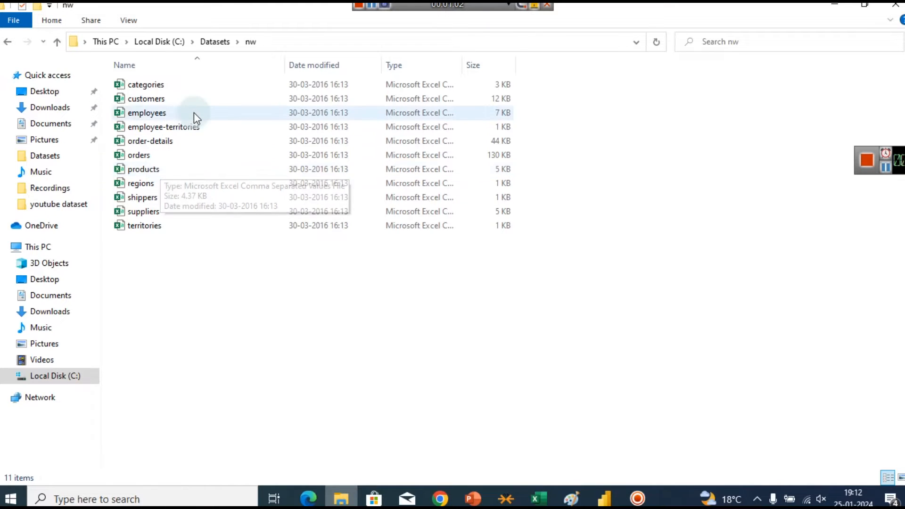
Step: Open the products file from the nw folder, dismiss the data-loss notice, and widen the productName, categoryID and quantityPerUnit columns
double_click(157, 170)
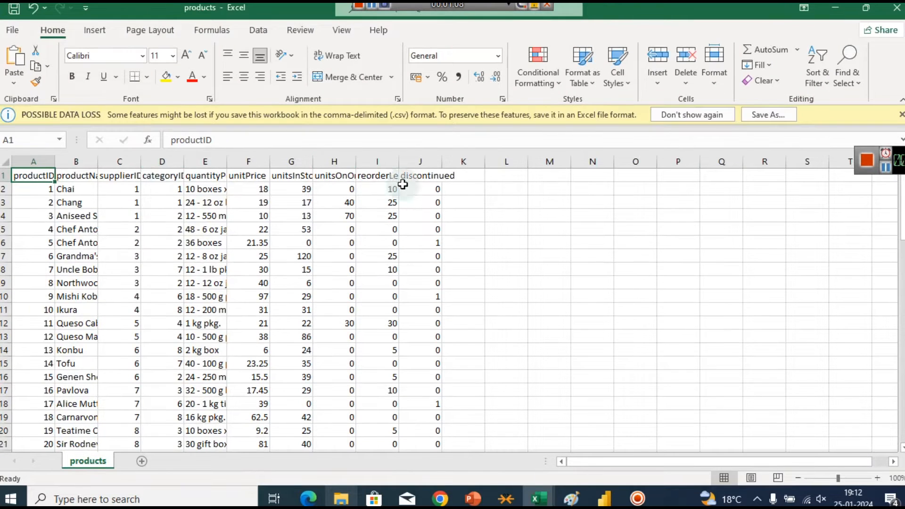
click(901, 114)
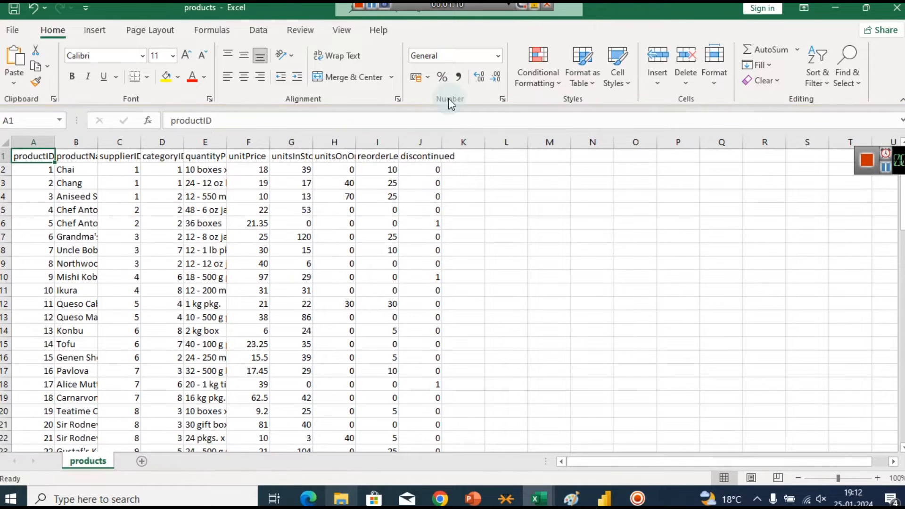
drag(98, 142, 161, 140)
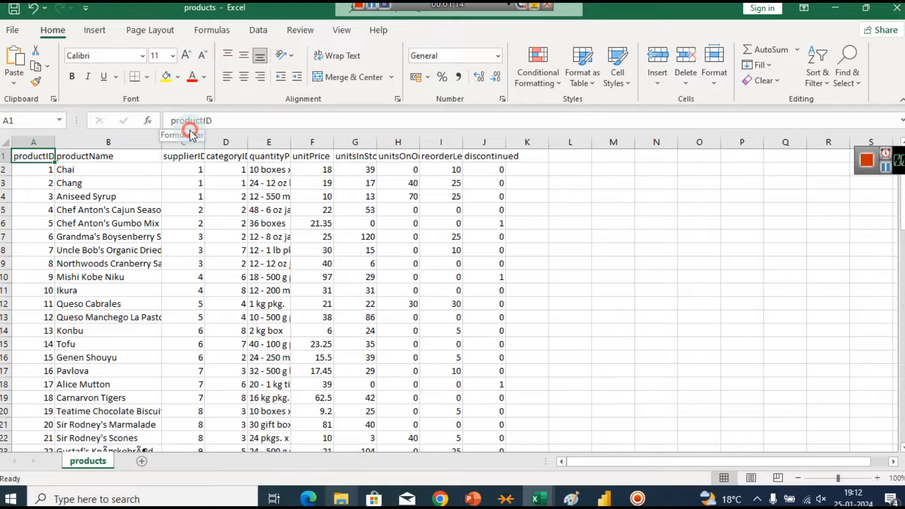
click(850, 481)
drag(850, 481, 844, 483)
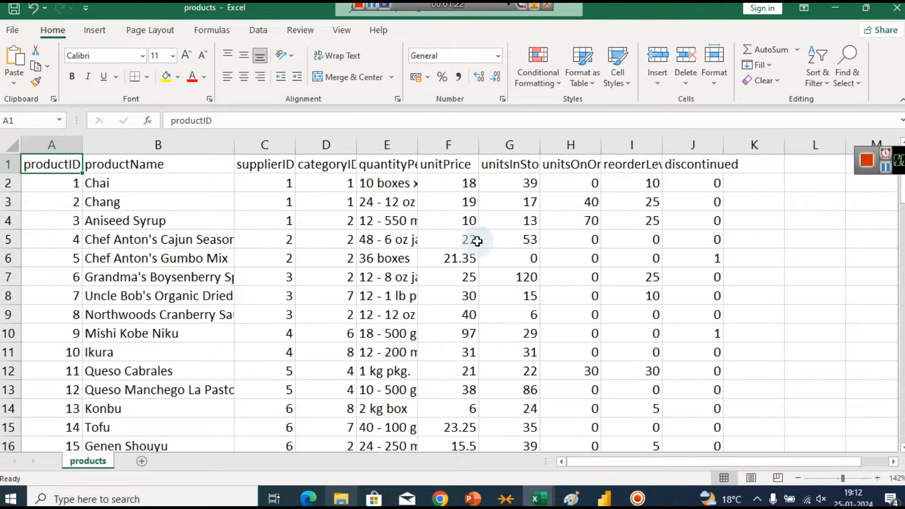
drag(357, 145, 391, 155)
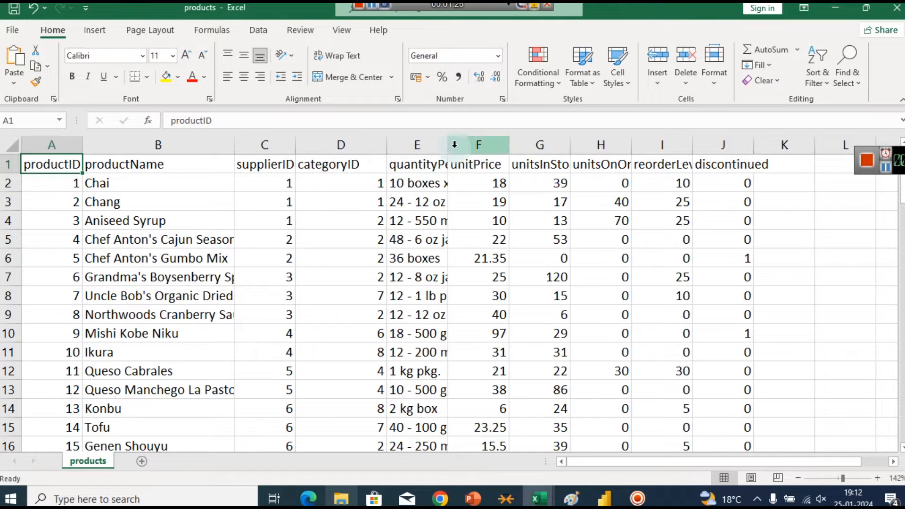
drag(448, 146, 500, 142)
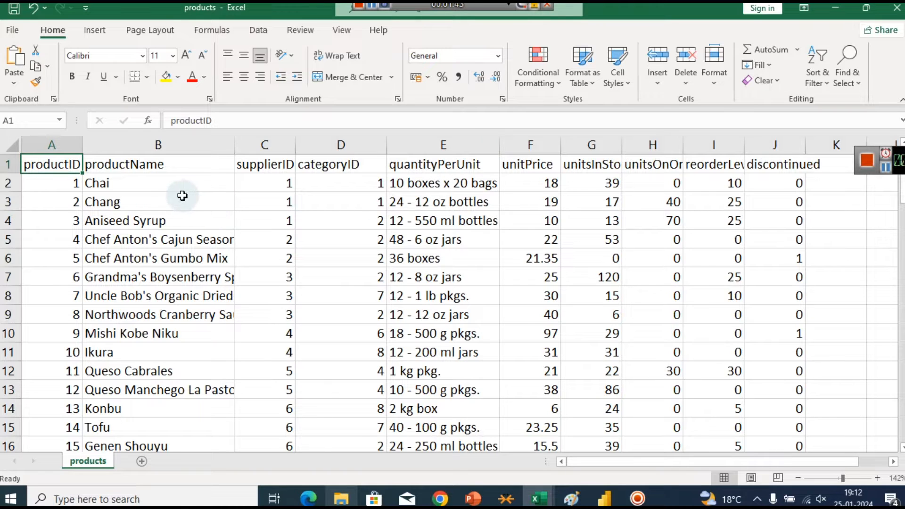
Step: Examine the first product's name and its supplierID value in the products sheet
click(103, 185)
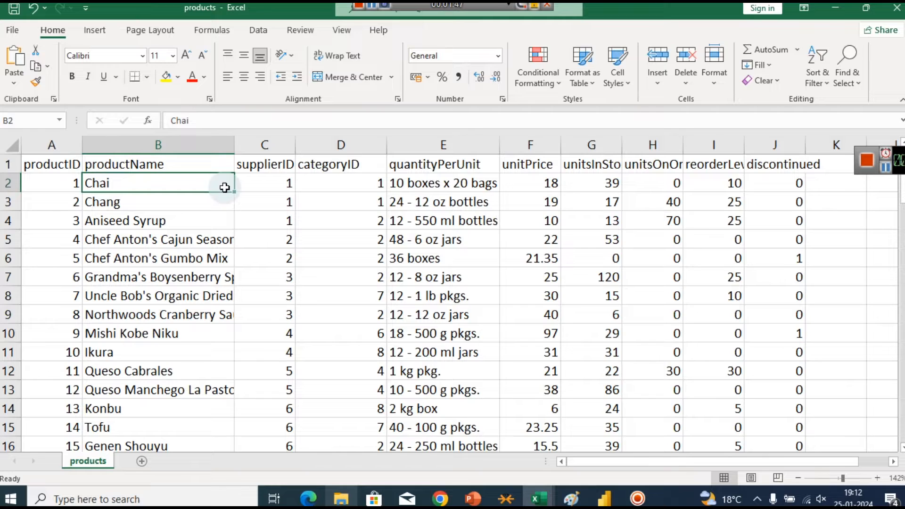
click(268, 184)
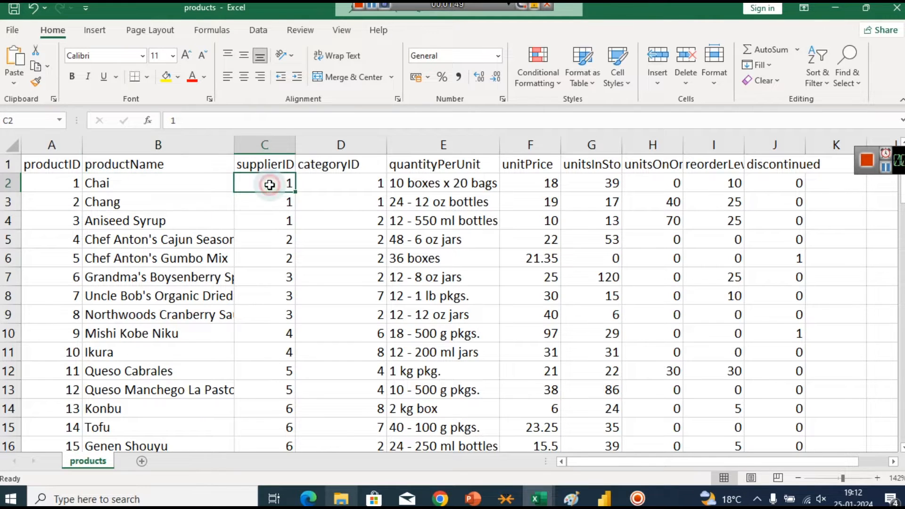
click(886, 169)
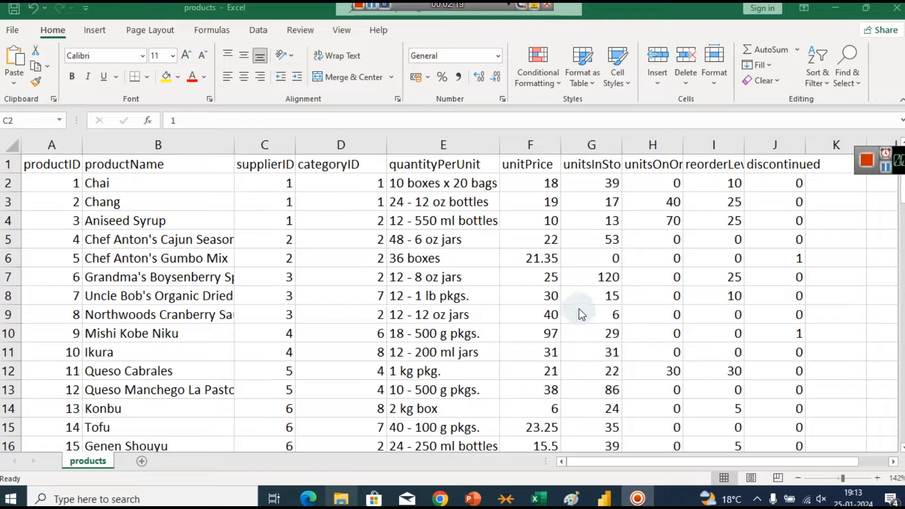
click(282, 167)
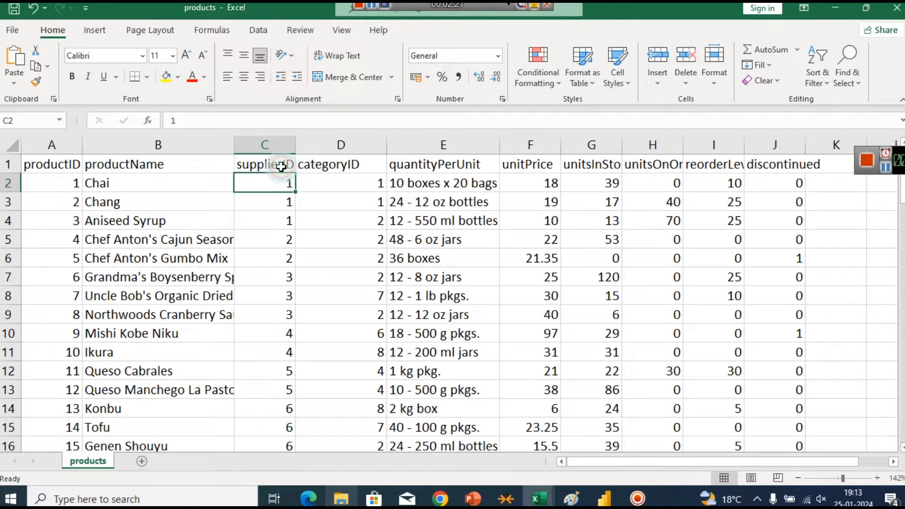
Step: Open the suppliers file from the nw folder, dismiss the data-loss notice, and enlarge the sheet for reading
click(340, 499)
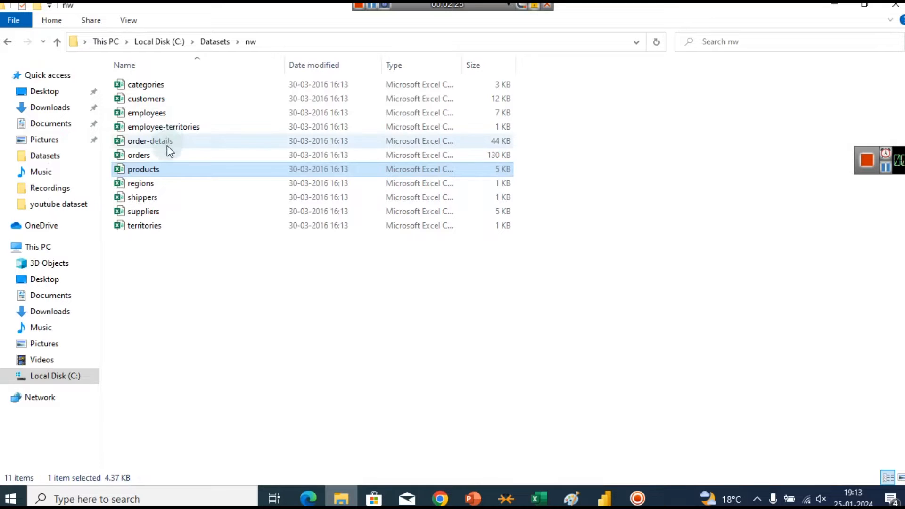
click(149, 213)
key(alt+Tab)
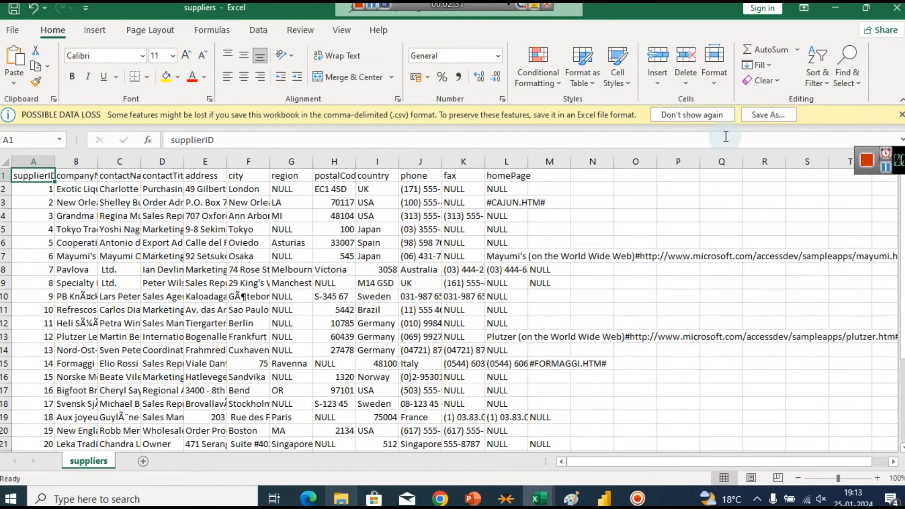
click(901, 114)
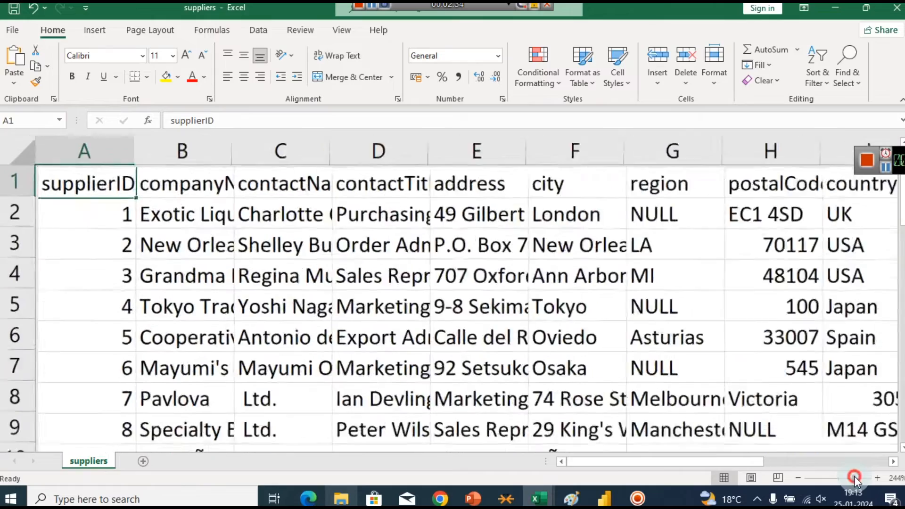
click(855, 478)
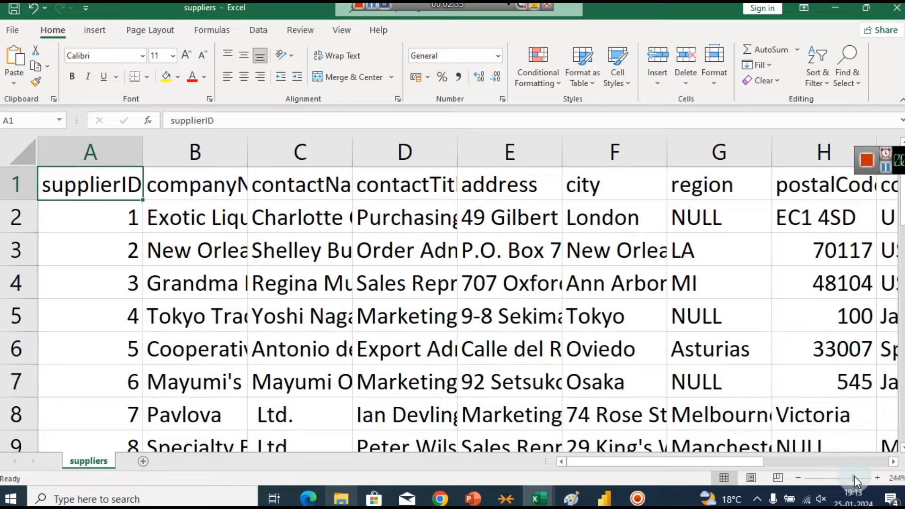
Step: Return to the products workbook, select the categoryID column to examine it, and minimize the workbook
click(545, 499)
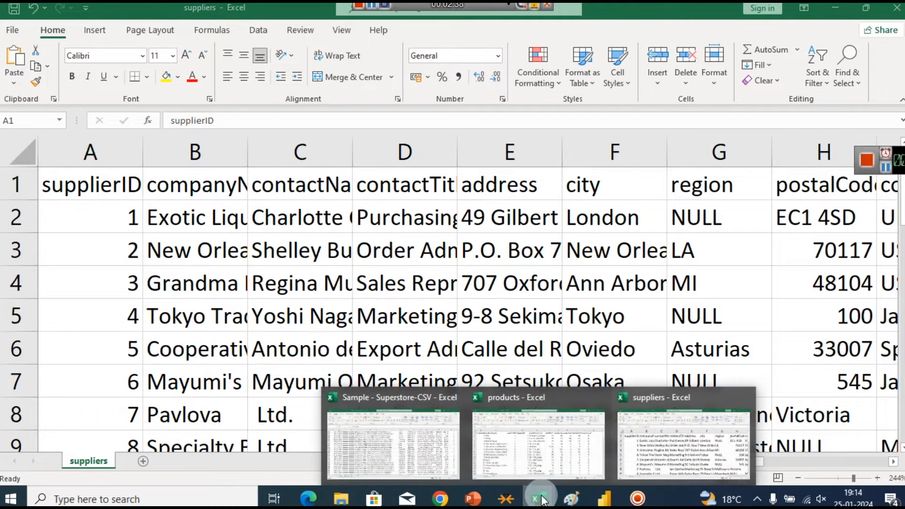
click(540, 453)
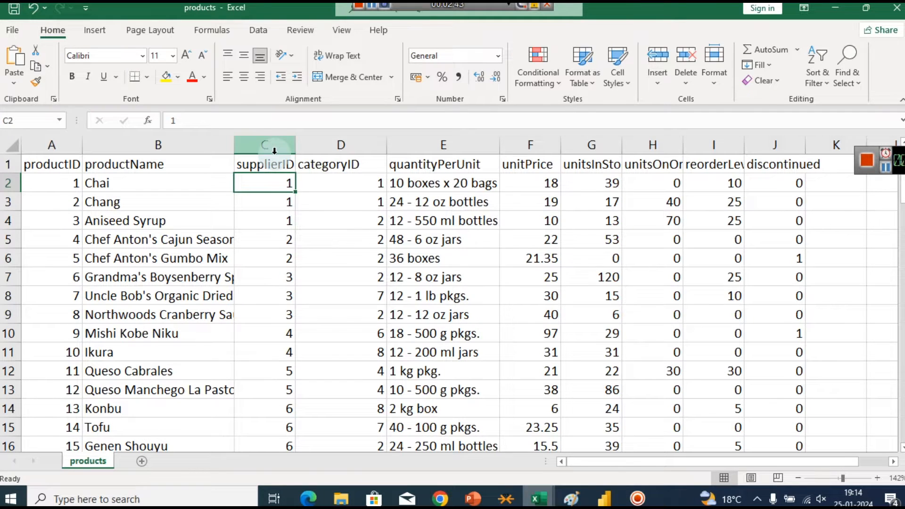
click(338, 144)
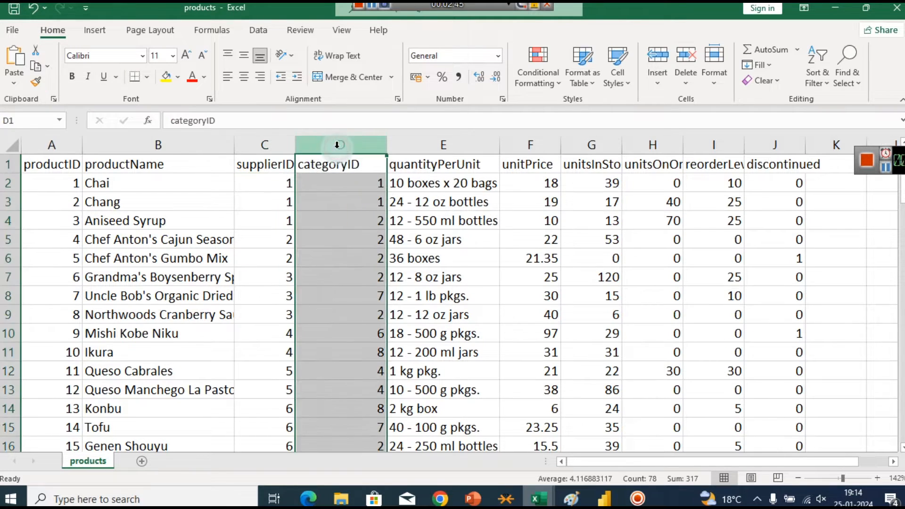
click(835, 8)
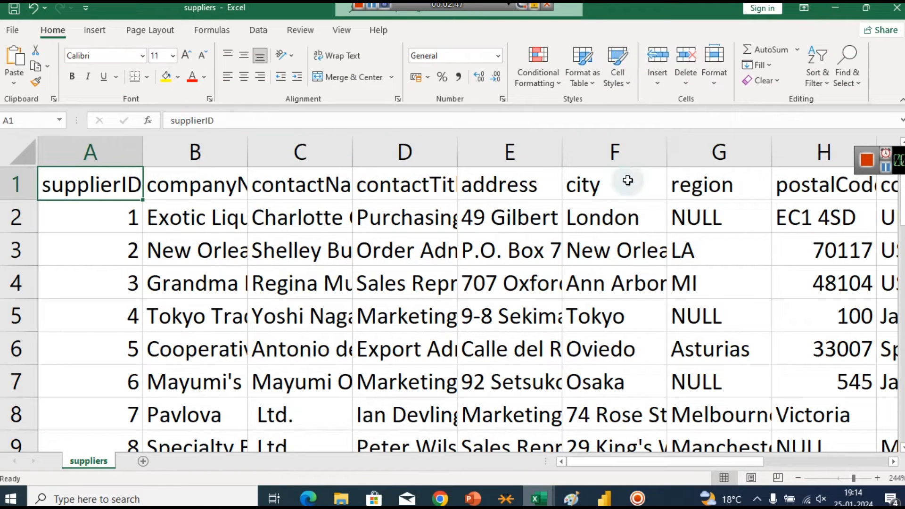
Step: Open the categories file from the nw folder and widen its categoryName and categoryID columns
click(340, 499)
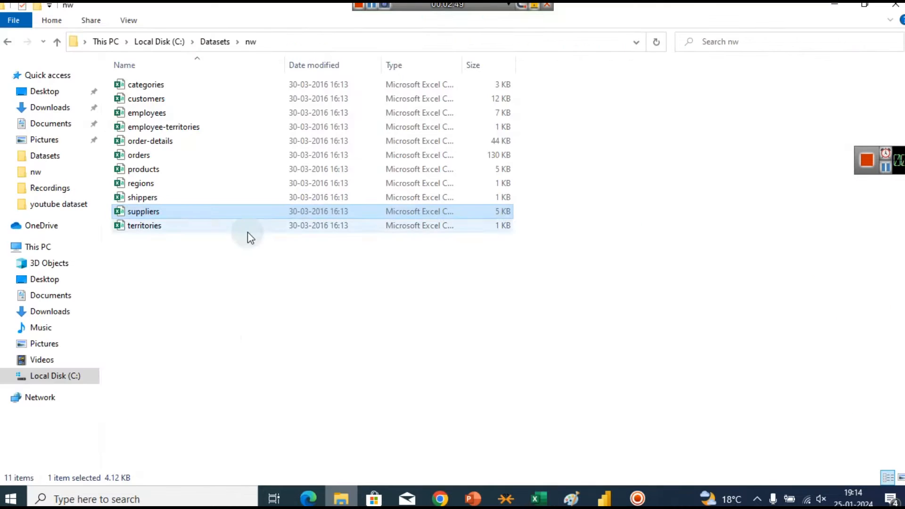
double_click(157, 87)
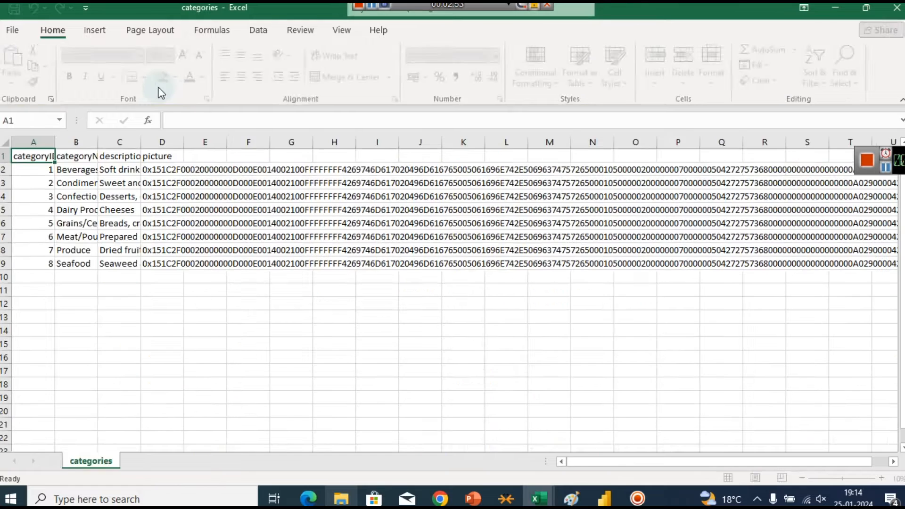
key(ctrl+shift+plus)
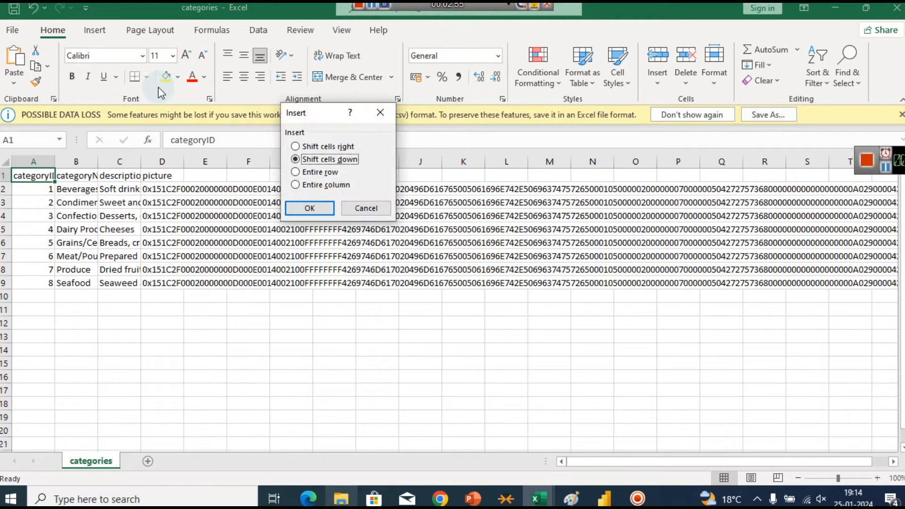
click(365, 208)
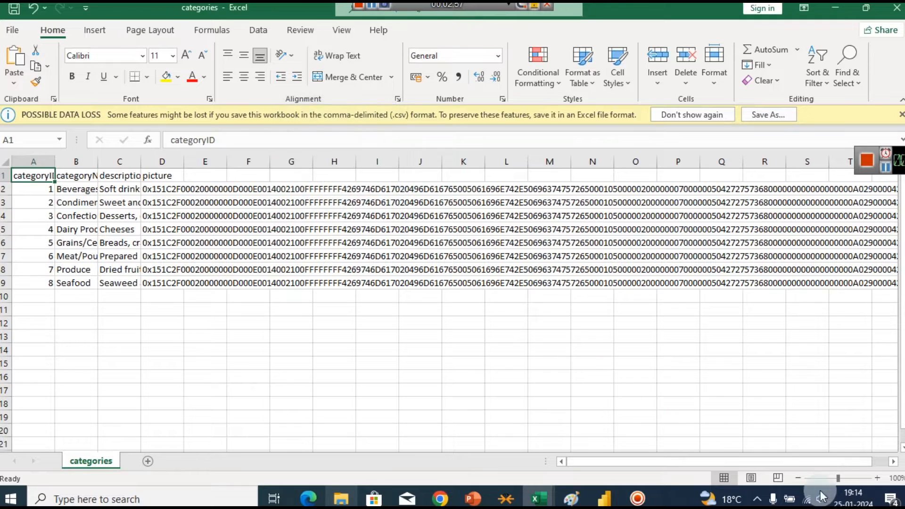
click(853, 479)
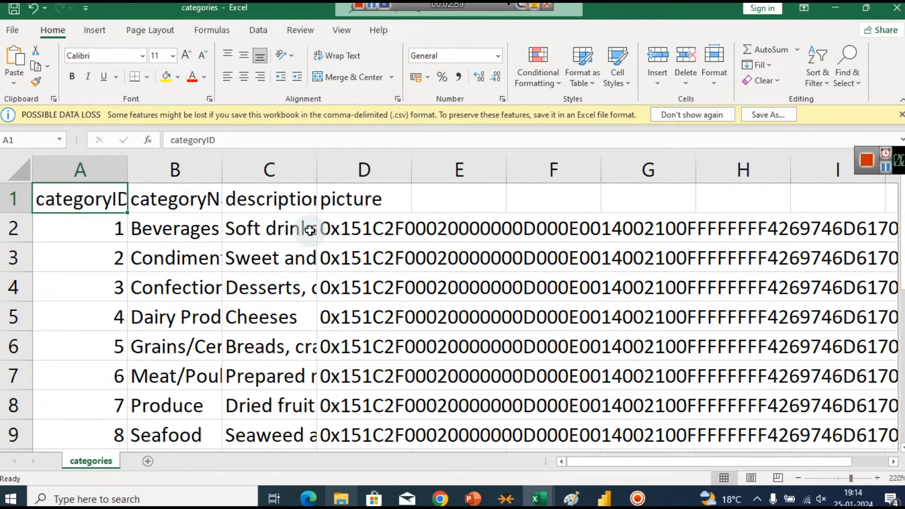
drag(222, 169, 319, 174)
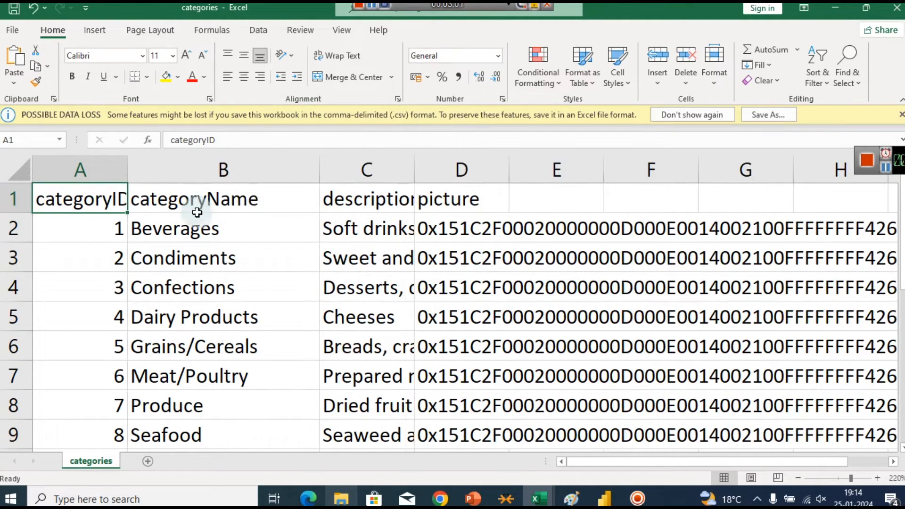
drag(126, 170, 173, 174)
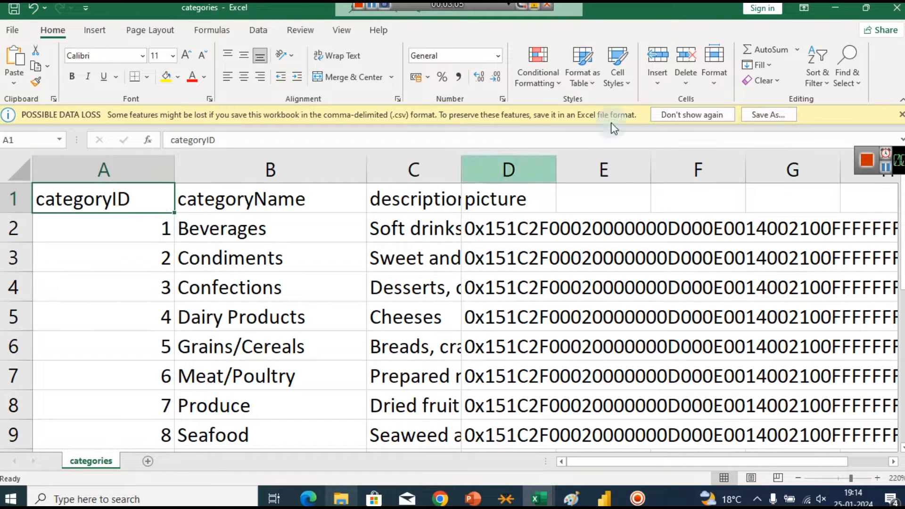
Step: Minimize the categories and suppliers workbooks, review the products sheet's categoryID column again, and go back to the nw folder
click(835, 9)
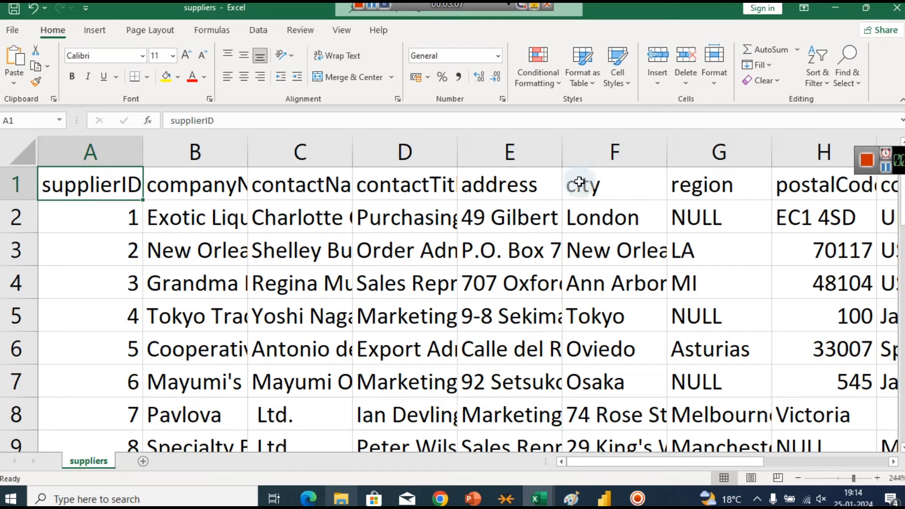
click(836, 9)
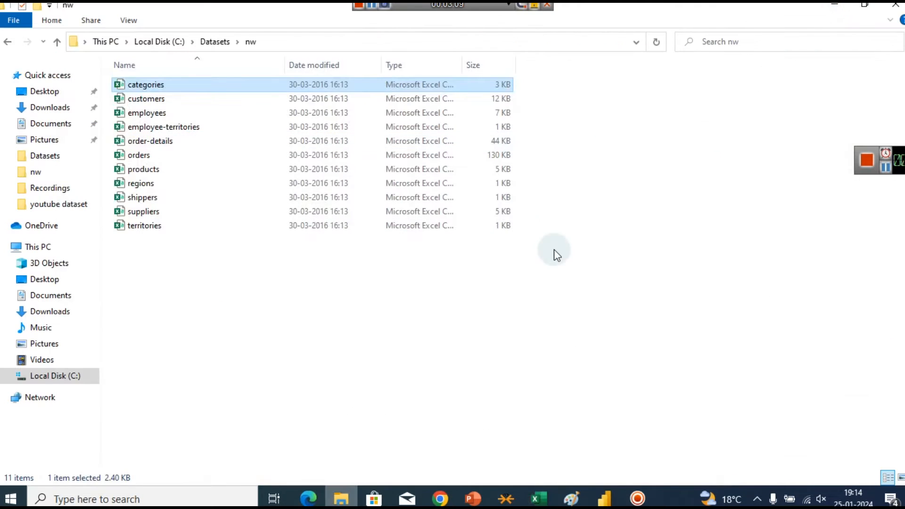
click(536, 499)
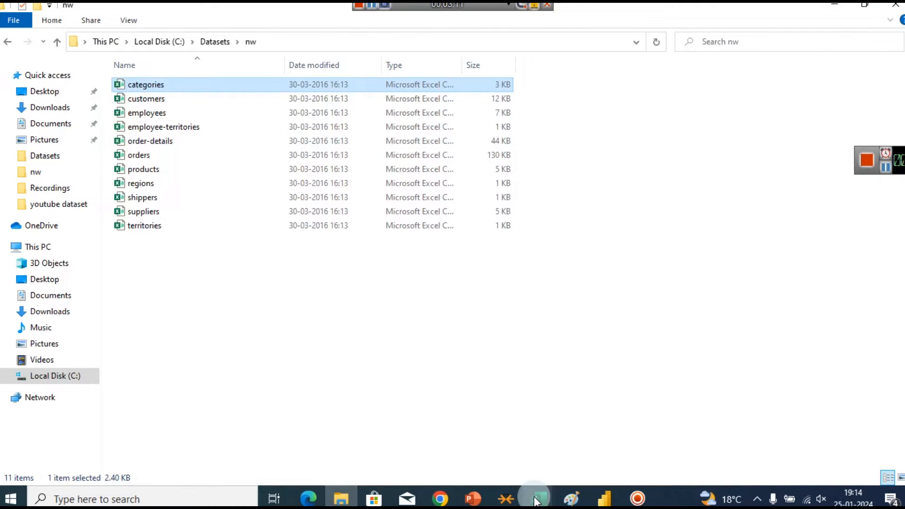
click(502, 455)
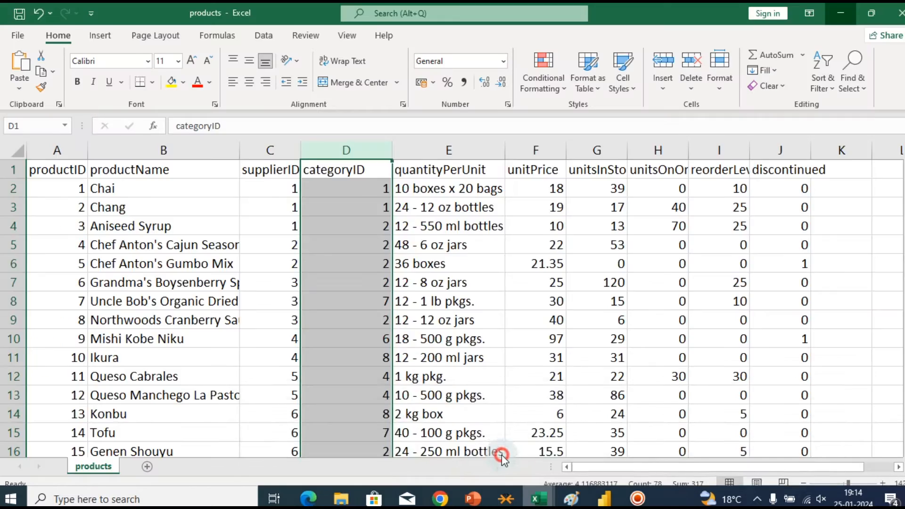
click(832, 9)
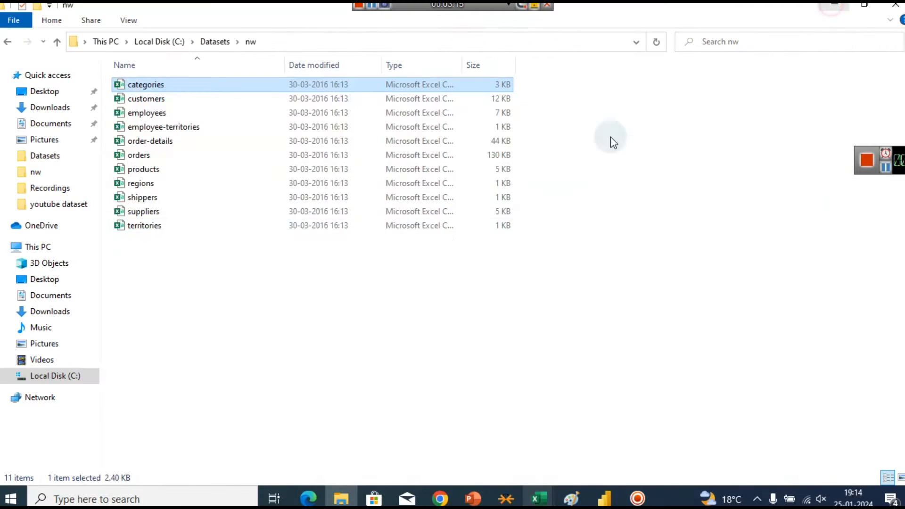
Step: Open the orders file from the nw folder, dismiss the data-loss notice, and widen the customerID and employeeID columns
double_click(154, 158)
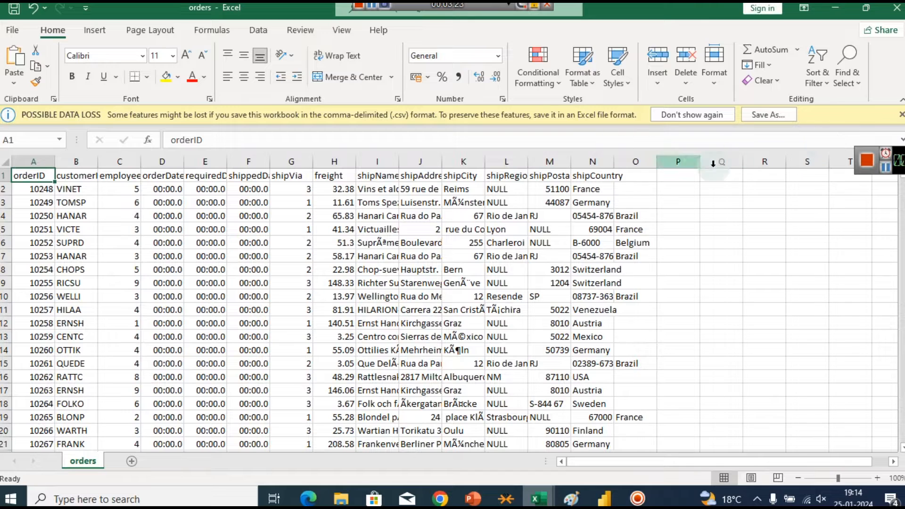
click(900, 115)
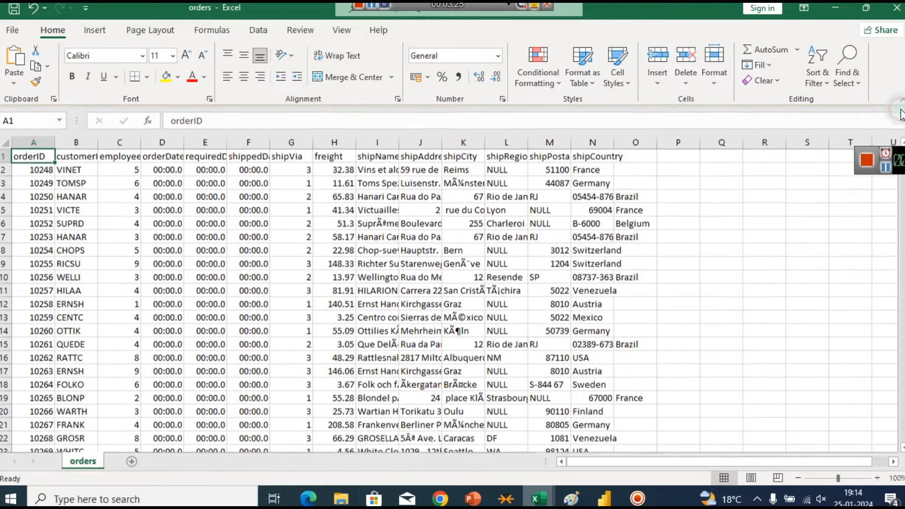
drag(98, 142, 255, 142)
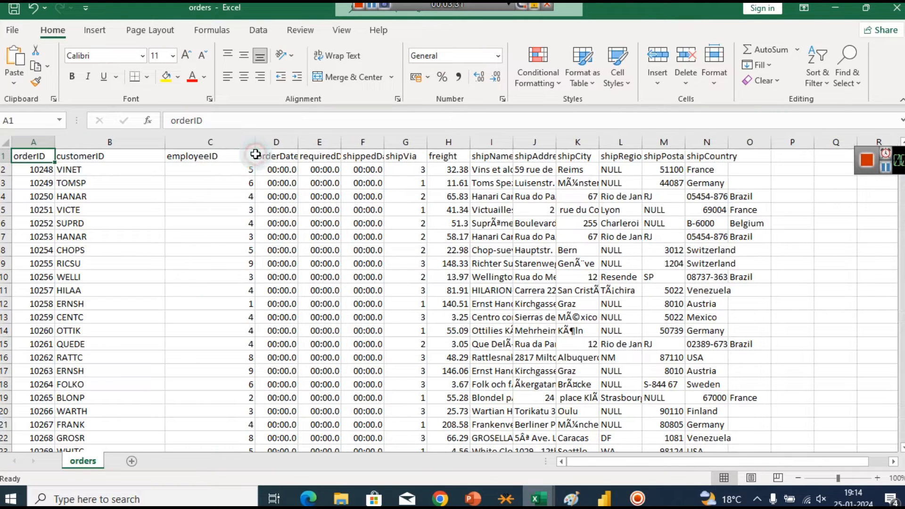
drag(839, 478, 853, 479)
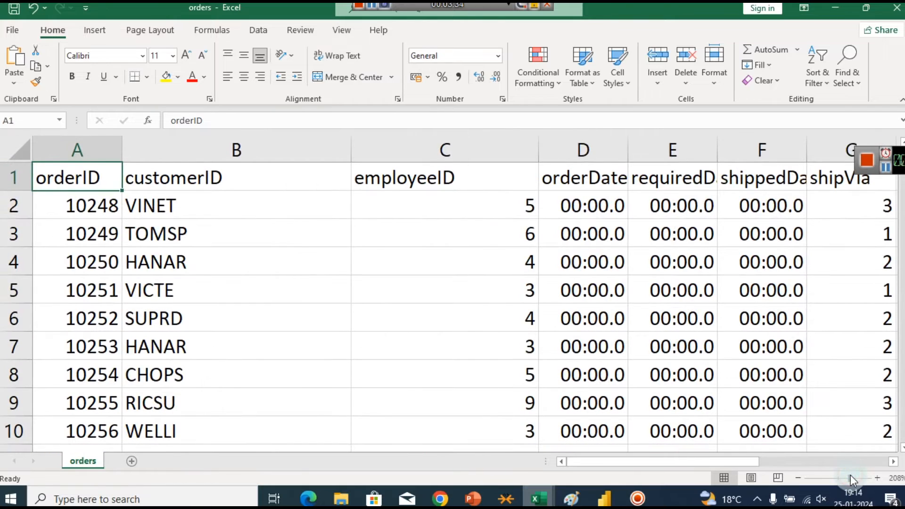
Step: Select the orderDate and requiredDate columns in turn to examine the date fields of the orders sheet
click(586, 146)
click(644, 149)
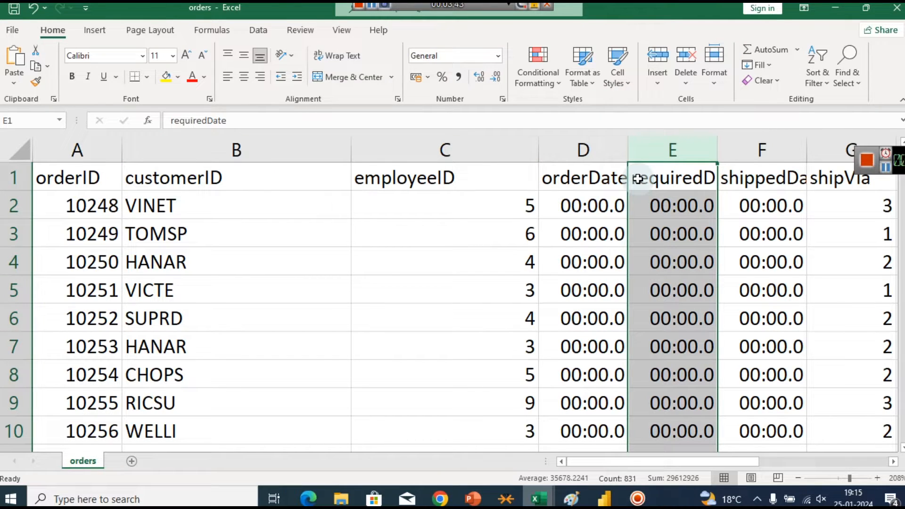
Step: Minimize the orders and products workbooks, open the order-details file from the nw folder, dismiss its data-loss notice and enlarge the sheet
click(838, 8)
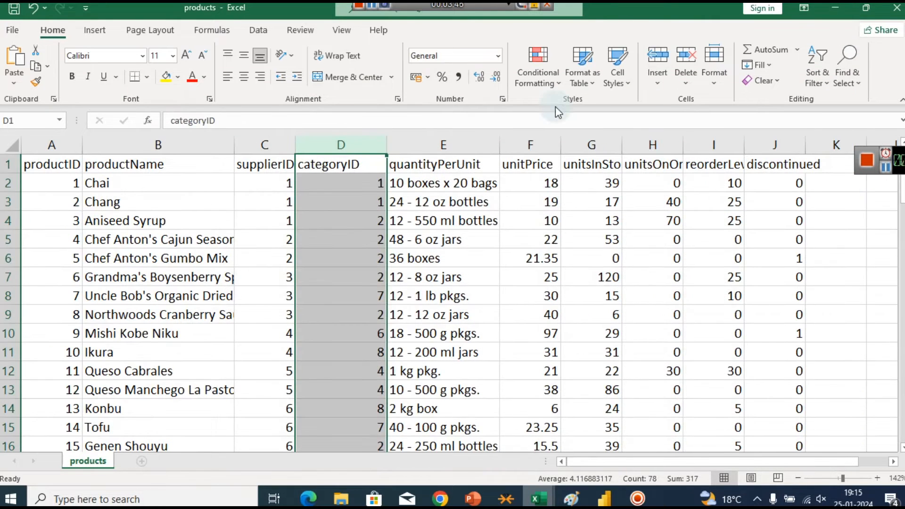
click(836, 8)
click(171, 133)
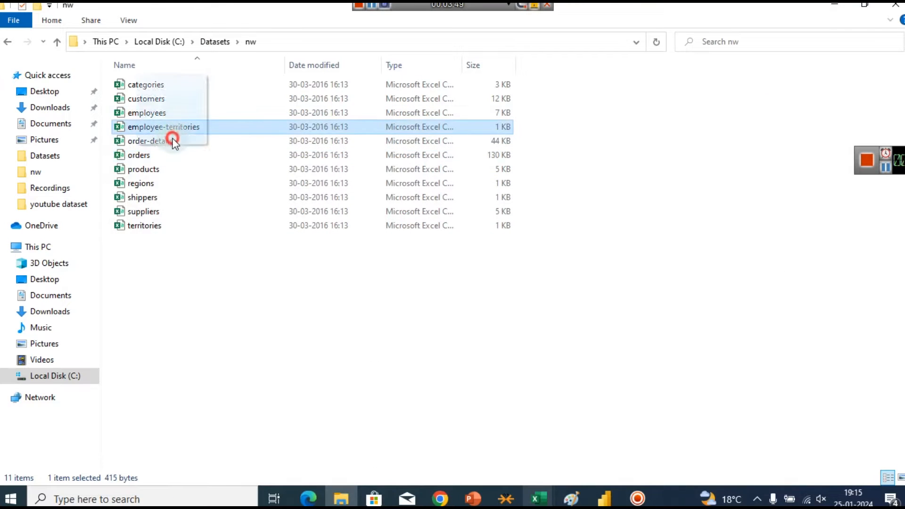
click(172, 140)
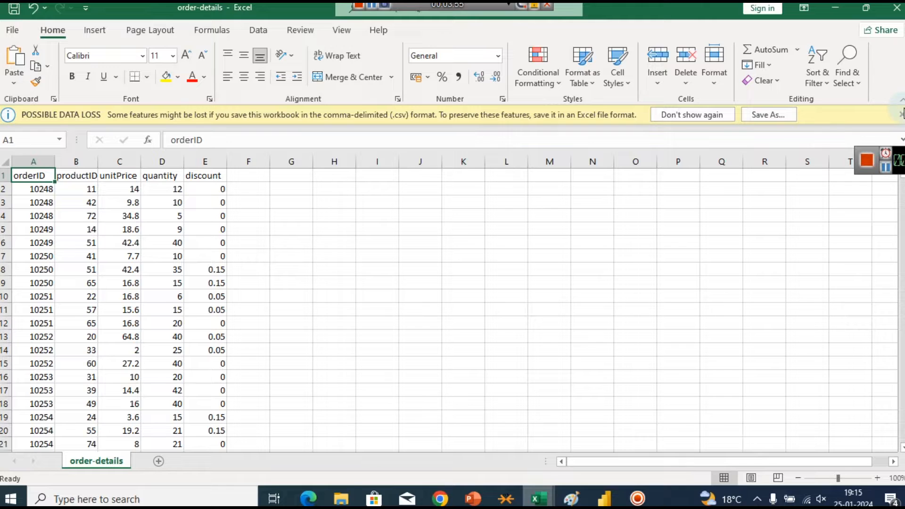
click(902, 114)
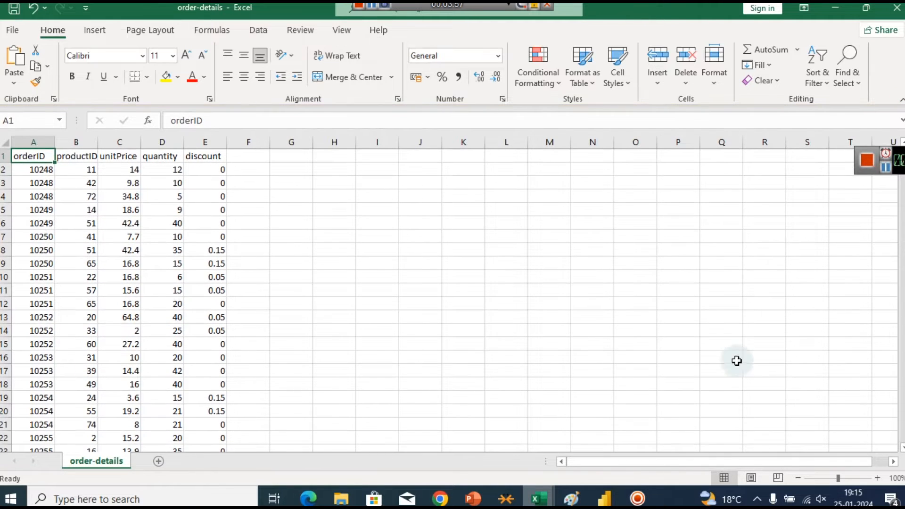
click(848, 478)
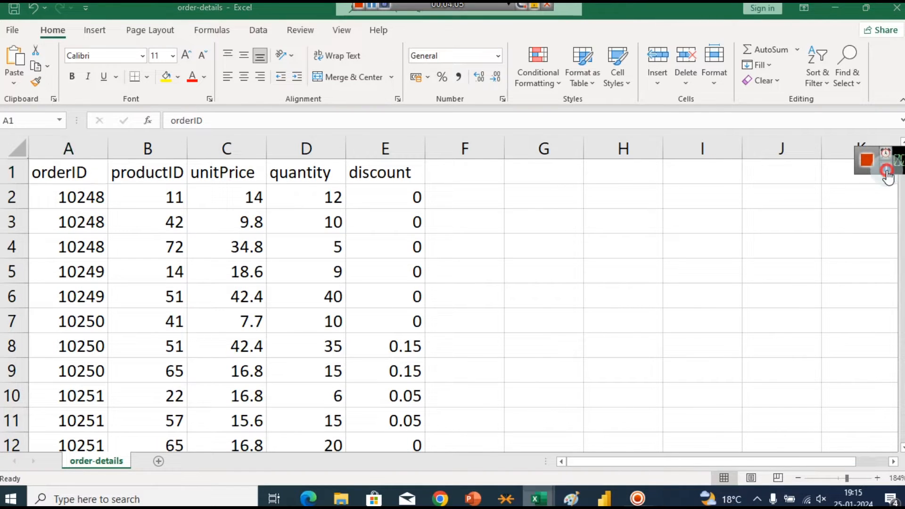
click(889, 166)
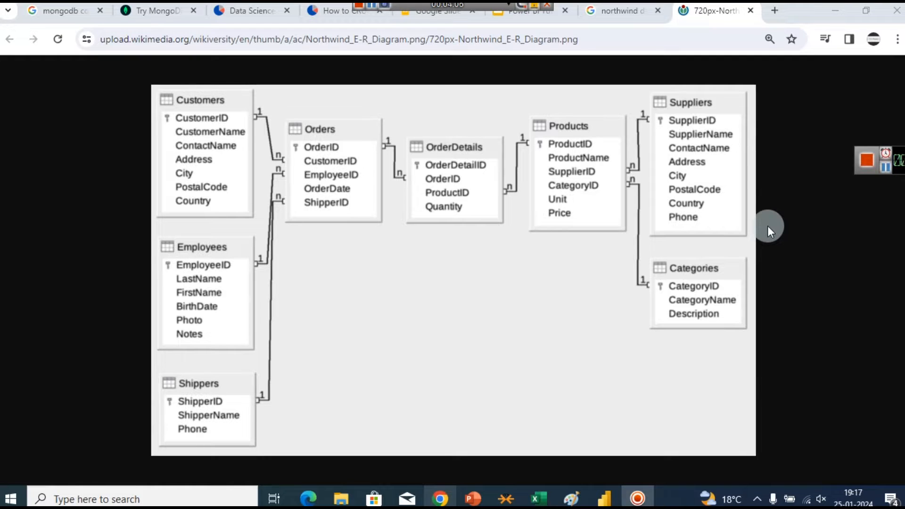
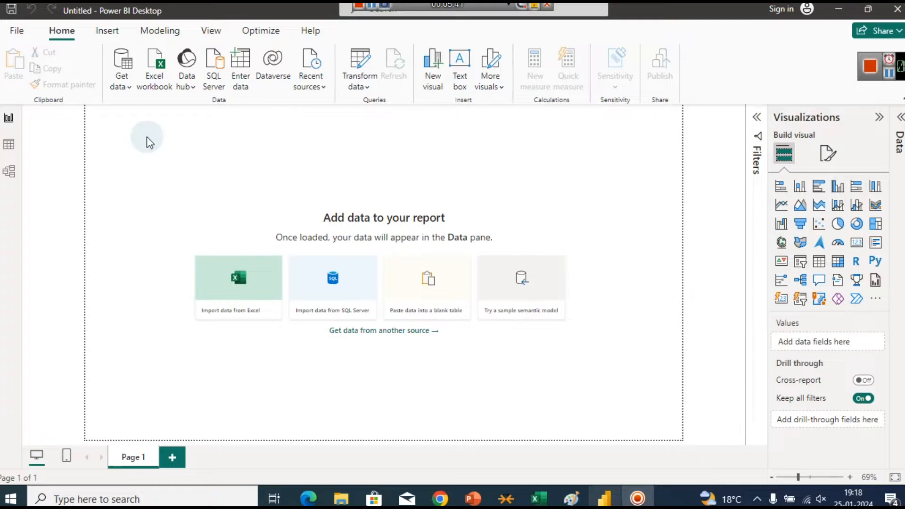
Step: In Power BI Desktop, bring up the list of common data sources
click(117, 77)
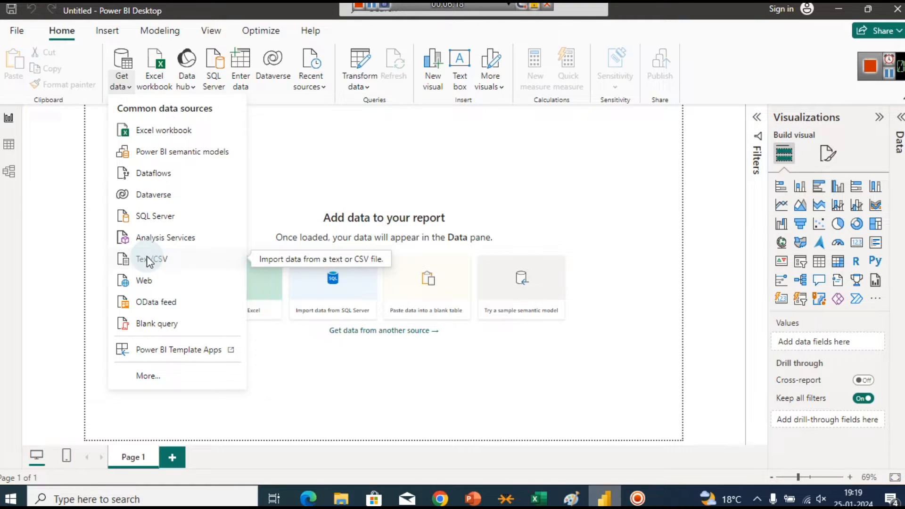
click(895, 81)
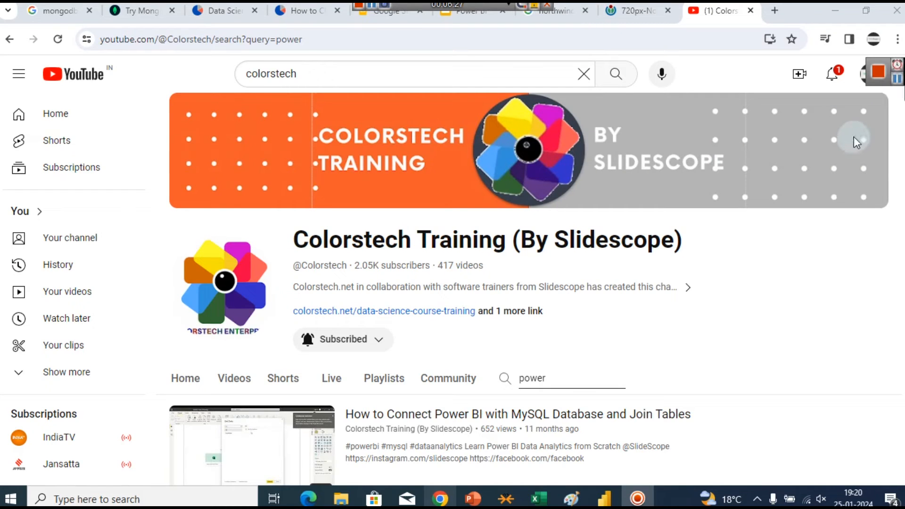
Step: Look through the Colorstech channel's "power" results in the browser for the Power BI beginners playlist, and return to Power BI Desktop
scroll(896, 109, down, 3)
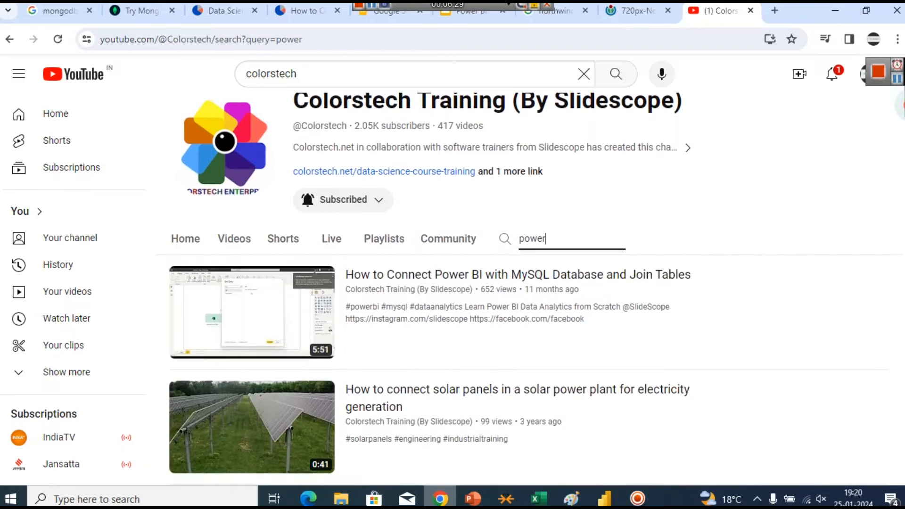
scroll(896, 109, down, 2)
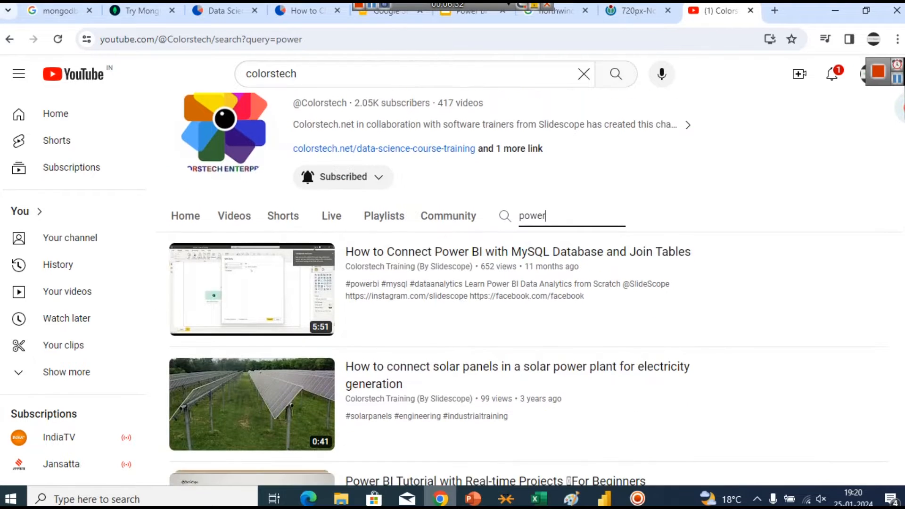
scroll(528, 306, down, 4)
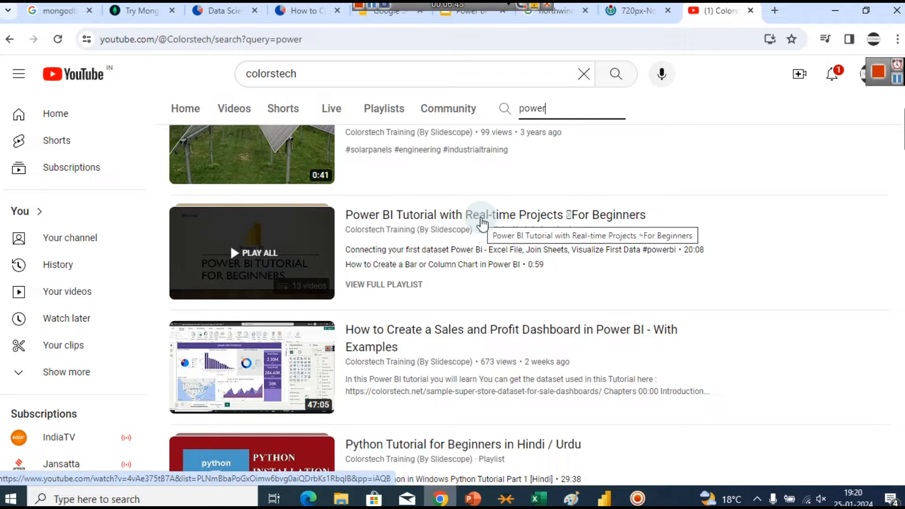
click(837, 10)
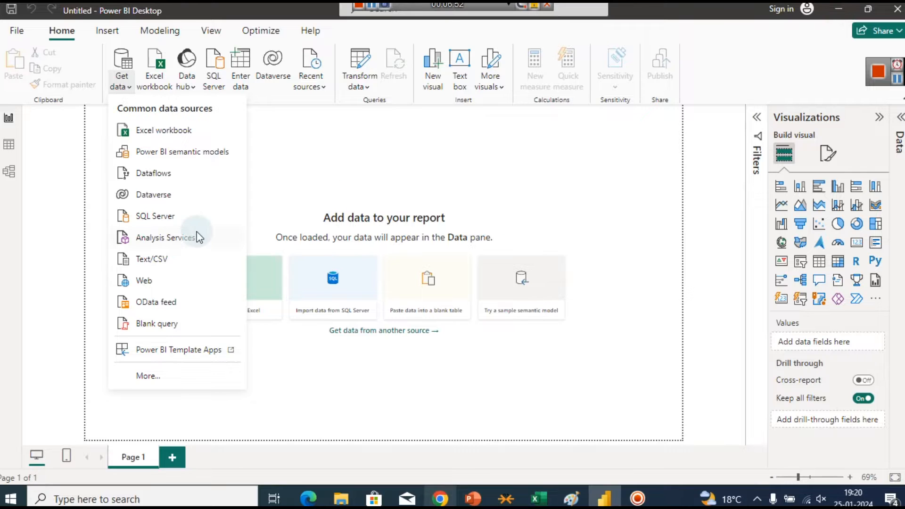
Step: Start a Text/CSV import, browse into the nw folder and select the order-details file
click(128, 278)
click(128, 259)
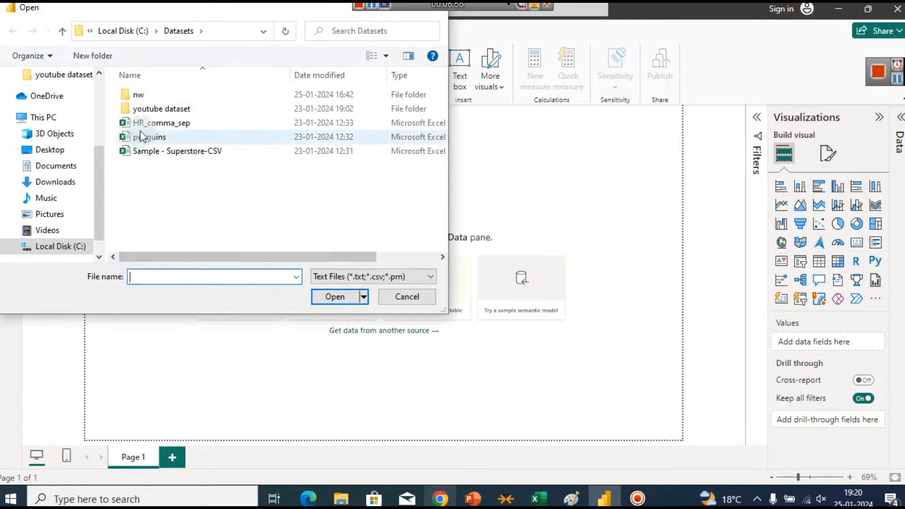
click(135, 96)
double_click(135, 96)
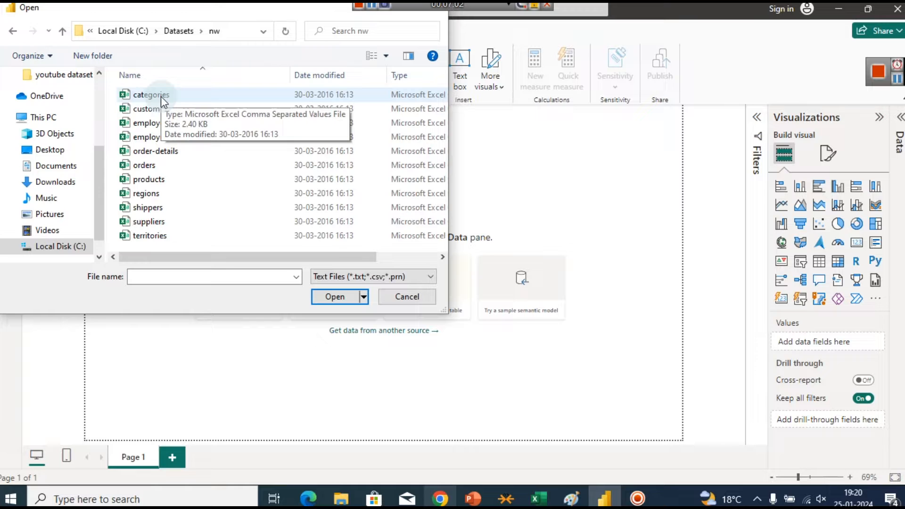
click(175, 152)
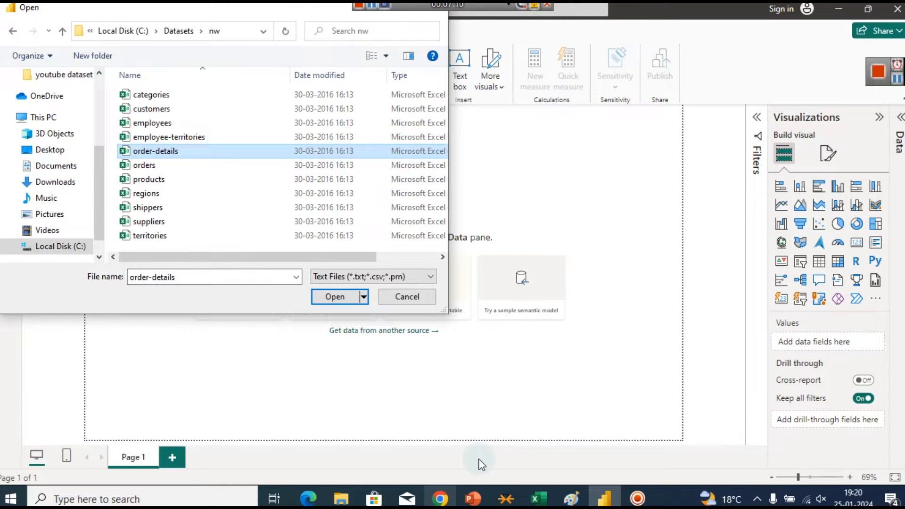
Step: Switch to the browser to examine the Northwind E-R diagram's table links, and return to the Power BI import
click(440, 498)
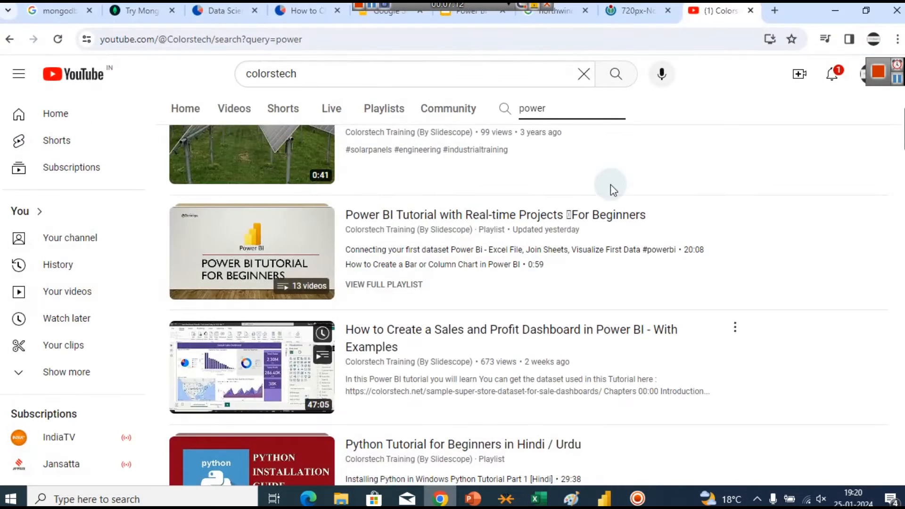
click(620, 13)
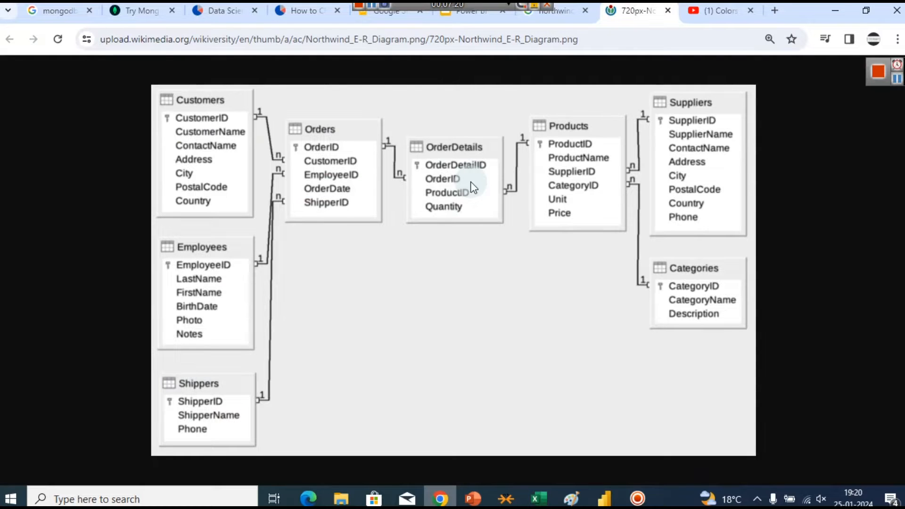
click(606, 496)
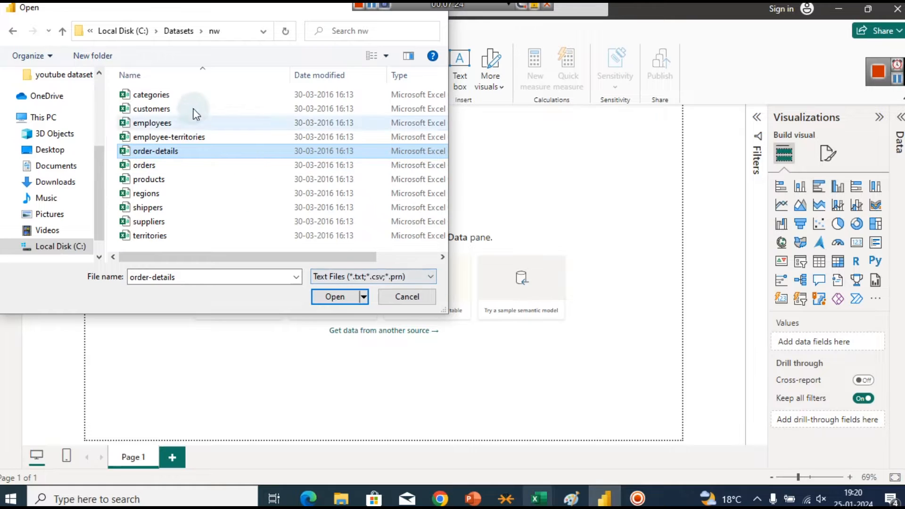
Step: Choose categories.csv instead and load it into the report
click(184, 95)
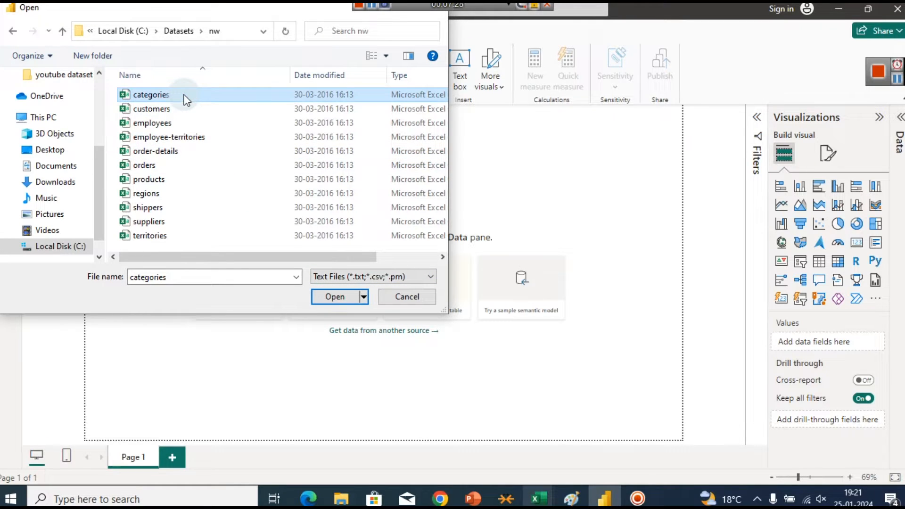
click(324, 296)
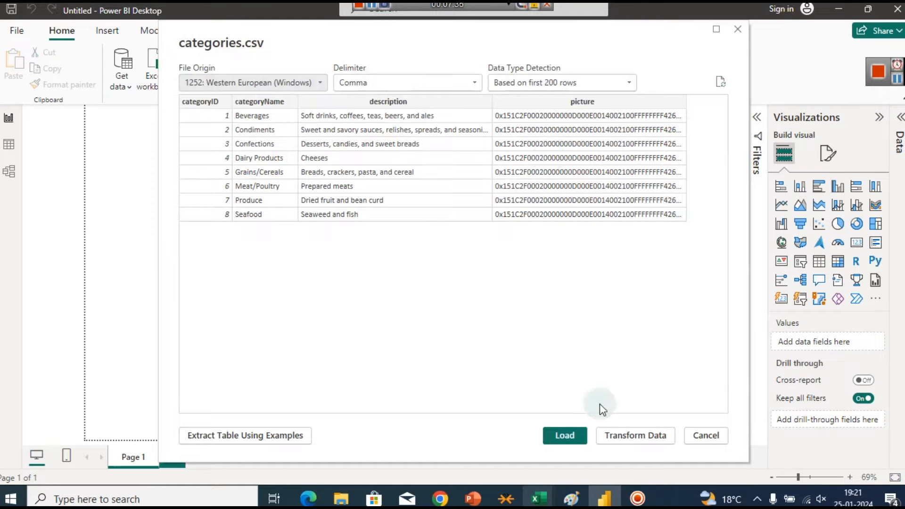
click(567, 434)
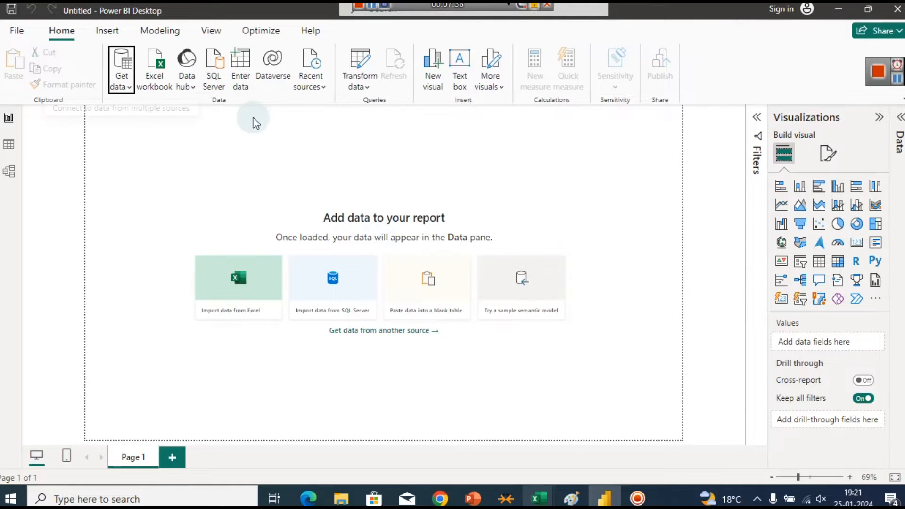
Step: Import the customers CSV file from the nw folder and load it into the report
click(122, 89)
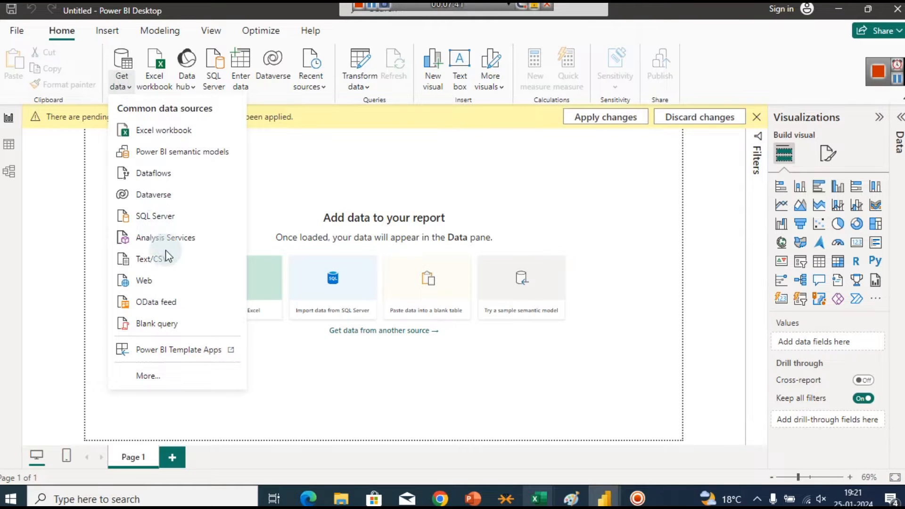
click(172, 260)
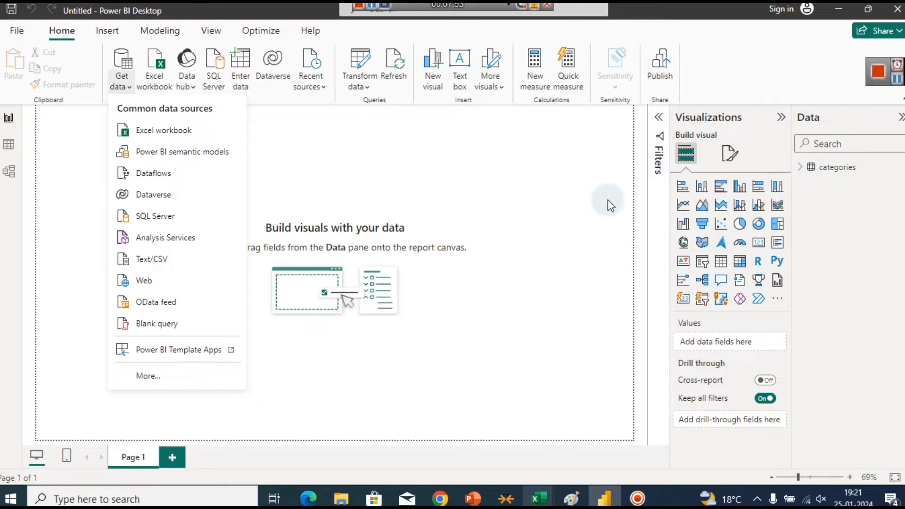
click(151, 258)
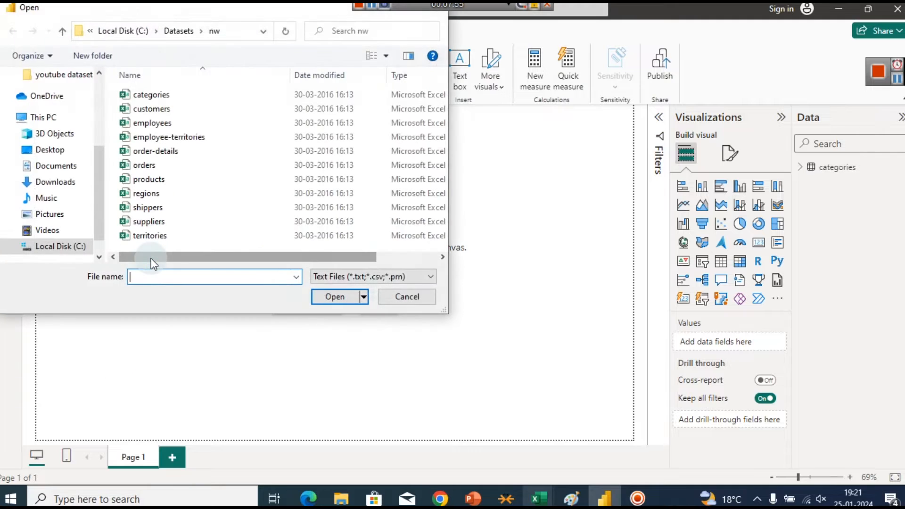
click(171, 111)
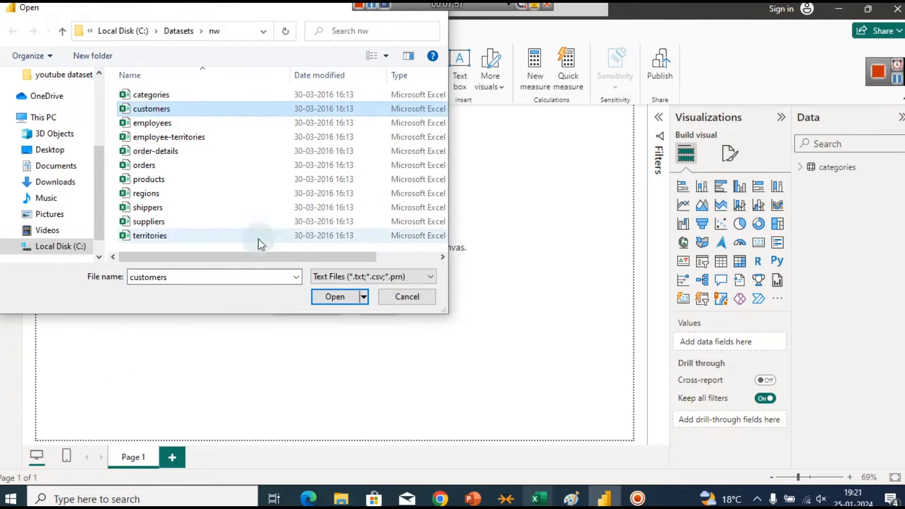
click(336, 297)
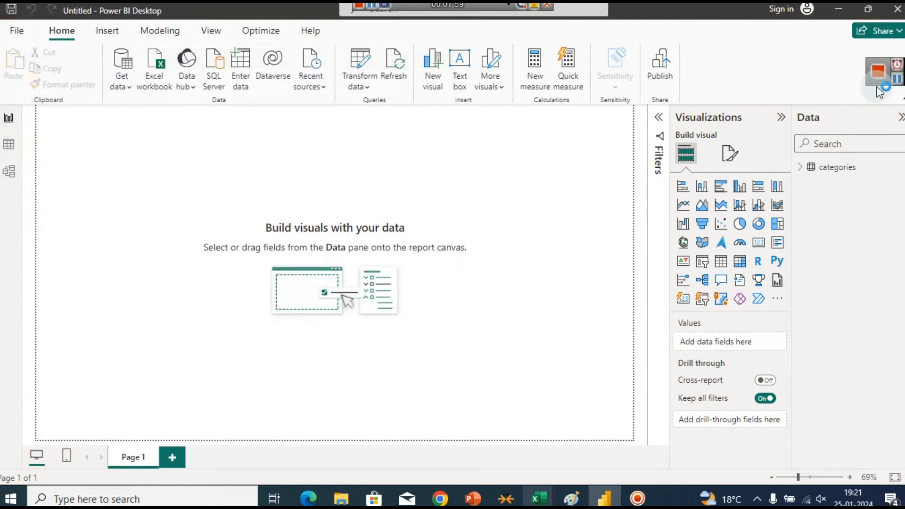
click(566, 444)
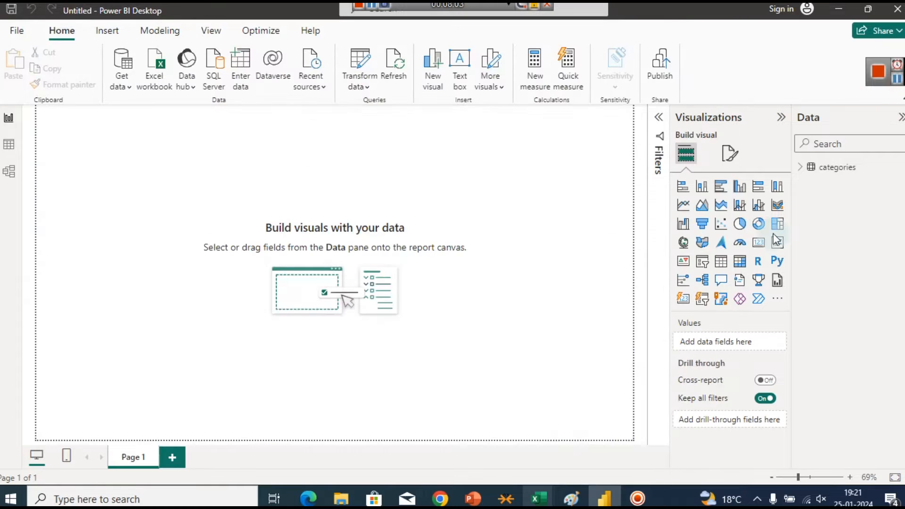
Step: Import employees.csv as a Text/CSV source and load it into the report
click(125, 79)
click(166, 262)
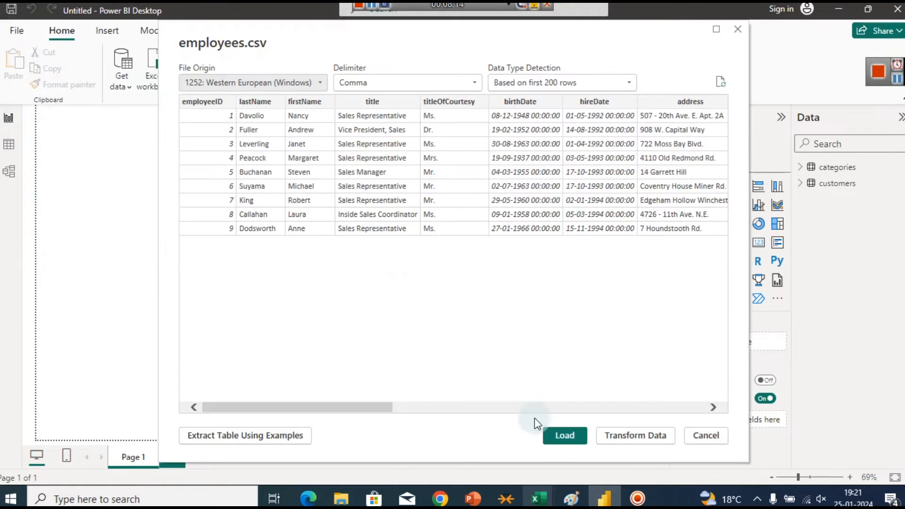
click(564, 435)
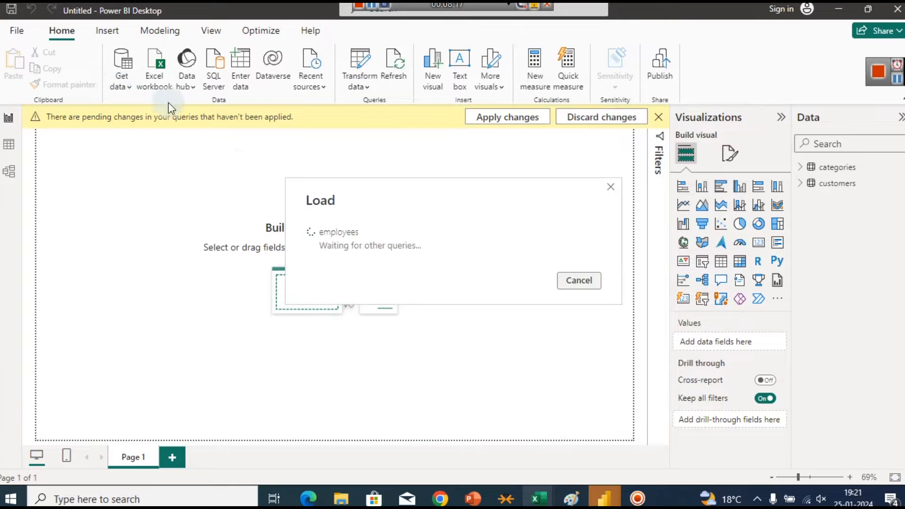
Step: Import employee-territories.csv as a Text/CSV source and load it into the report
click(123, 80)
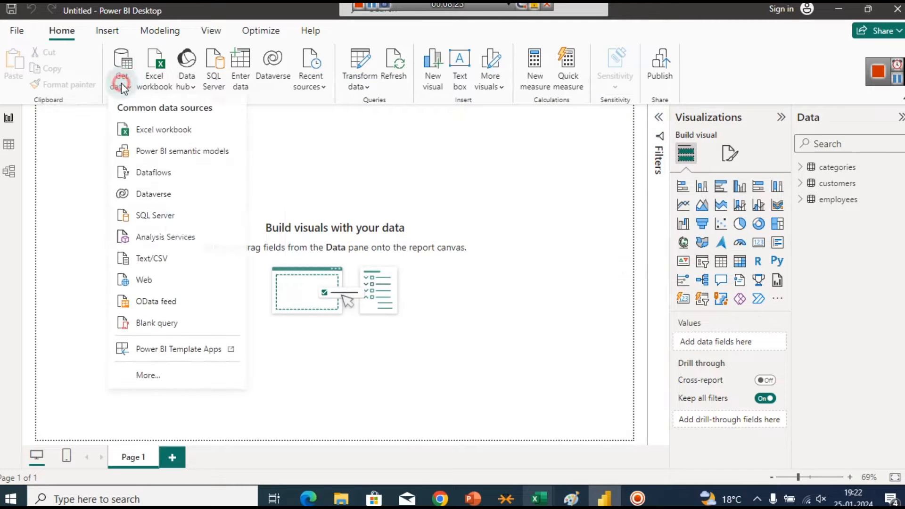
click(174, 259)
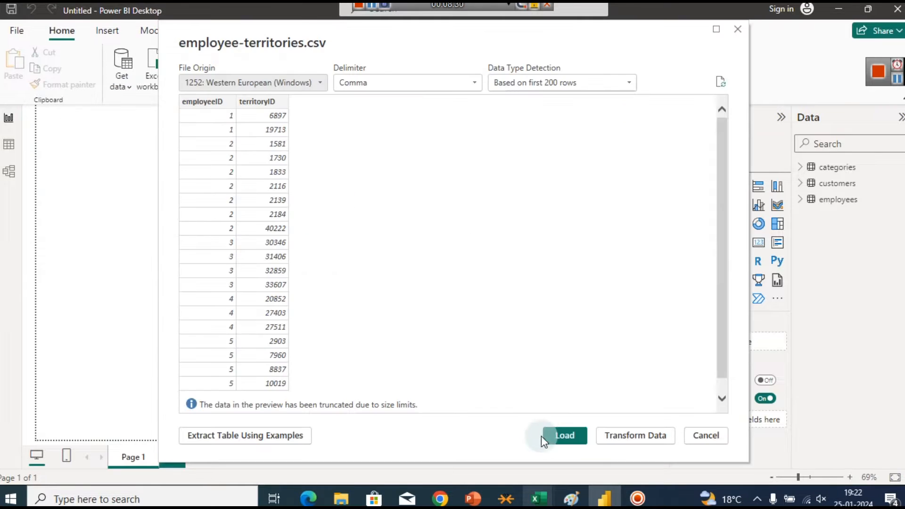
click(547, 435)
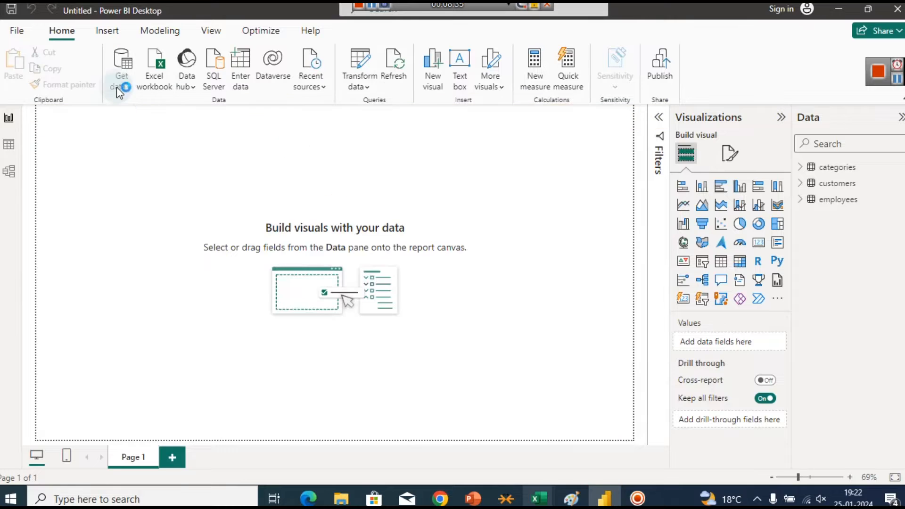
Step: Import order-details.csv from the nw folder and load it into the report
click(117, 86)
click(175, 258)
double_click(155, 151)
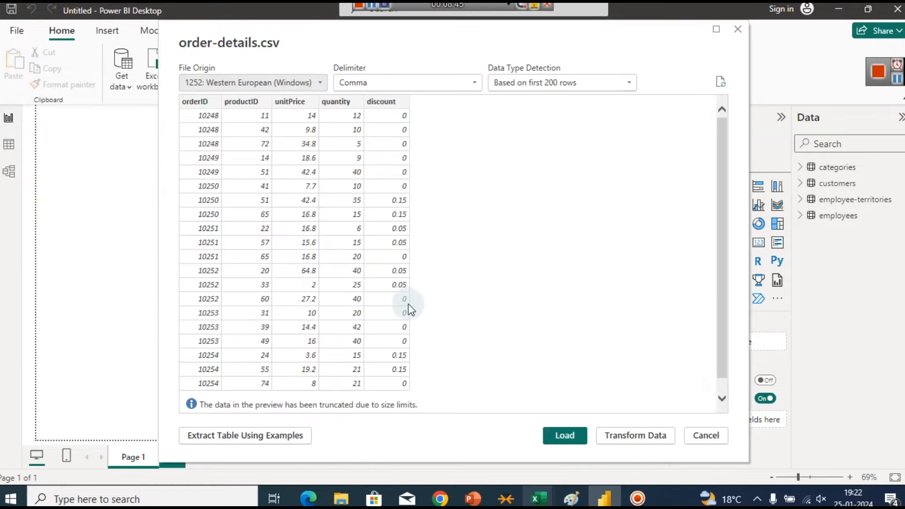
click(565, 435)
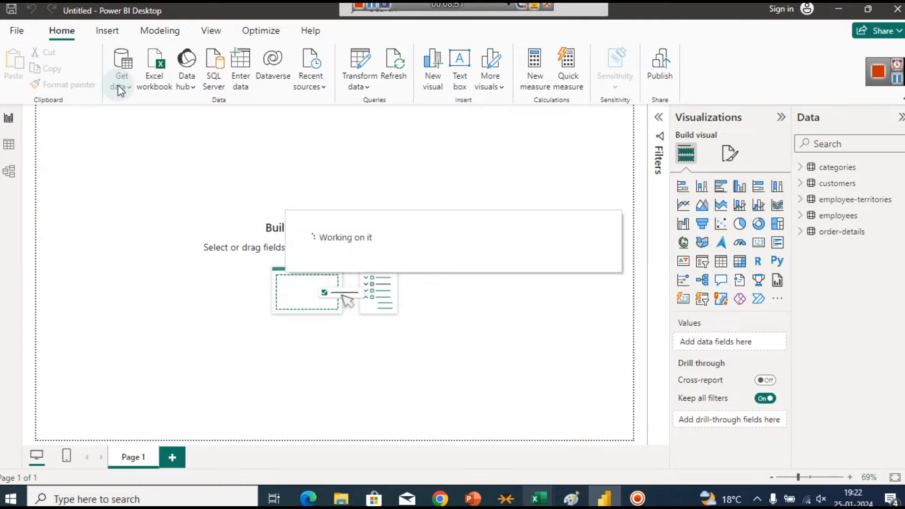
Step: Import orders.csv from the nw folder as a Text/CSV source and load it into the report
click(117, 85)
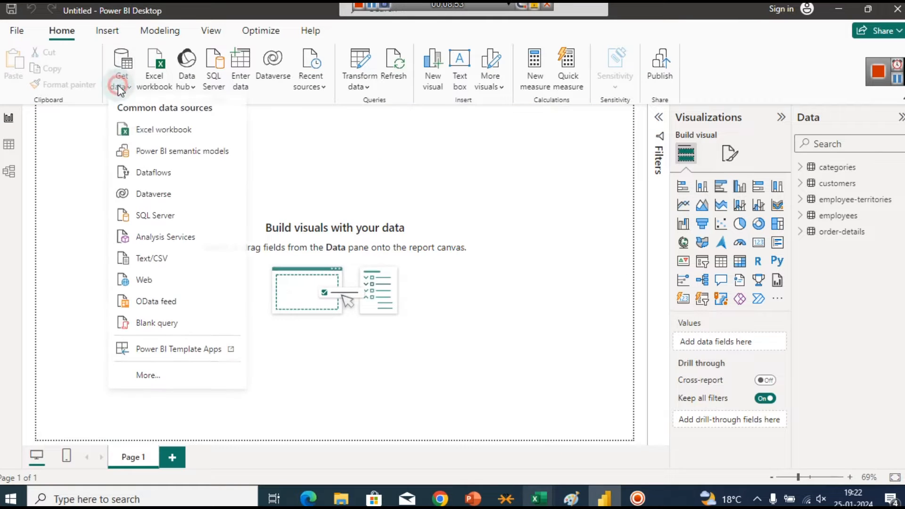
click(174, 258)
double_click(144, 165)
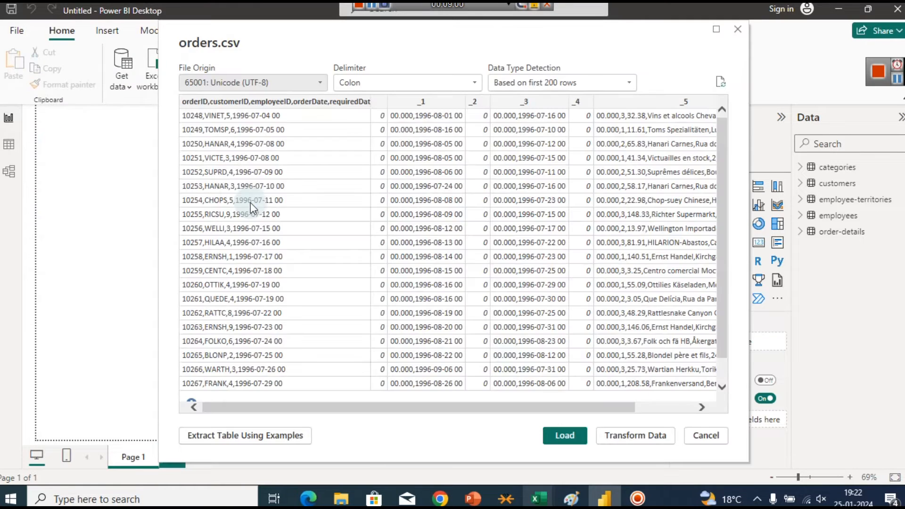
click(564, 434)
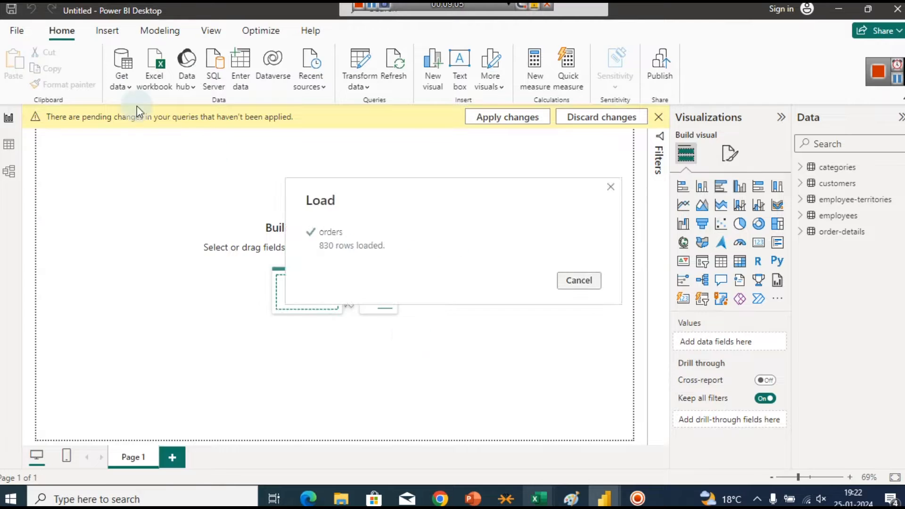
Step: Import products.csv from the nw folder as a Text/CSV source and load it into the report
click(124, 75)
click(167, 258)
double_click(144, 182)
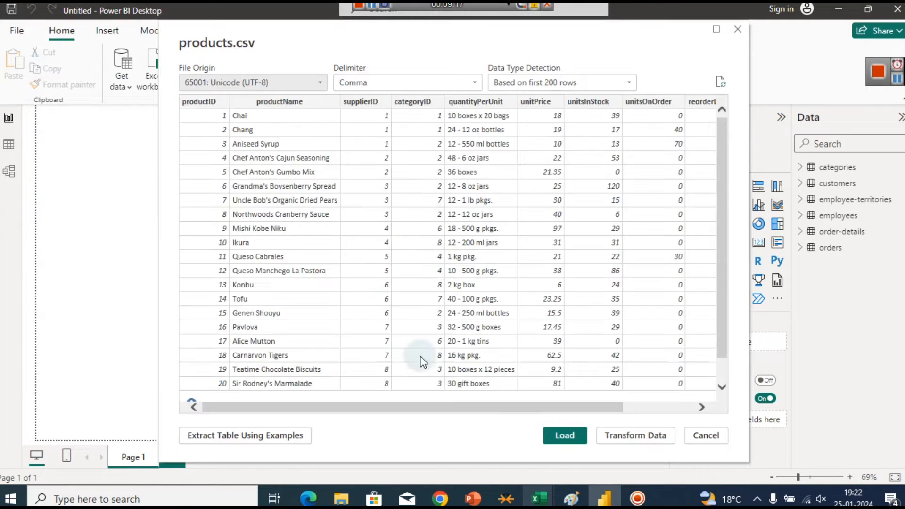
click(561, 435)
Step: Import the regions CSV file from the nw folder and load it into the report
click(122, 80)
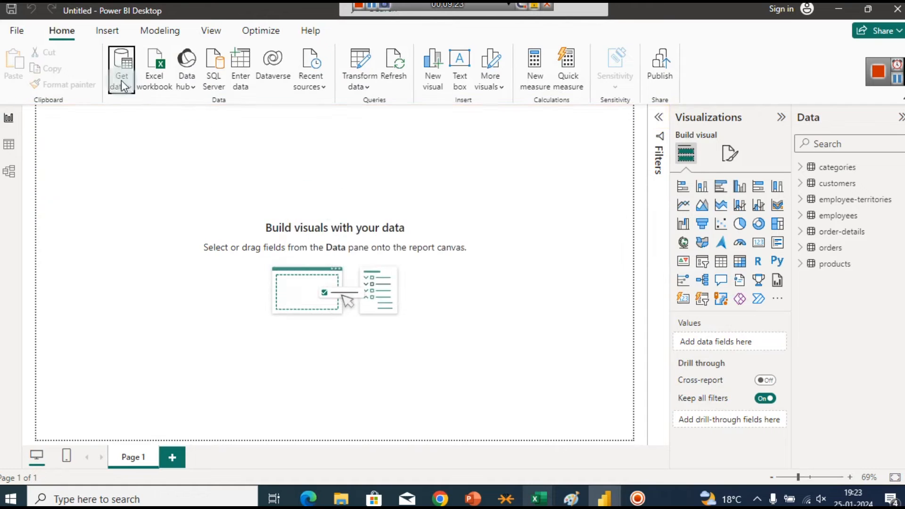
click(168, 258)
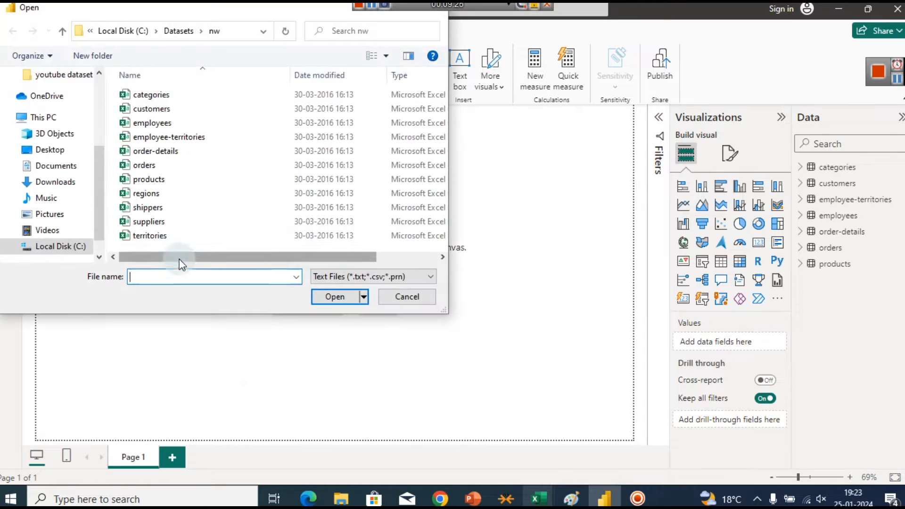
click(138, 193)
double_click(139, 193)
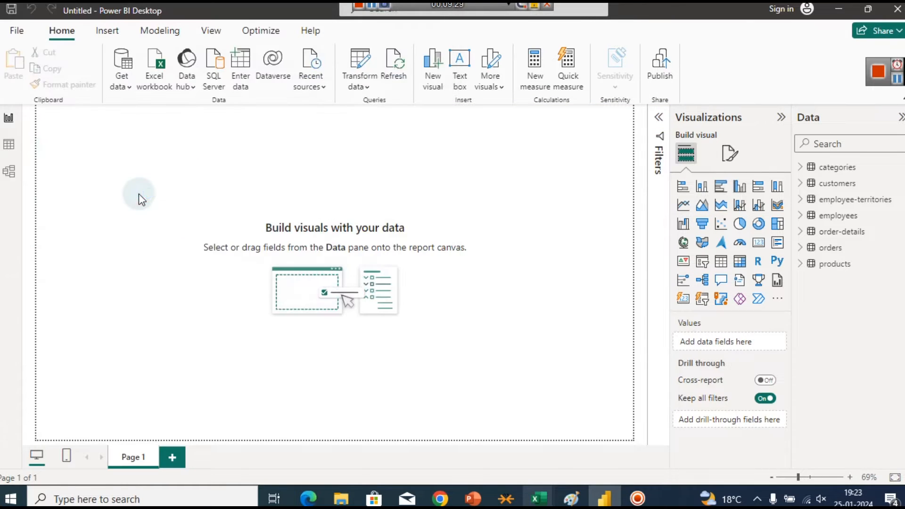
click(561, 434)
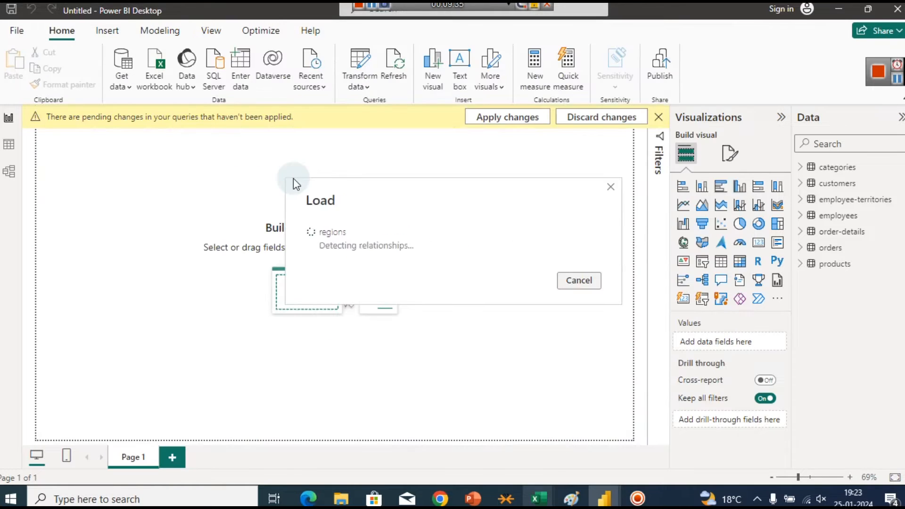
Step: Import the shippers CSV file from the nw folder and load it into the report
click(122, 83)
click(169, 259)
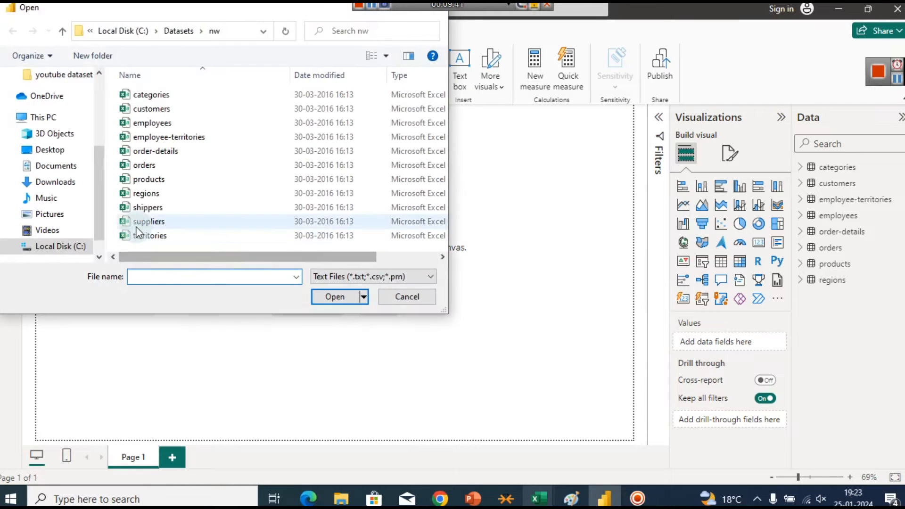
double_click(146, 212)
click(549, 435)
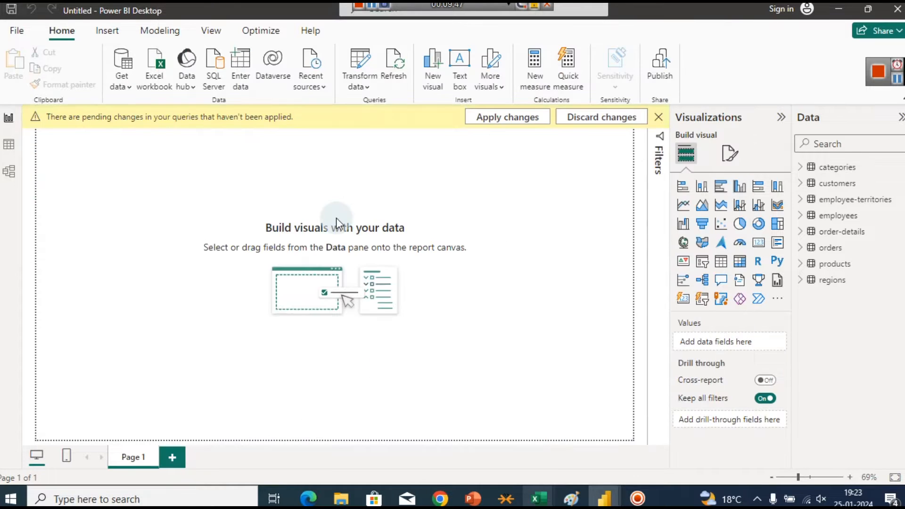
Step: Import suppliers.csv as a Text/CSV source and load it into the report
click(121, 84)
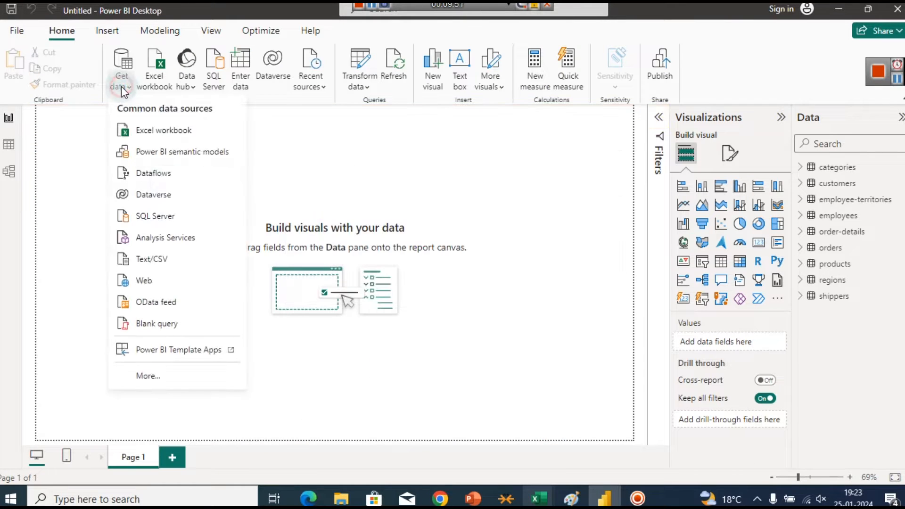
click(177, 258)
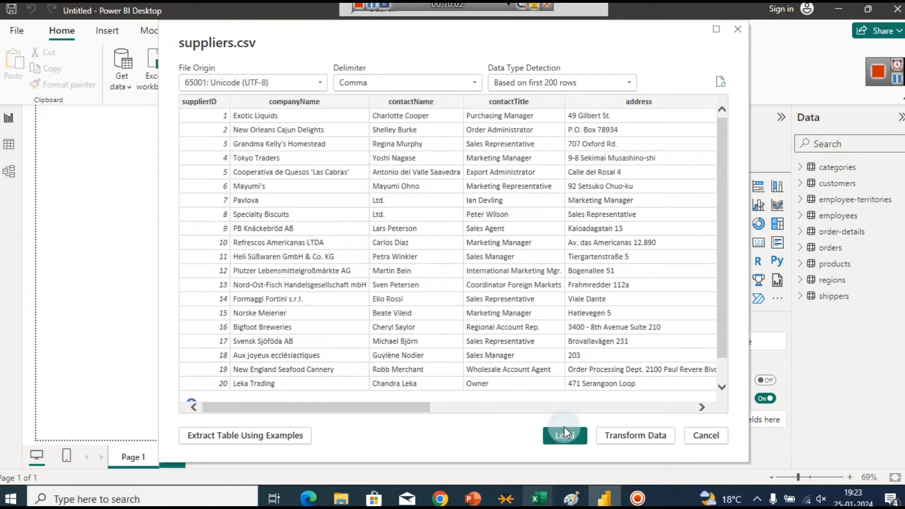
click(566, 433)
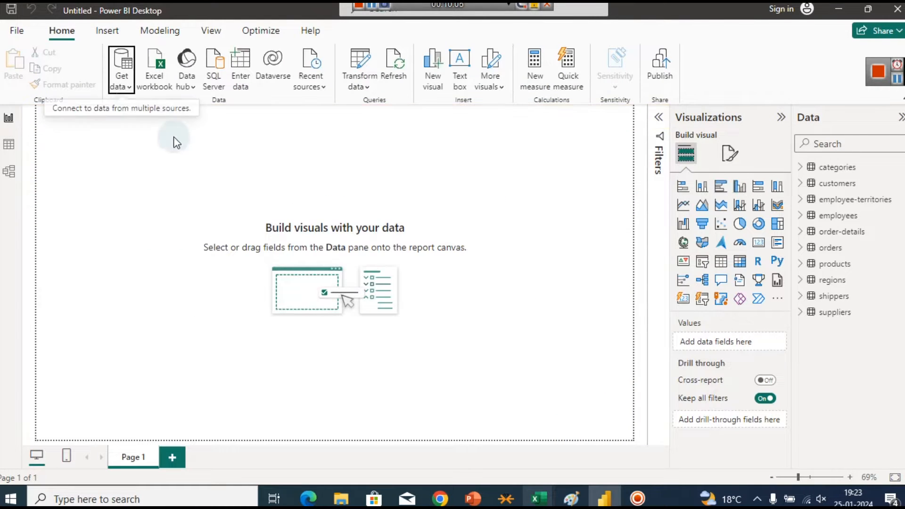
Step: Import the territories CSV file as a Text/CSV source and load it into the report
click(120, 83)
click(185, 255)
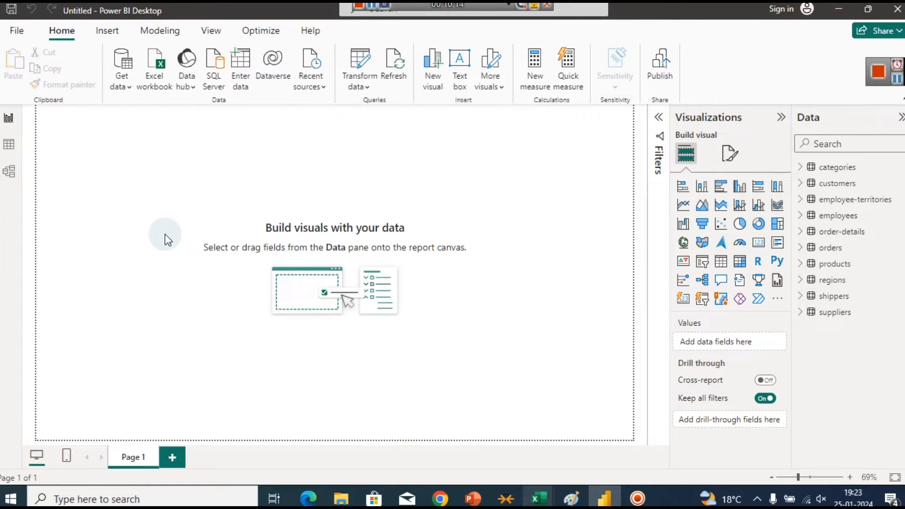
click(564, 434)
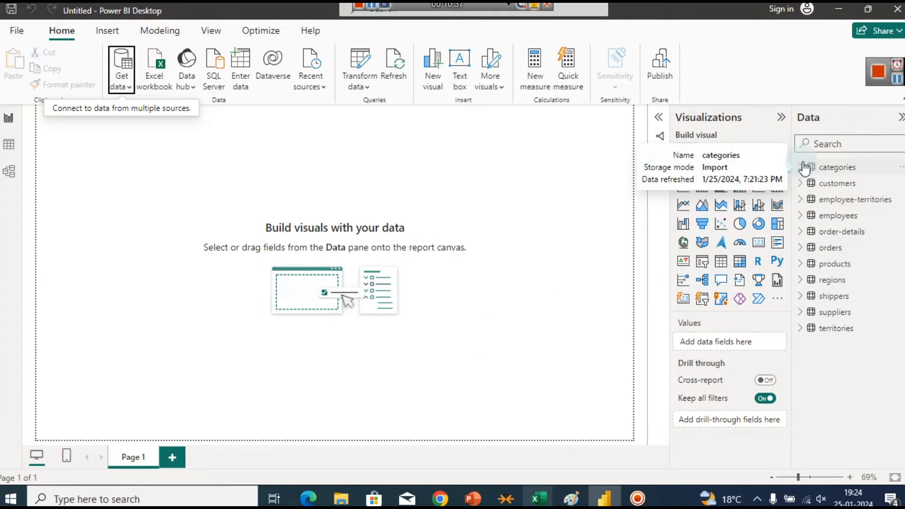
Step: Save the report in the Datasets folder under the name Northwind-Csv-Analysis
click(335, 127)
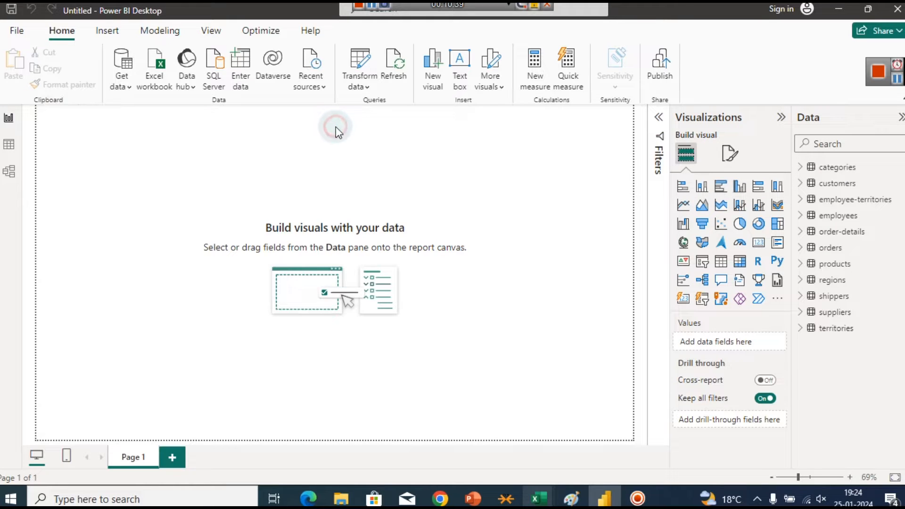
key(ctrl+s)
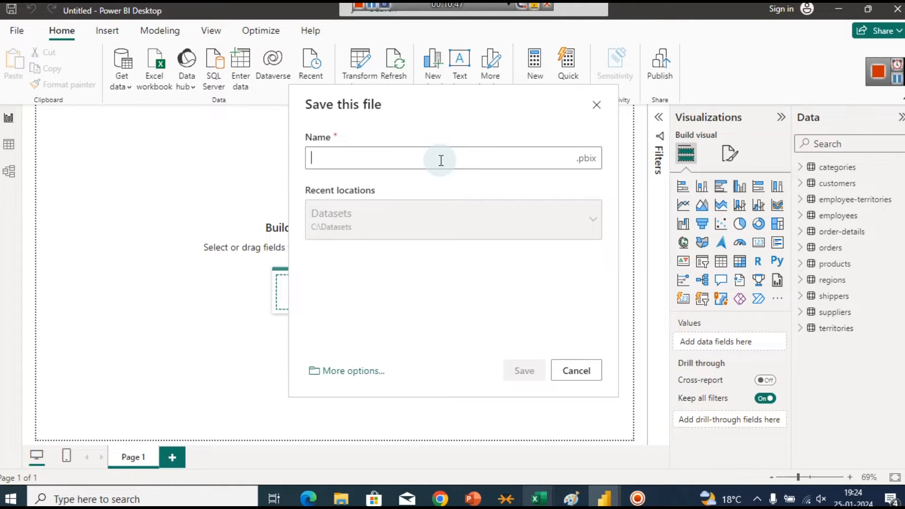
text(No)
text(rthwin)
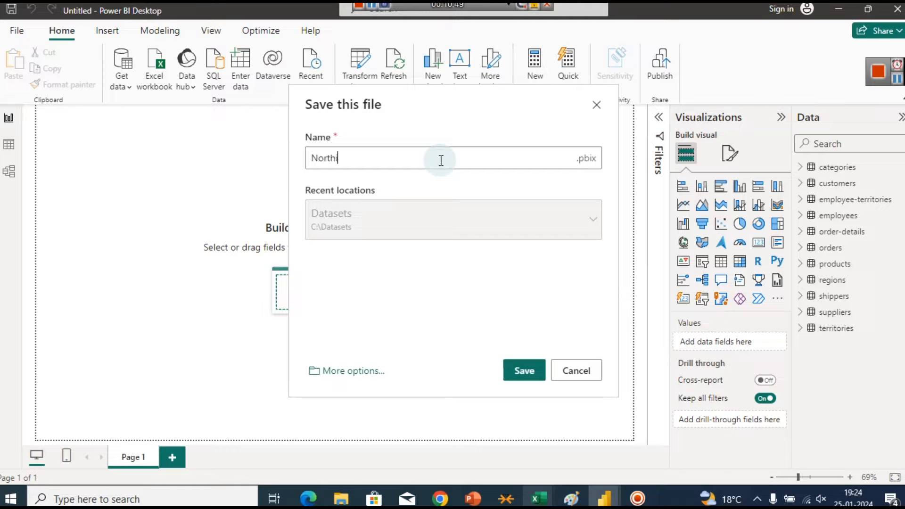
text(d-Csv-Analysis)
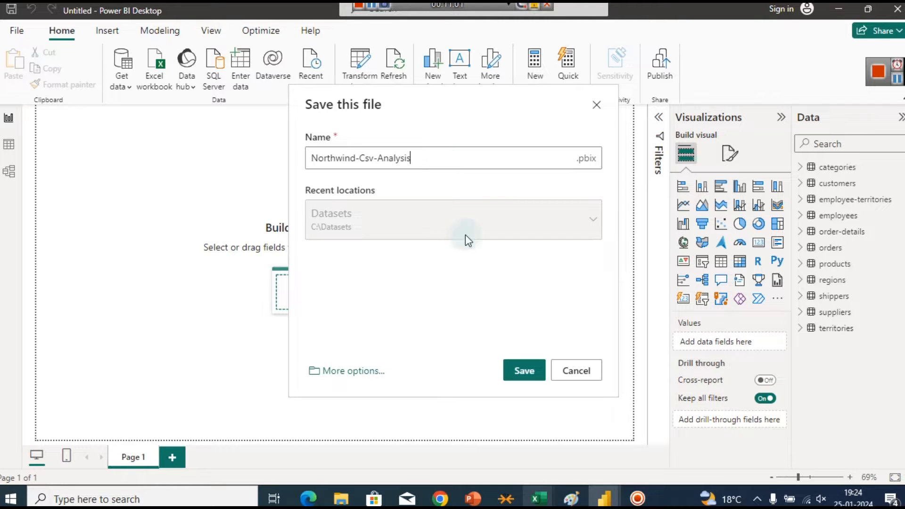
click(514, 375)
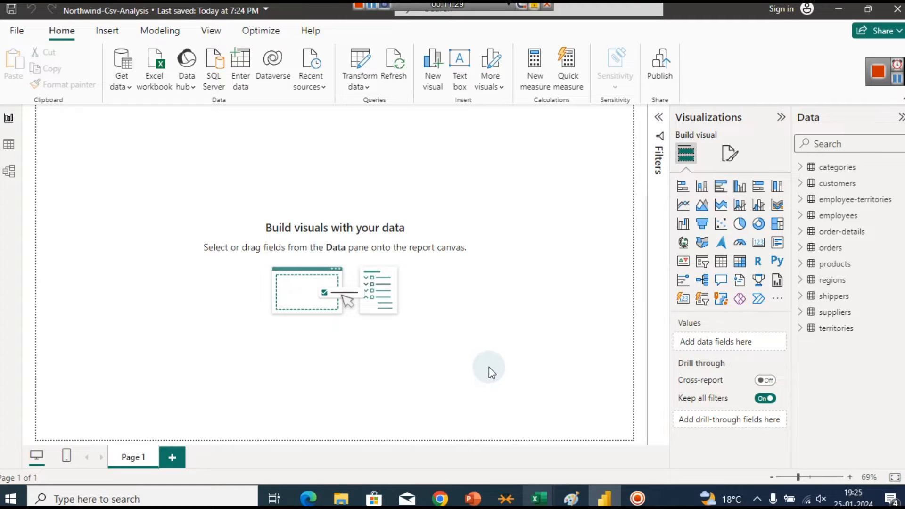
Step: Look at the fields of the categories and products tables, collapsing each table again
click(800, 168)
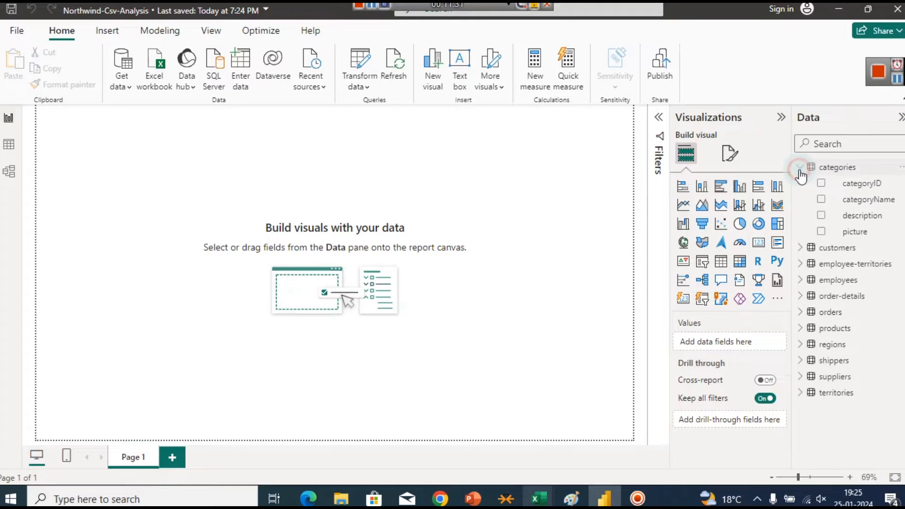
click(800, 169)
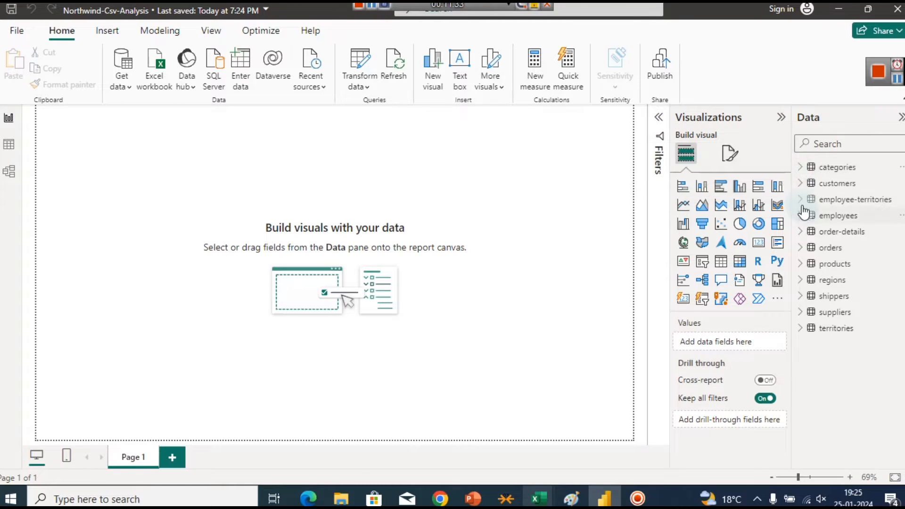
click(801, 265)
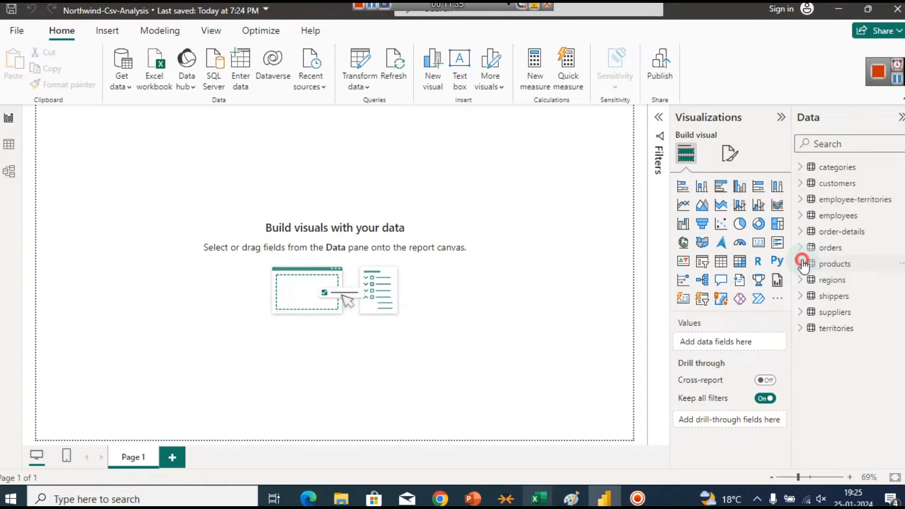
click(803, 265)
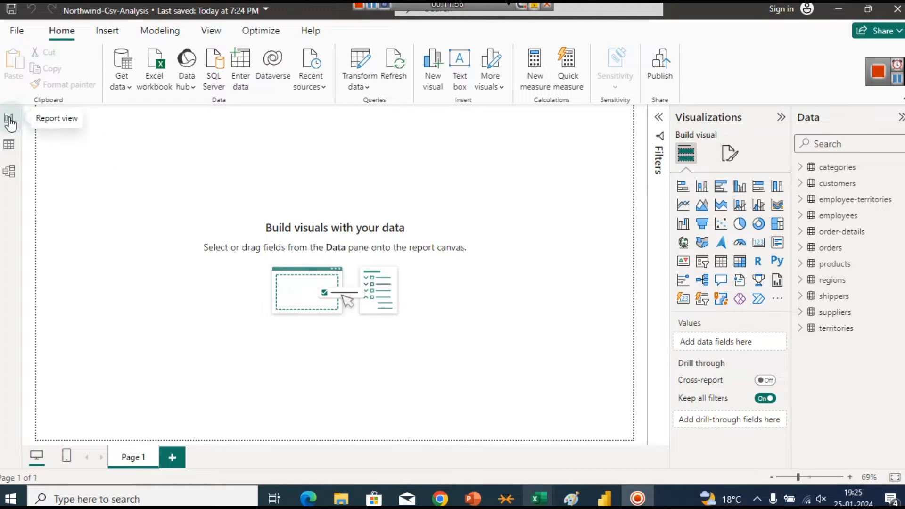
Step: Switch to Table view and examine the rows and column headers of each table from categories through orders
click(10, 145)
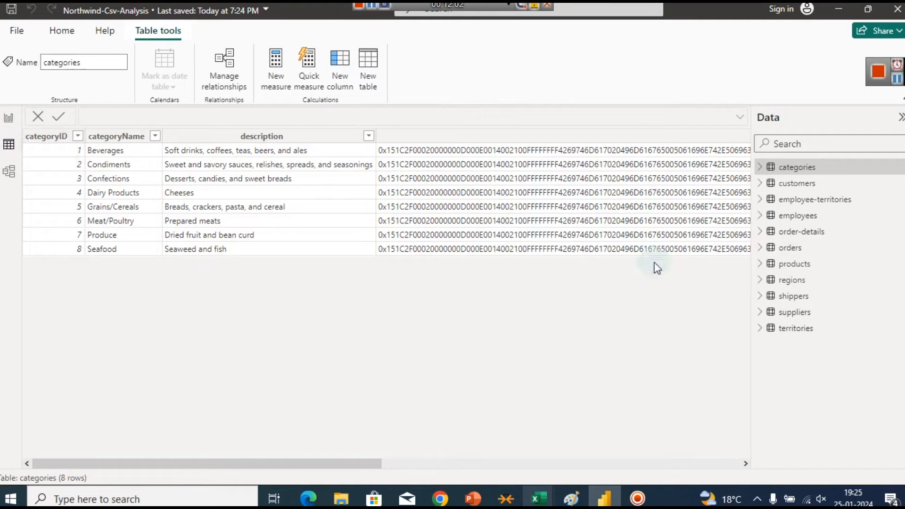
click(785, 184)
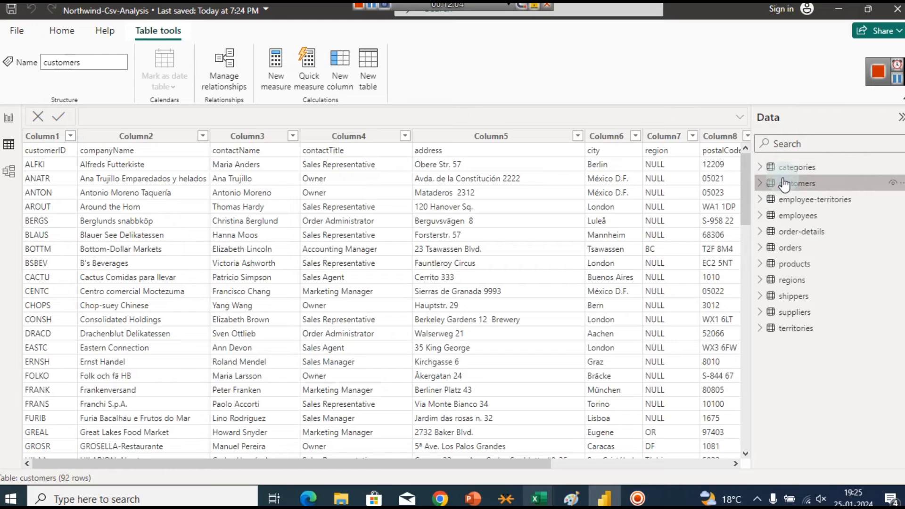
click(796, 199)
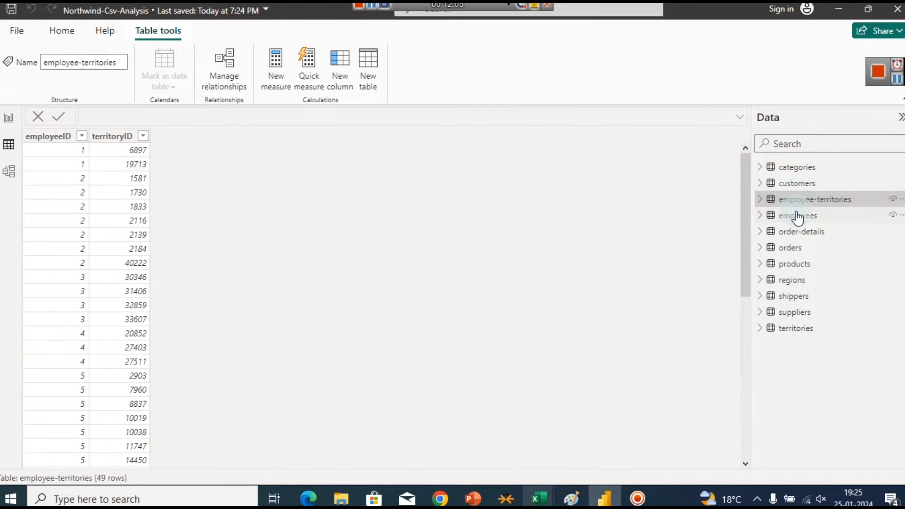
click(797, 215)
click(798, 231)
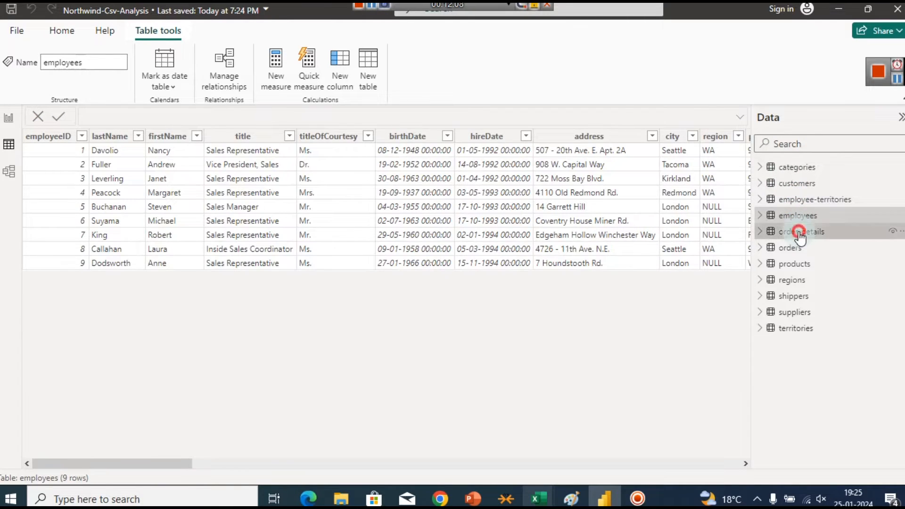
click(791, 250)
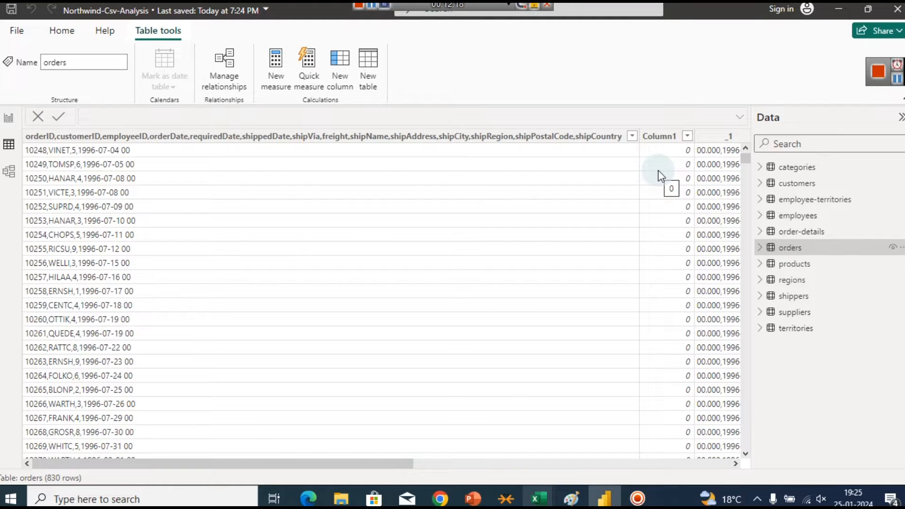
drag(399, 465, 387, 441)
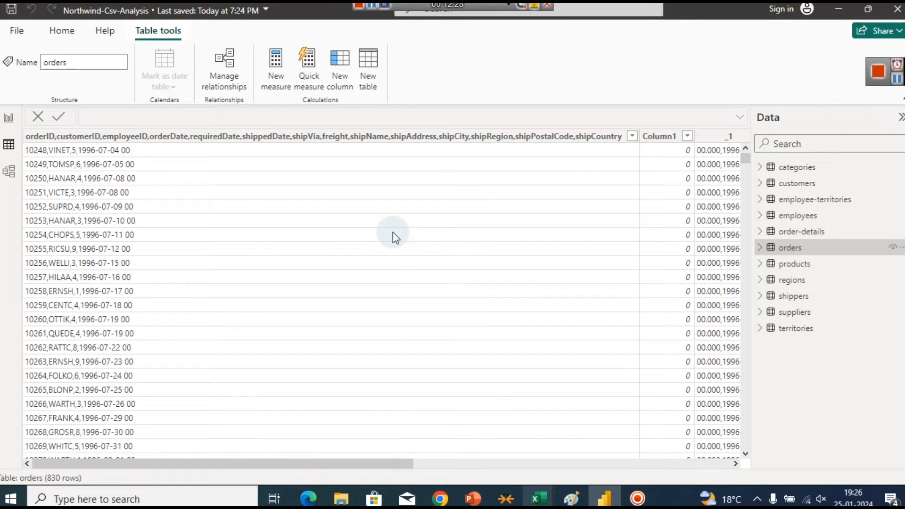
Step: Examine the data of the products, regions, shippers, suppliers and territories tables, and recheck categories and customers
click(784, 263)
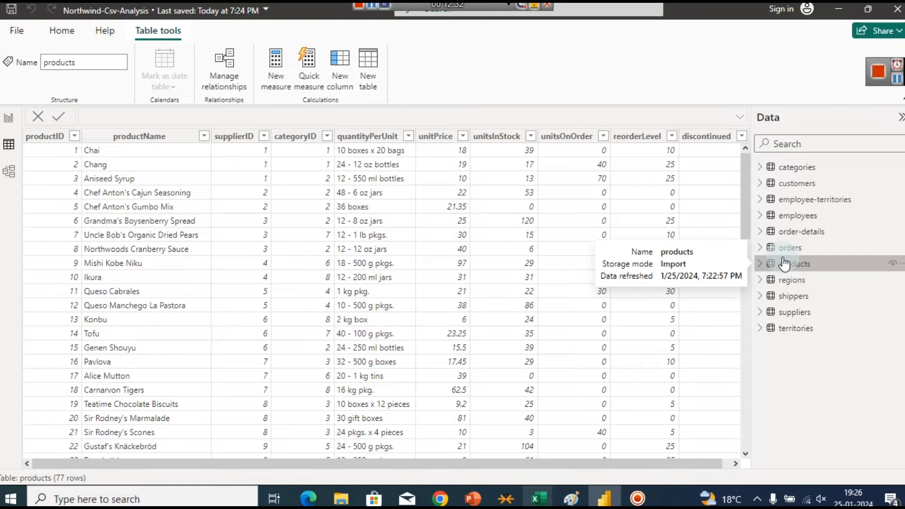
click(802, 282)
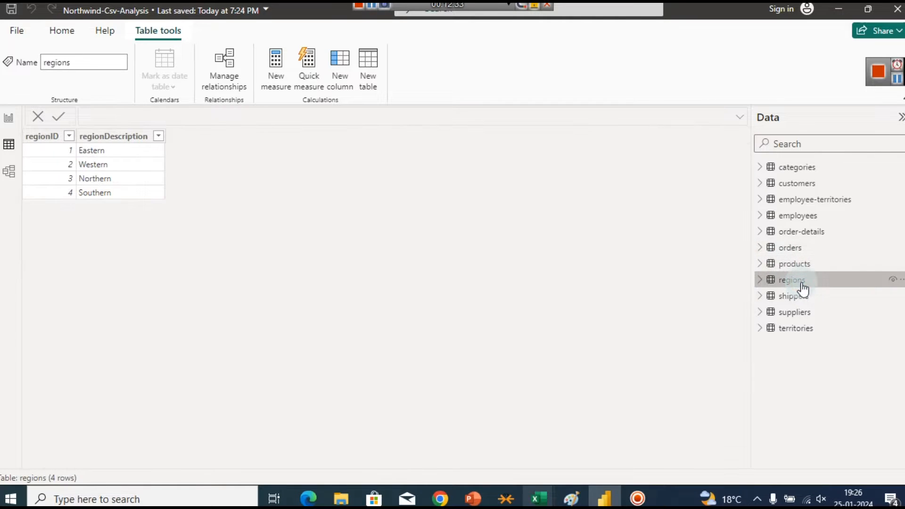
click(794, 296)
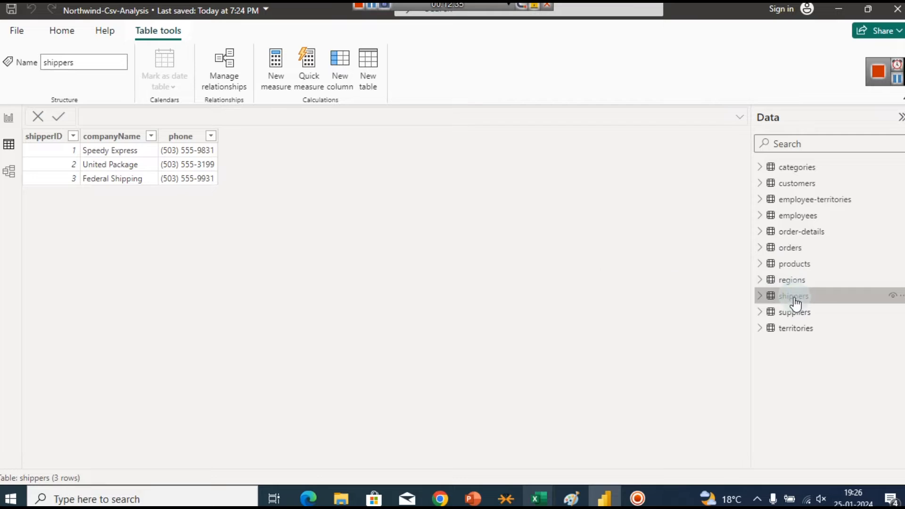
click(794, 312)
click(795, 328)
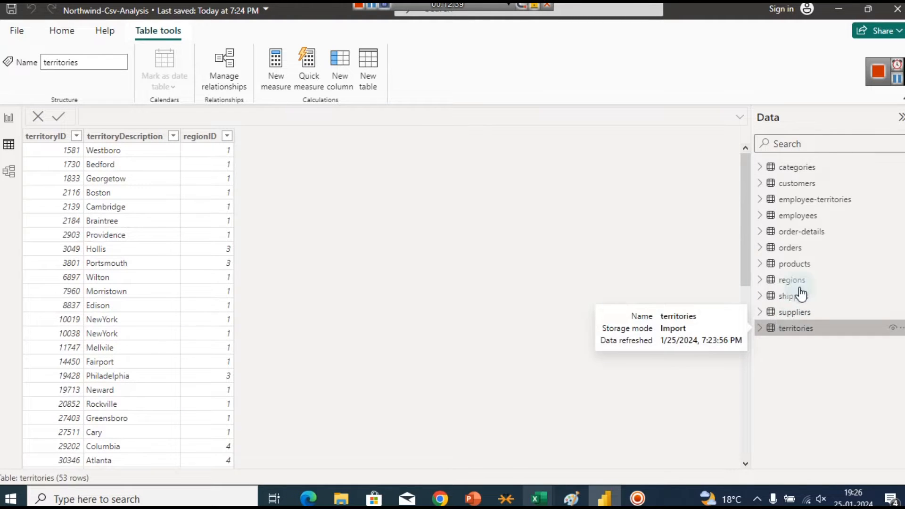
click(796, 167)
click(800, 184)
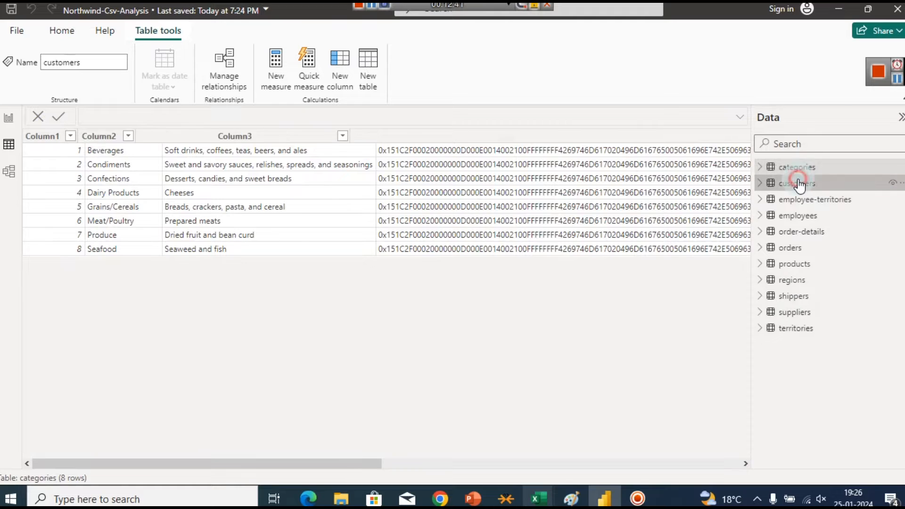
Step: Examine the data and column headers of the employee-territories, employees, order-details and orders tables
click(796, 199)
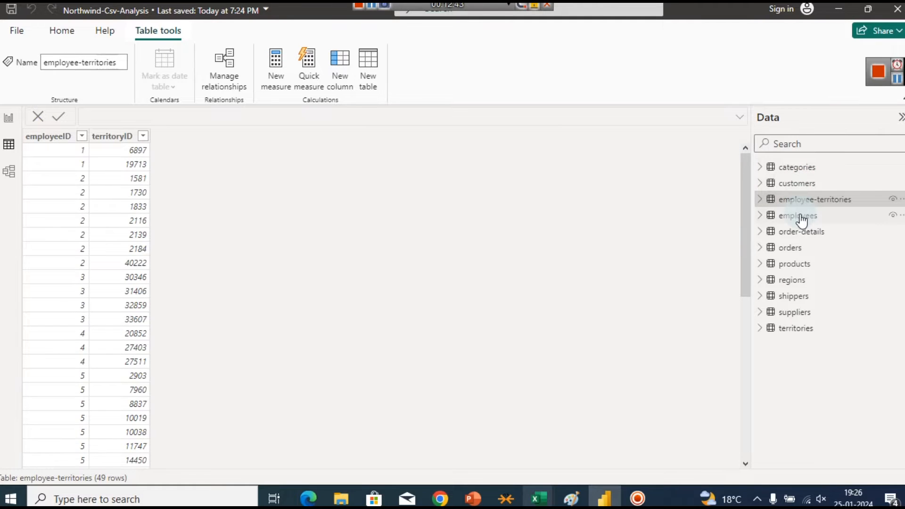
click(798, 216)
click(802, 232)
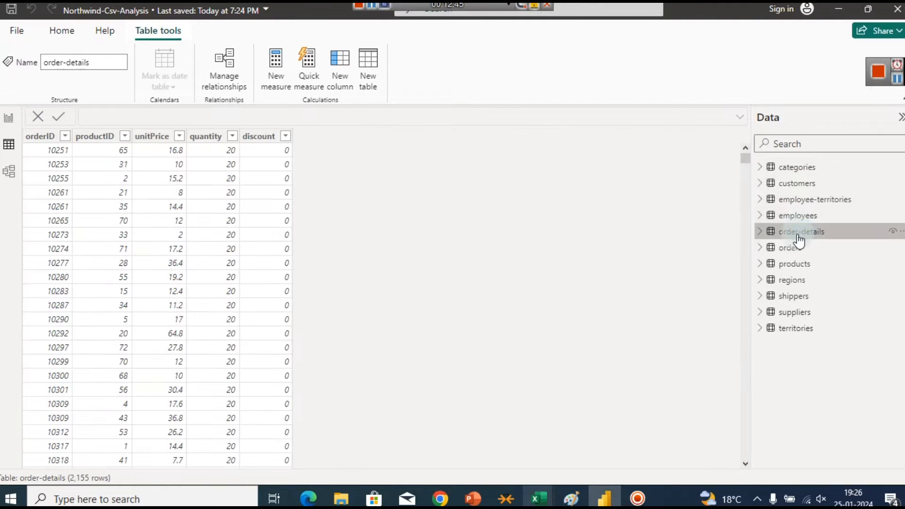
click(796, 248)
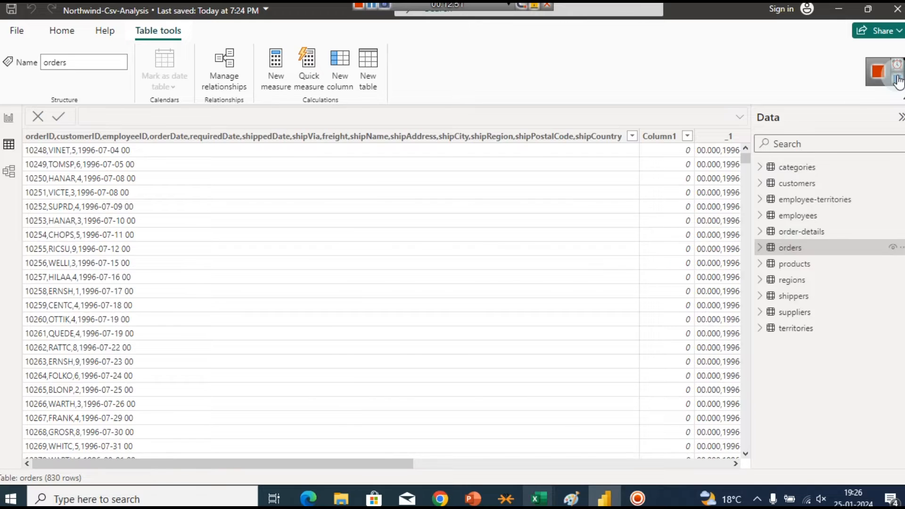
click(898, 80)
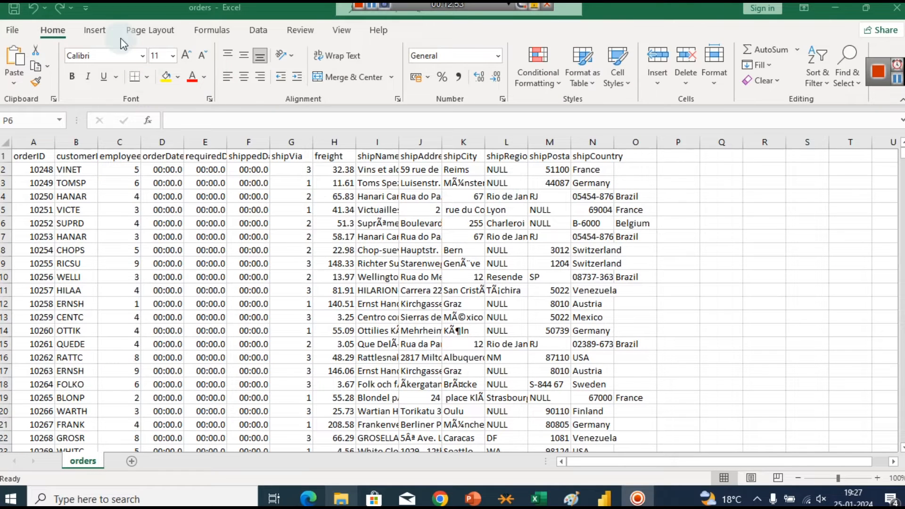
click(19, 29)
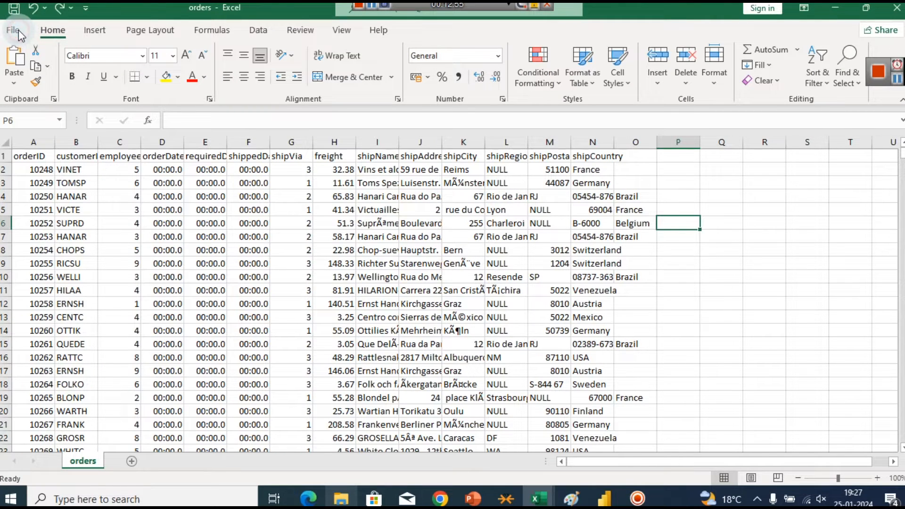
click(18, 29)
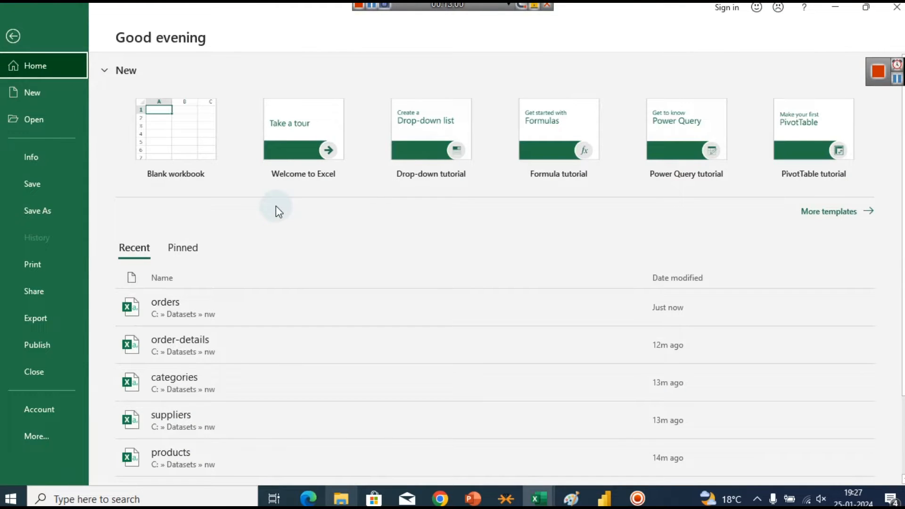
click(37, 205)
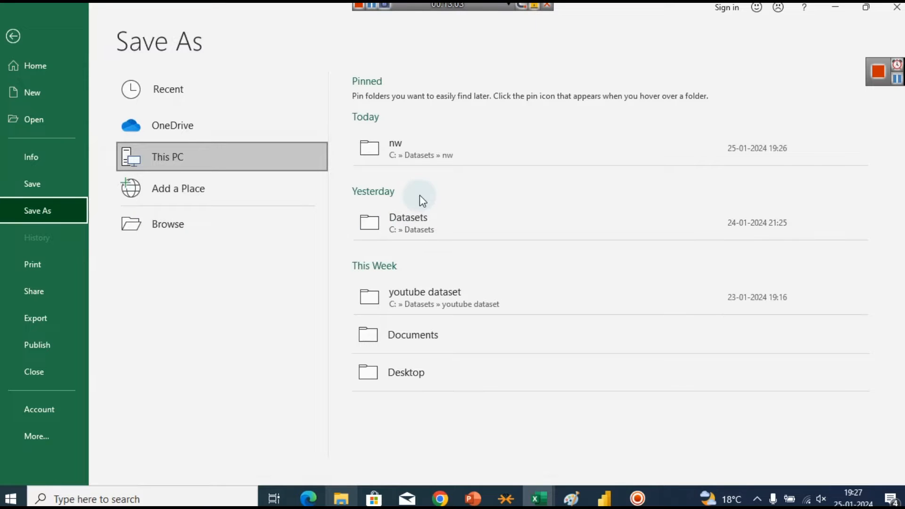
click(410, 156)
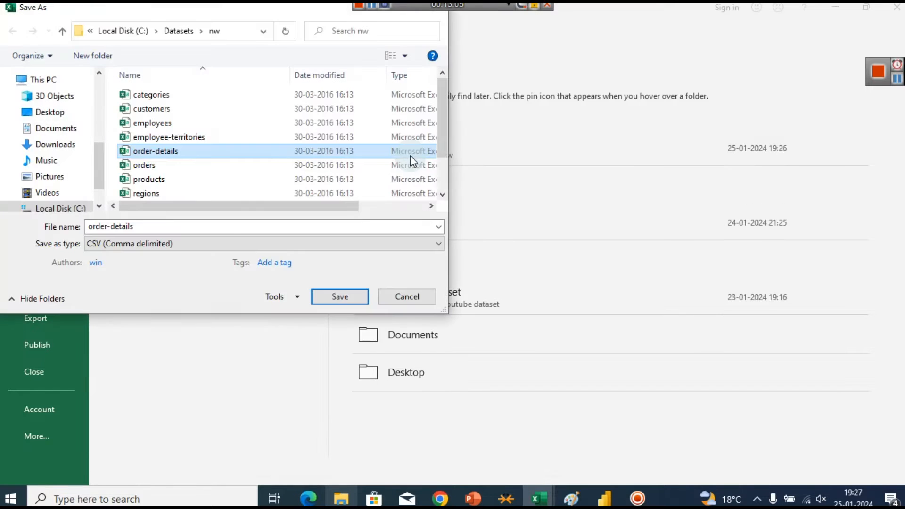
click(410, 298)
click(823, 8)
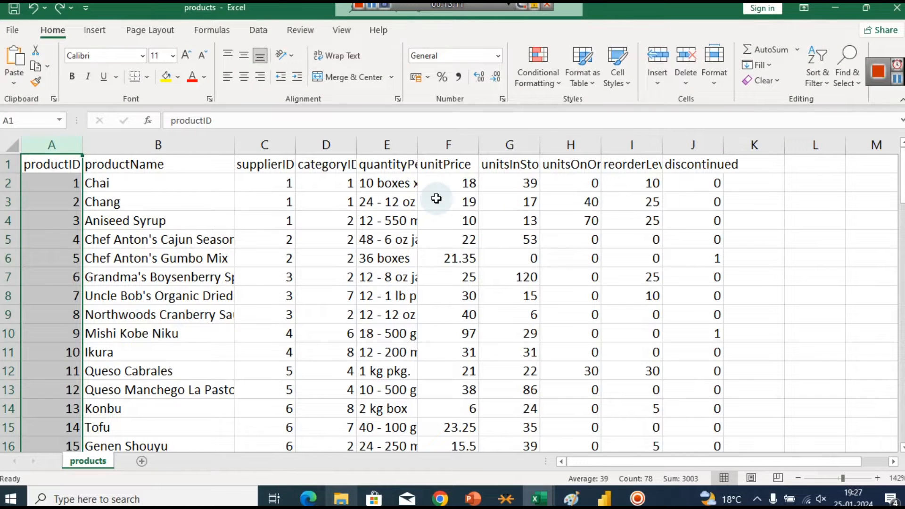
Step: Open the orders file from the nw folder in Excel and save it in Datasets as orders-clean, in CSV UTF-8 (Comma delimited) format
click(341, 499)
double_click(169, 151)
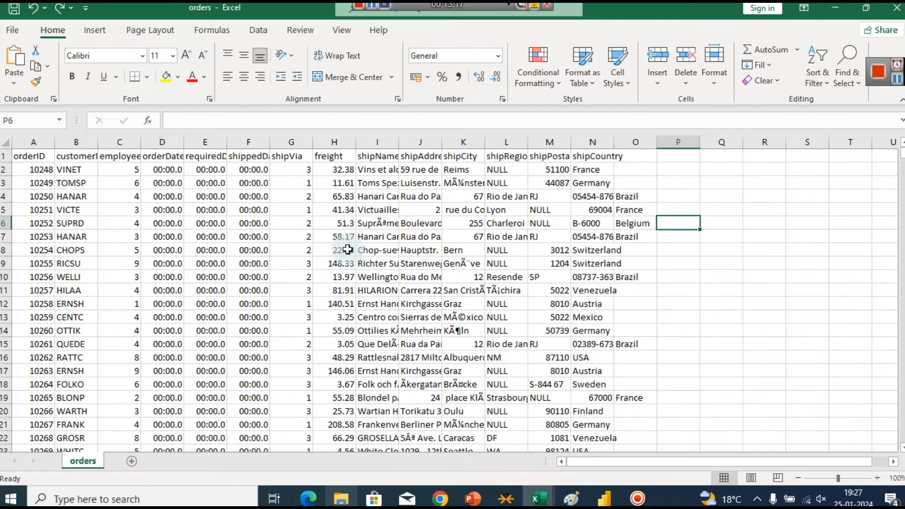
click(12, 28)
click(44, 198)
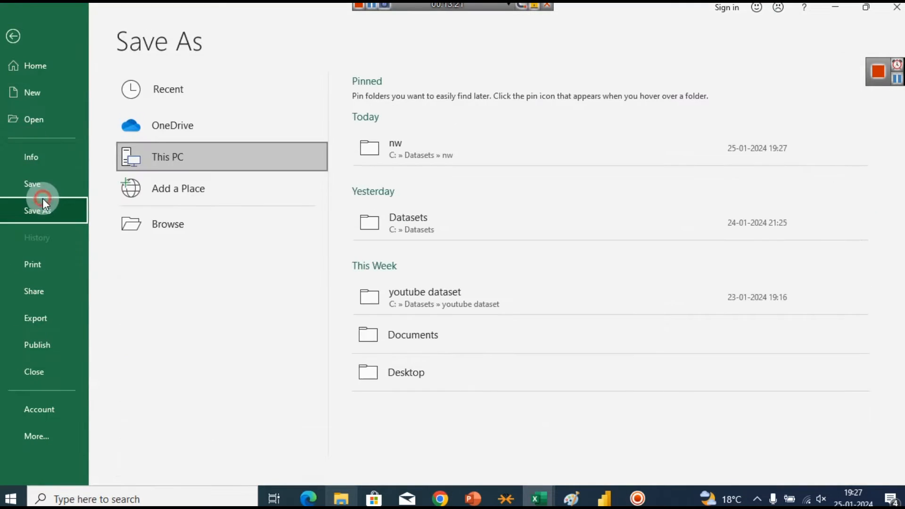
click(389, 234)
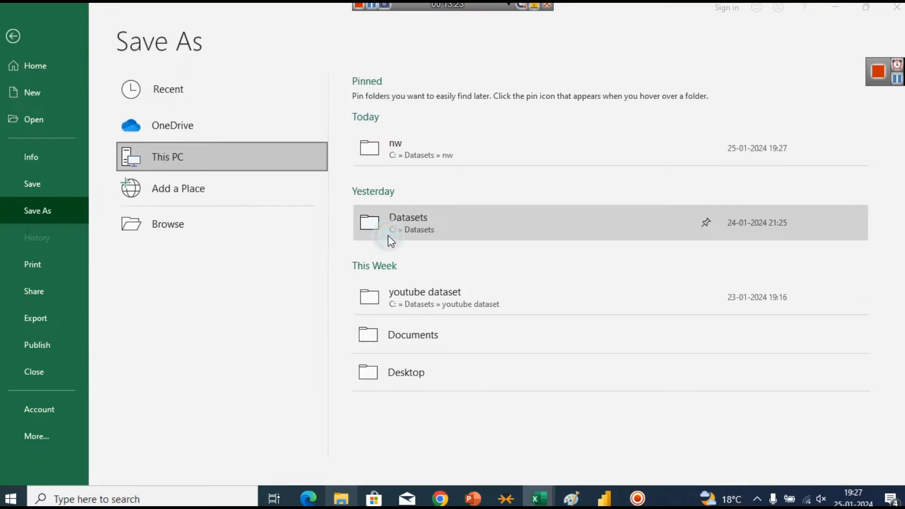
key(Right)
text(-)
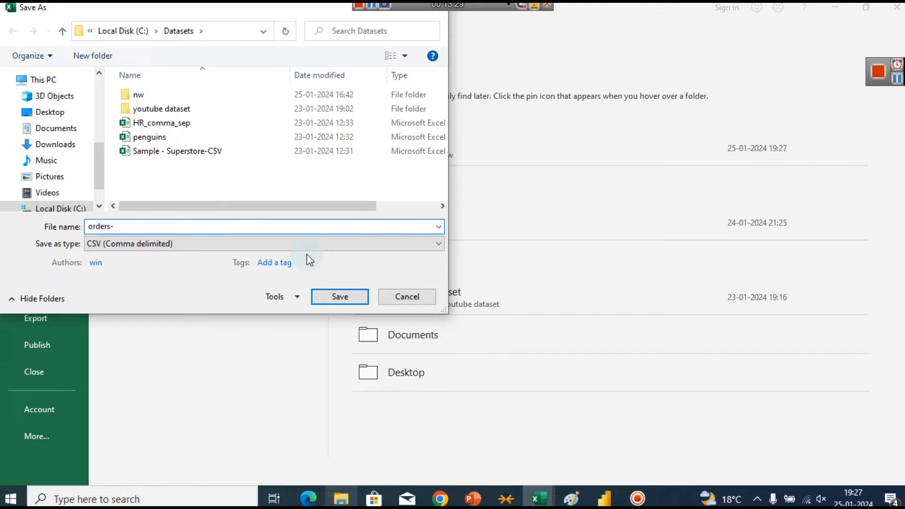
text(clean)
click(286, 244)
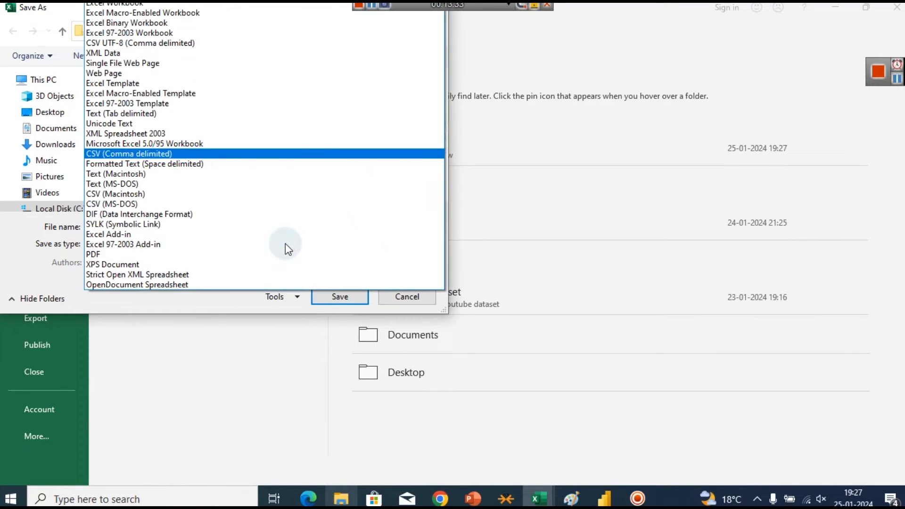
click(140, 41)
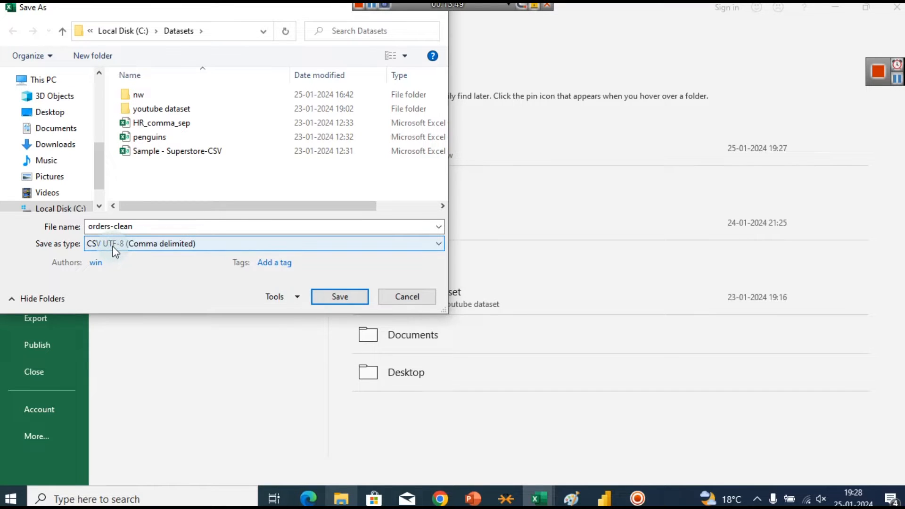
click(342, 292)
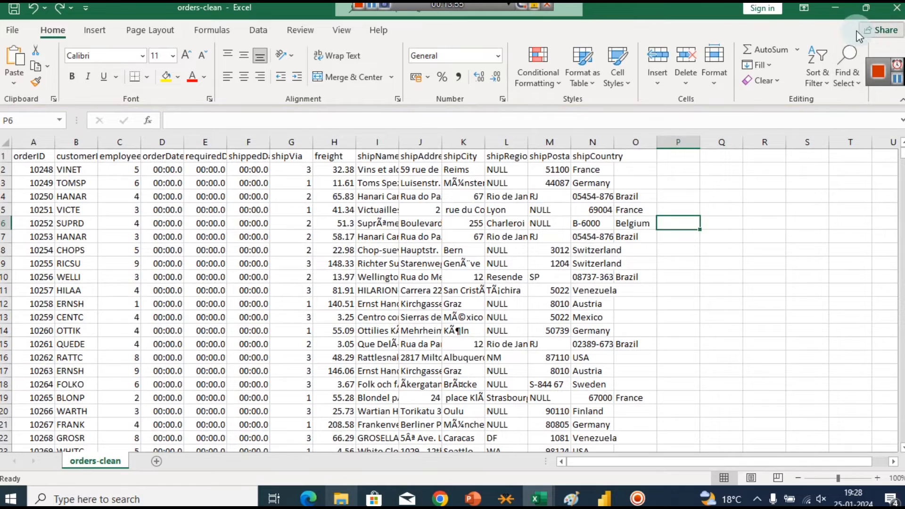
Step: Minimize the Excel windows and open the nw folder's orders file in a maximized Notepad window
click(842, 11)
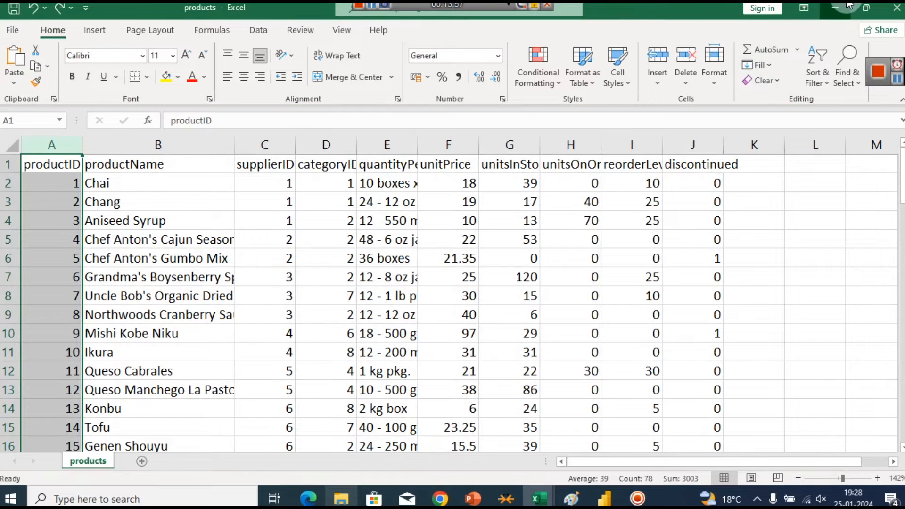
click(846, 6)
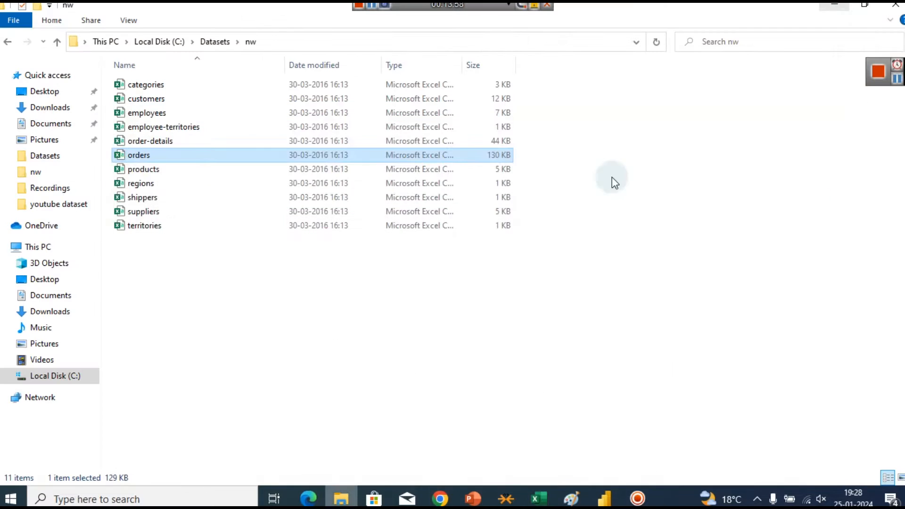
right_click(143, 154)
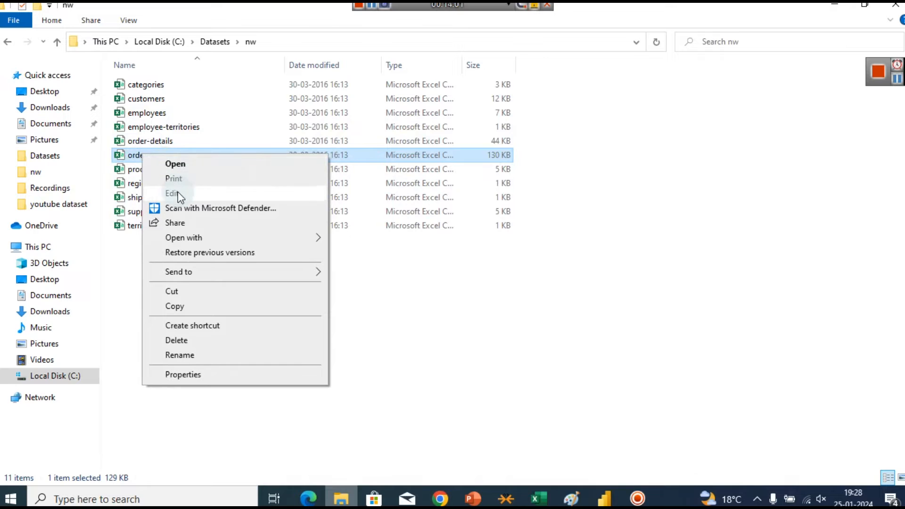
mouse_move(224, 235)
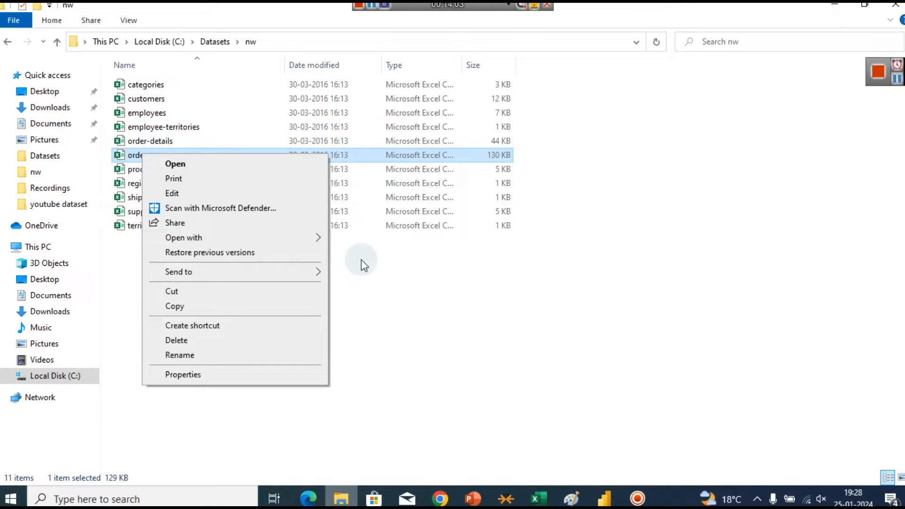
mouse_move(318, 237)
click(368, 257)
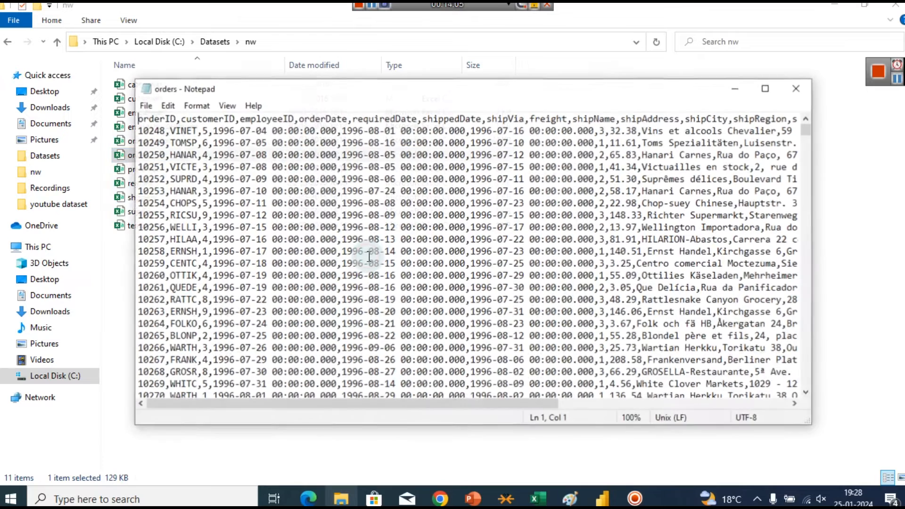
click(766, 89)
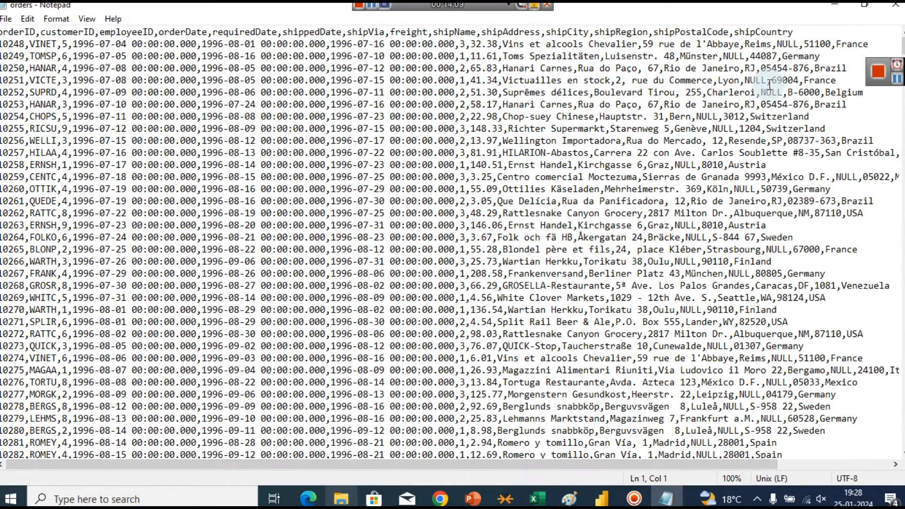
Step: Compare the orders table in Power BI with its raw text, close the Notepad file and return to Report view
click(602, 499)
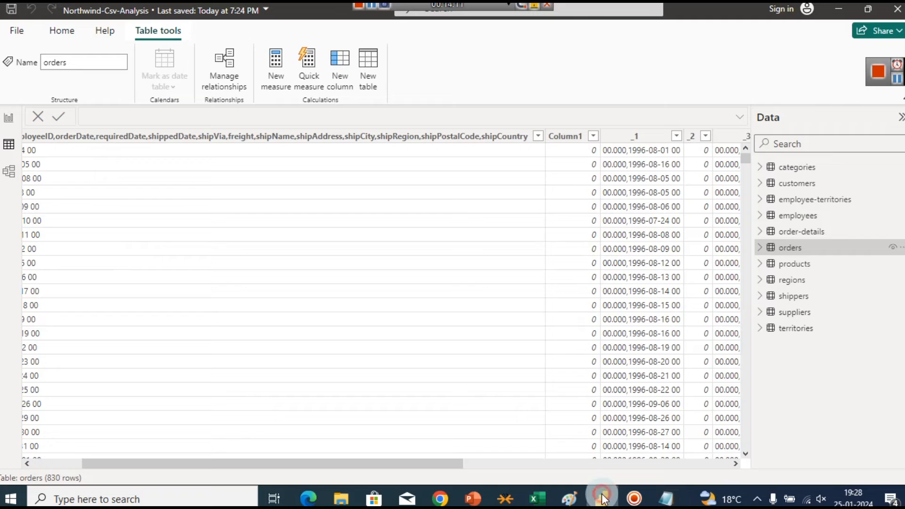
drag(461, 466, 385, 469)
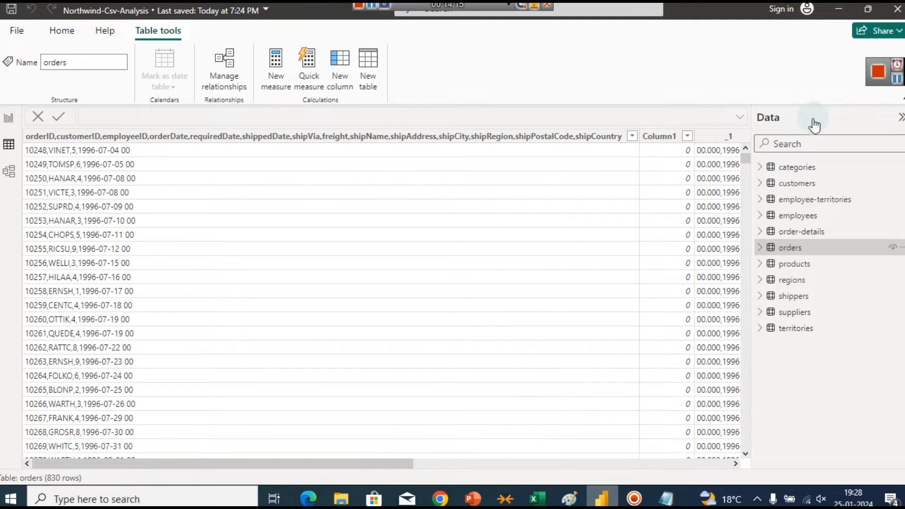
click(839, 10)
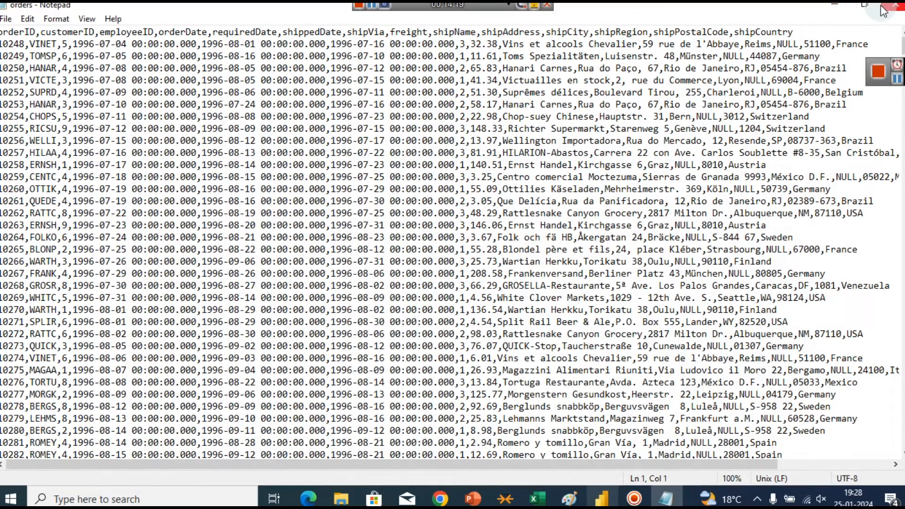
click(886, 10)
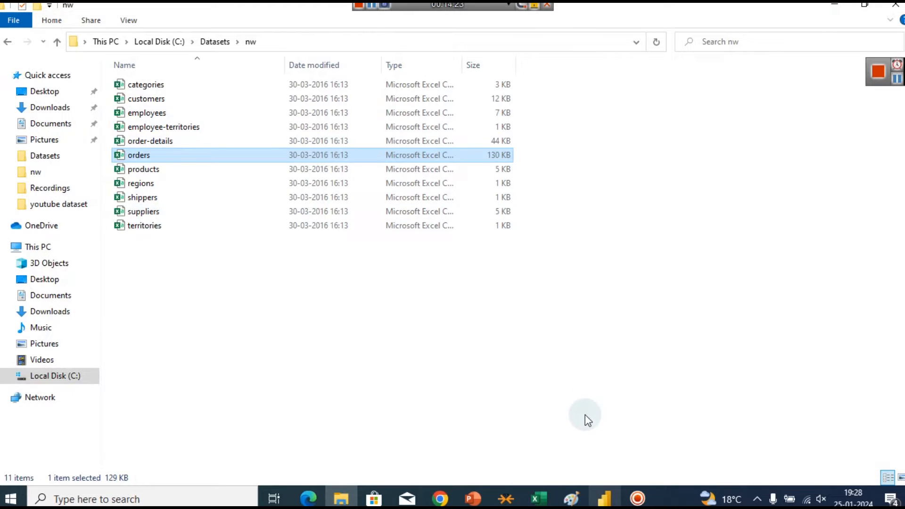
click(605, 497)
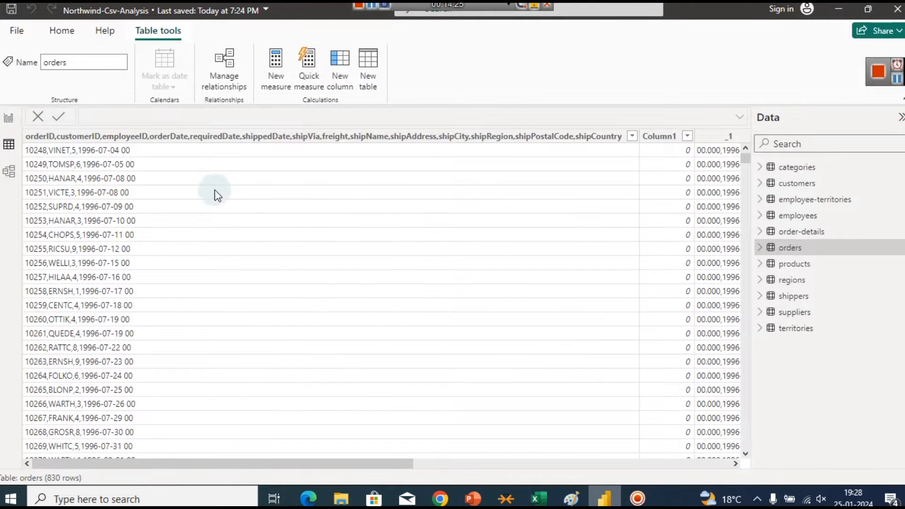
click(17, 125)
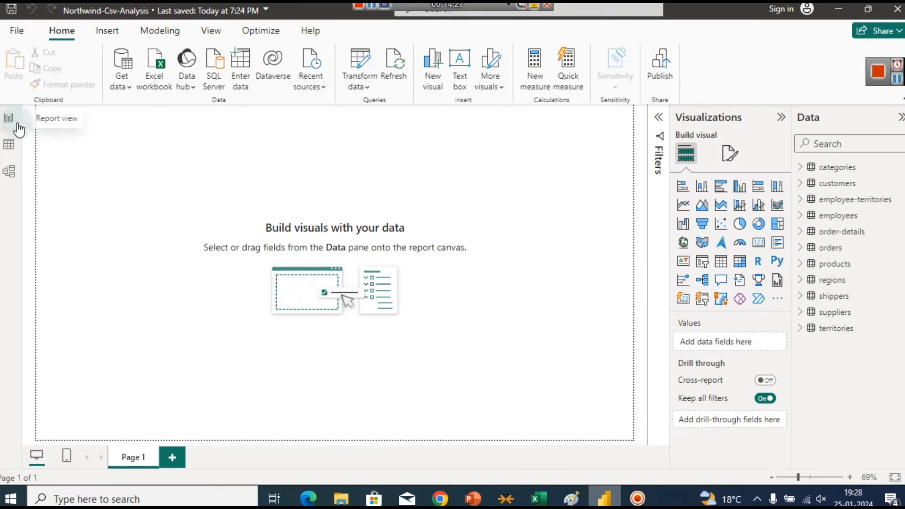
click(114, 83)
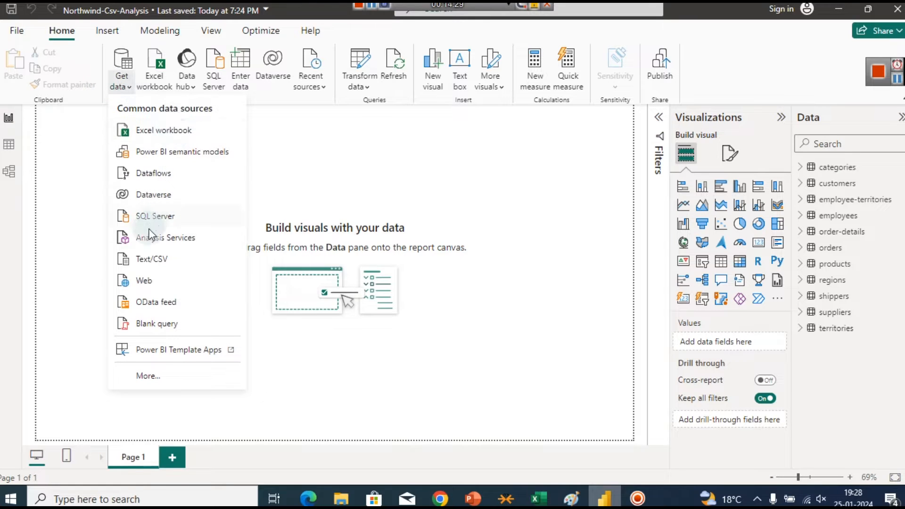
click(143, 264)
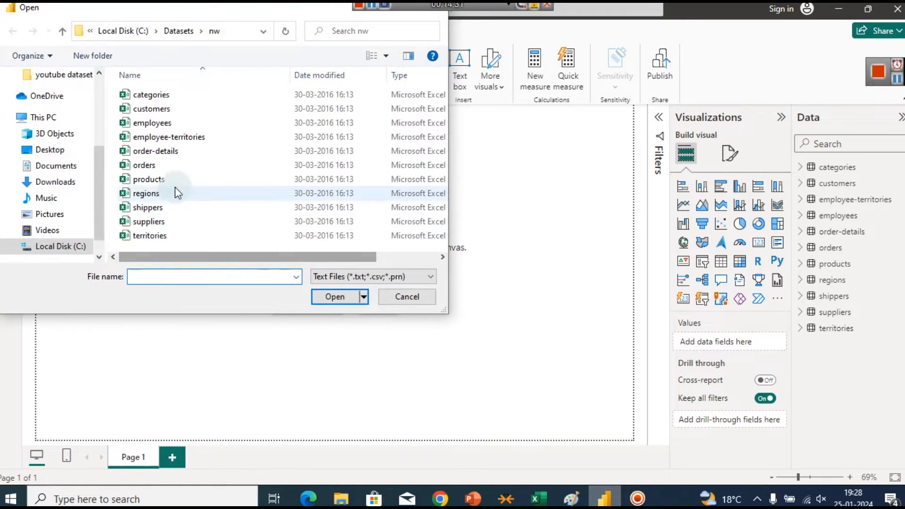
double_click(155, 151)
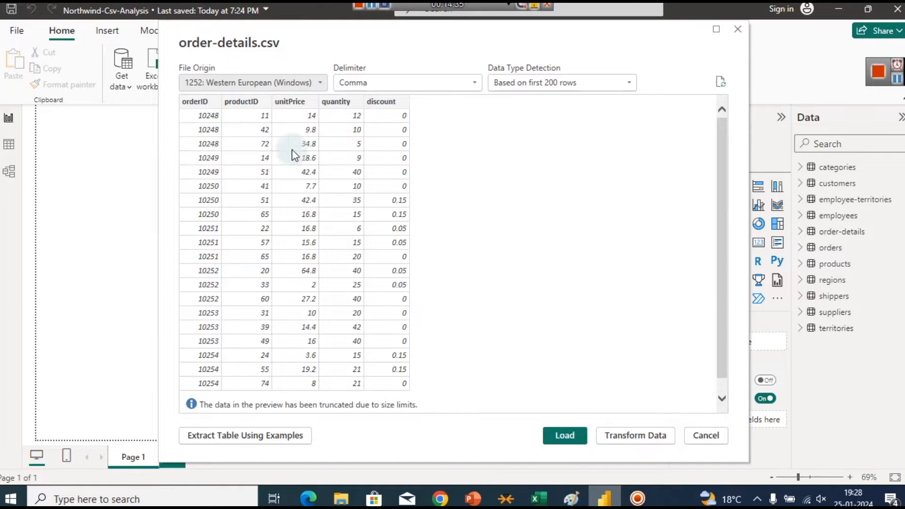
click(739, 29)
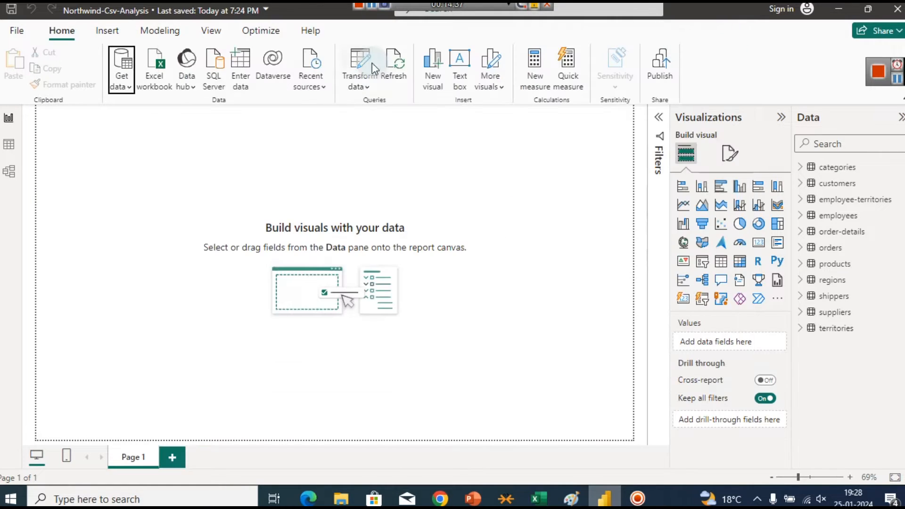
Step: Load the orders-clean CSV from the nw folder as comma-delimited text with 65001: Unicode (UTF-8) file origin
click(126, 87)
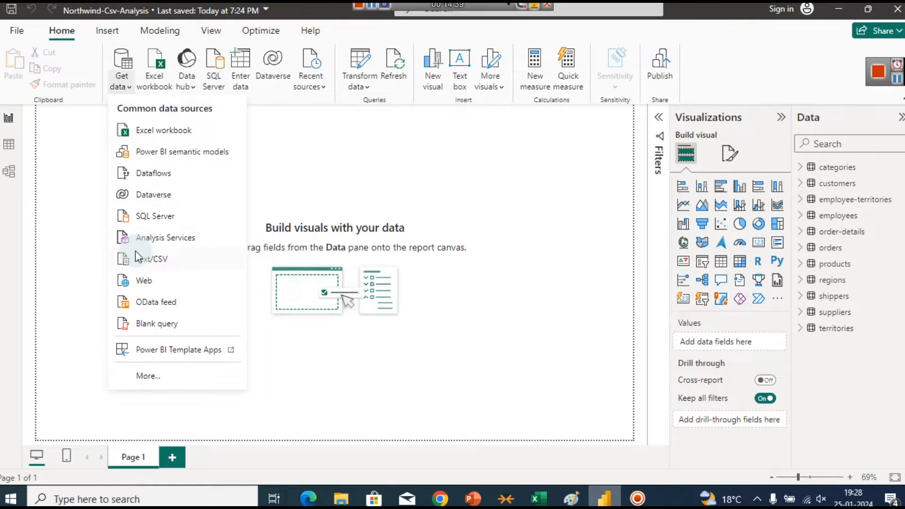
click(125, 259)
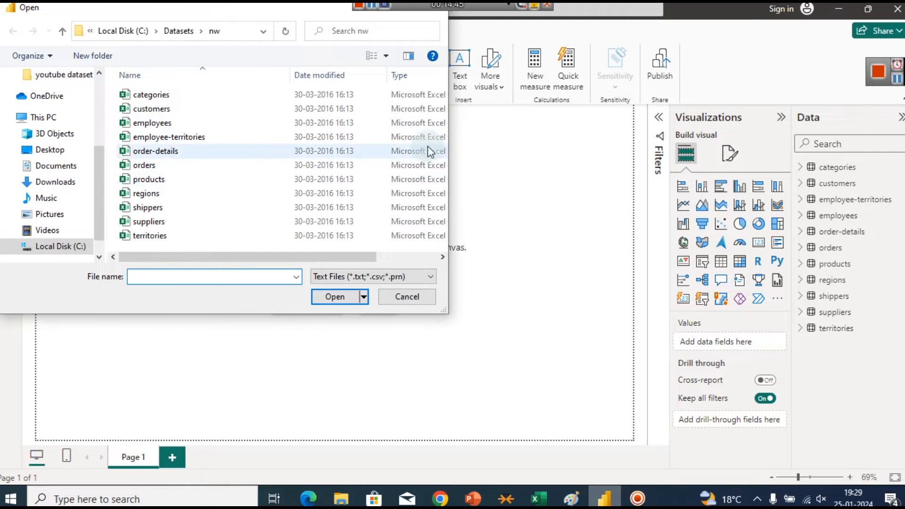
click(373, 6)
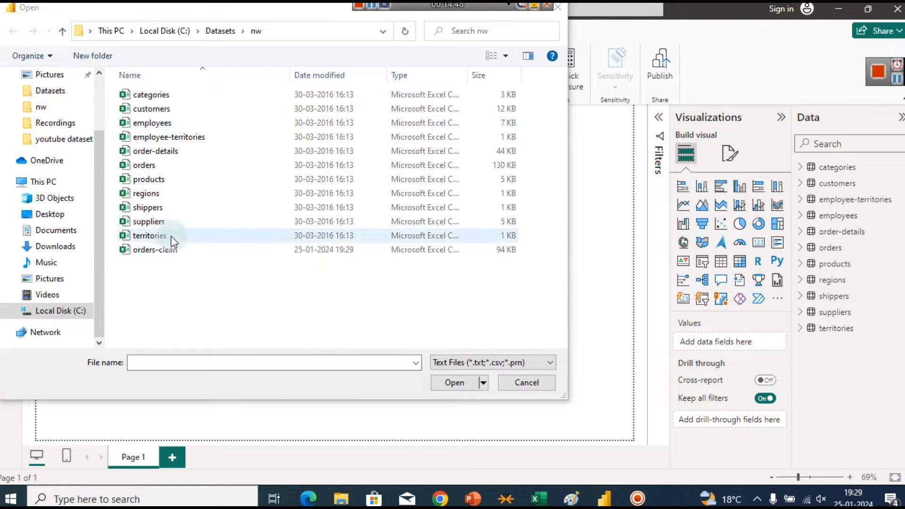
double_click(160, 248)
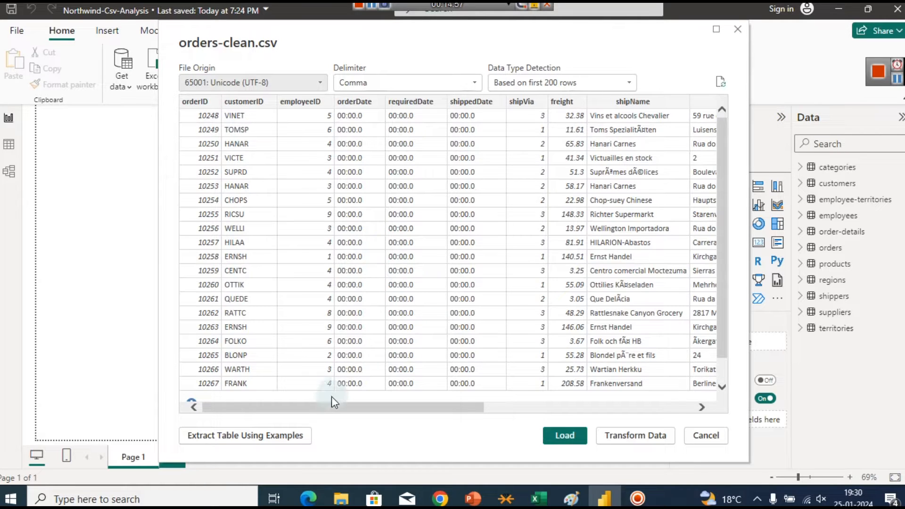
drag(335, 411, 304, 422)
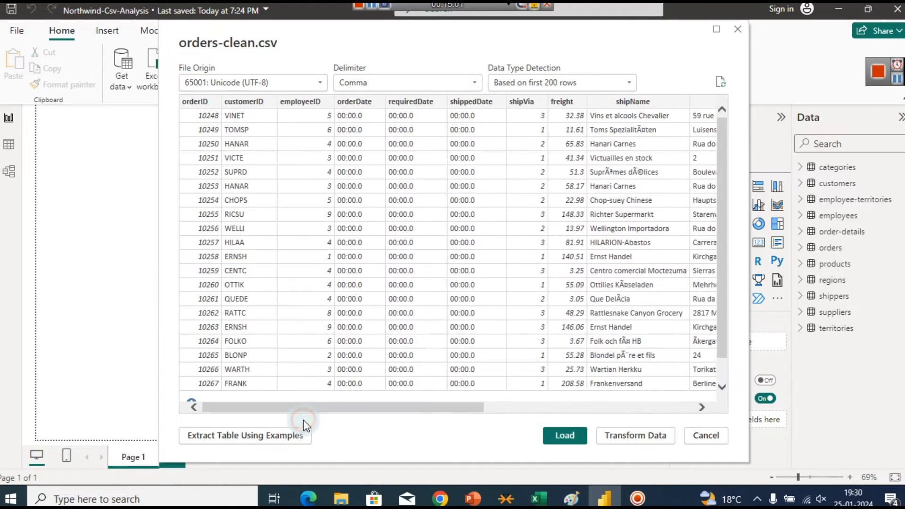
click(579, 433)
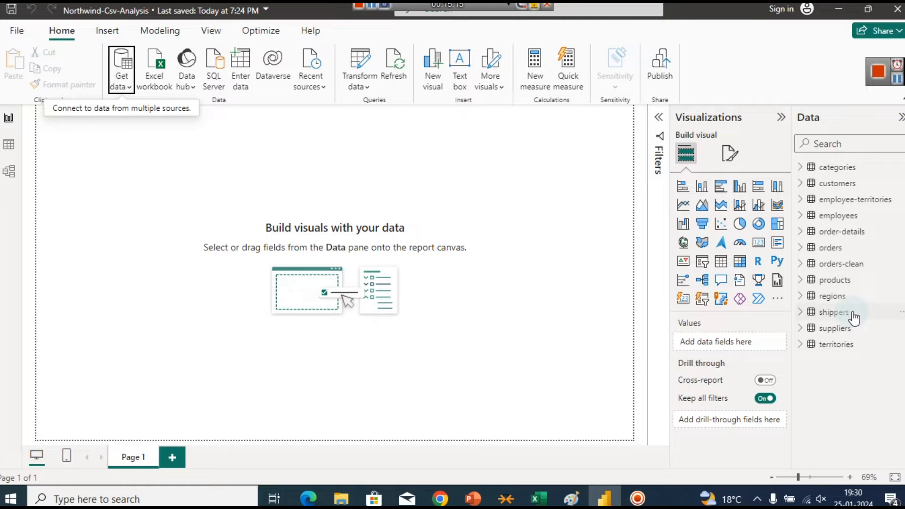
Step: Delete the original orders table from the model, keeping orders-clean
click(820, 254)
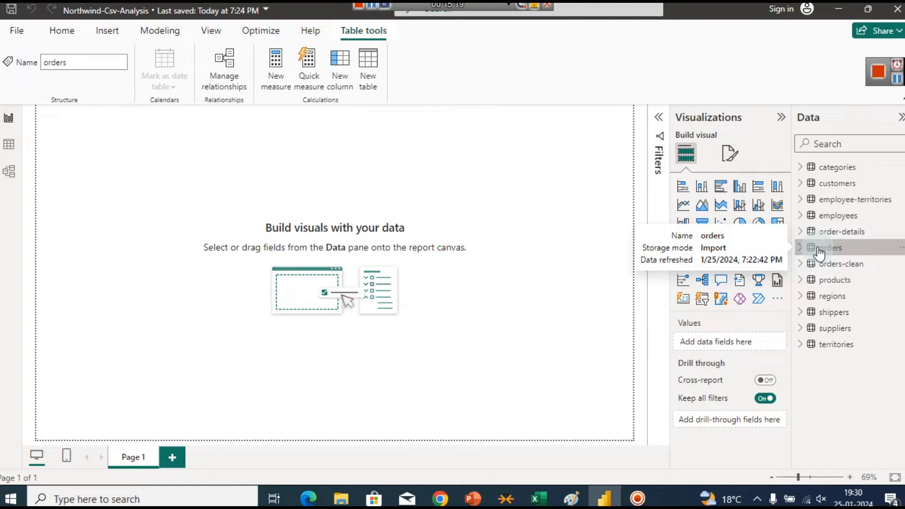
right_click(814, 251)
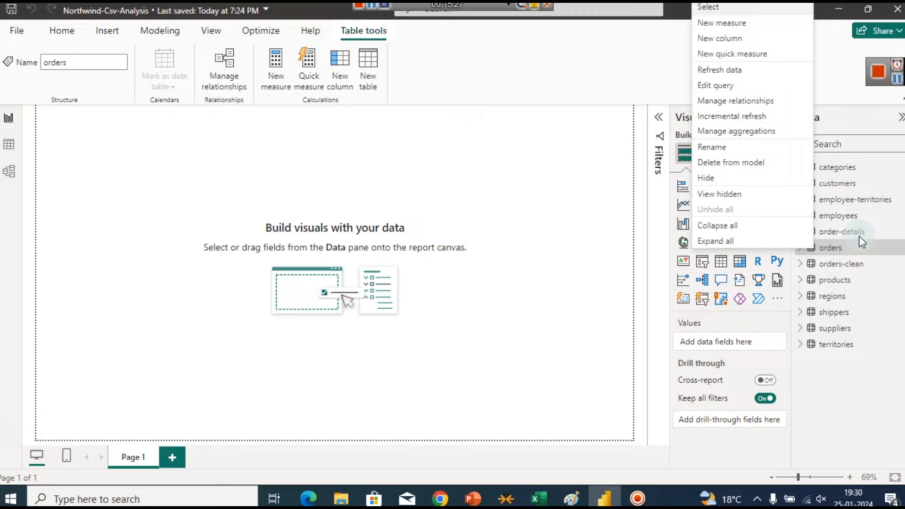
click(849, 251)
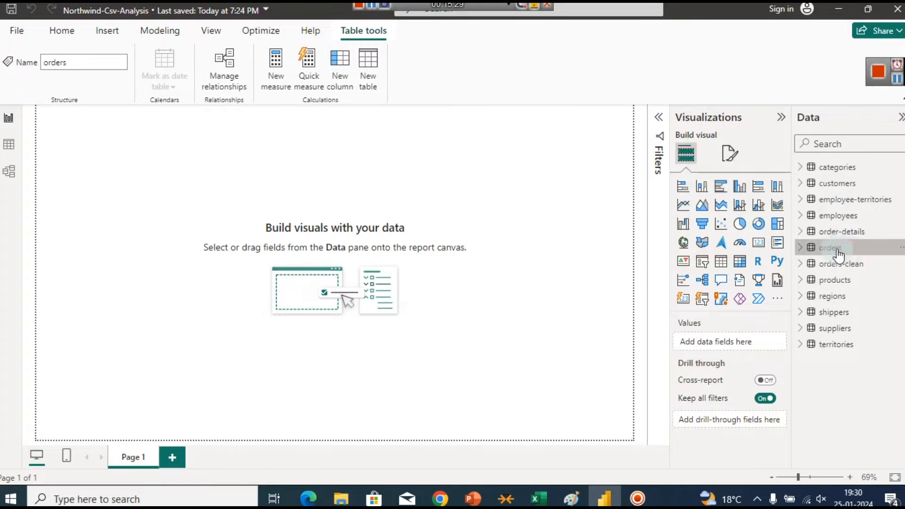
right_click(805, 248)
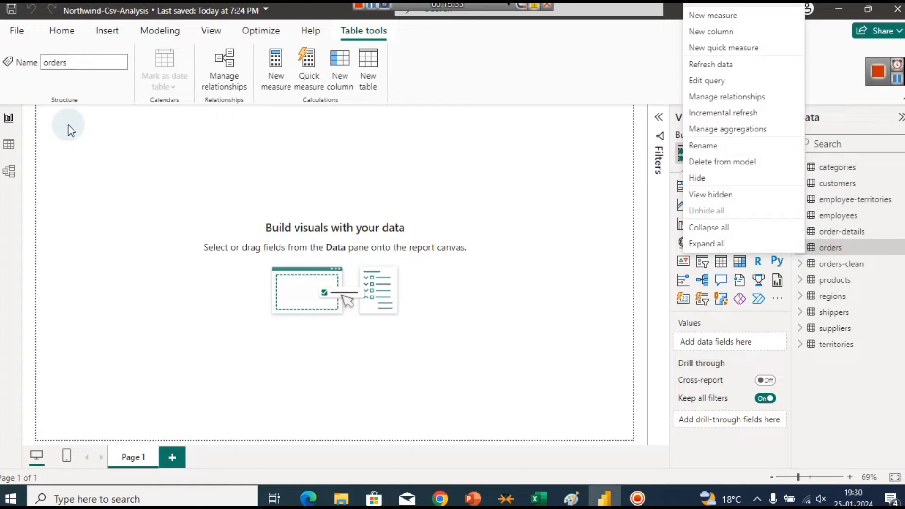
click(705, 161)
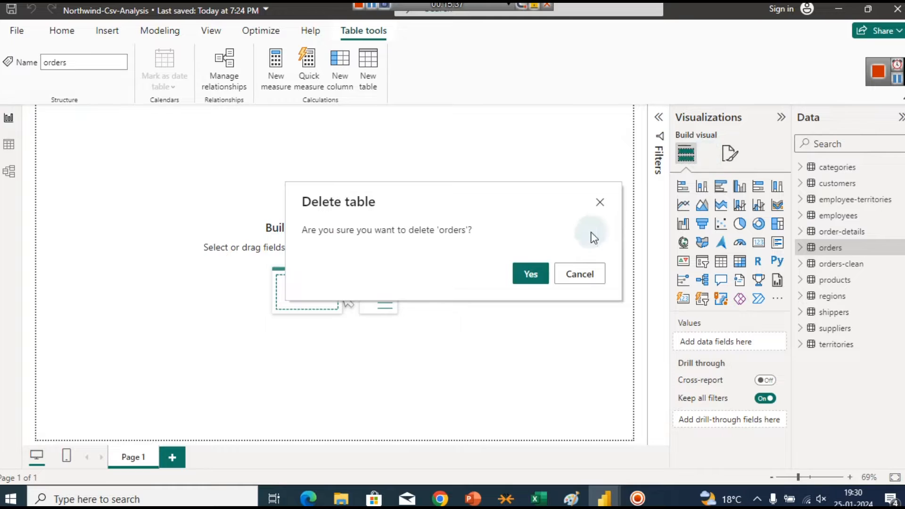
click(530, 275)
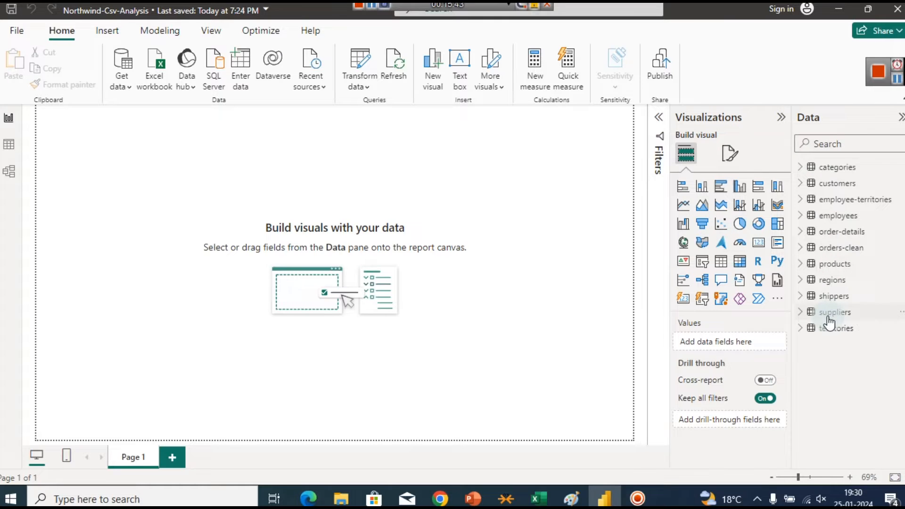
Step: Examine the data and column headers of the tables from customers through territories, including orders-clean, in Table view
click(9, 144)
click(793, 183)
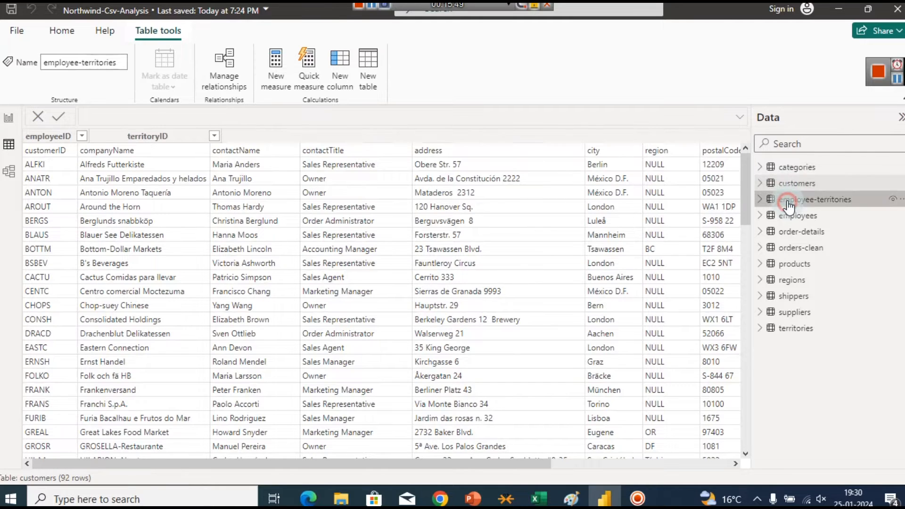
click(792, 199)
click(795, 217)
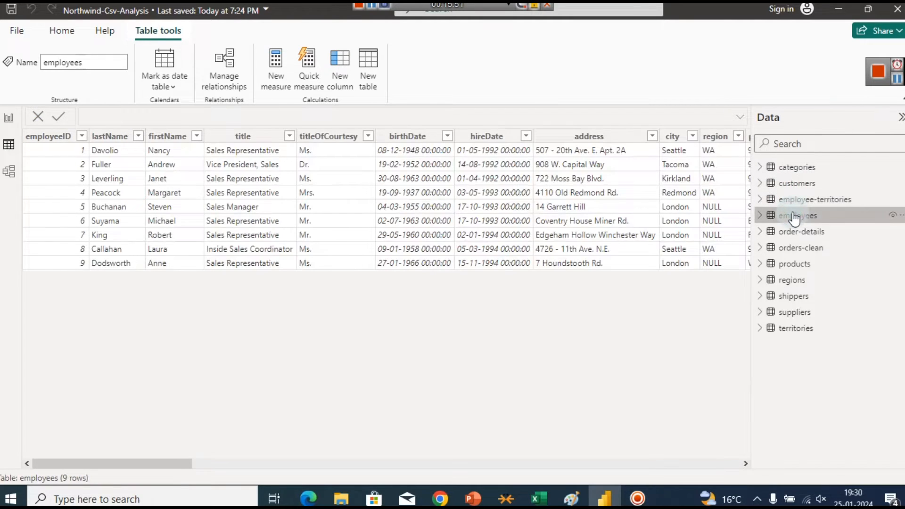
click(803, 233)
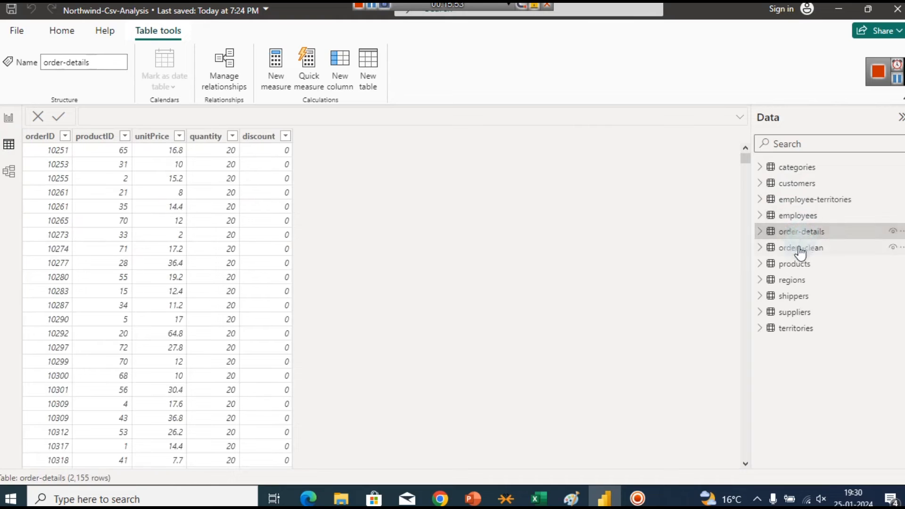
click(797, 247)
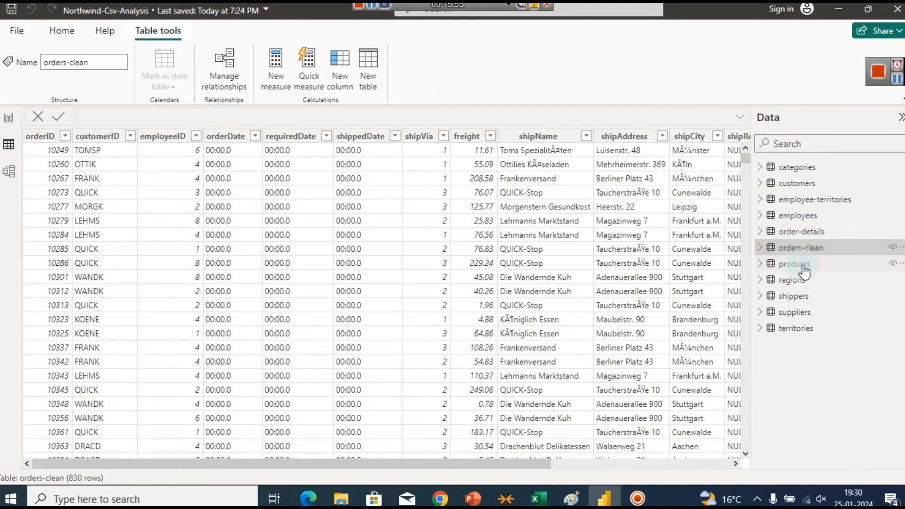
click(802, 265)
click(797, 280)
click(780, 297)
click(786, 313)
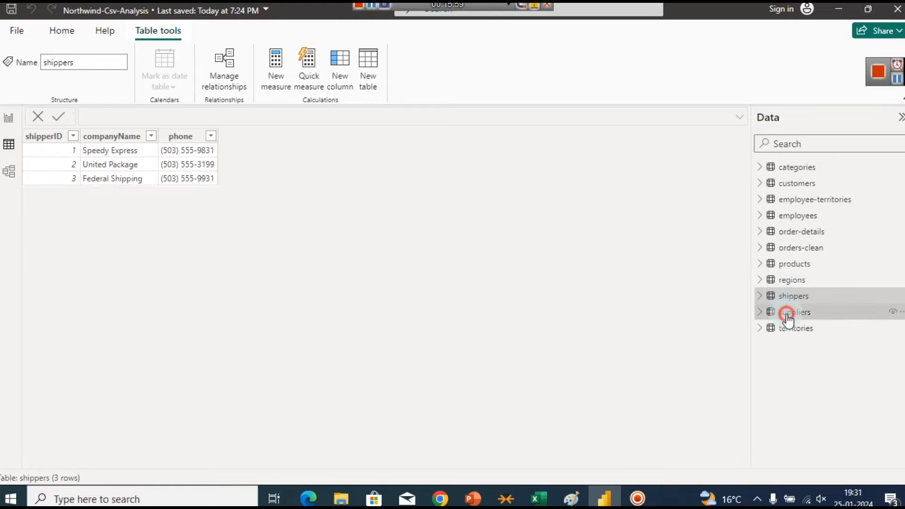
click(794, 328)
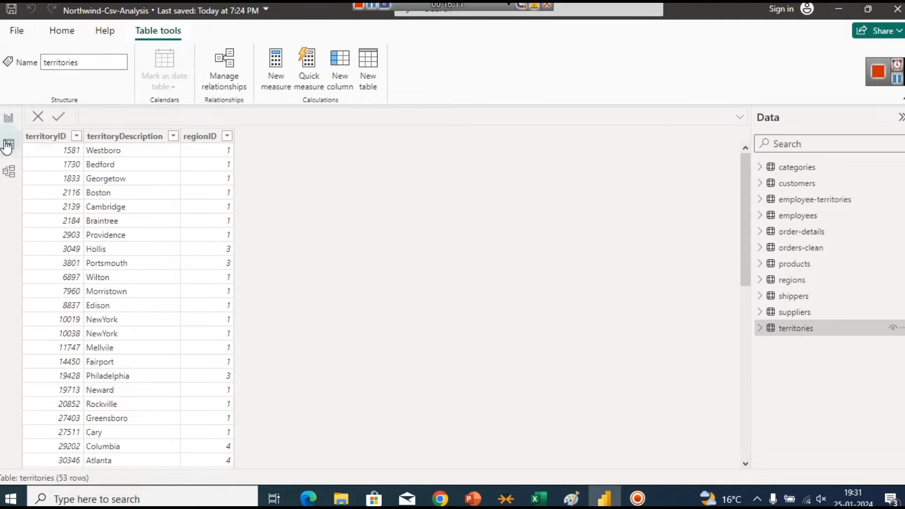
Step: Open Model view and collapse the Properties and Data panes to widen the diagram area
click(10, 168)
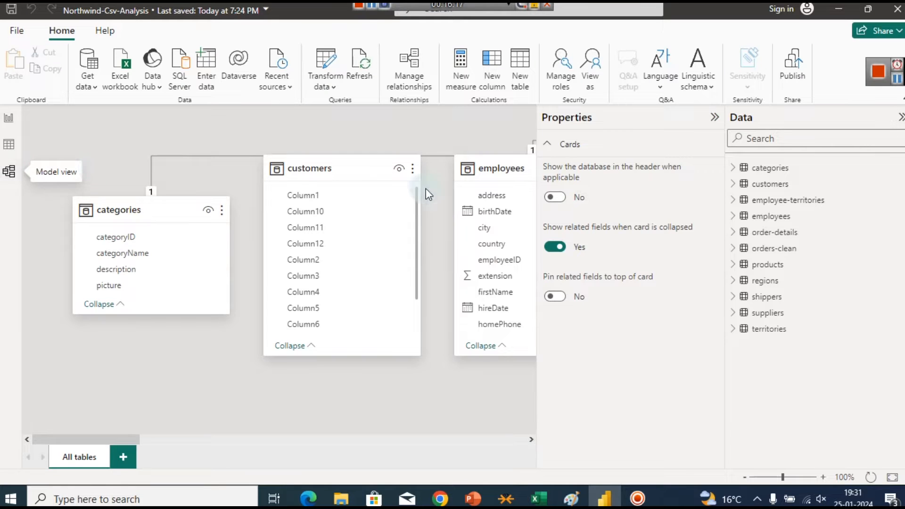
click(715, 117)
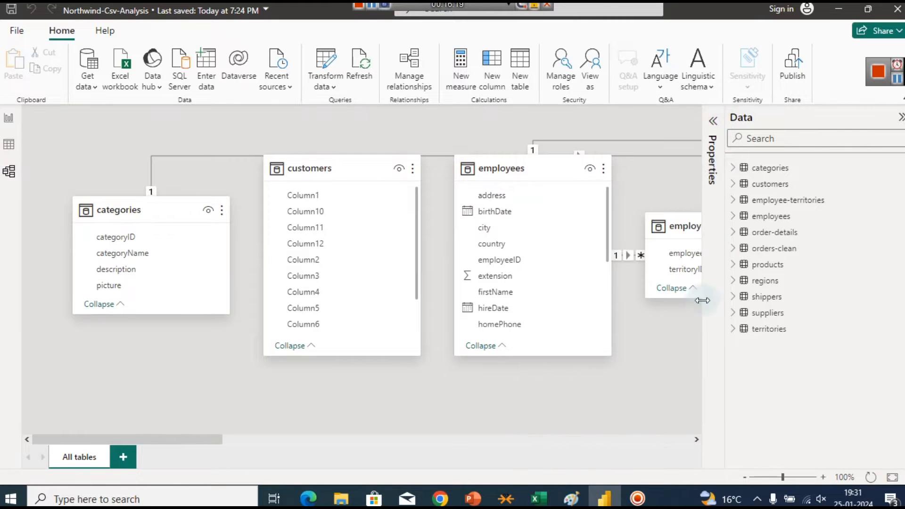
click(901, 118)
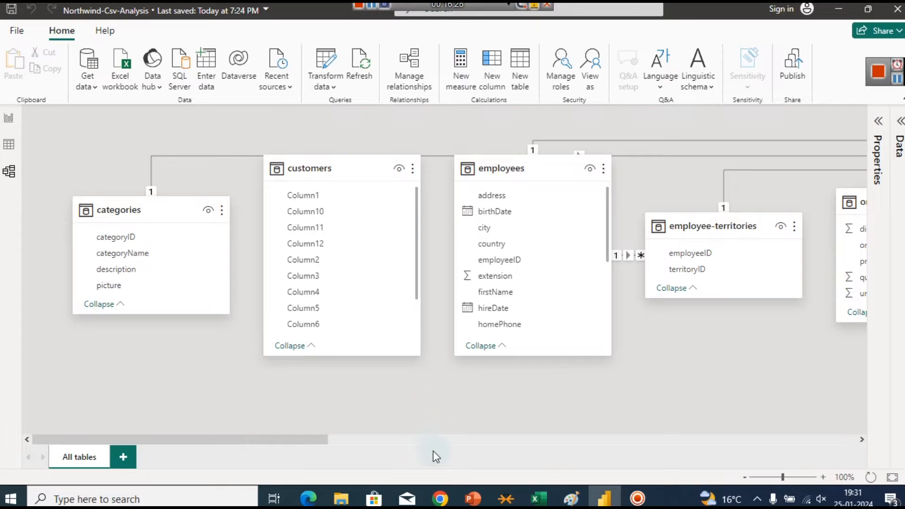
Step: Switch to Chrome to study the Northwind E-R diagram's table relationships, then return to the Power BI model
mouse_move(435, 495)
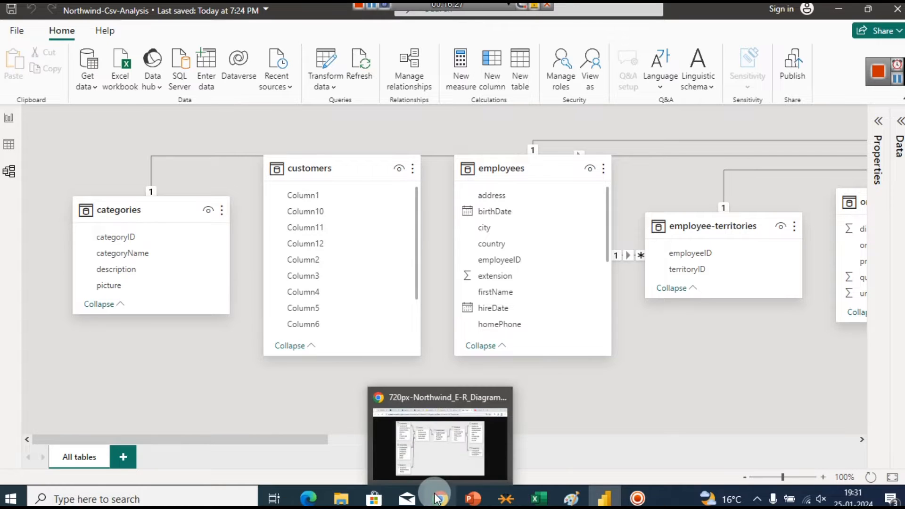
click(447, 458)
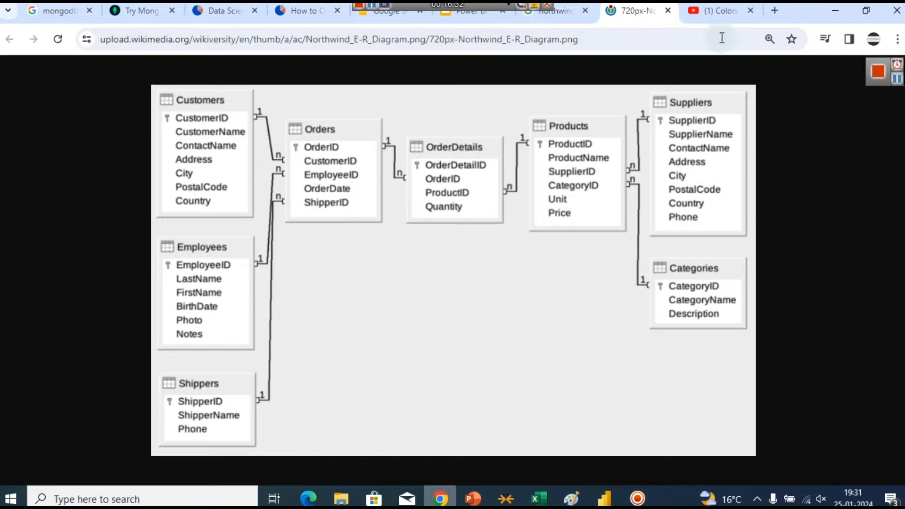
click(831, 11)
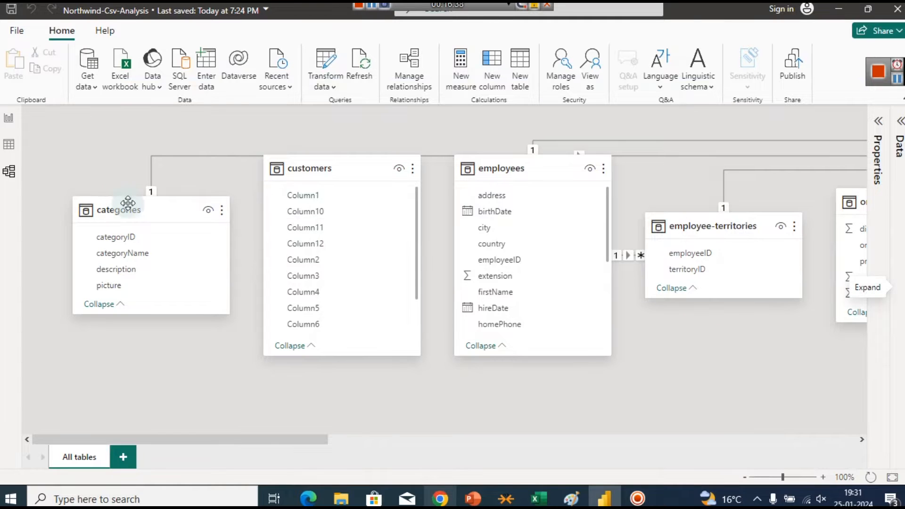
Step: Rearrange the model diagram by raising the categories card, placing customers beneath it and moving employee-territories up beside employees
drag(125, 207, 118, 139)
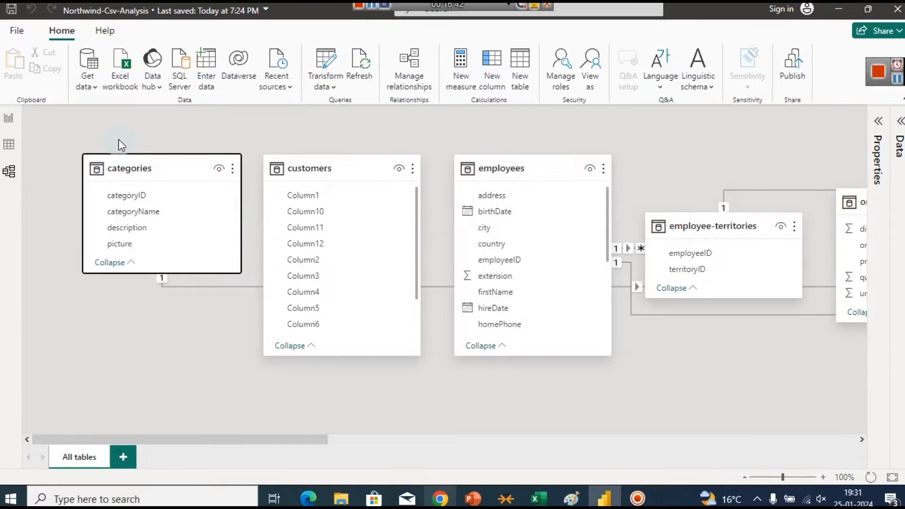
drag(313, 168, 148, 279)
drag(145, 175, 149, 174)
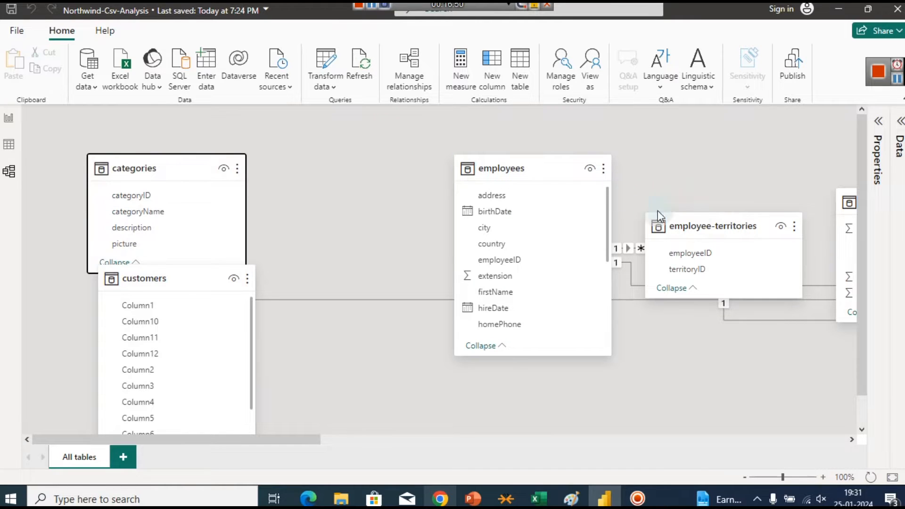
drag(699, 226, 688, 184)
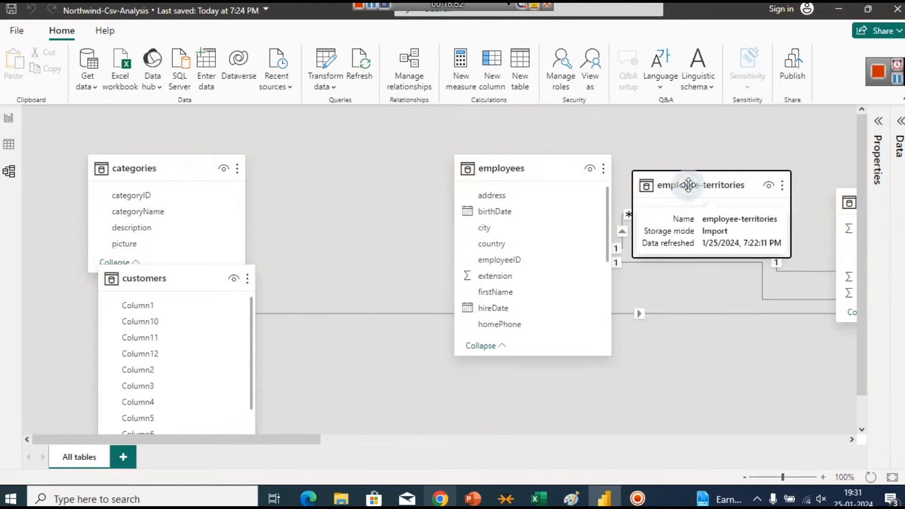
Step: Look over the remaining model tables, then compare the supplierID headers in the suppliers and products workbooks in Excel
drag(296, 441, 398, 437)
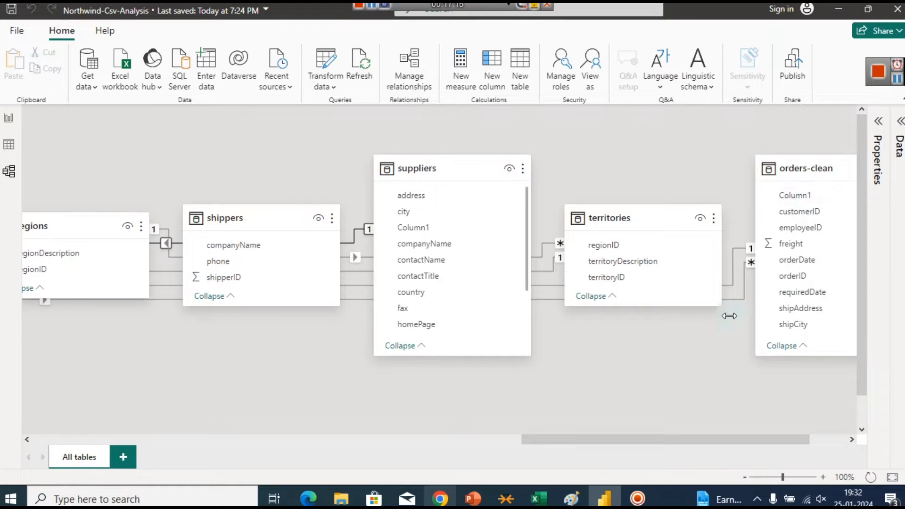
drag(767, 441, 550, 440)
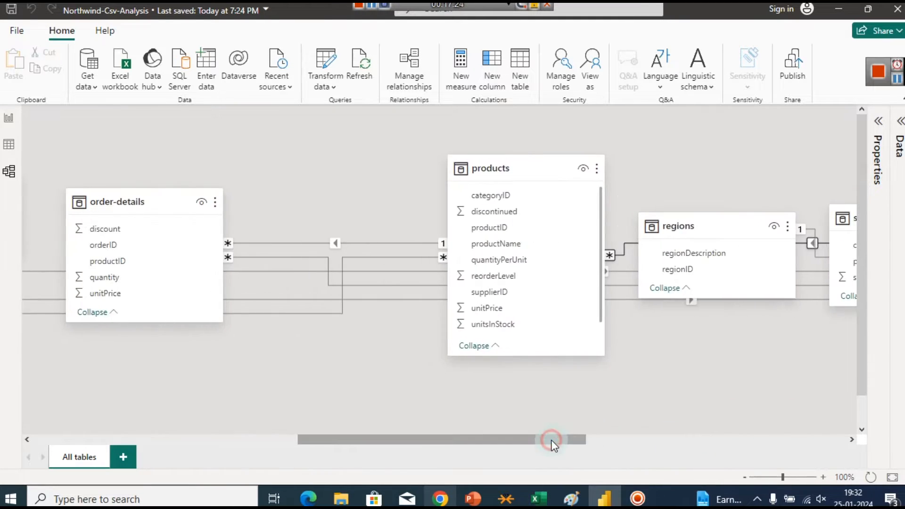
mouse_move(540, 500)
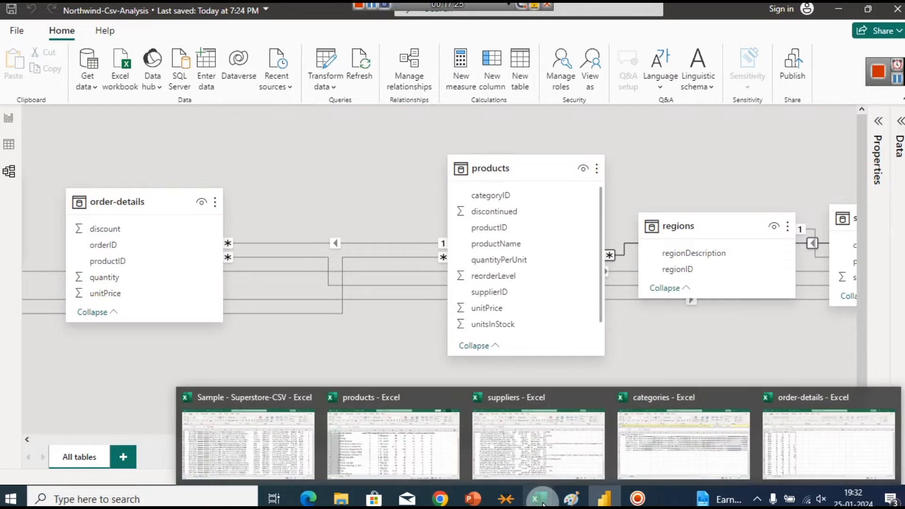
click(512, 438)
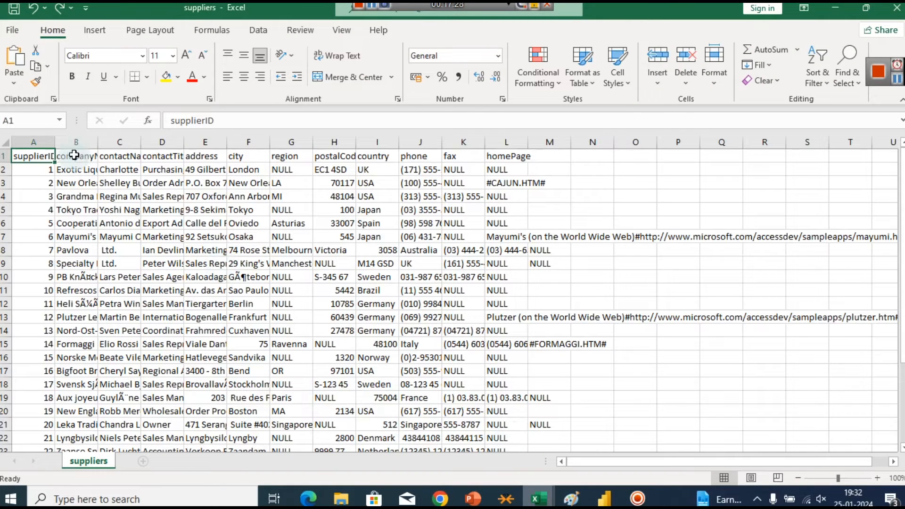
drag(171, 122, 243, 119)
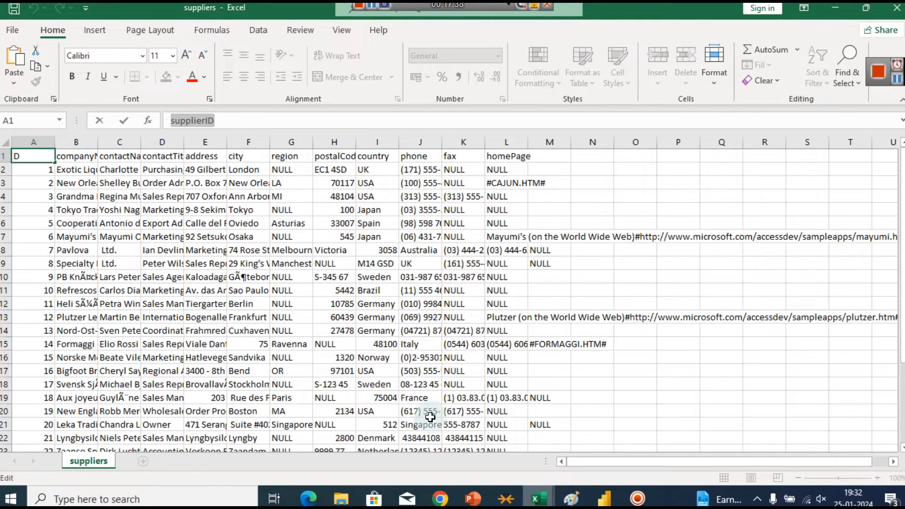
click(540, 502)
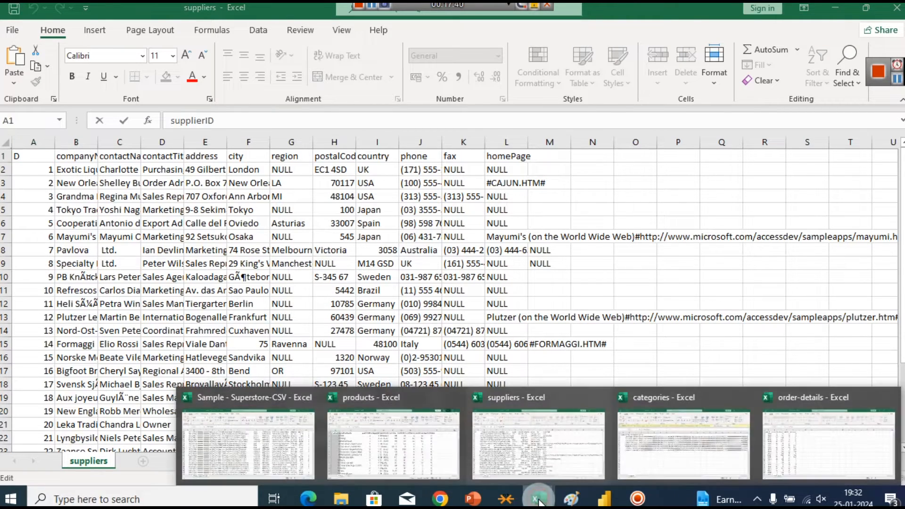
click(429, 452)
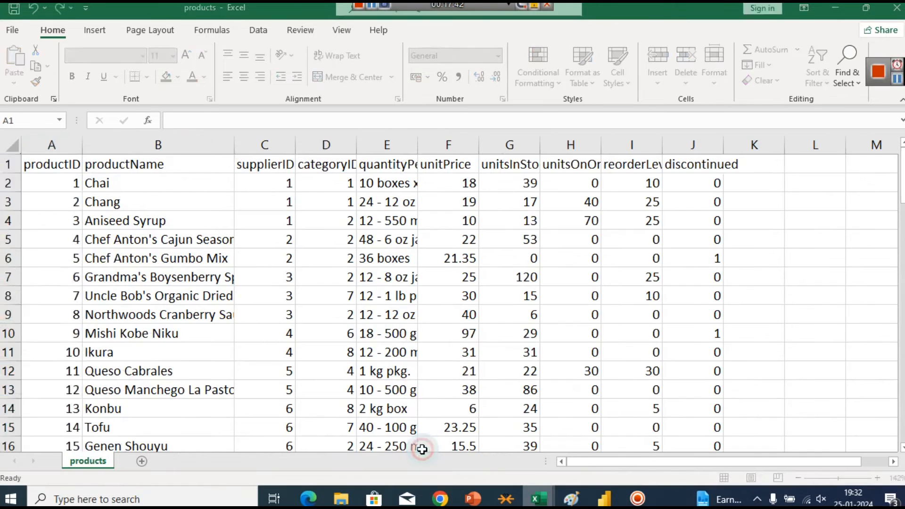
click(275, 171)
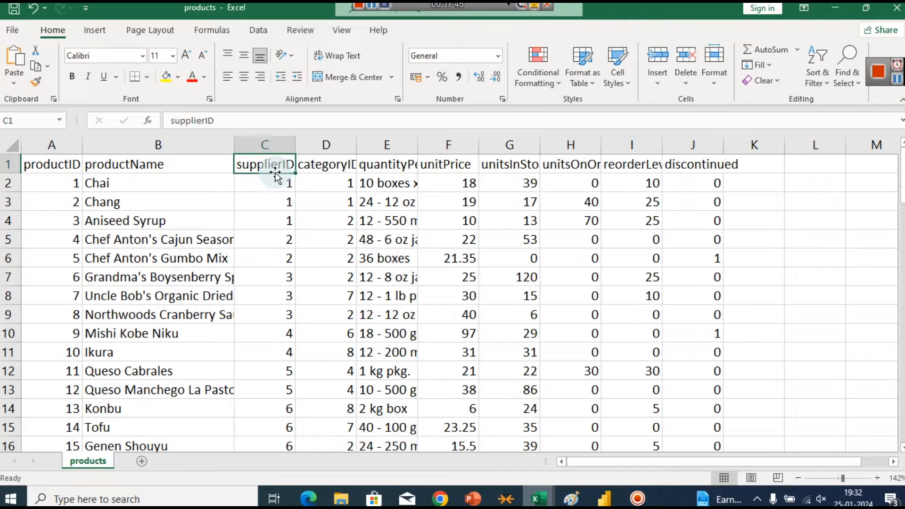
Step: Return from Excel to the Power BI model, lower the order-details card and place employee-territories above it
click(834, 8)
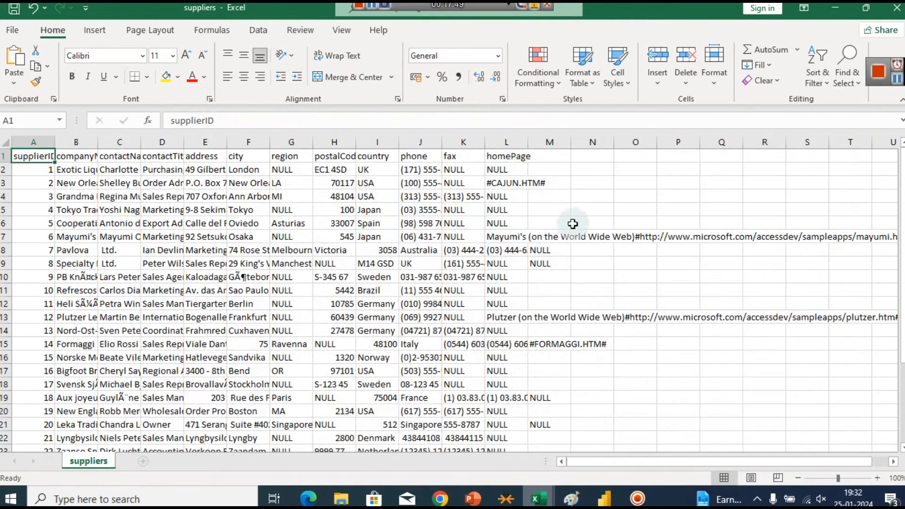
click(606, 499)
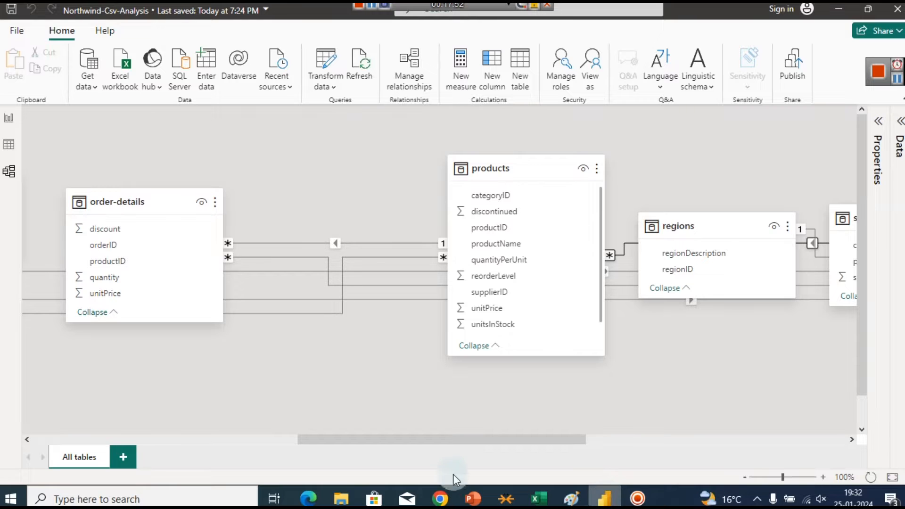
drag(440, 438, 388, 443)
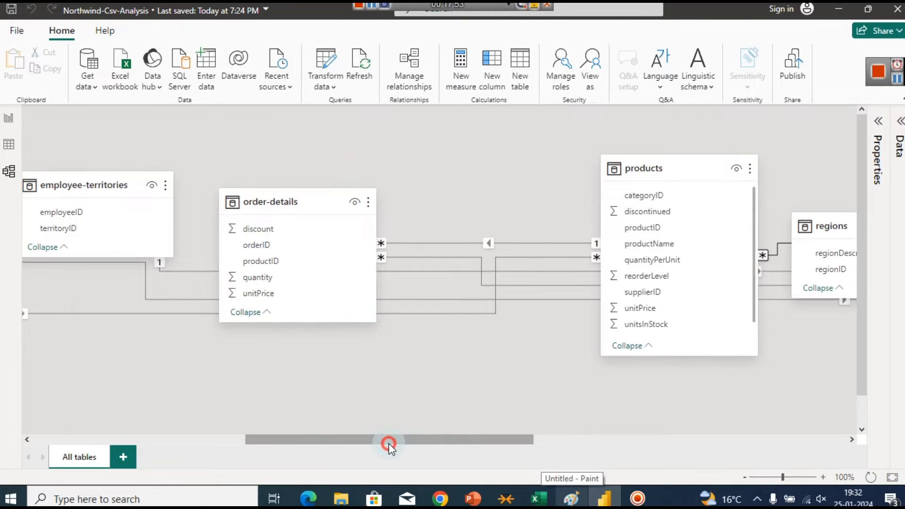
click(314, 197)
drag(314, 197, 339, 320)
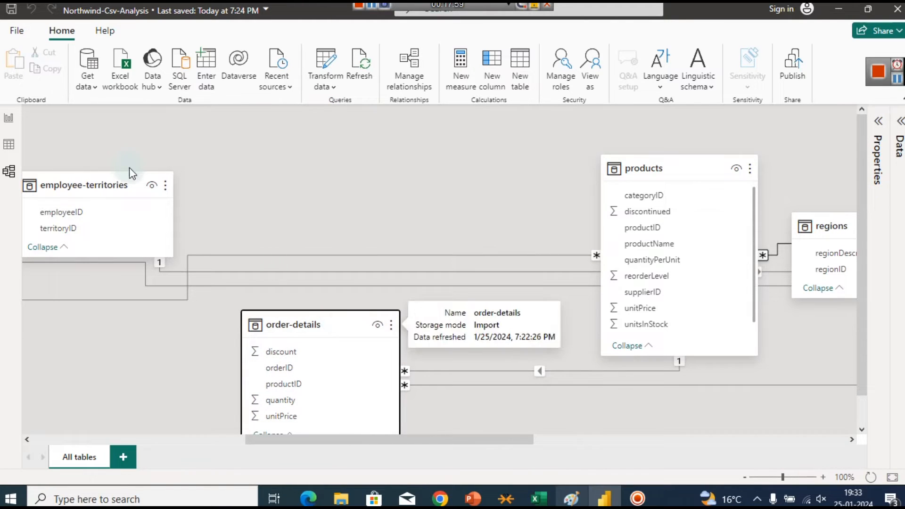
drag(82, 181, 341, 163)
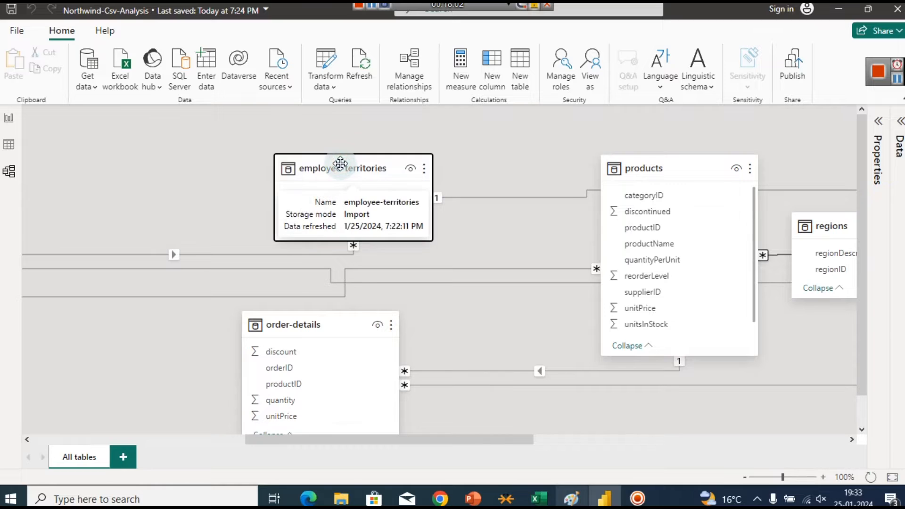
Step: Zoom the model diagram out to 50% and place the products card beside order-details, below the upper row of tables
drag(331, 439, 250, 443)
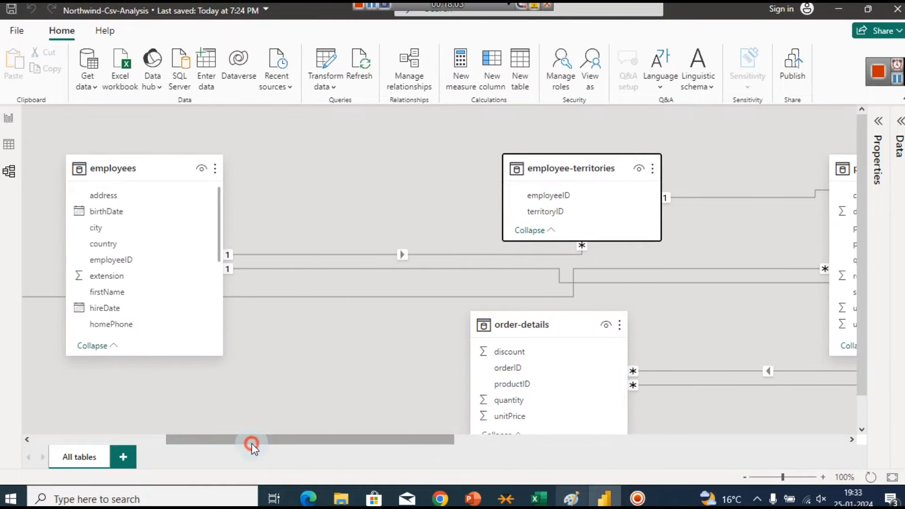
click(746, 478)
click(747, 478)
click(748, 479)
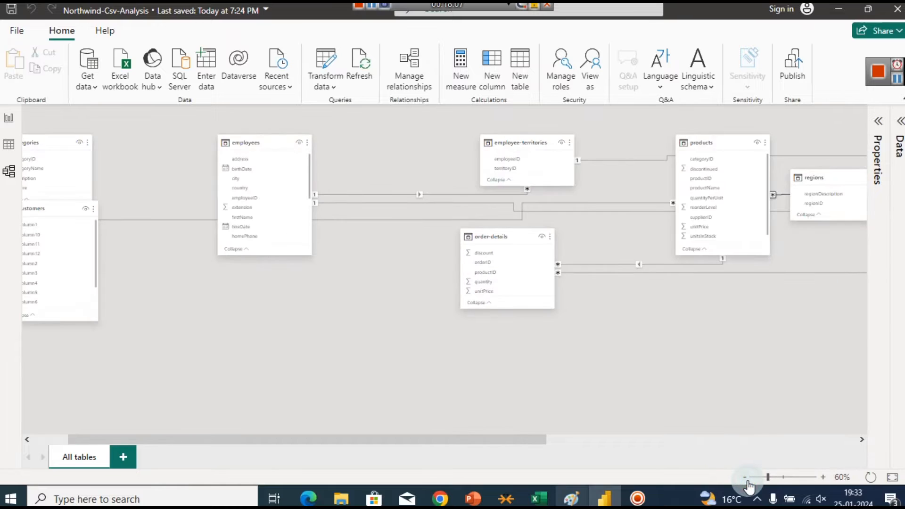
click(747, 478)
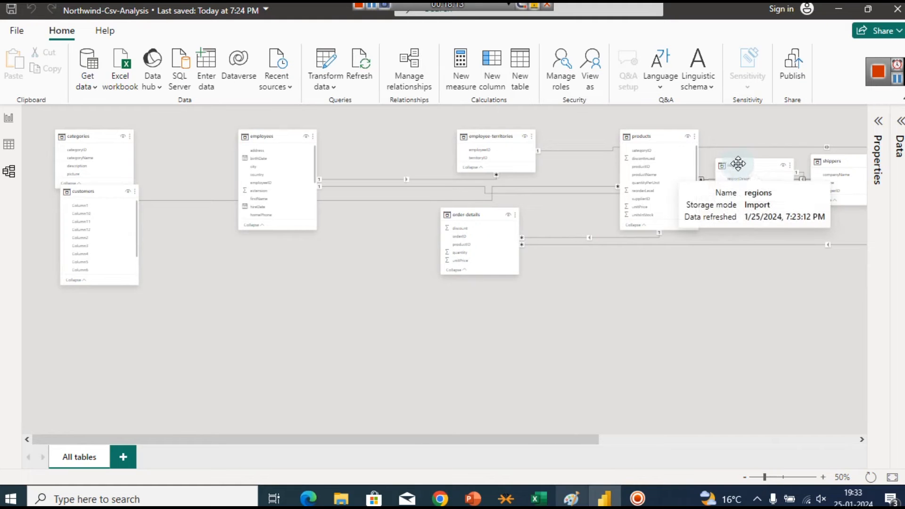
drag(473, 216, 415, 255)
drag(656, 128, 539, 215)
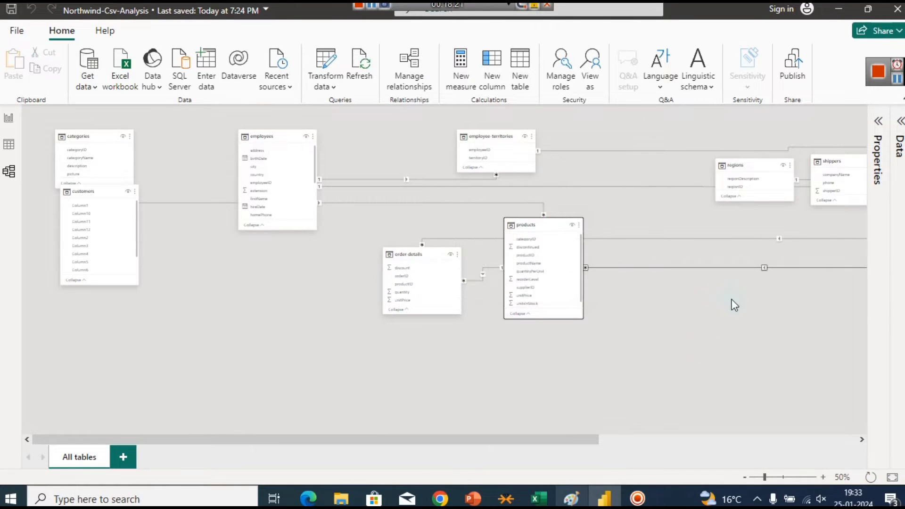
Step: Move orders-clean beneath employees and line up order-details and products beside it in one row
drag(542, 436, 807, 435)
drag(748, 138, 80, 244)
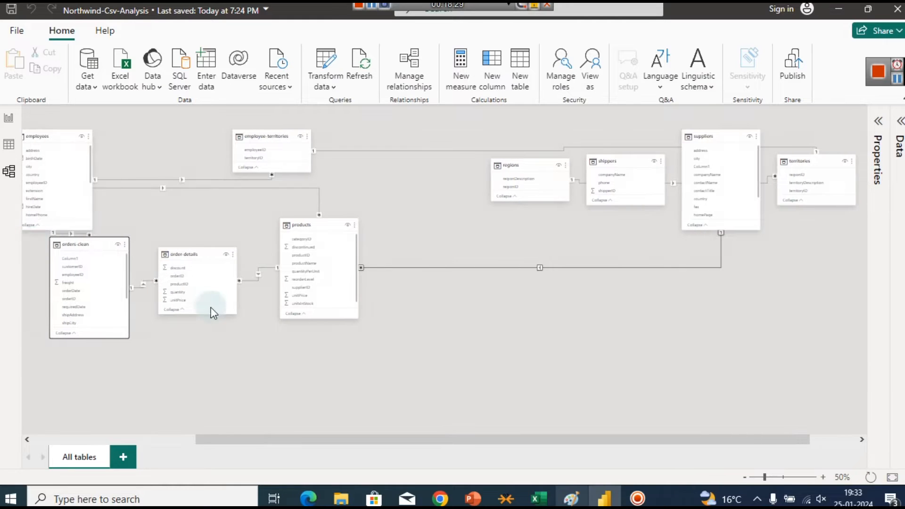
drag(272, 439, 192, 440)
drag(195, 245, 148, 269)
drag(280, 257, 262, 294)
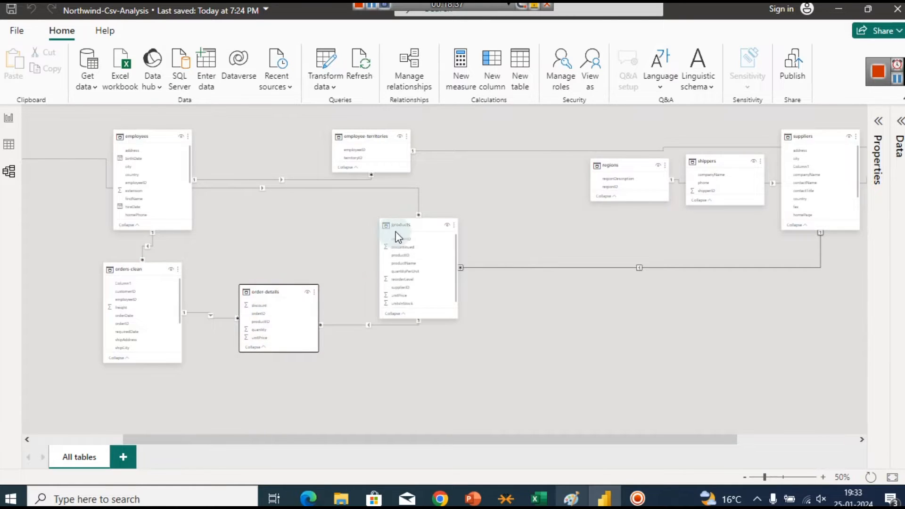
drag(408, 222, 439, 266)
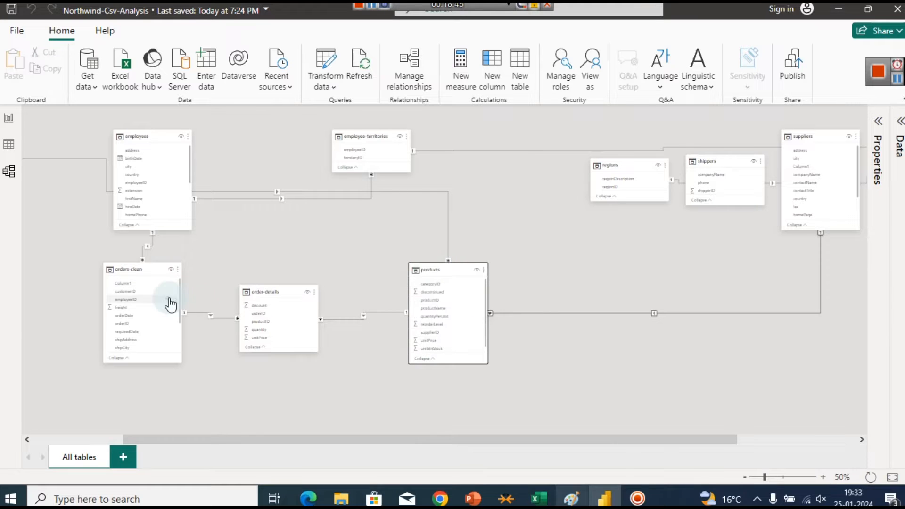
Step: Consult the Northwind E-R diagram in Chrome, and back in Power BI lower customers and place employees above it beside orders-clean
click(448, 496)
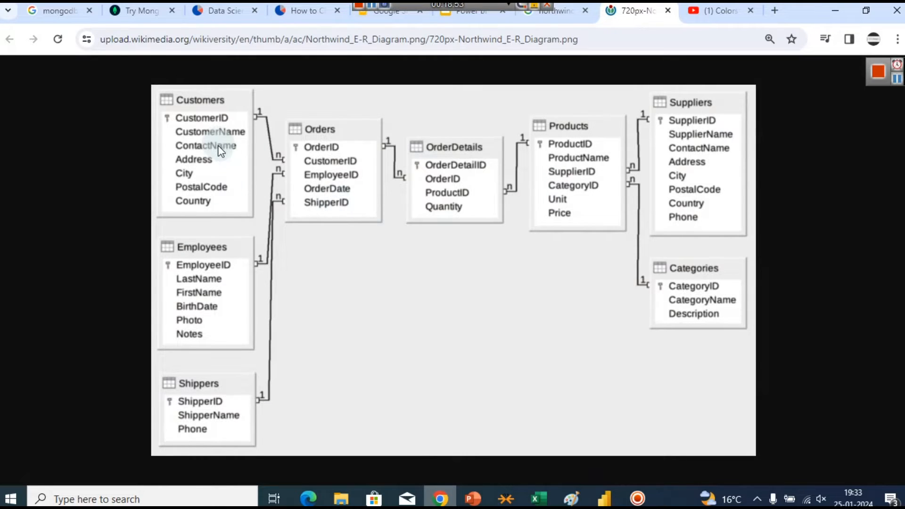
click(439, 485)
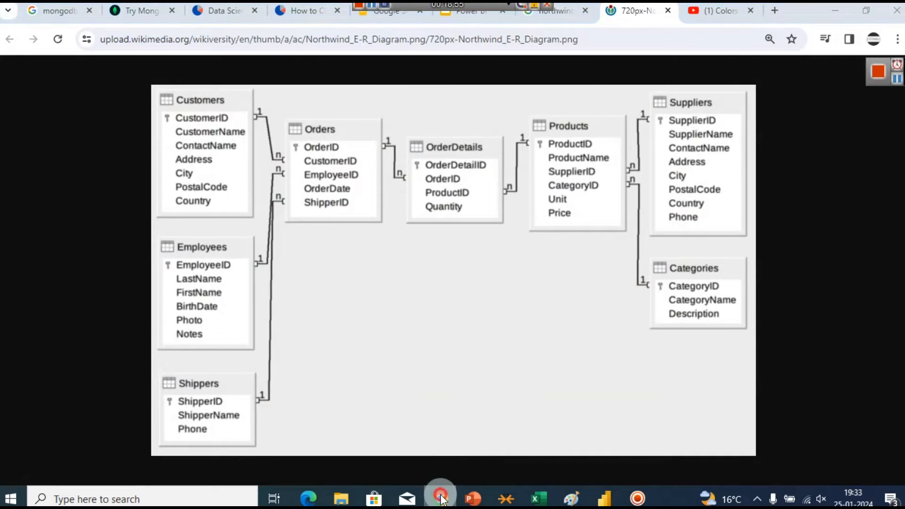
drag(251, 440, 141, 435)
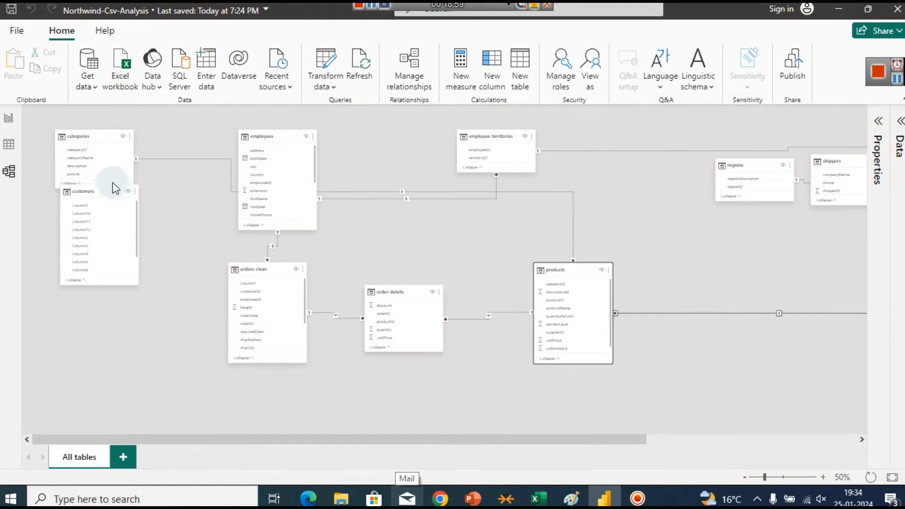
drag(103, 189, 96, 284)
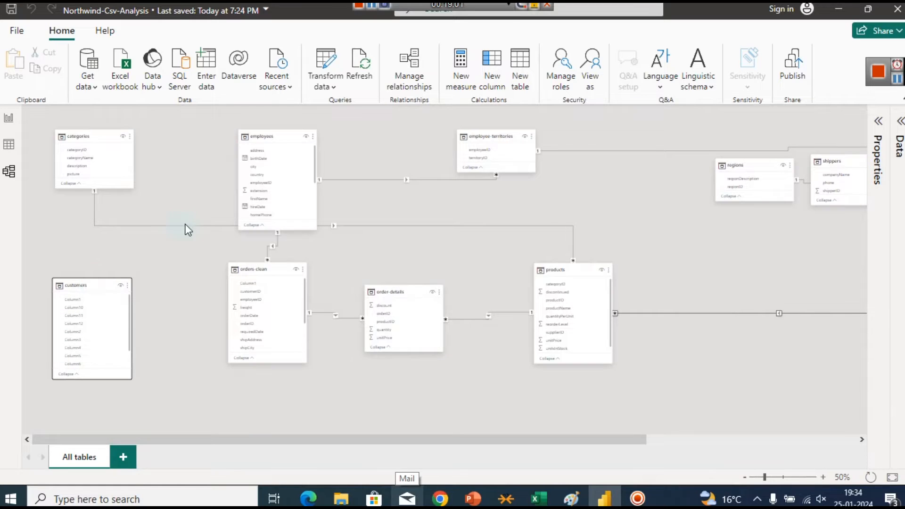
drag(92, 283, 89, 339)
drag(260, 141, 145, 238)
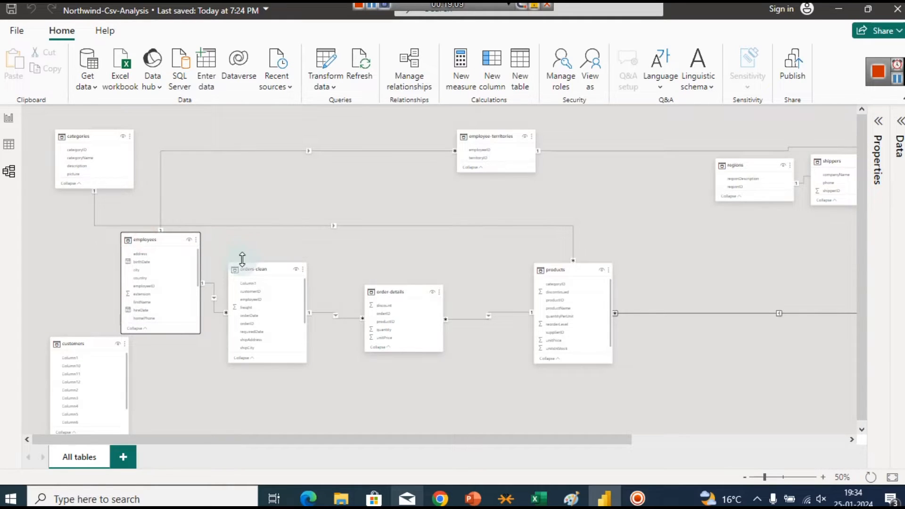
Step: Move the categories and suppliers cards close to products, with categories above and suppliers below
drag(94, 135, 656, 187)
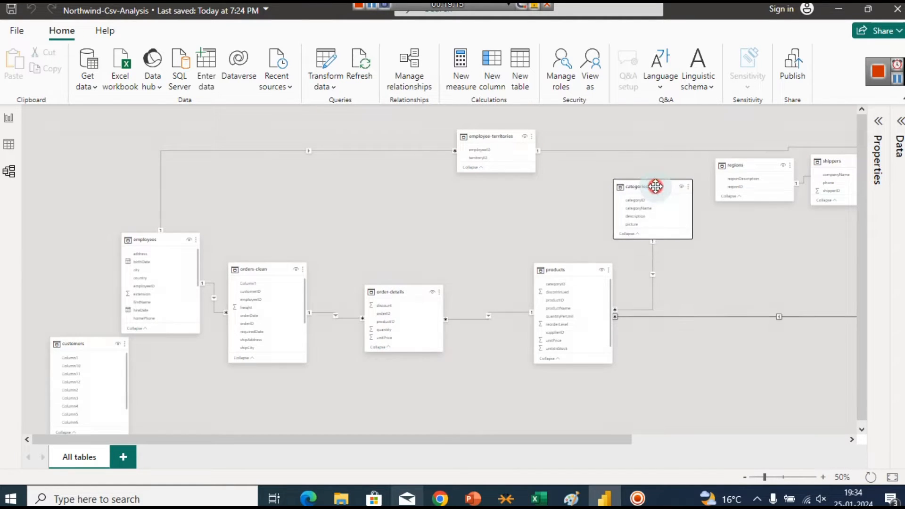
drag(613, 433, 792, 448)
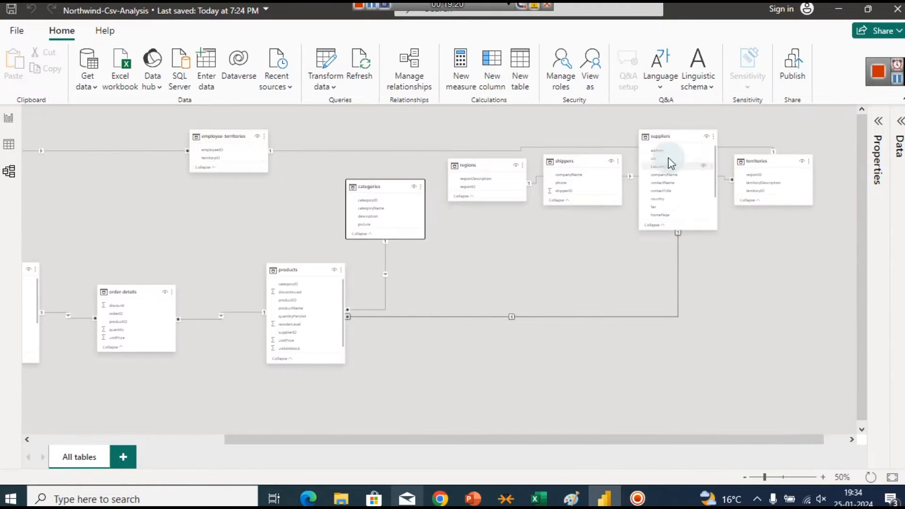
drag(658, 137, 424, 322)
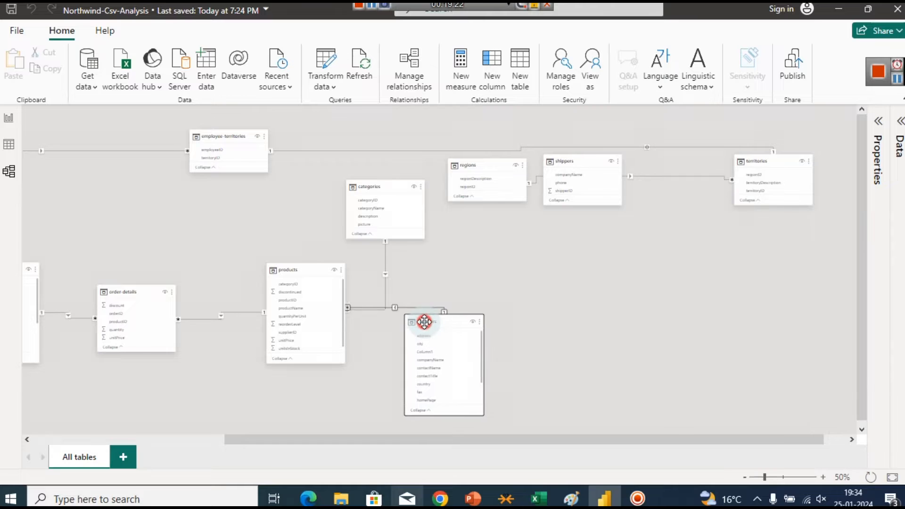
Step: Place employee-territories above employees and line up territories and regions beside it in one row
drag(489, 438, 257, 450)
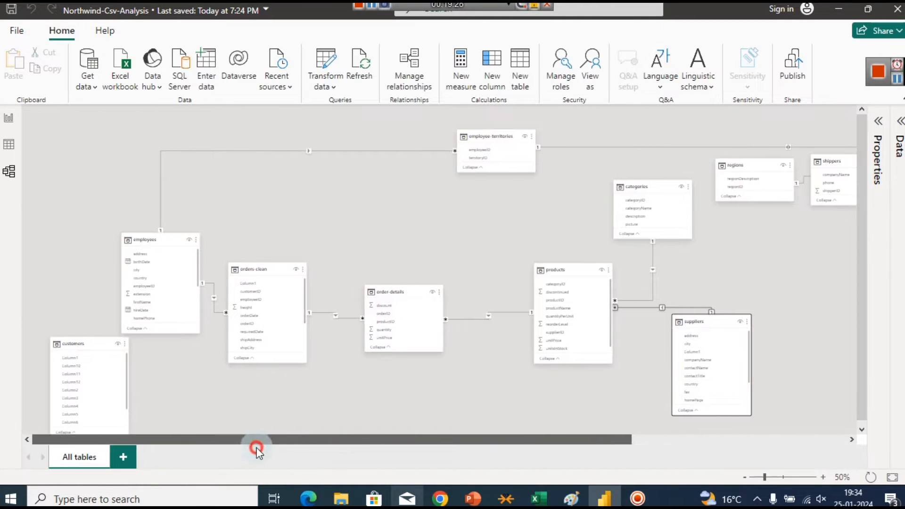
drag(487, 137, 127, 138)
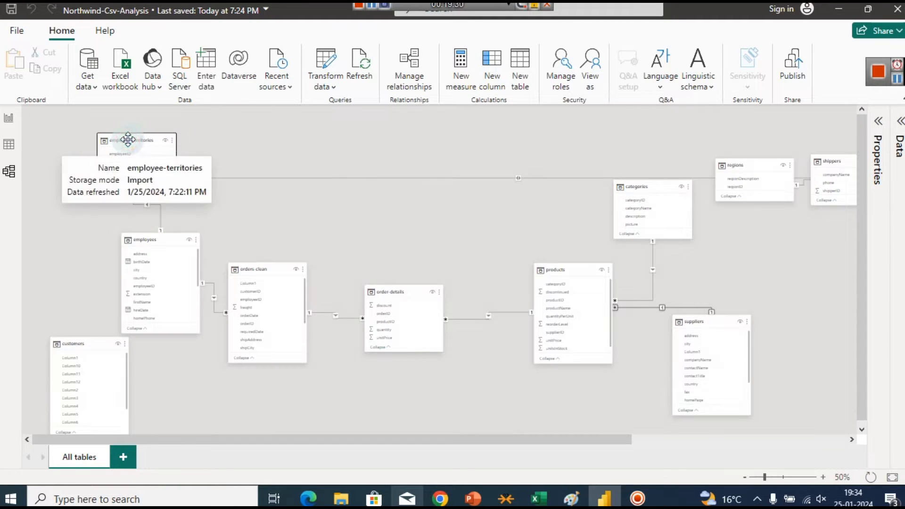
drag(583, 441, 763, 431)
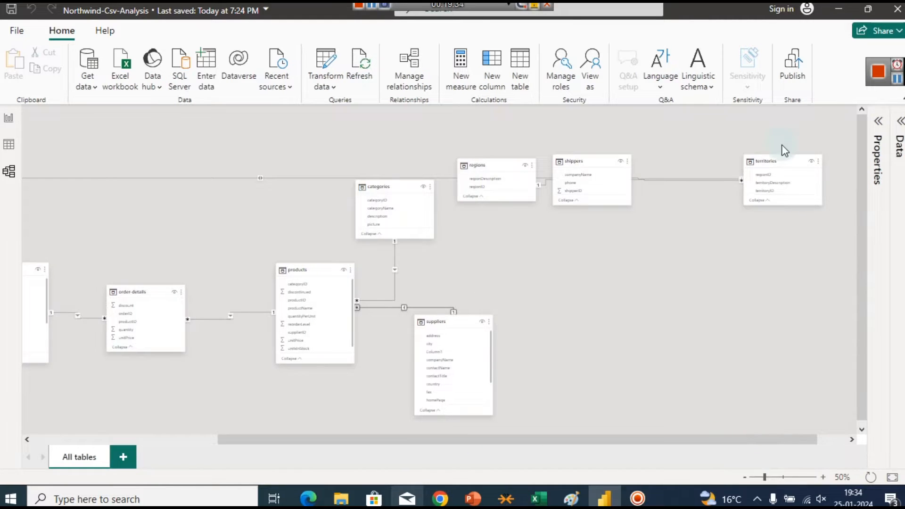
drag(777, 157, 281, 131)
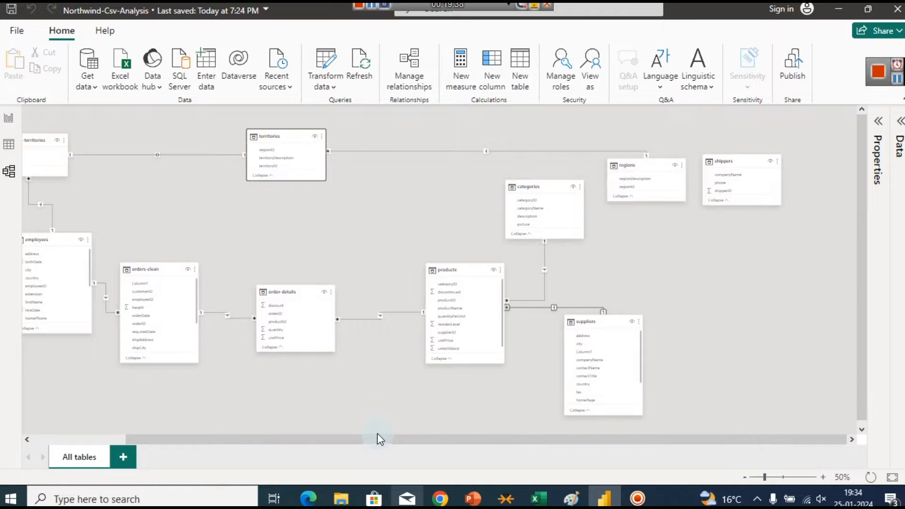
drag(378, 440, 304, 438)
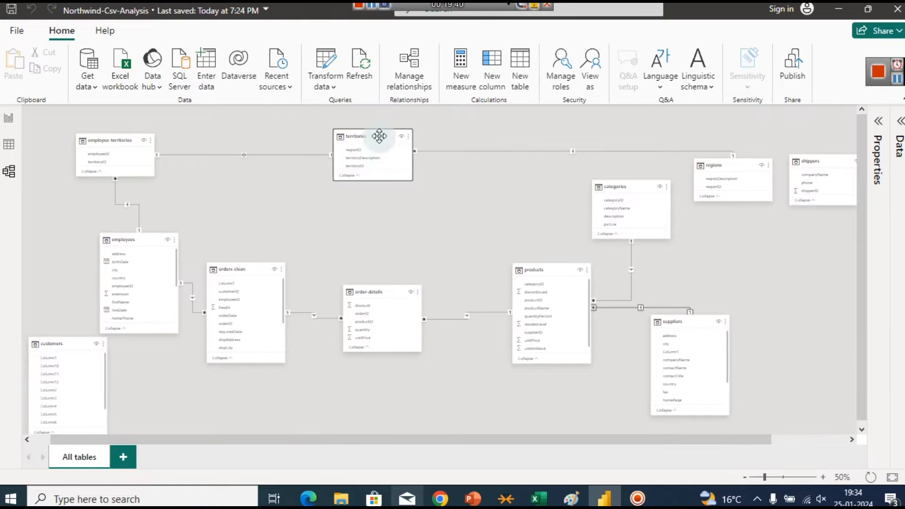
drag(381, 137, 235, 139)
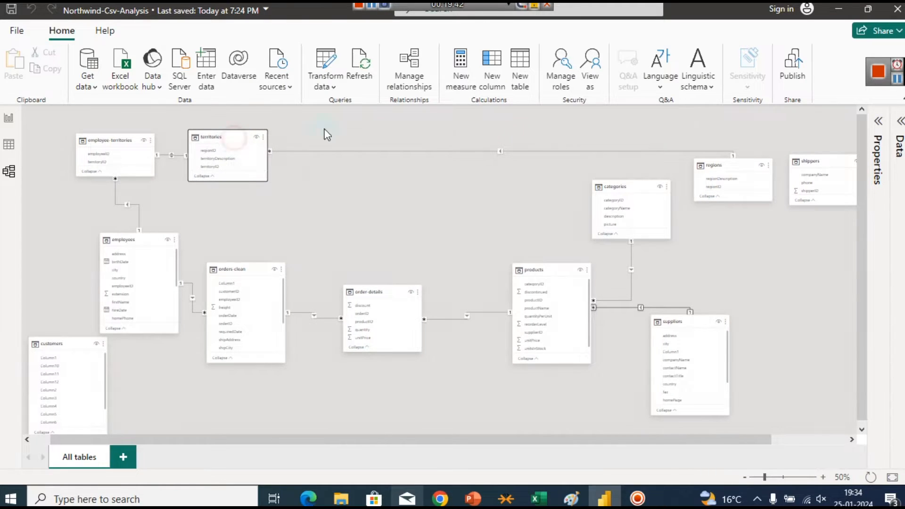
drag(734, 168, 358, 141)
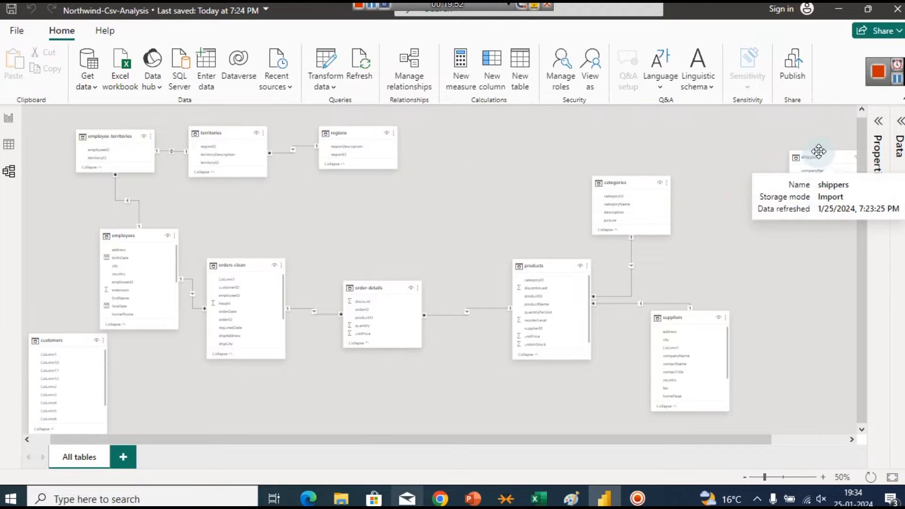
Step: Move the shippers card above order-details and the customers card below it
drag(820, 154, 470, 178)
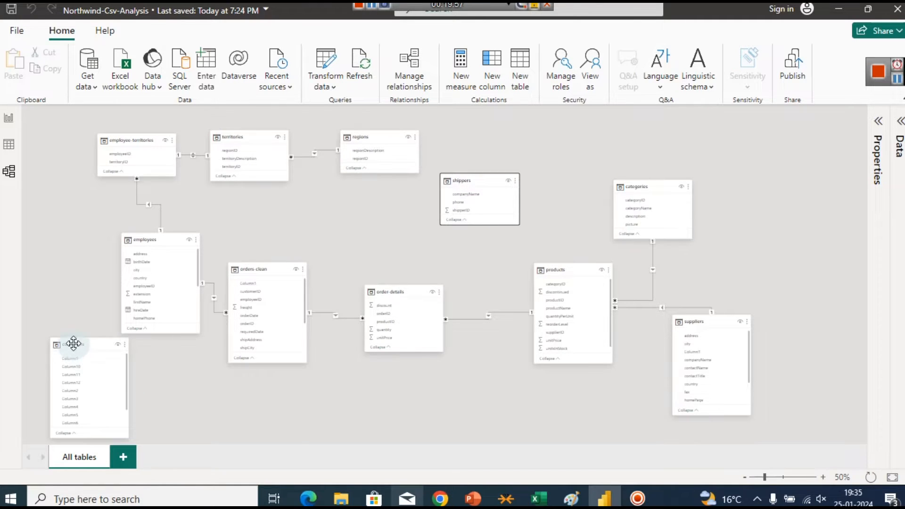
drag(103, 349, 360, 377)
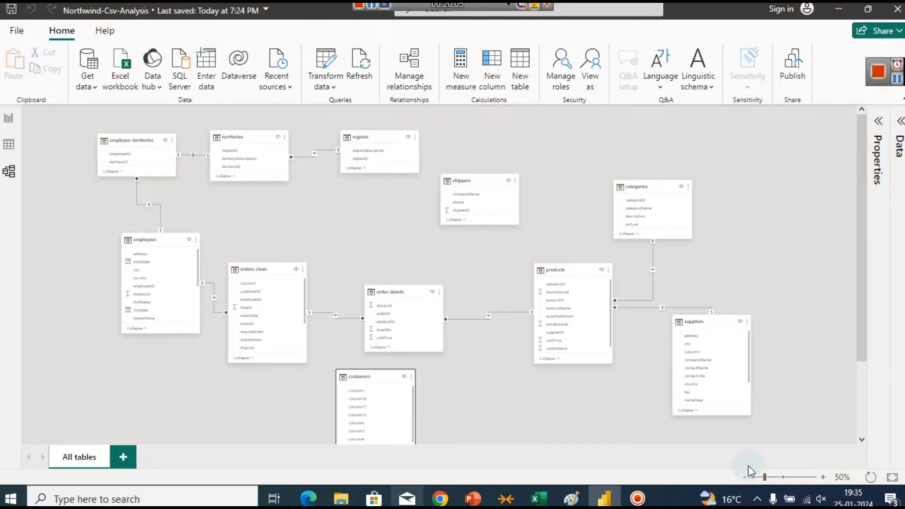
Step: Enlarge the diagram to 66% and compare the unlinked shippers and customers tables with the Northwind E-R diagram in Chrome
drag(765, 478, 770, 477)
click(530, 191)
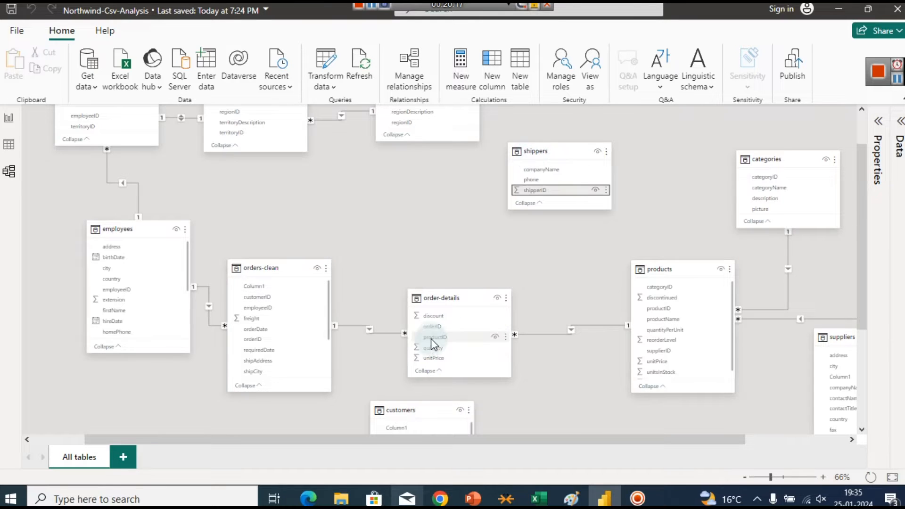
scroll(464, 212, down, 2)
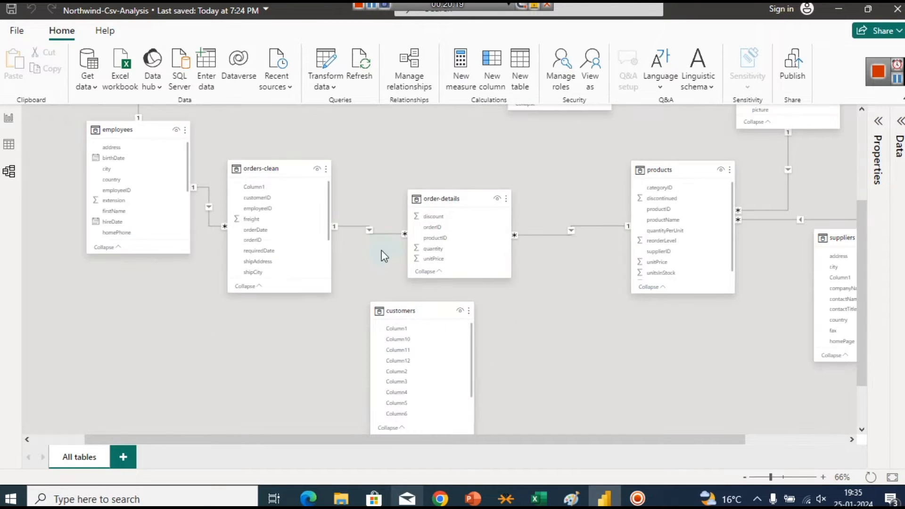
click(862, 182)
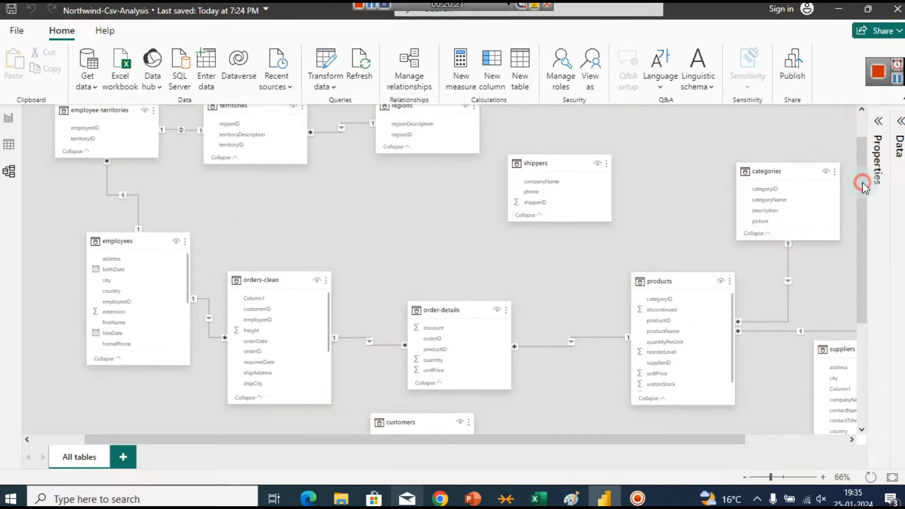
drag(862, 183, 863, 203)
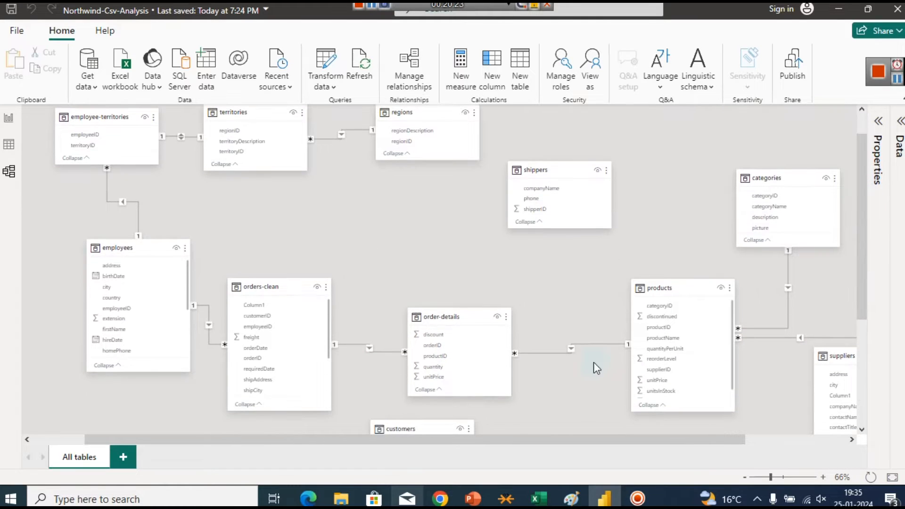
click(440, 496)
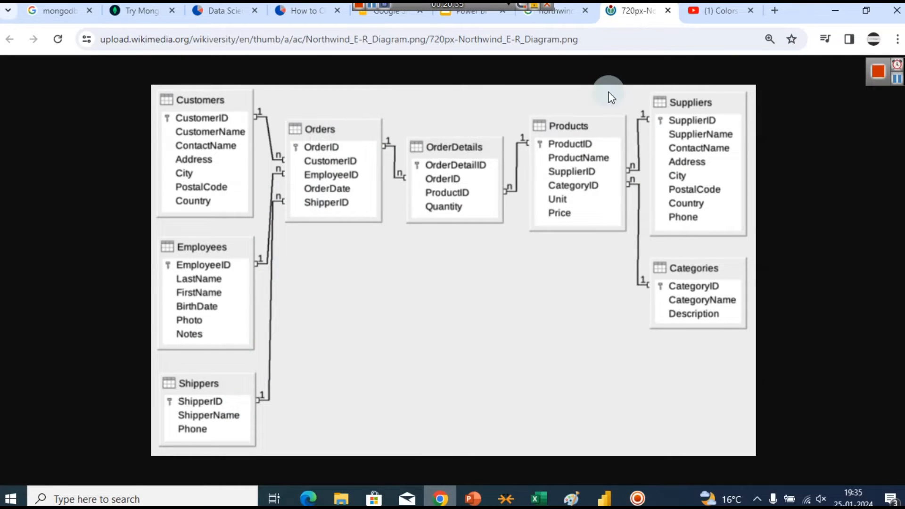
click(841, 11)
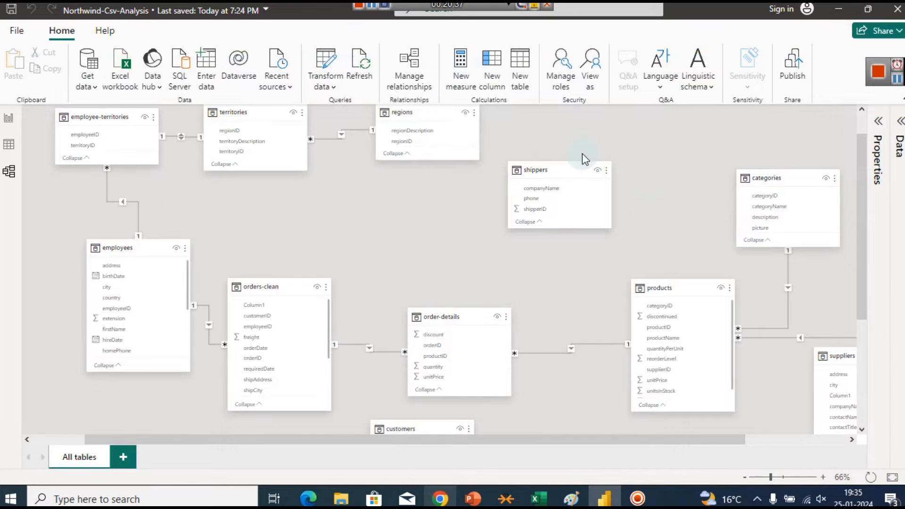
Step: Move the shippers card directly above orders-clean and bring the last fields of orders-clean, down to shipVia, into view
drag(566, 171, 338, 202)
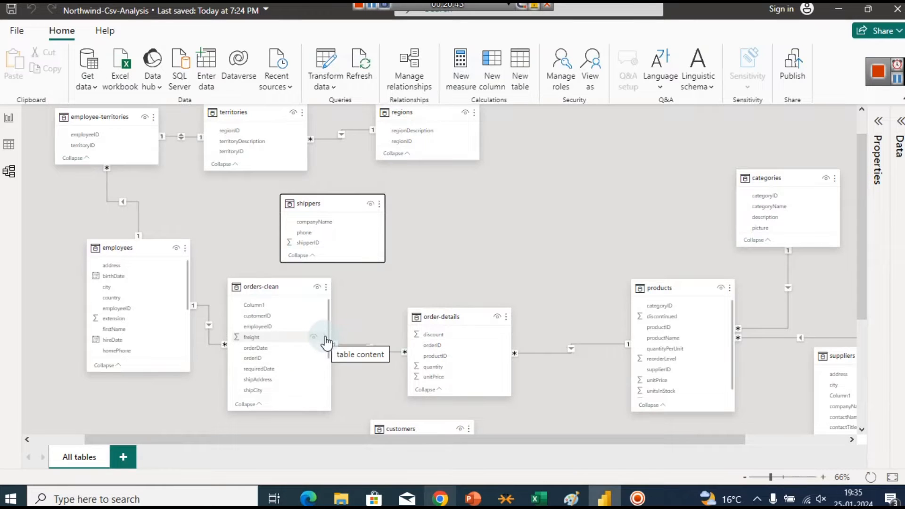
drag(328, 333, 326, 350)
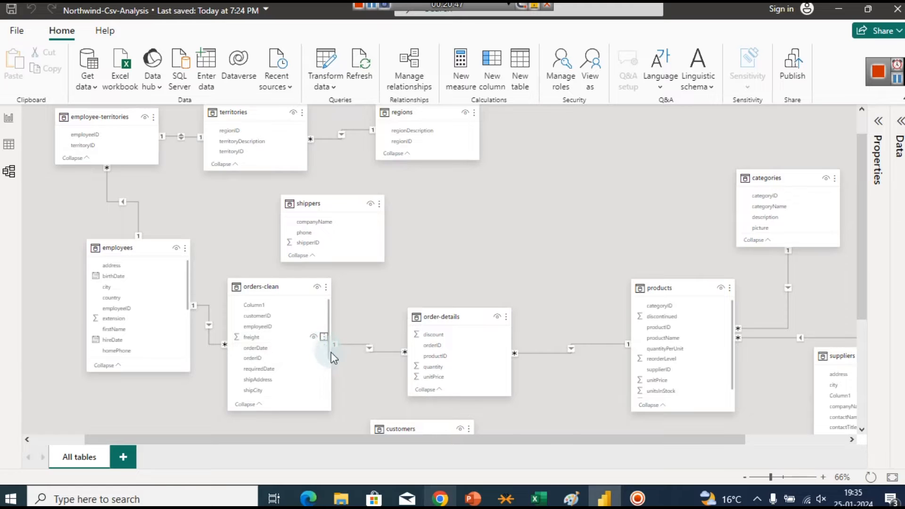
click(330, 360)
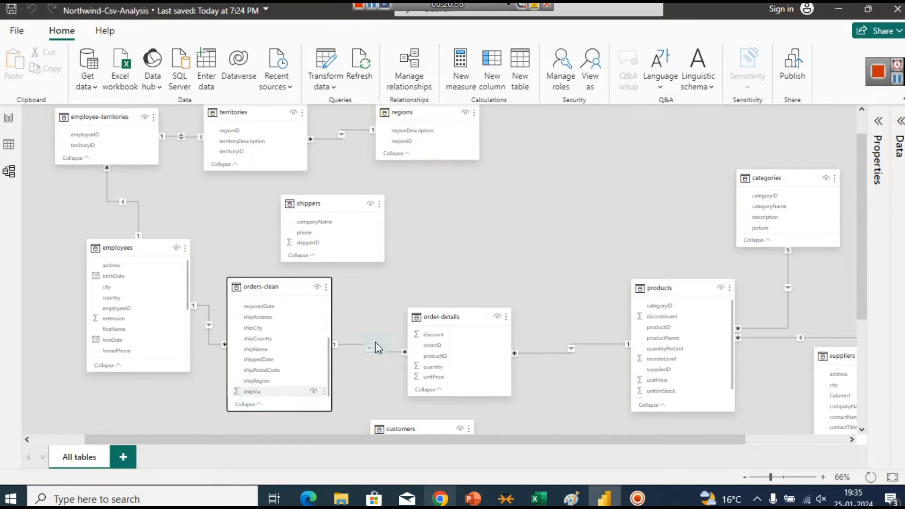
Step: Examine the shipVia column in the orders-clean table's data
click(7, 142)
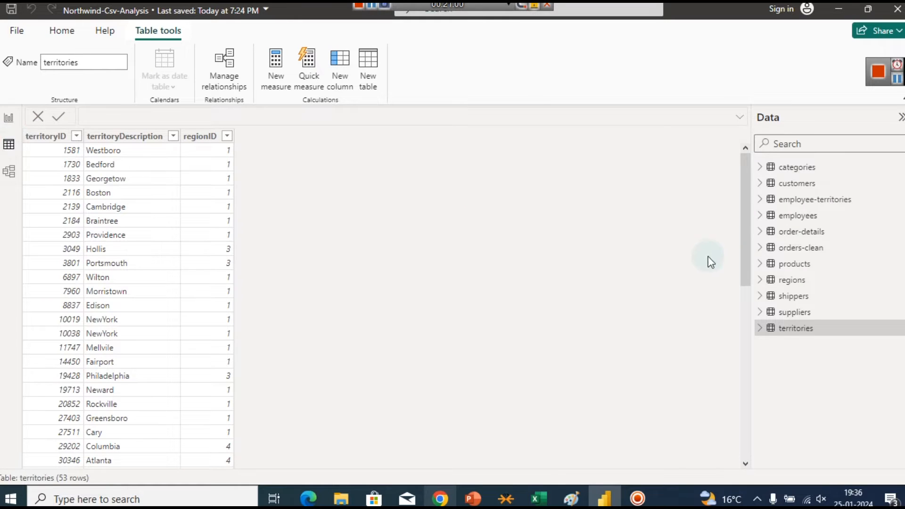
click(803, 255)
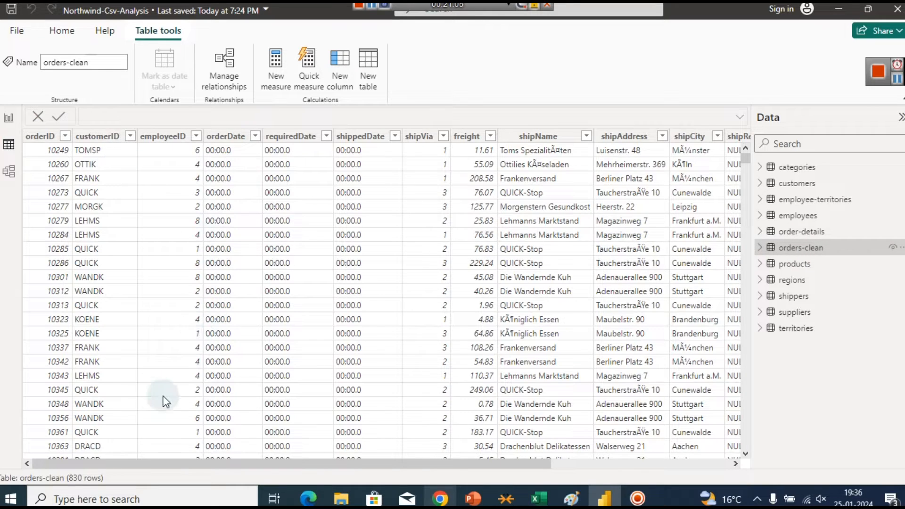
drag(422, 464, 520, 493)
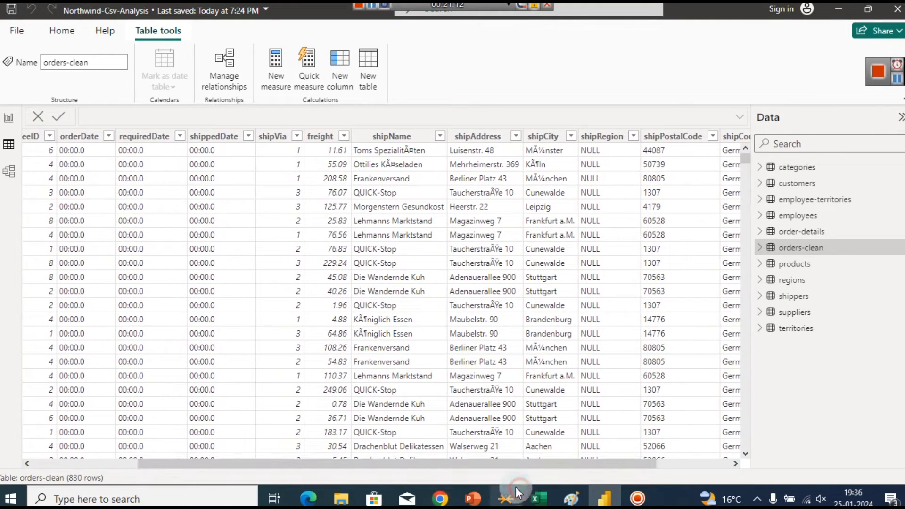
click(276, 136)
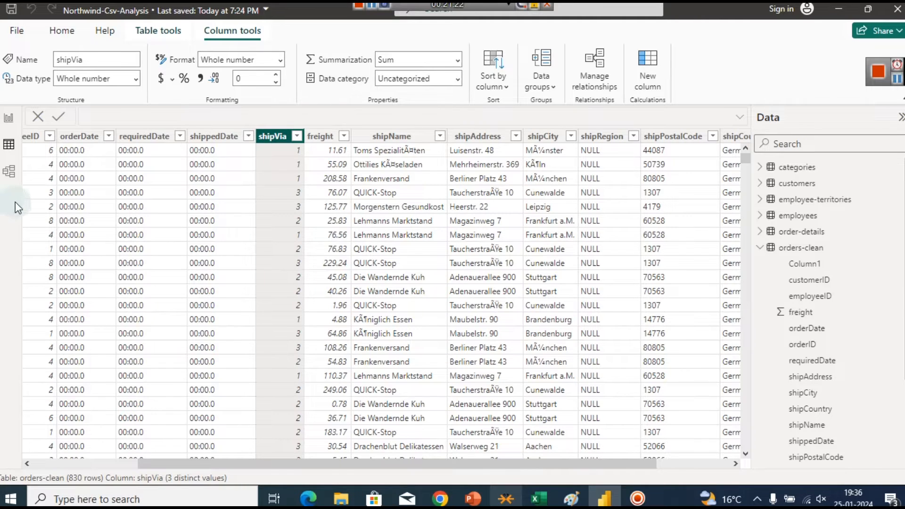
Step: Start a new model relationship with orders-clean as the first table and shippers as the second
click(8, 175)
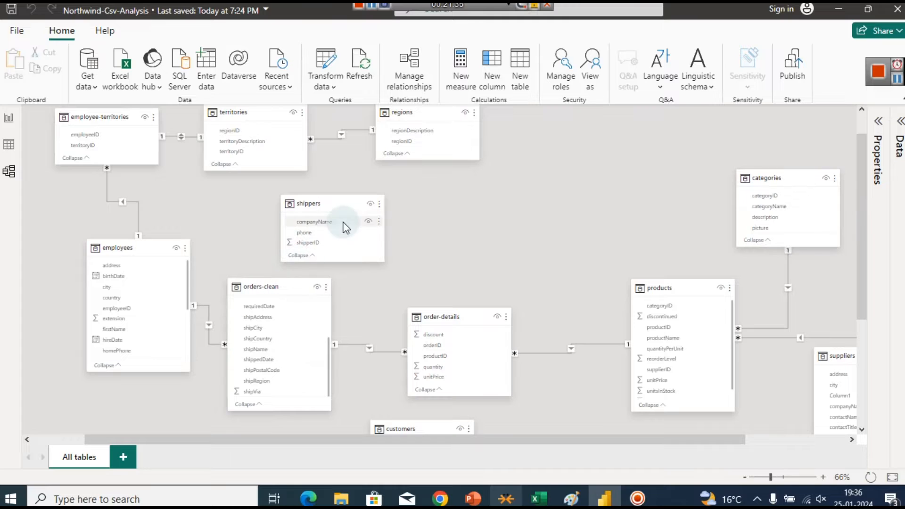
click(325, 286)
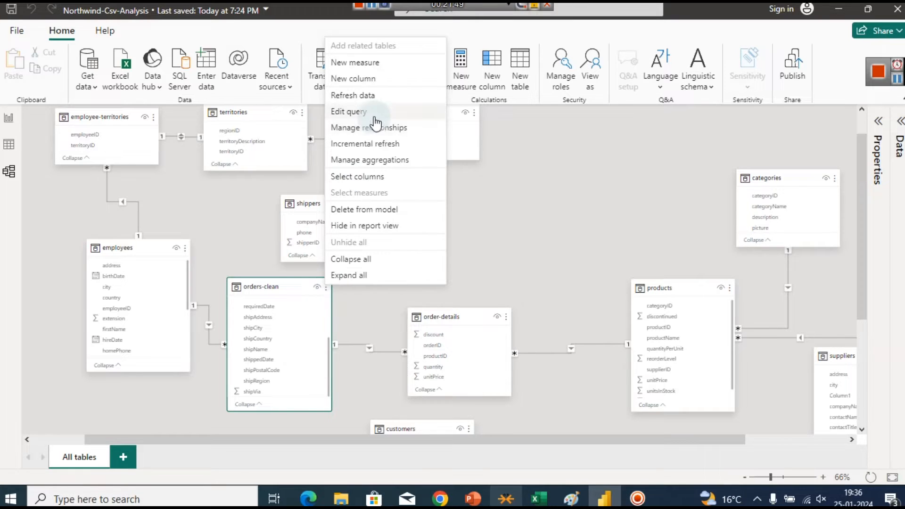
click(415, 130)
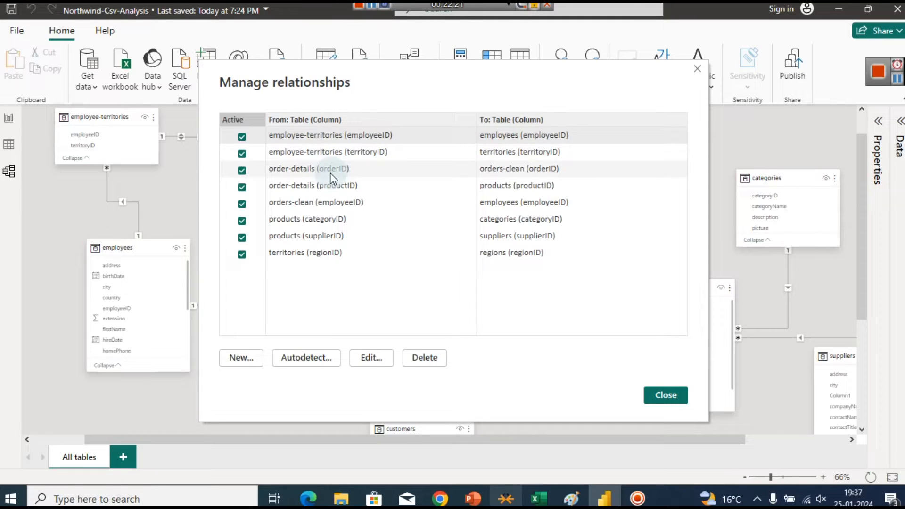
click(353, 199)
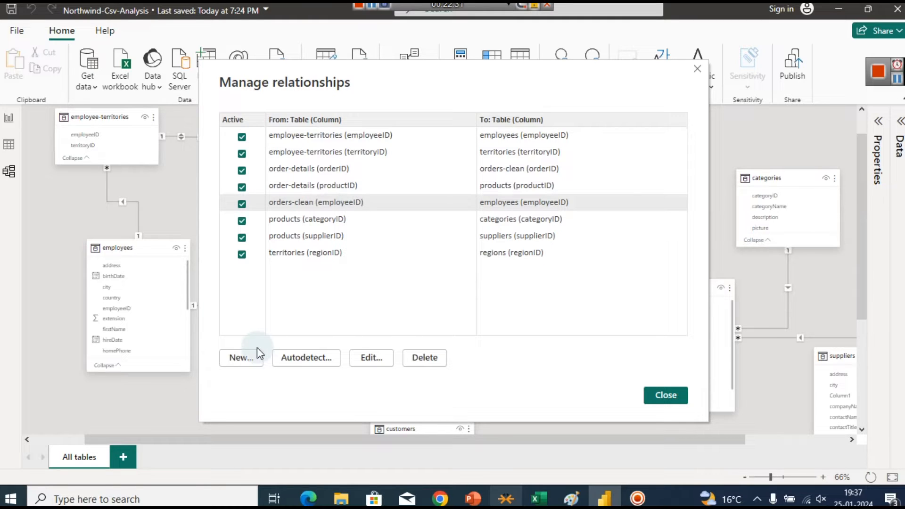
click(245, 357)
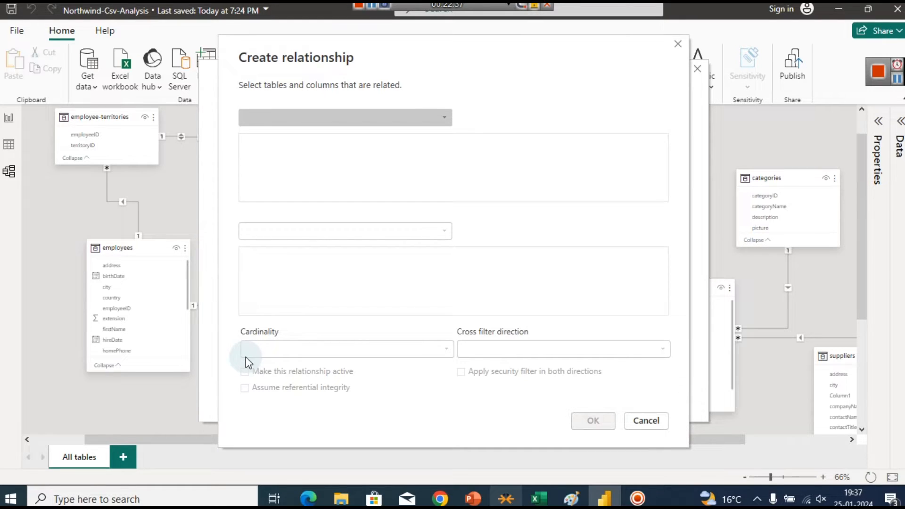
click(431, 117)
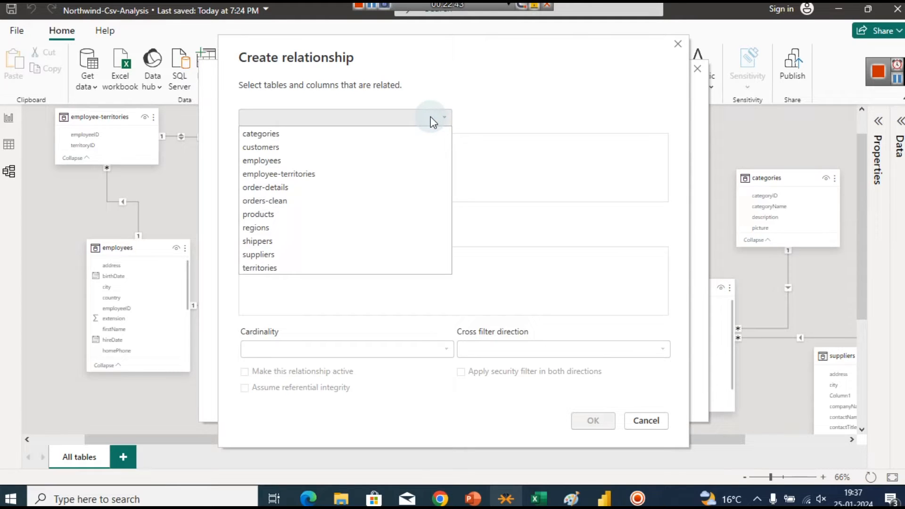
click(280, 202)
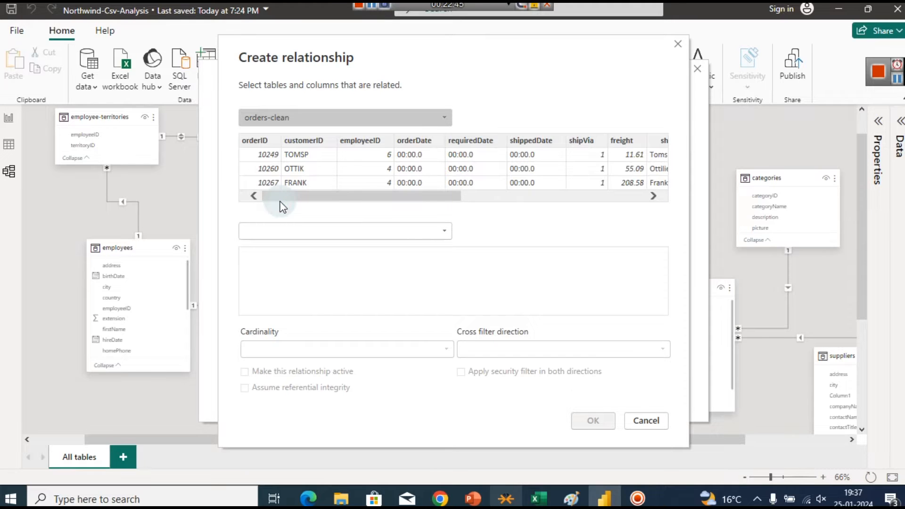
click(321, 231)
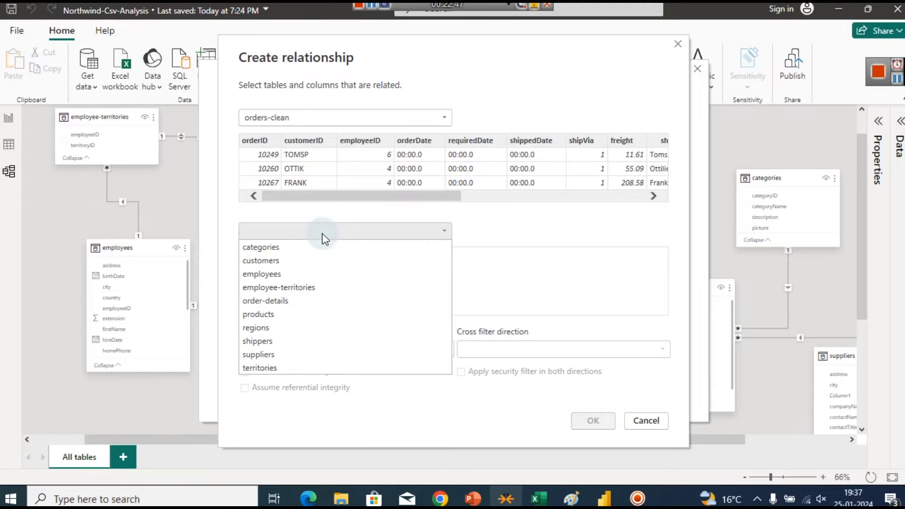
click(273, 341)
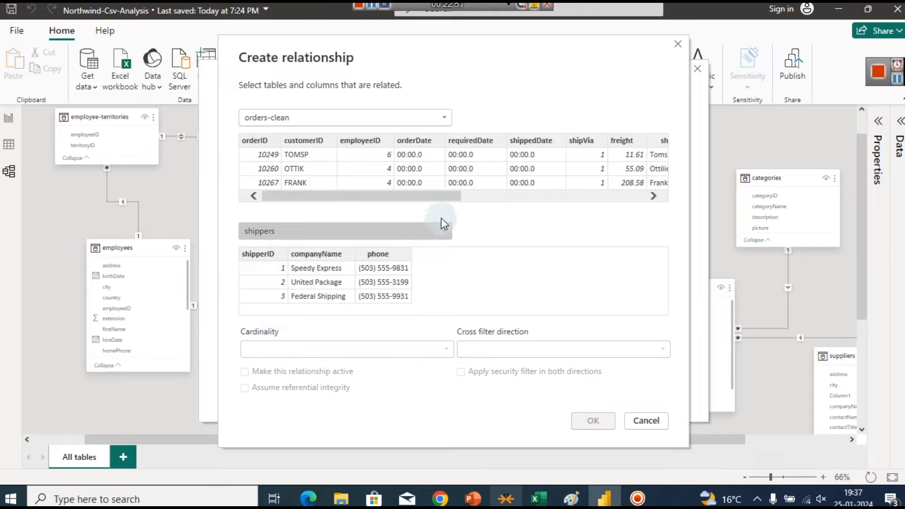
Step: Relate shipVia in orders-clean to shipperID in shippers as an active many-to-one relationship with single cross filter direction
click(583, 135)
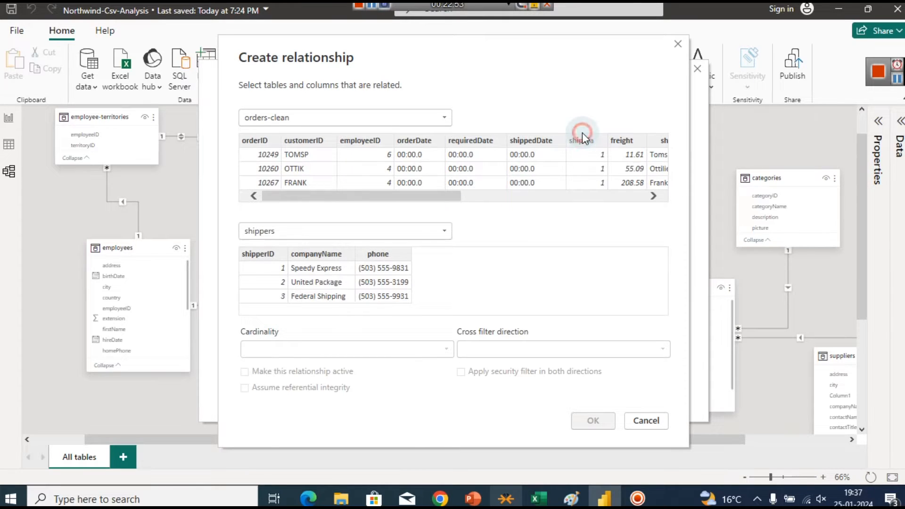
click(582, 138)
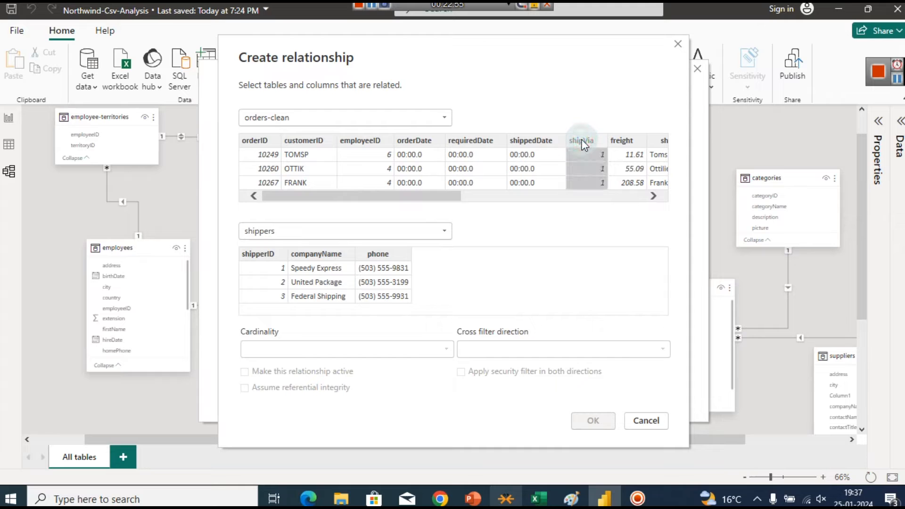
click(258, 266)
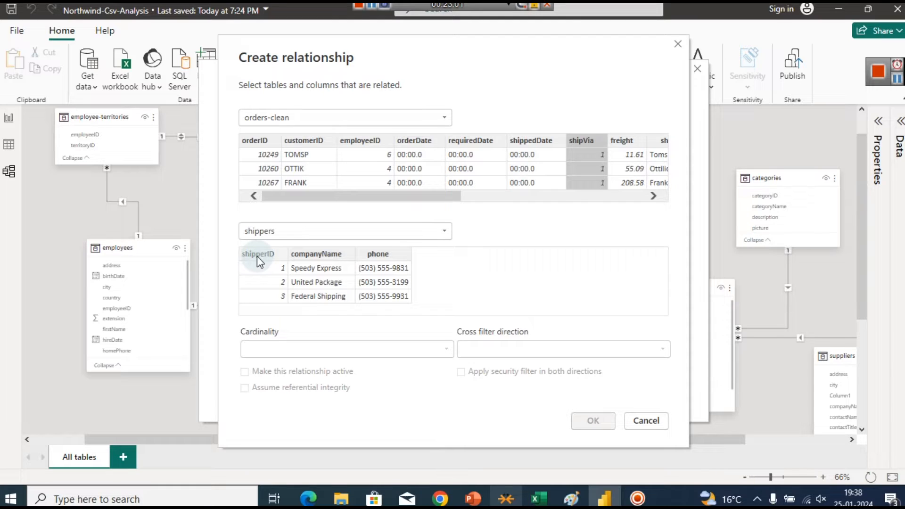
click(256, 256)
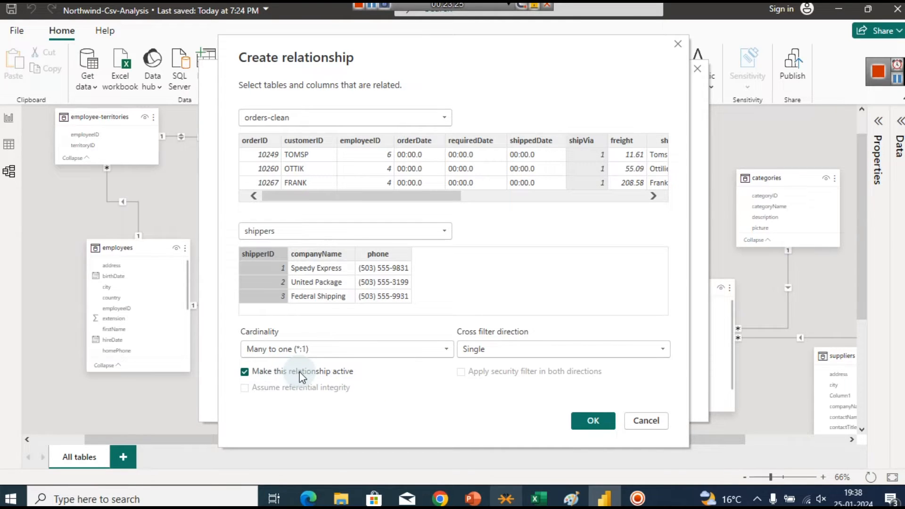
click(584, 419)
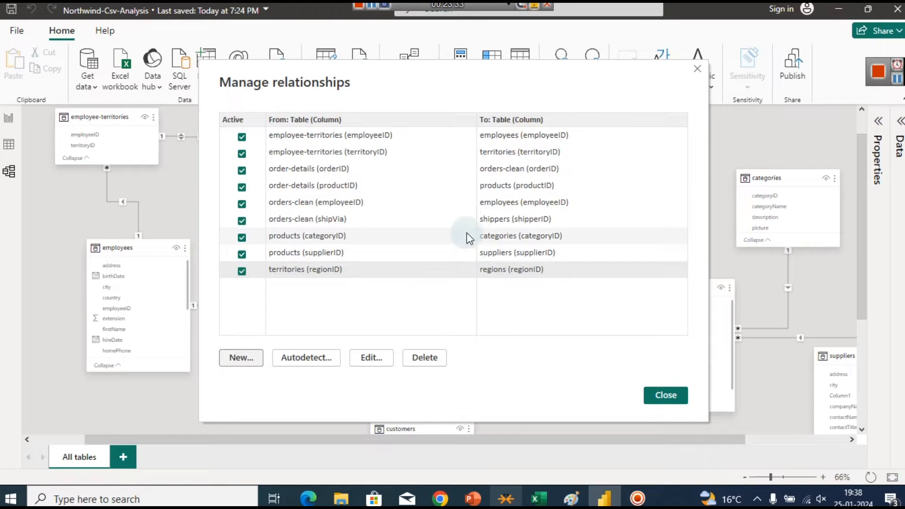
click(677, 398)
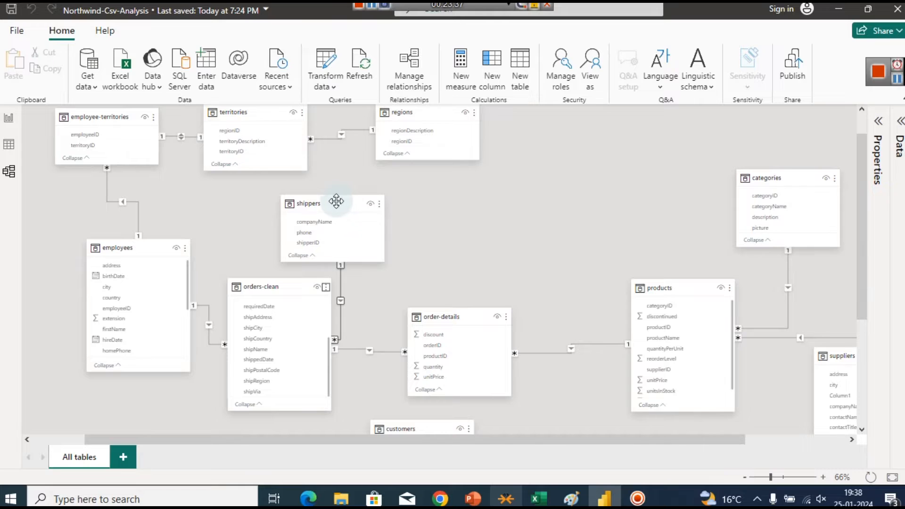
Step: Move the shippers card below employees beside orders-clean, and shift the employees card up and outward to make room
drag(331, 204, 139, 392)
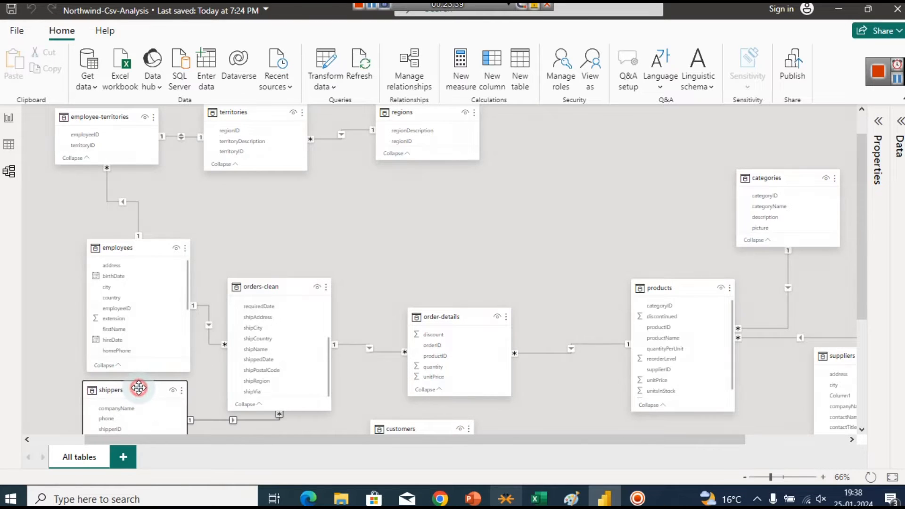
drag(124, 248, 79, 222)
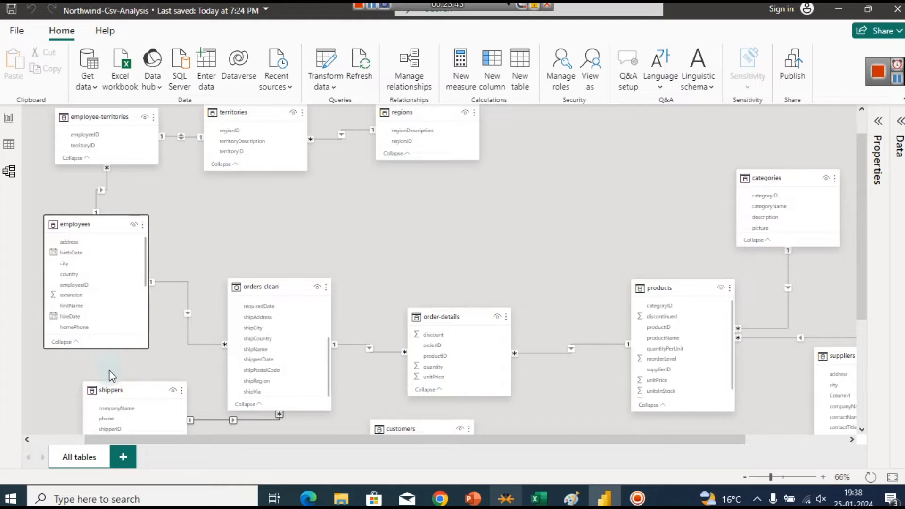
drag(112, 390, 139, 378)
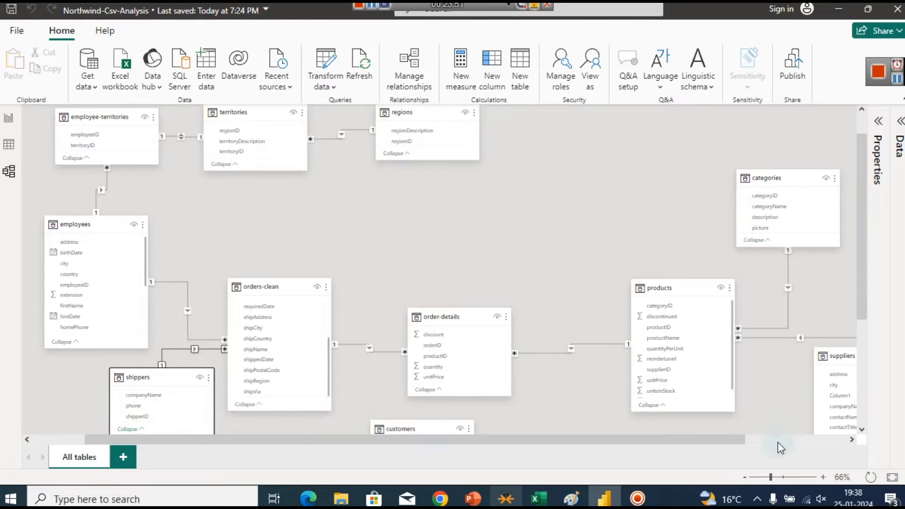
Step: Reduce the diagram to 50% and compare its relationships with the Northwind E-R diagram in Chrome
click(746, 476)
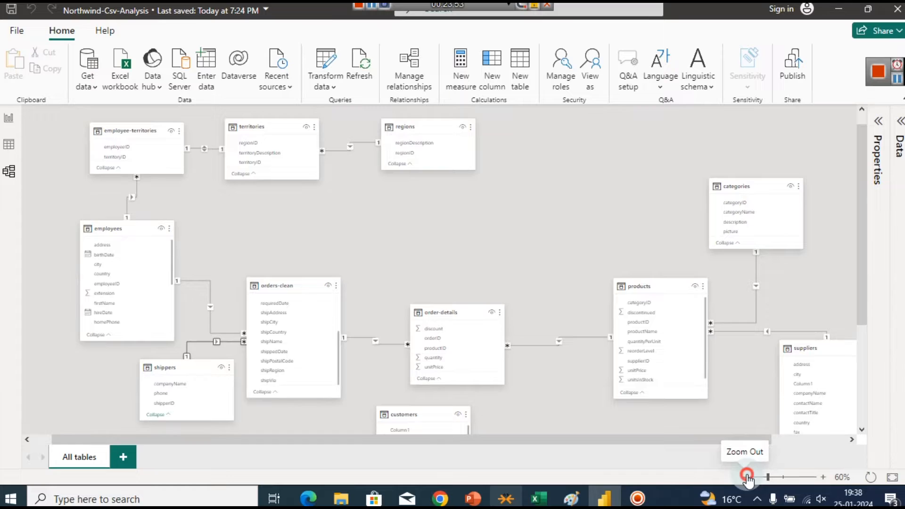
click(747, 476)
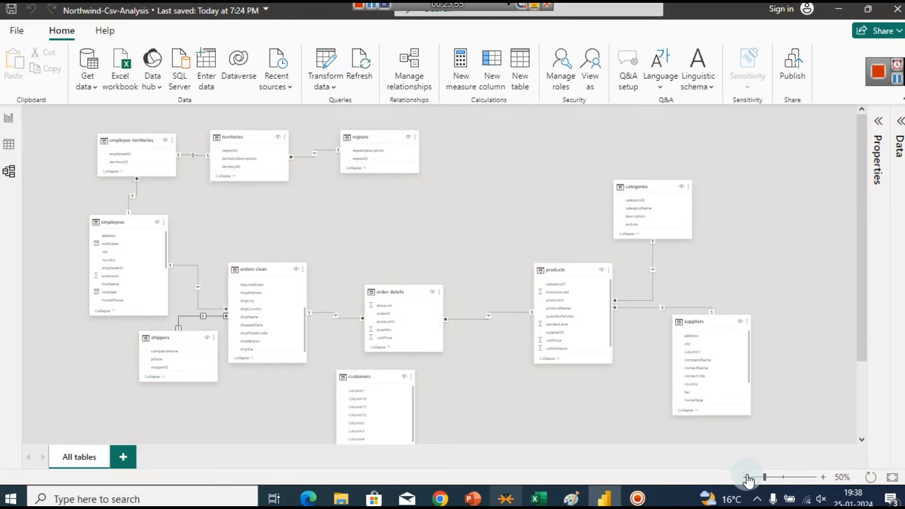
click(440, 498)
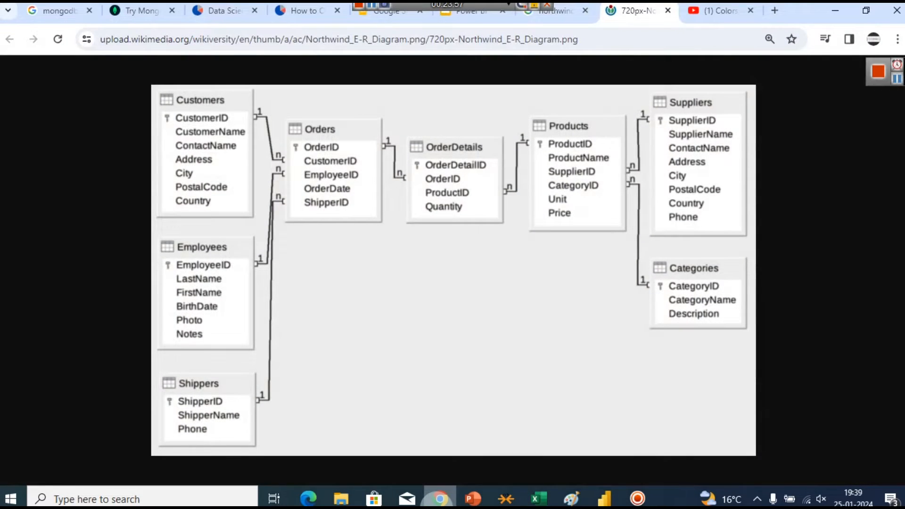
key(alt+Tab)
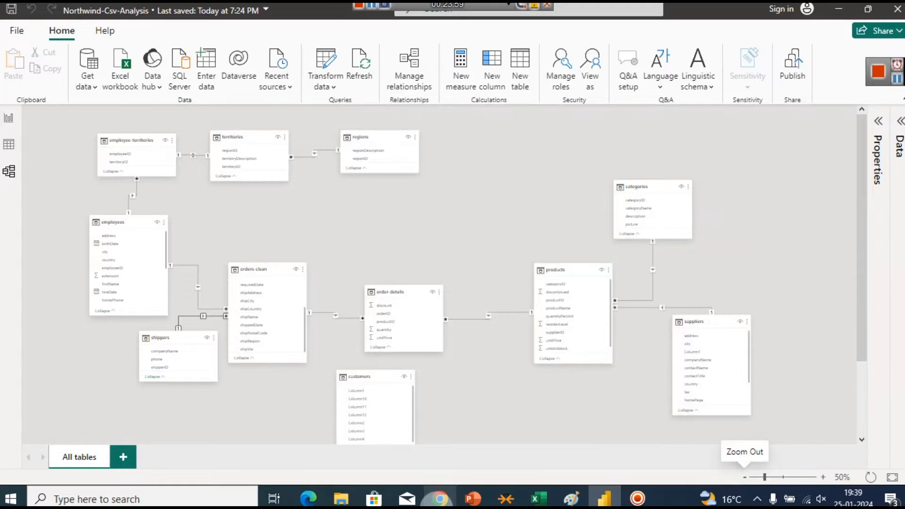
Step: Examine the customers table's column names in the diagram at 81%, and its rows in the table view
drag(862, 246, 844, 307)
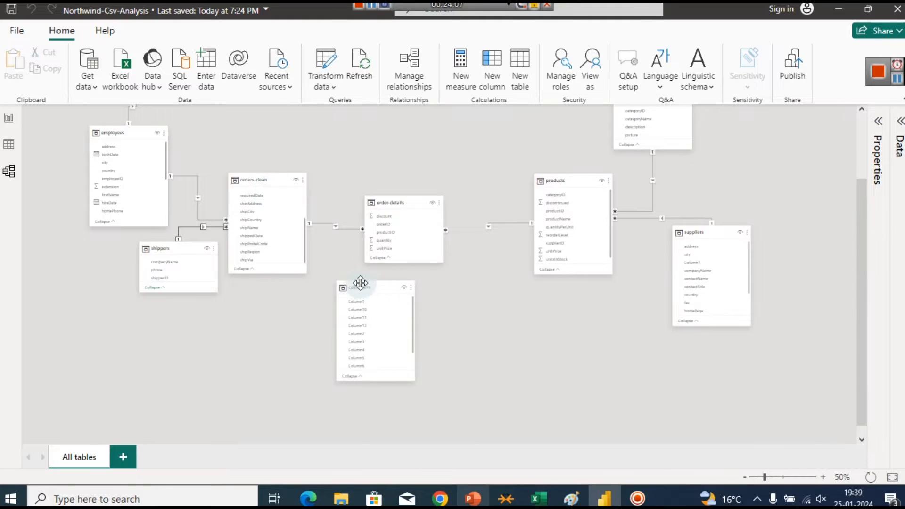
drag(766, 478, 776, 479)
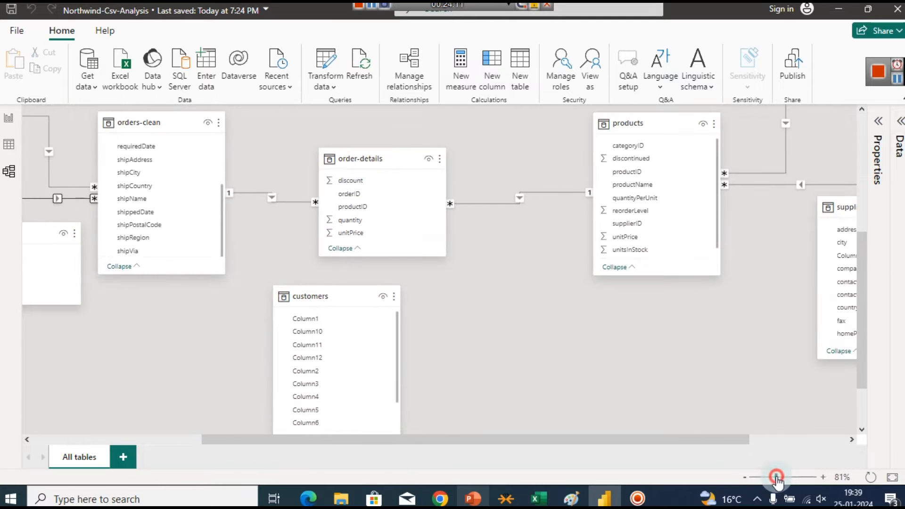
click(398, 412)
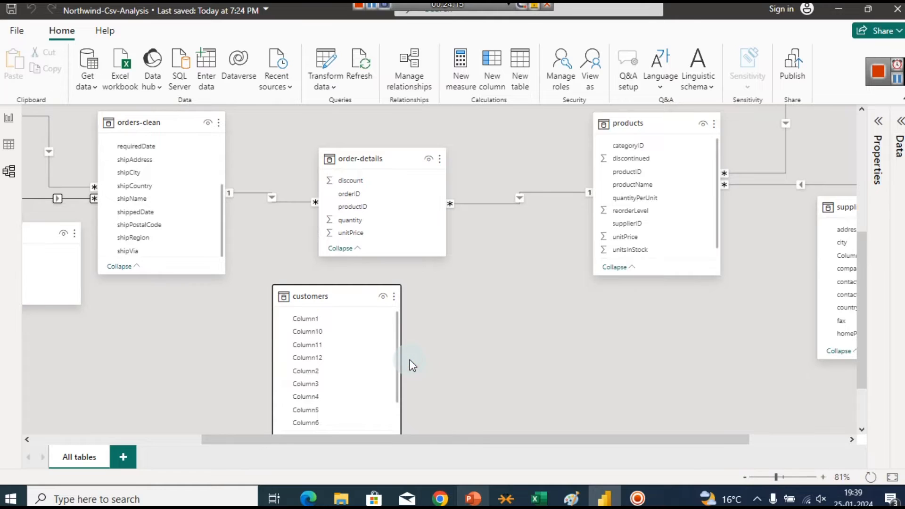
click(14, 148)
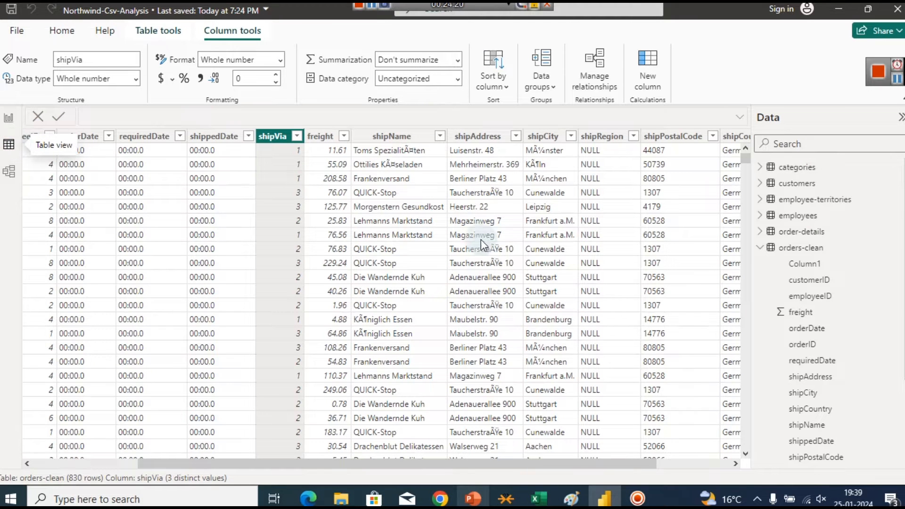
click(759, 248)
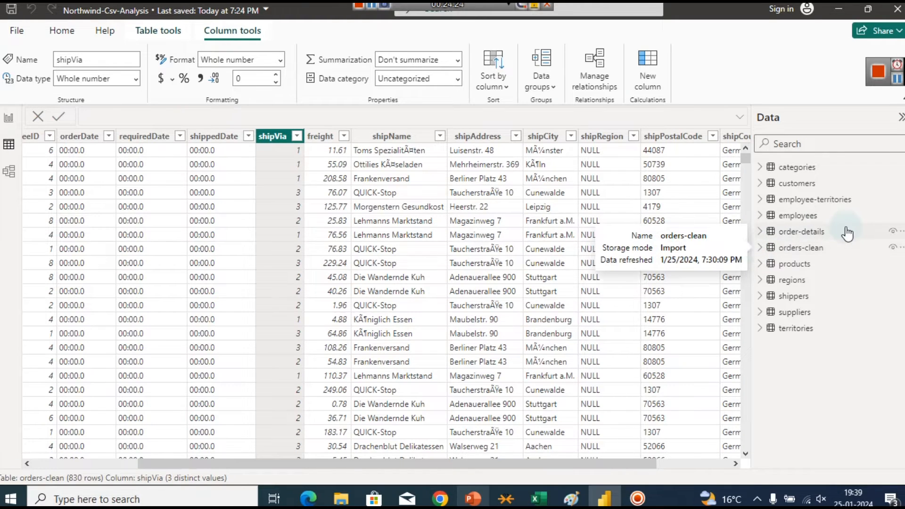
click(792, 184)
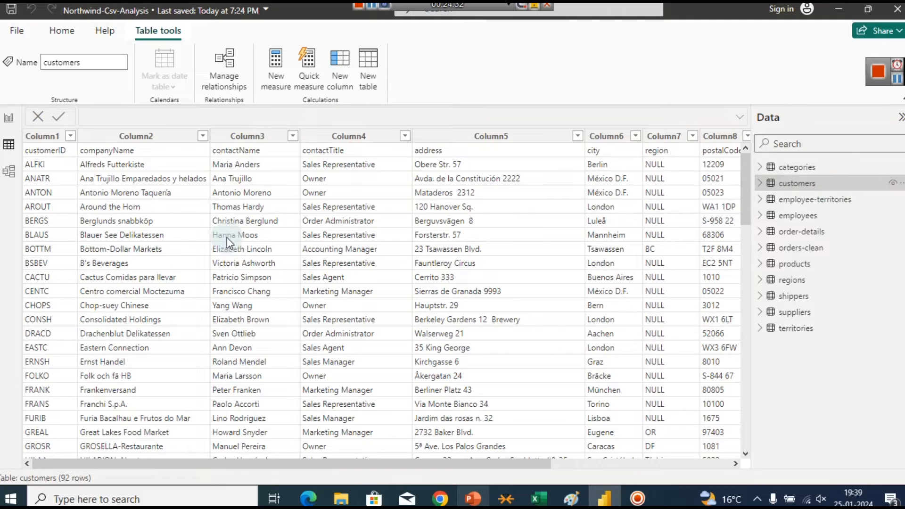
Step: Check the header names sitting in the first row of the customers table, and delete that table from the model
click(32, 151)
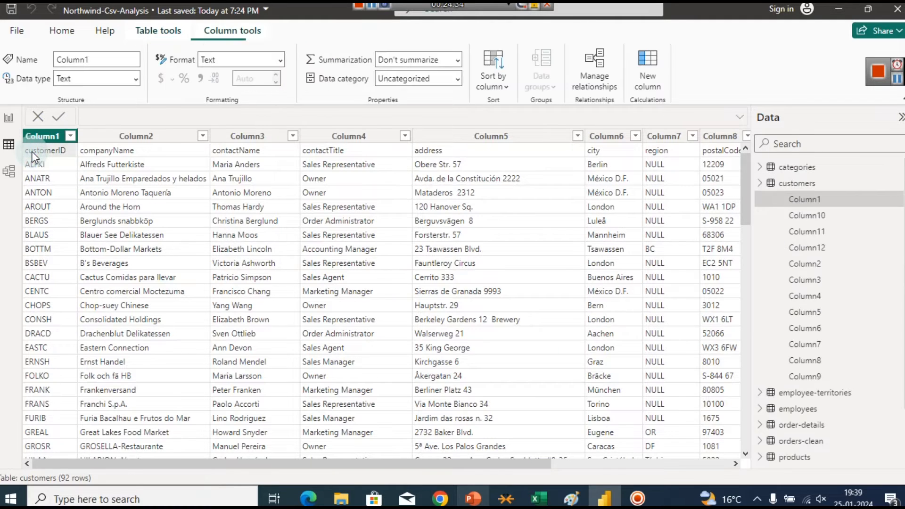
click(123, 173)
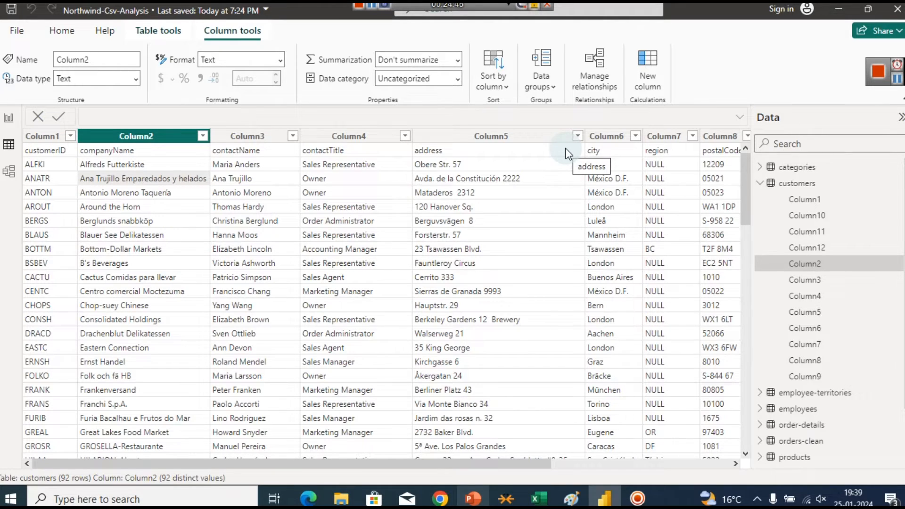
click(763, 184)
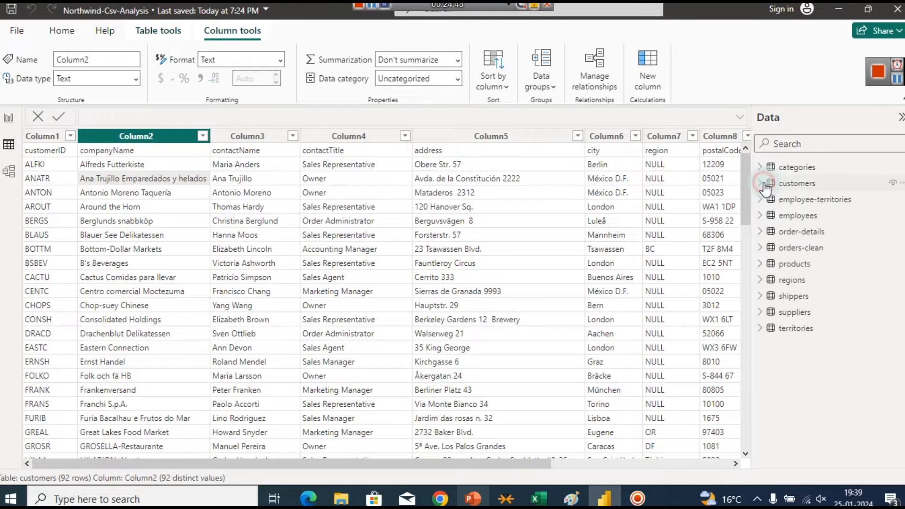
right_click(816, 182)
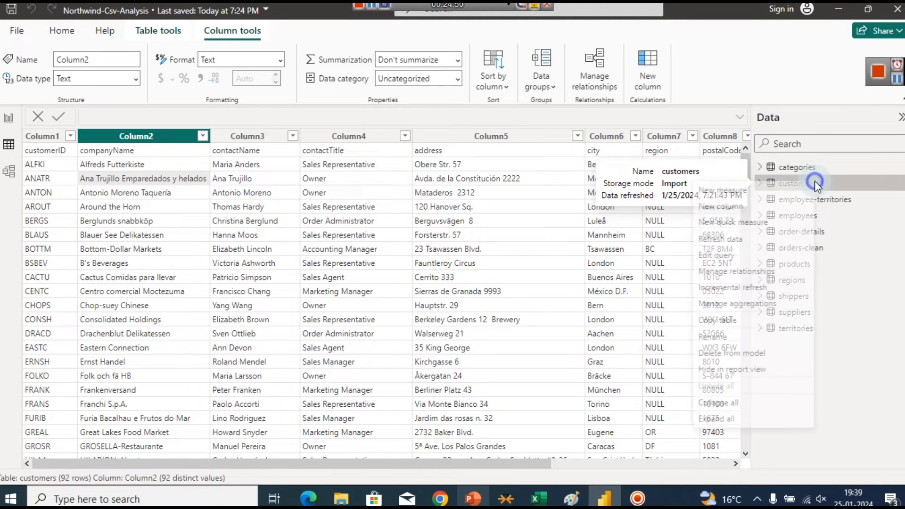
click(752, 353)
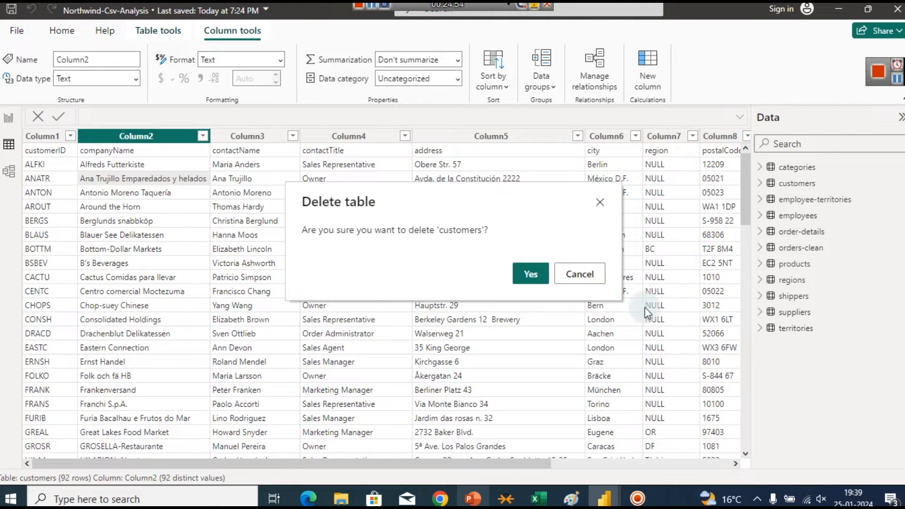
click(530, 274)
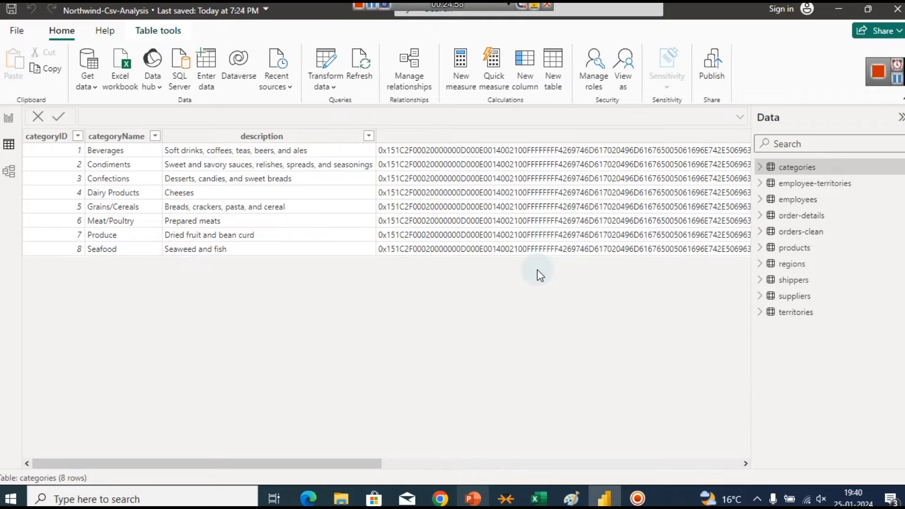
Step: Switch to File Explorer and open the nw folder inside Datasets to reach the Northwind CSV files
click(343, 488)
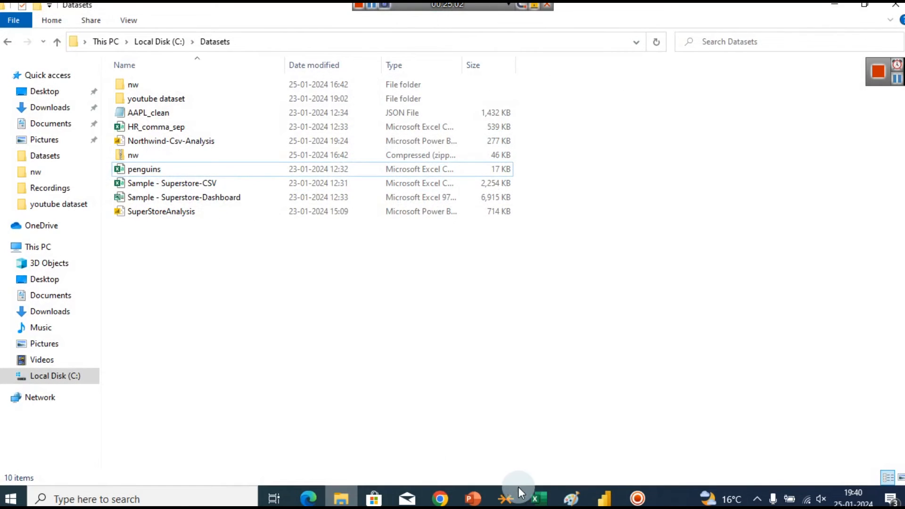
click(535, 492)
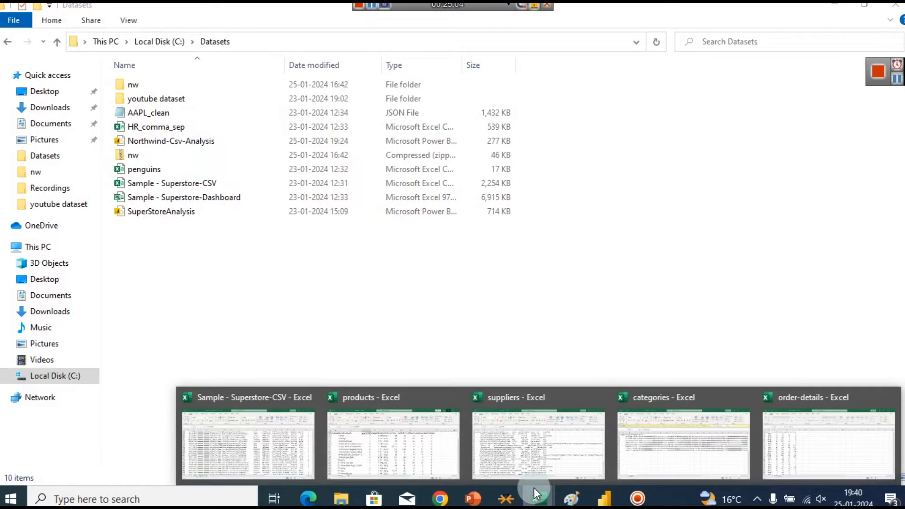
click(443, 364)
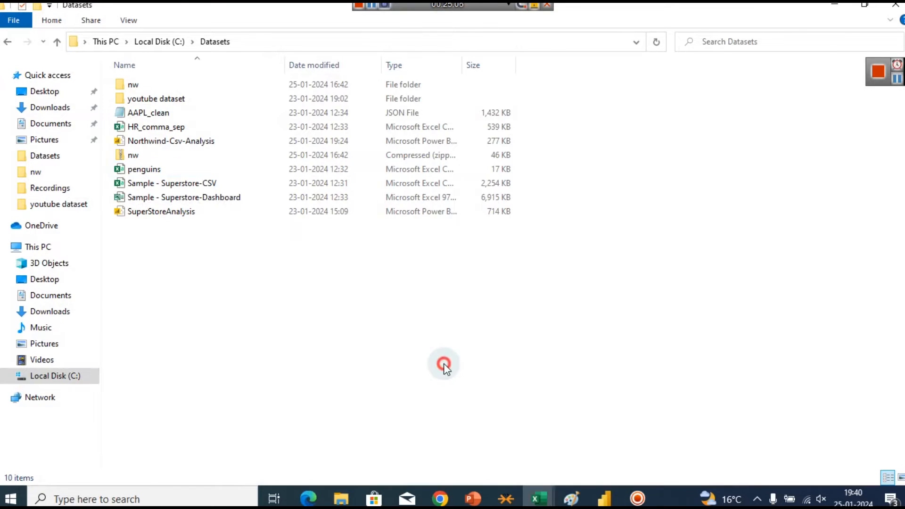
double_click(151, 84)
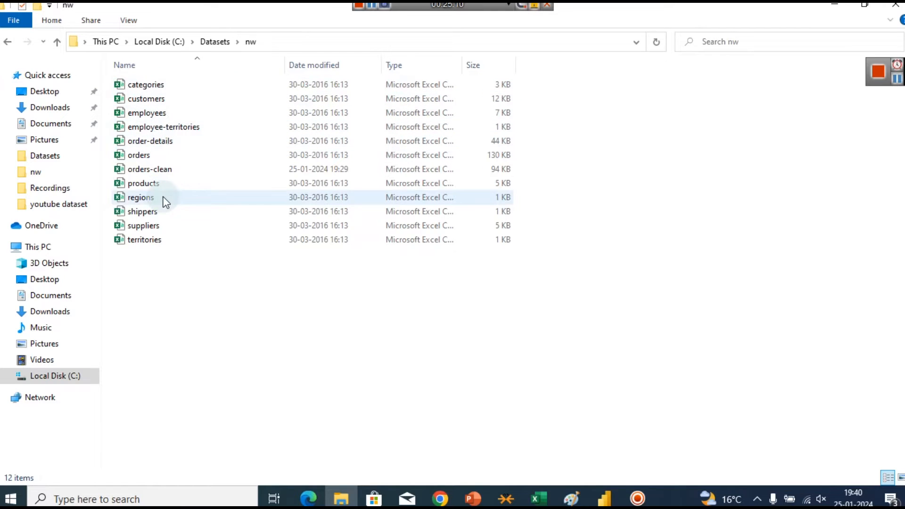
Step: Open the customers CSV file from the nw folder in Excel and widen the contactName and postalCode columns
double_click(139, 100)
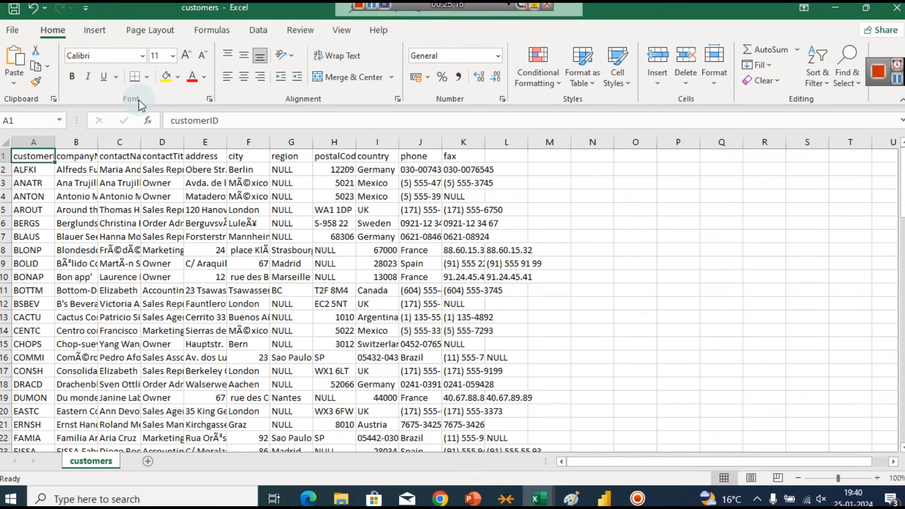
click(247, 223)
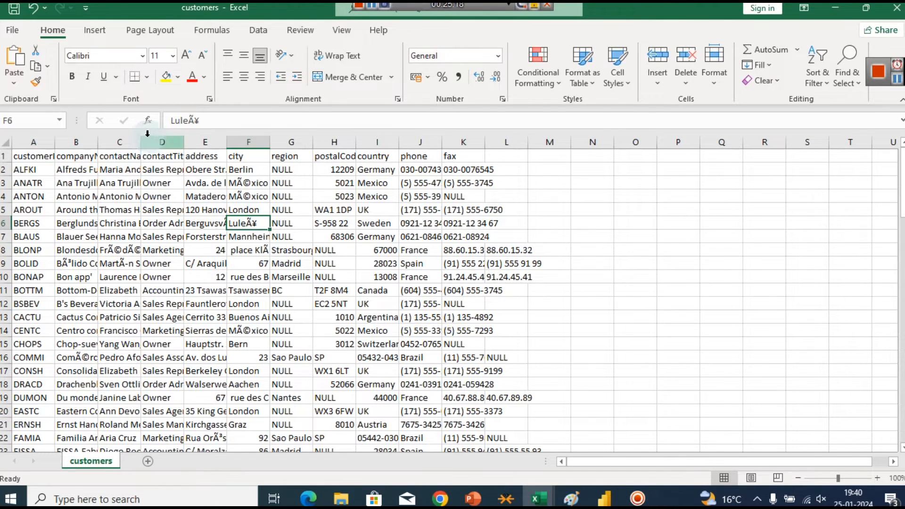
drag(140, 142, 224, 144)
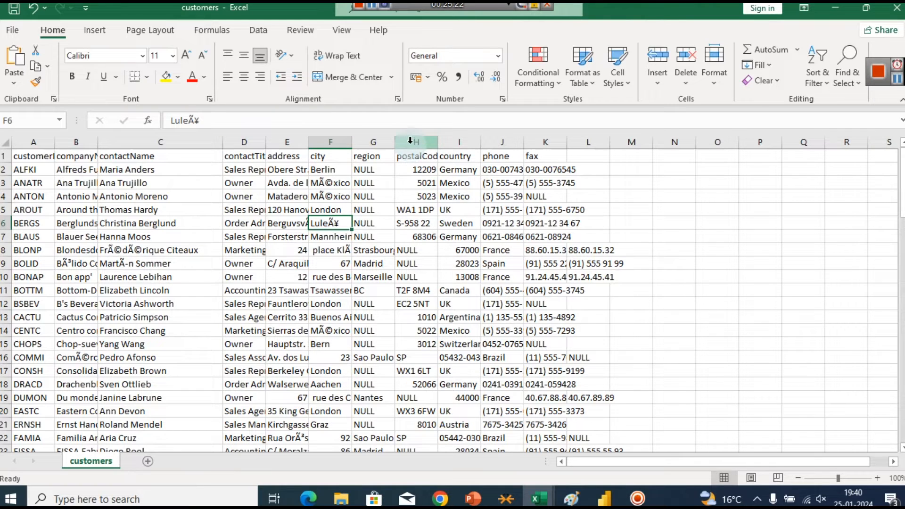
drag(438, 142, 512, 137)
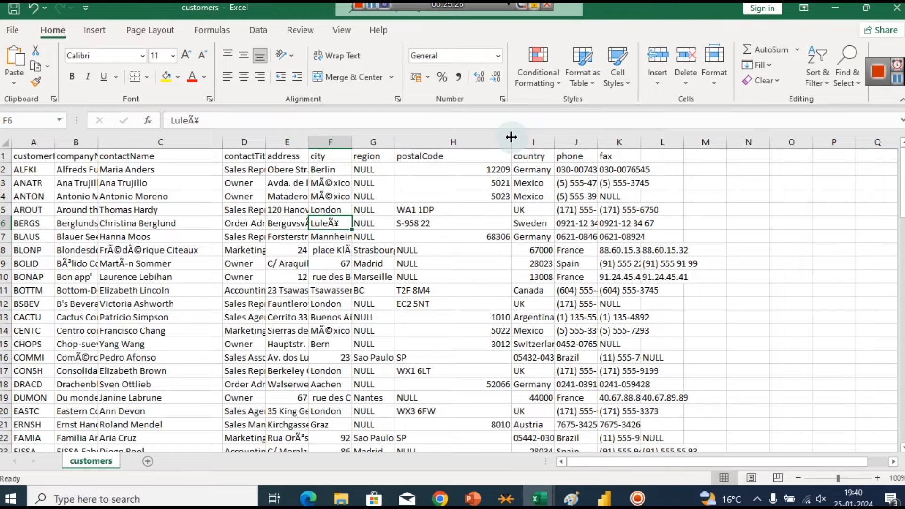
Step: Save the file as customers in CSV UTF-8 (Comma delimited) format in the nw folder, replacing the existing file
click(18, 30)
click(38, 209)
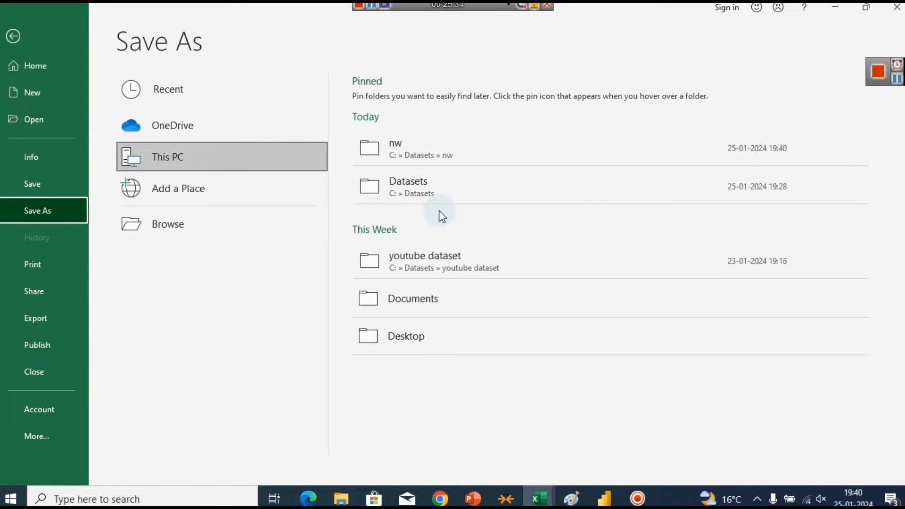
click(413, 149)
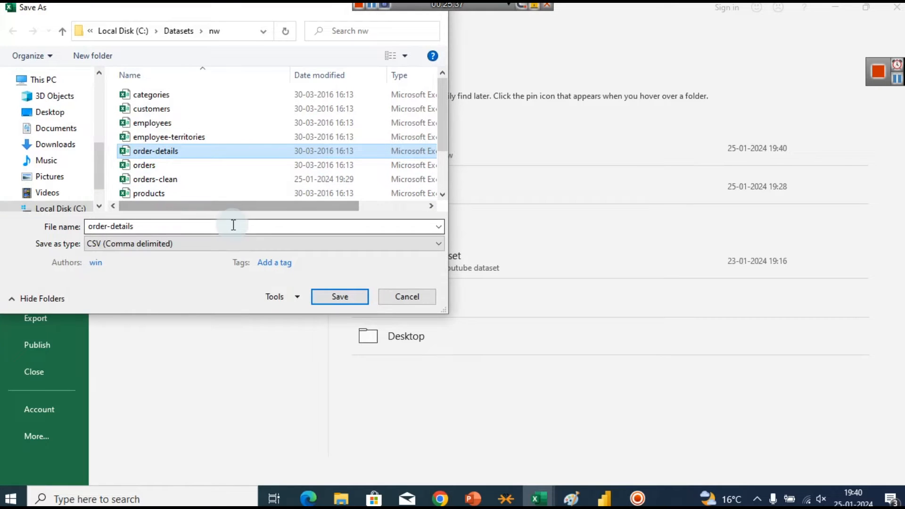
click(159, 108)
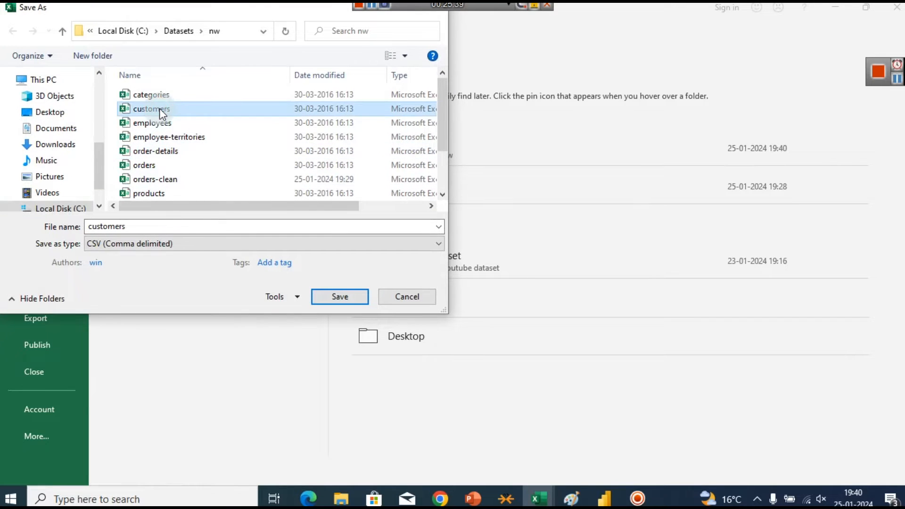
click(211, 244)
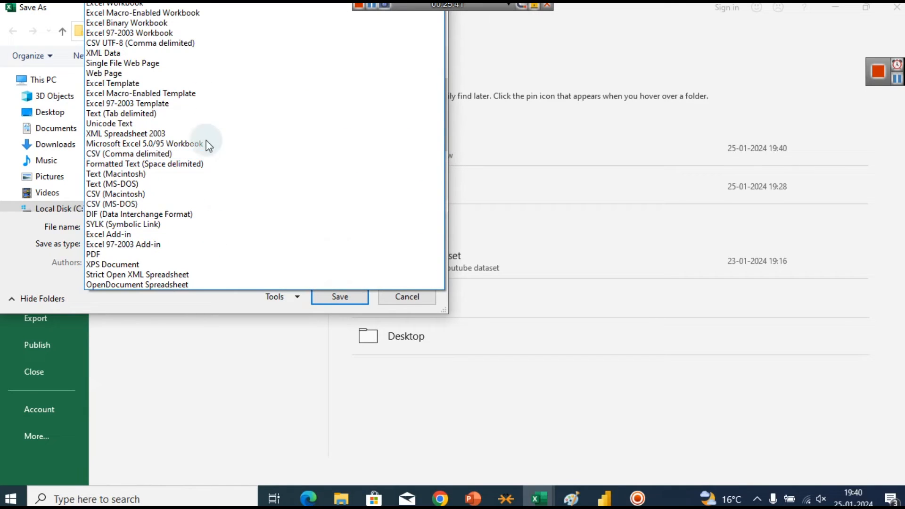
click(176, 41)
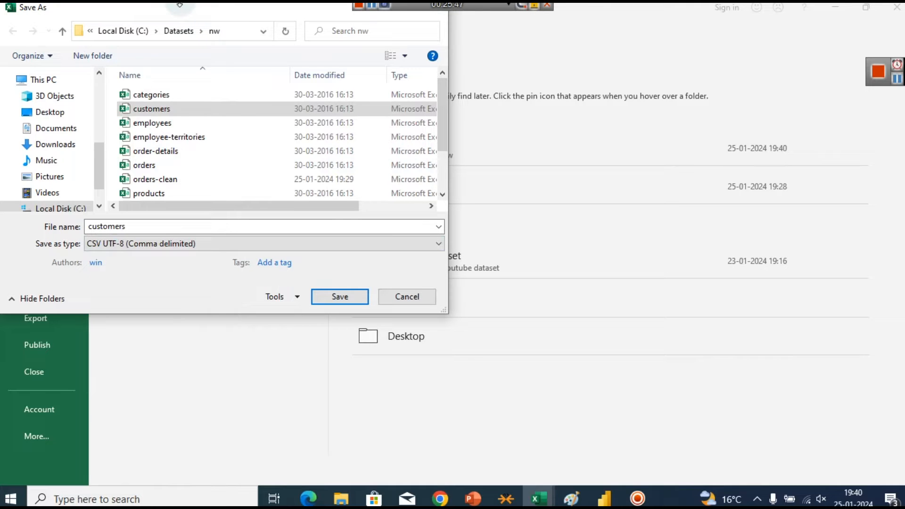
drag(170, 8, 250, 39)
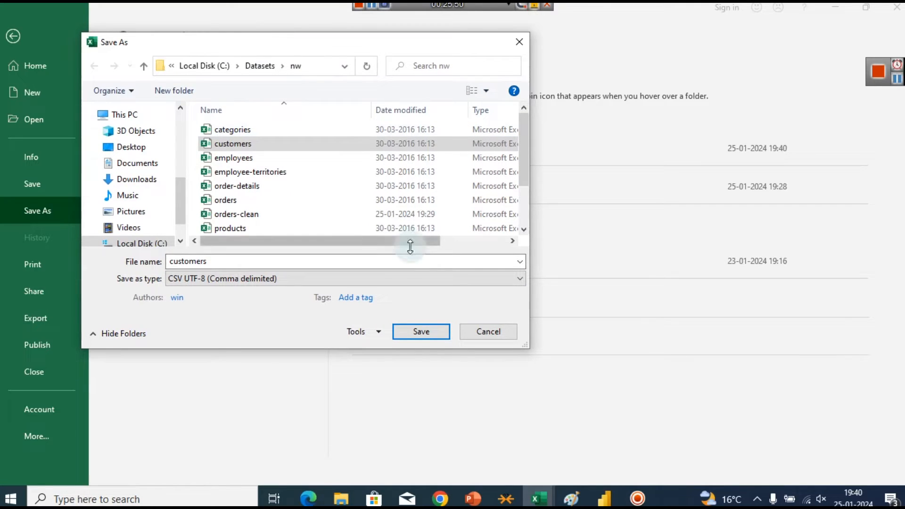
click(409, 332)
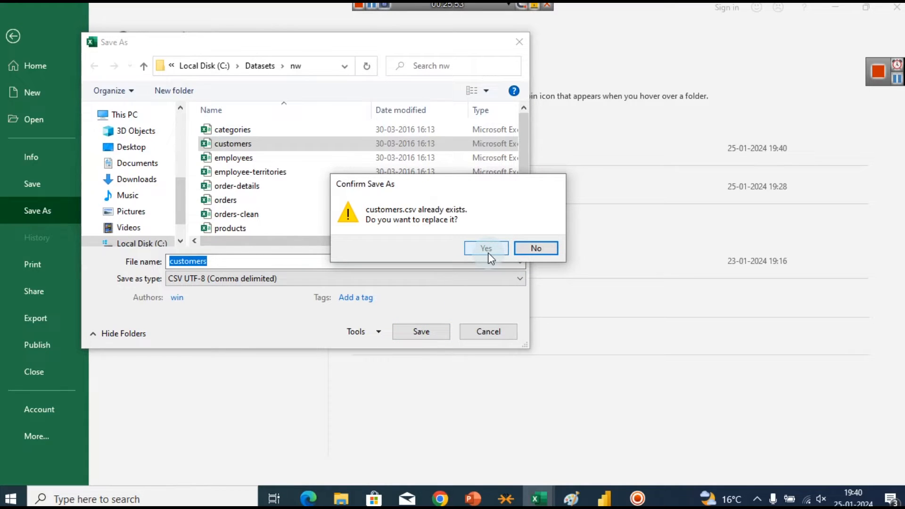
click(487, 252)
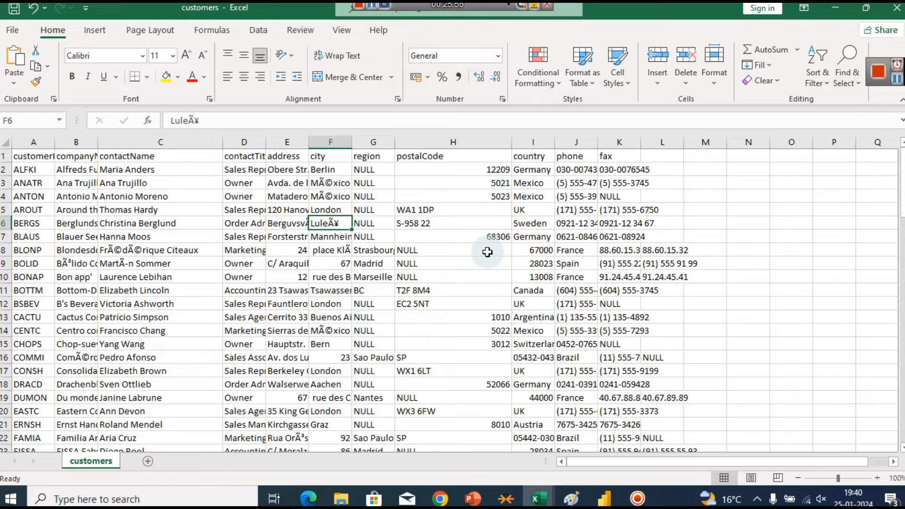
Step: Switch to Power BI Desktop, import customers.csv from the nw folder as Text/CSV data, and open it for transformation
click(609, 500)
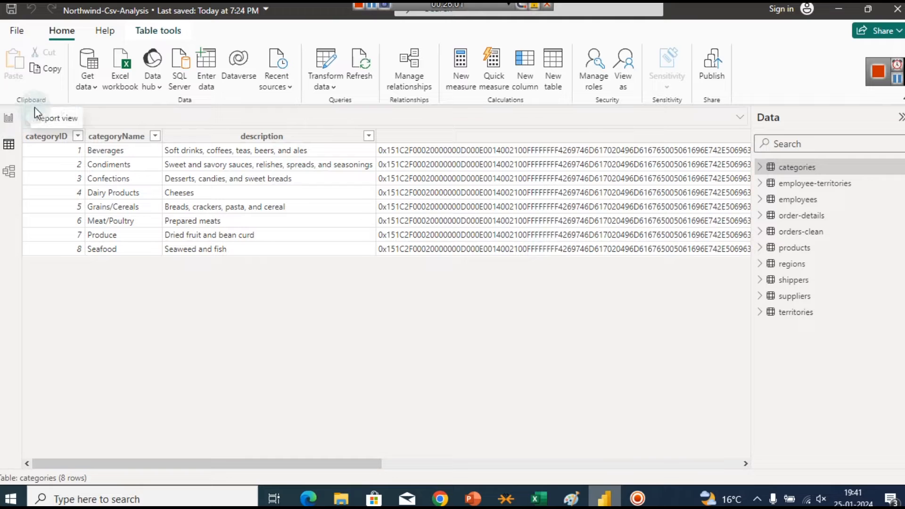
click(93, 77)
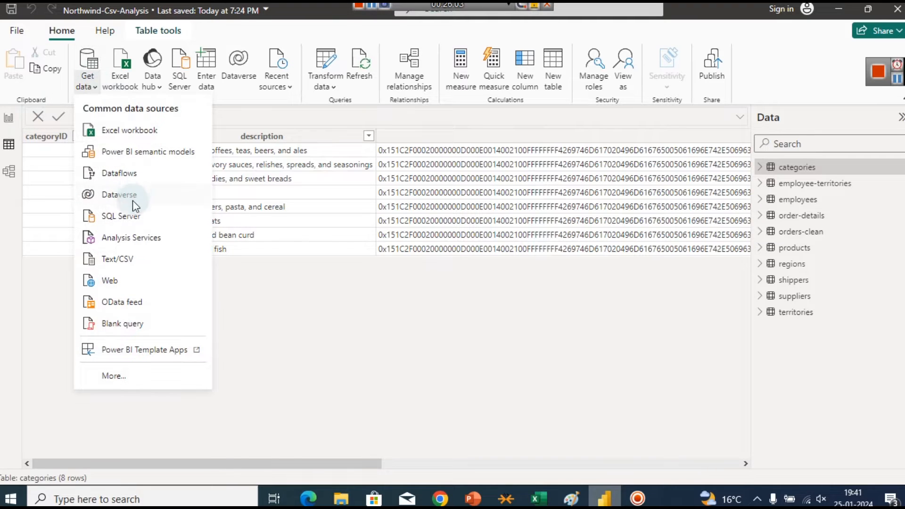
click(118, 260)
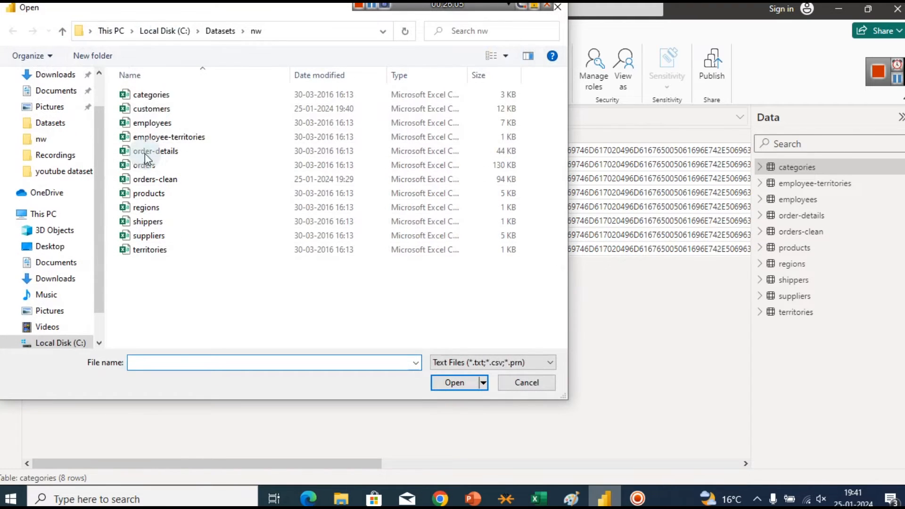
double_click(157, 108)
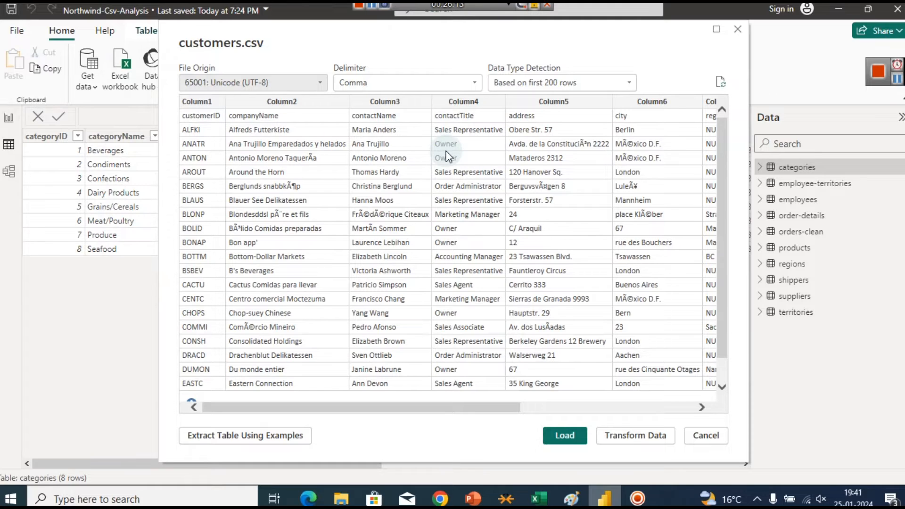
click(896, 87)
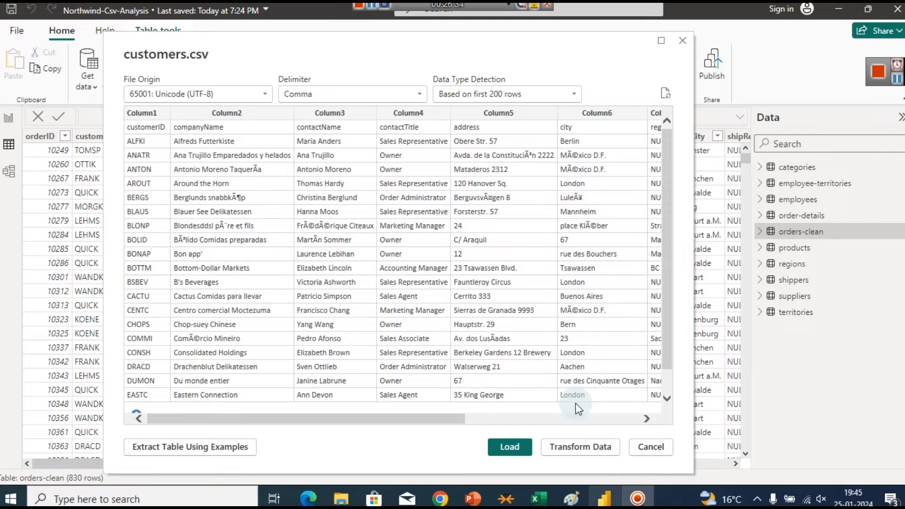
click(560, 443)
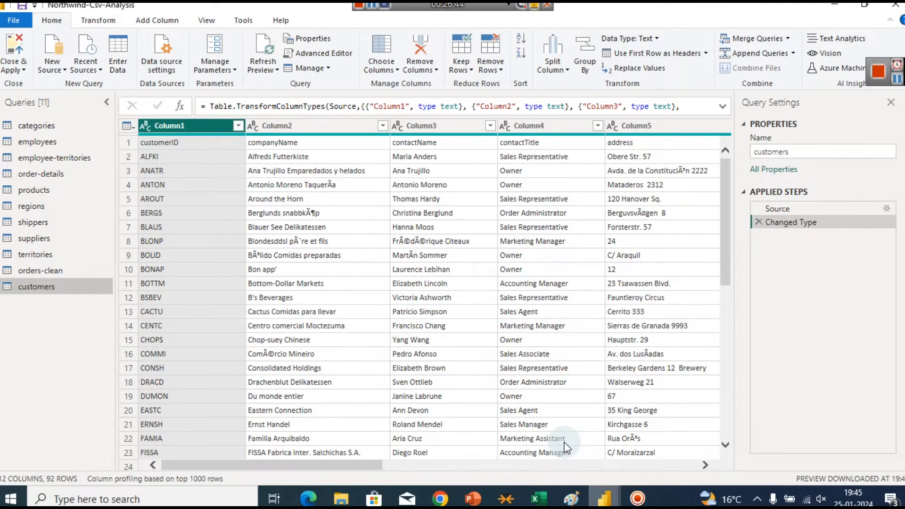
Step: Promote the first row of the customers query to column headers
click(126, 126)
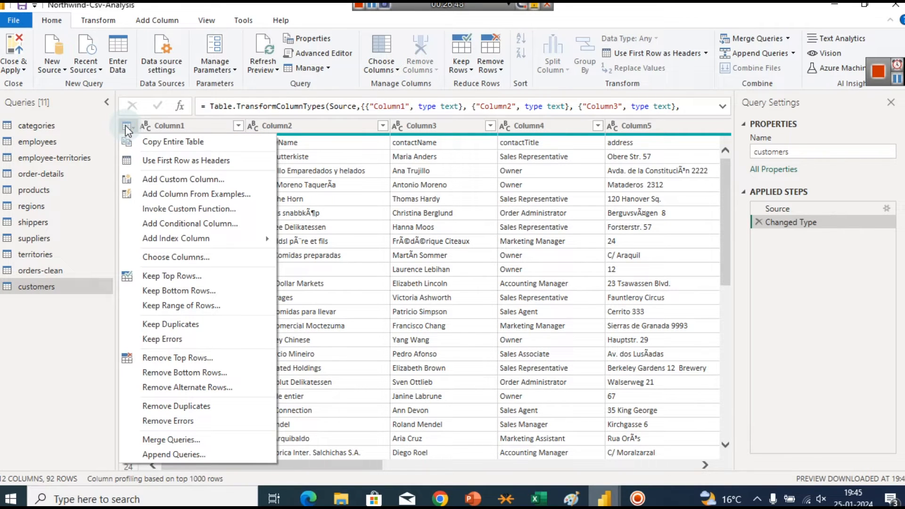
click(166, 160)
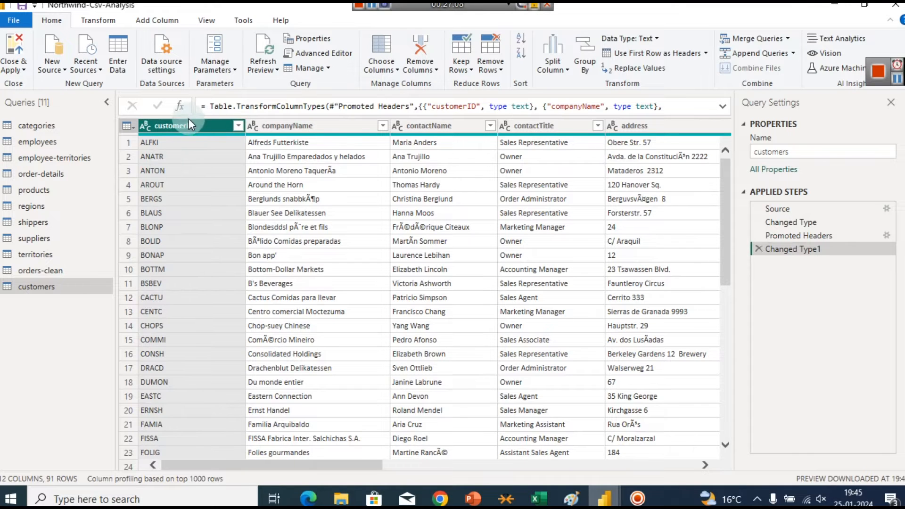
Step: Examine every column of the customers query across its full width, checking the headers and contents
mouse_move(288, 134)
key(Right)
key(Right)
key(Right)
key(Right)
key(Right)
key(Right)
key(Right)
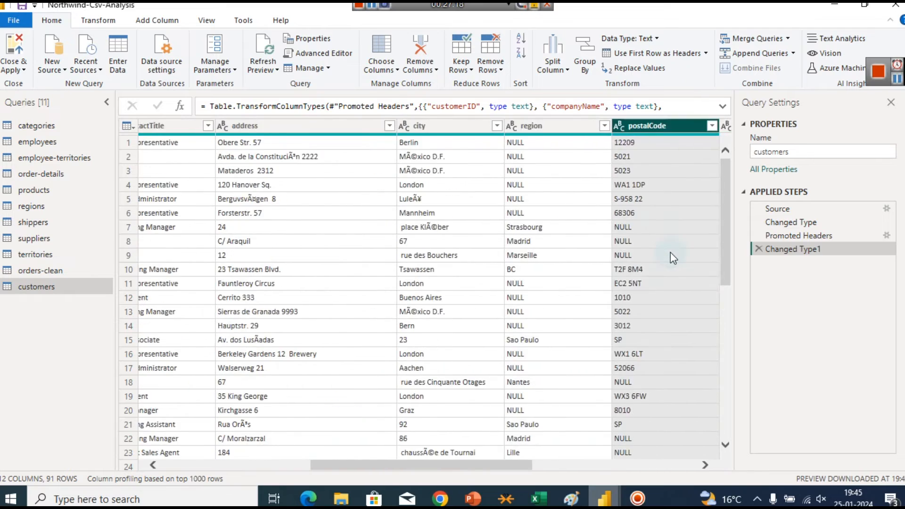
key(Right)
key(Right)
key(Right)
key(Right)
key(Left)
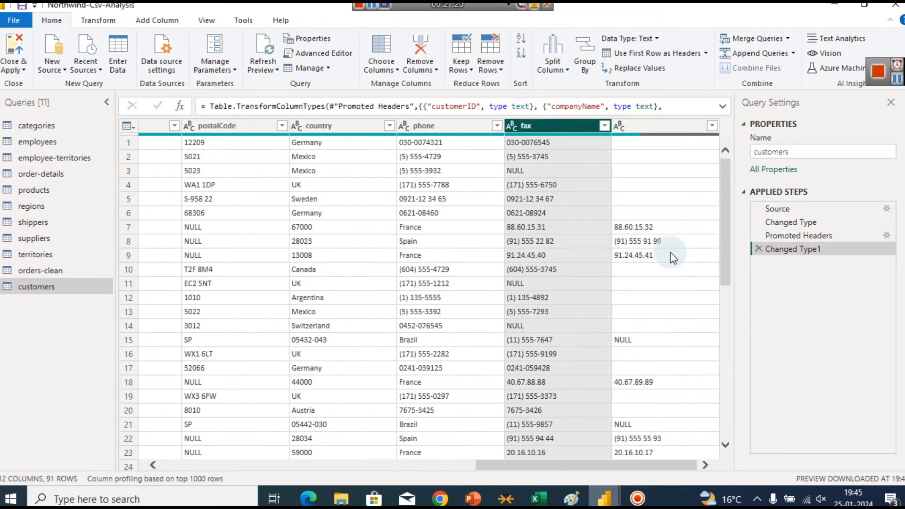
key(Left)
key(Left)
key(Left)
key(Left)
key(Left)
key(Left)
key(Left)
key(Left)
key(Left)
key(Left)
key(Left)
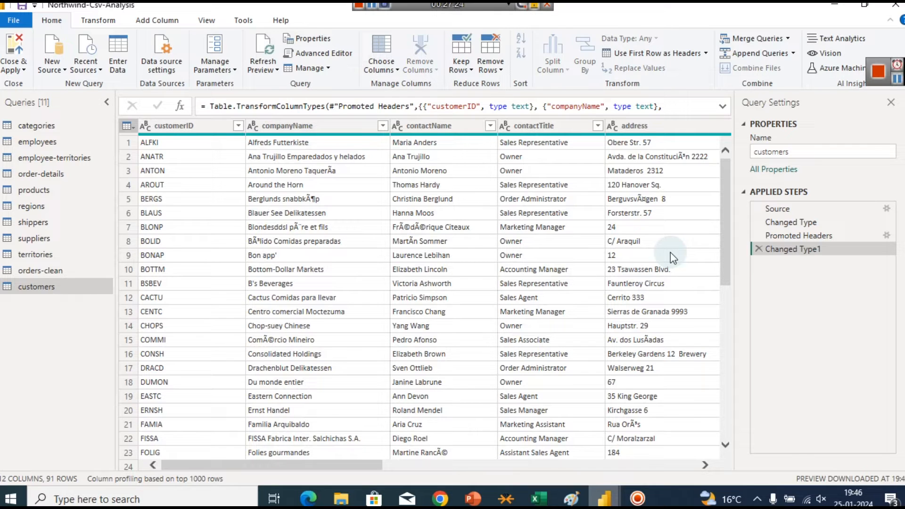
Step: Close the query editor applying the changes, and display the loaded customers table's data
click(897, 82)
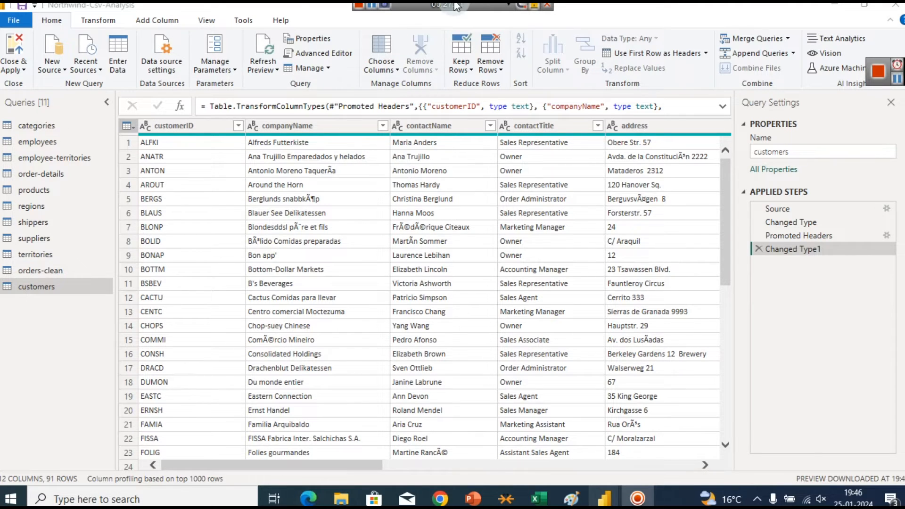
click(13, 69)
click(38, 83)
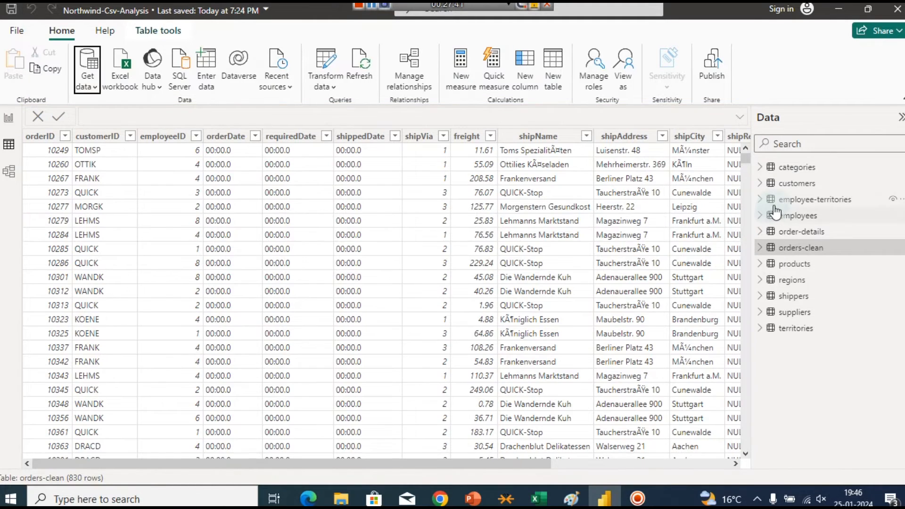
click(788, 190)
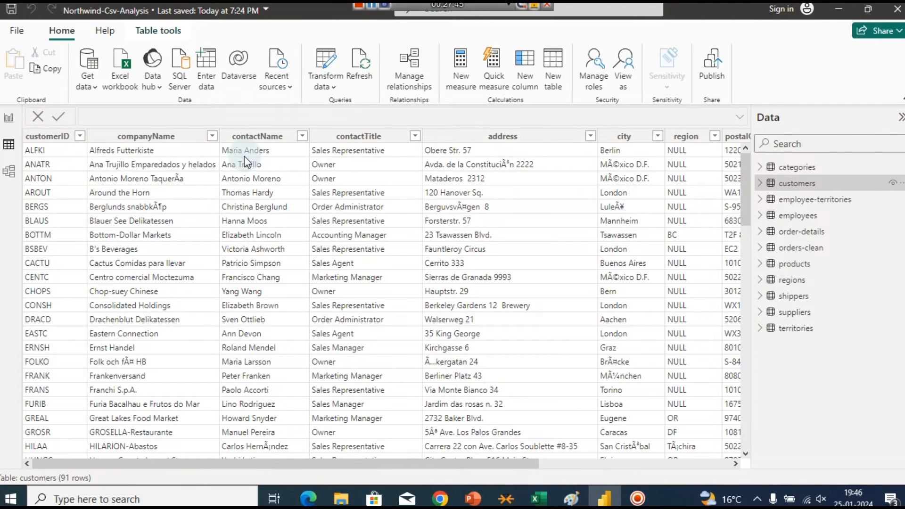
Step: Open the model diagram and examine the field list of the orders-clean table
click(9, 171)
drag(254, 441, 137, 436)
drag(306, 468, 146, 446)
mouse_move(313, 135)
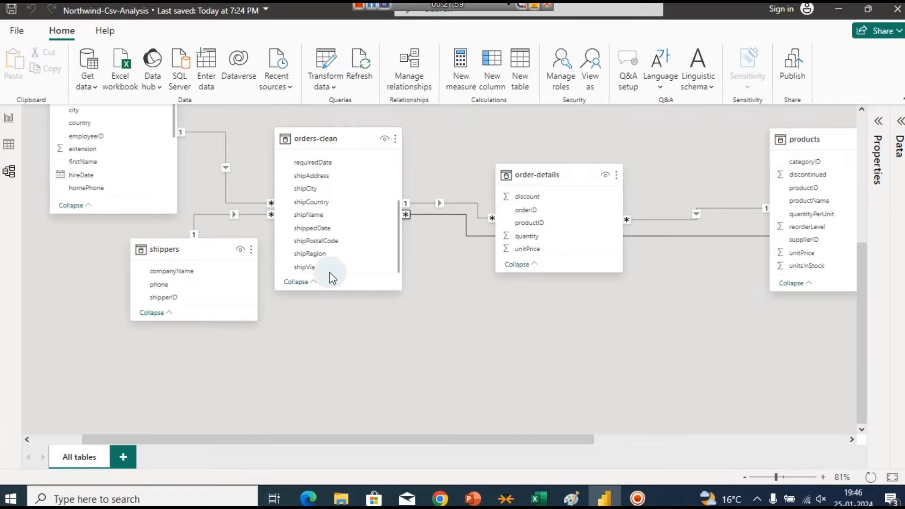
right_click(396, 238)
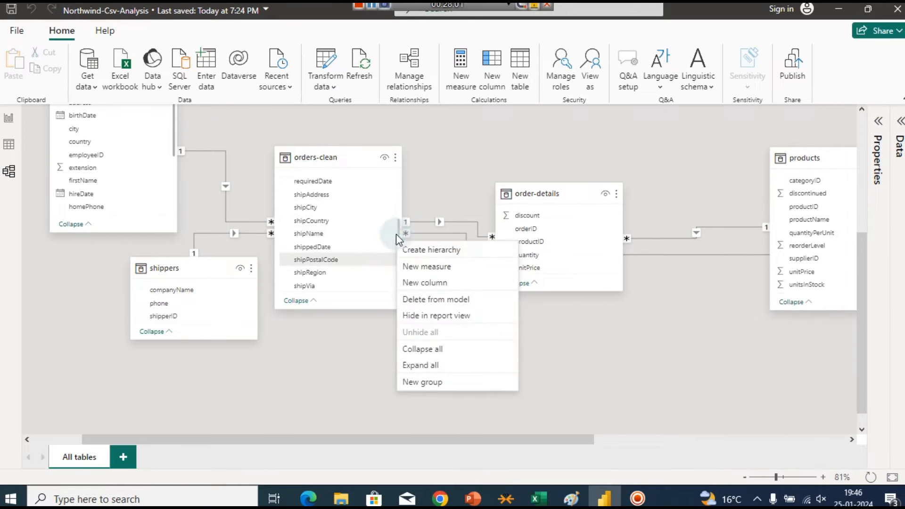
click(398, 199)
click(399, 199)
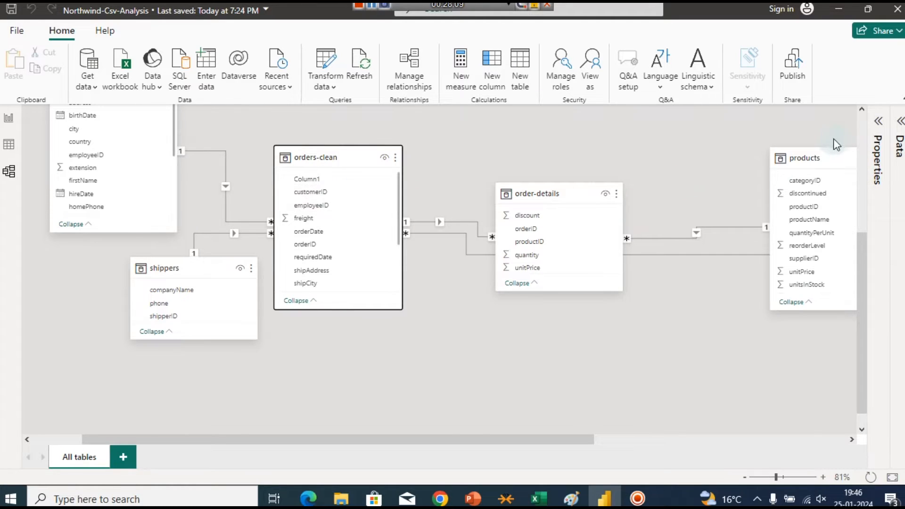
Step: Move the customers table in the model diagram to just above the order-details table, near orders-clean
click(865, 135)
drag(865, 134, 774, 265)
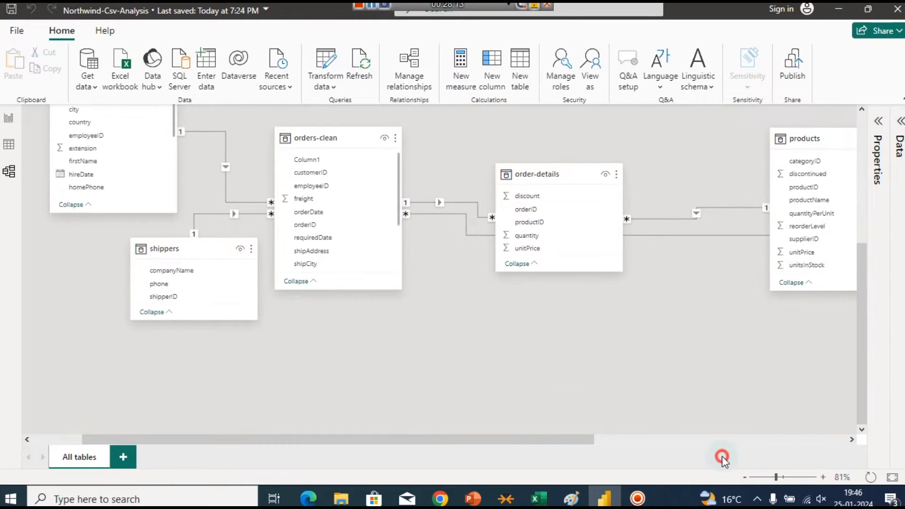
click(755, 439)
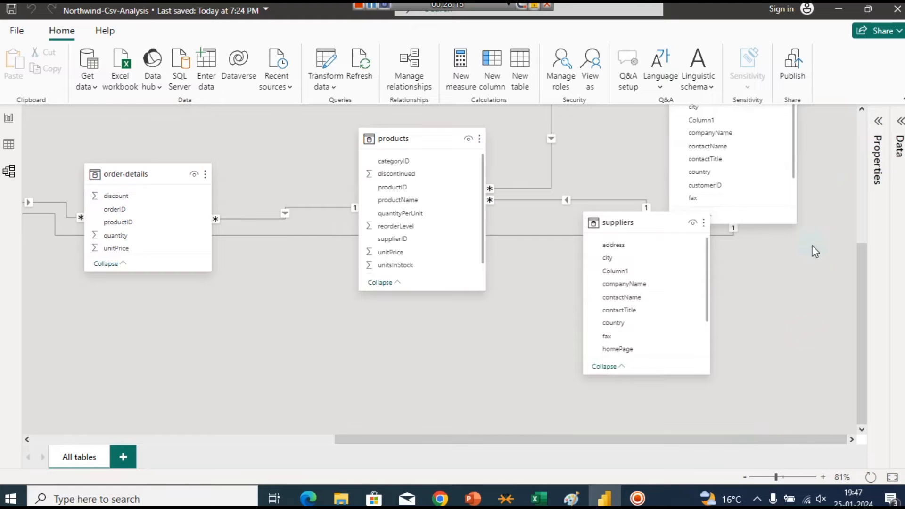
click(862, 179)
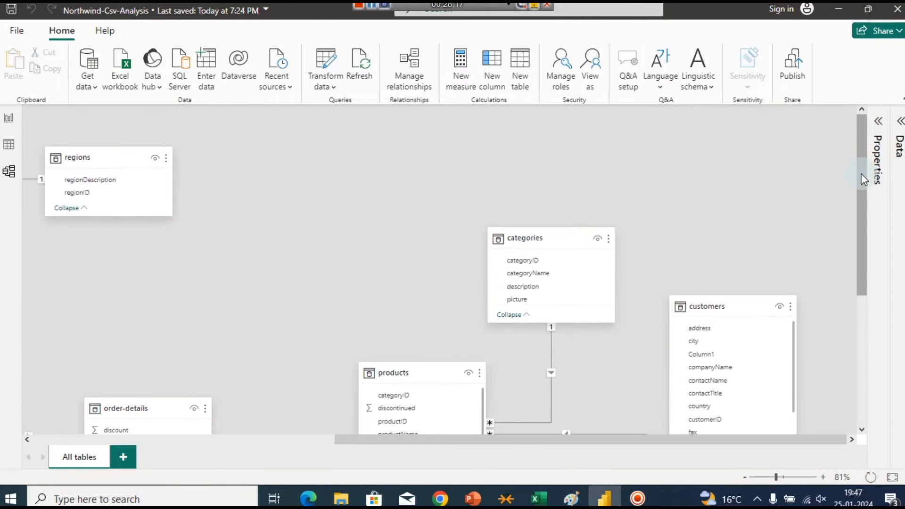
drag(862, 179, 852, 240)
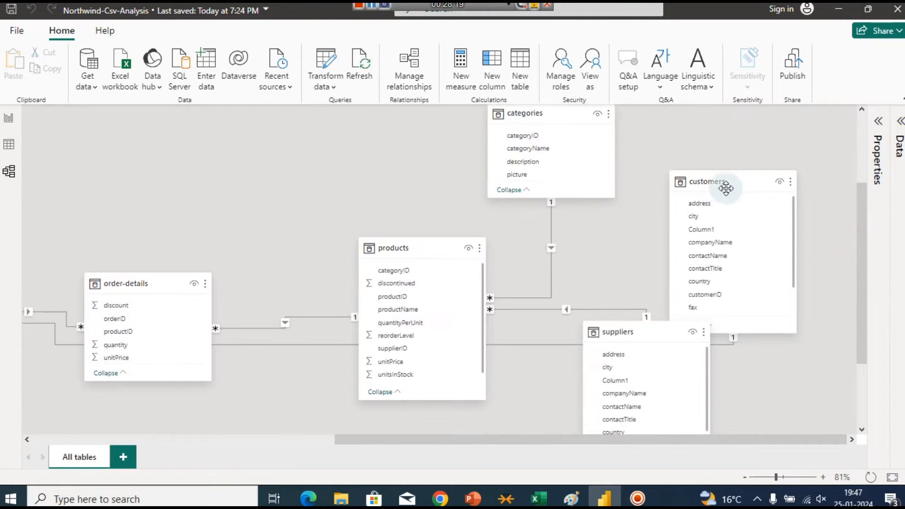
drag(726, 189, 200, 102)
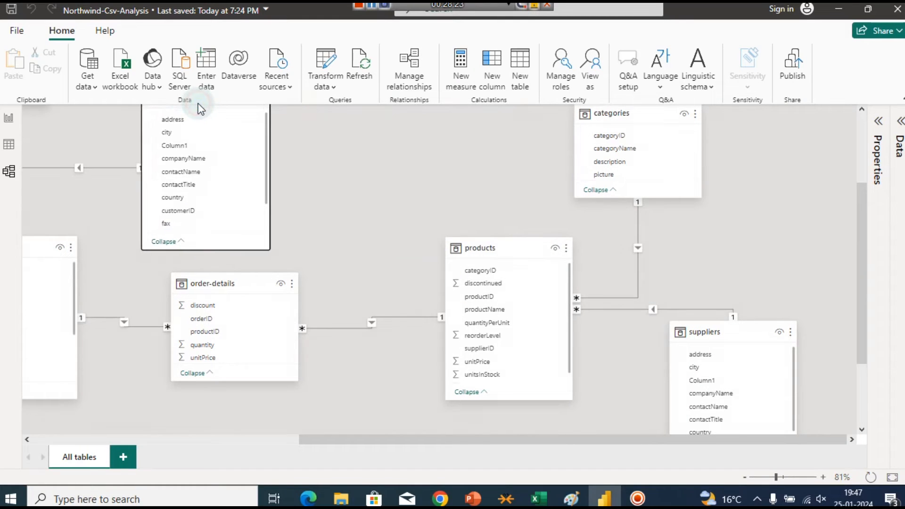
drag(347, 440, 169, 419)
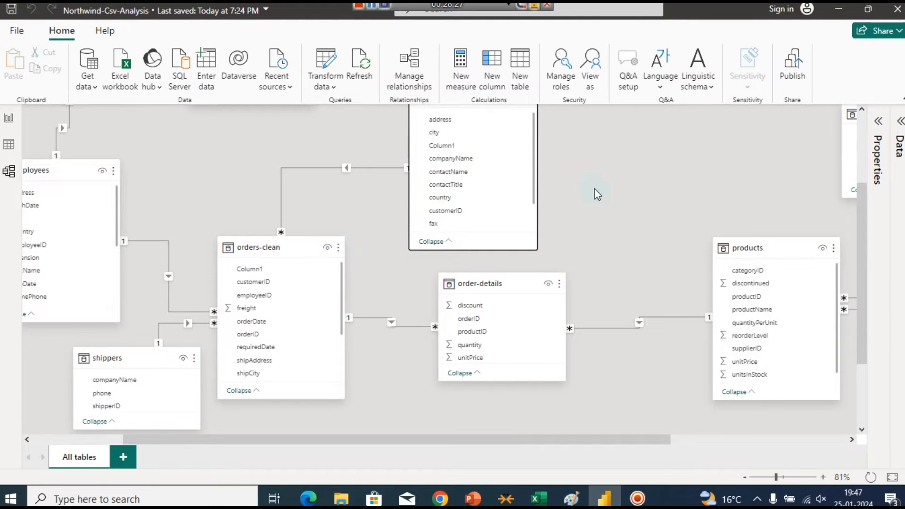
Step: Move the customers table in the model diagram to the free space beside the regions table, above products
scroll(859, 165, up, 5)
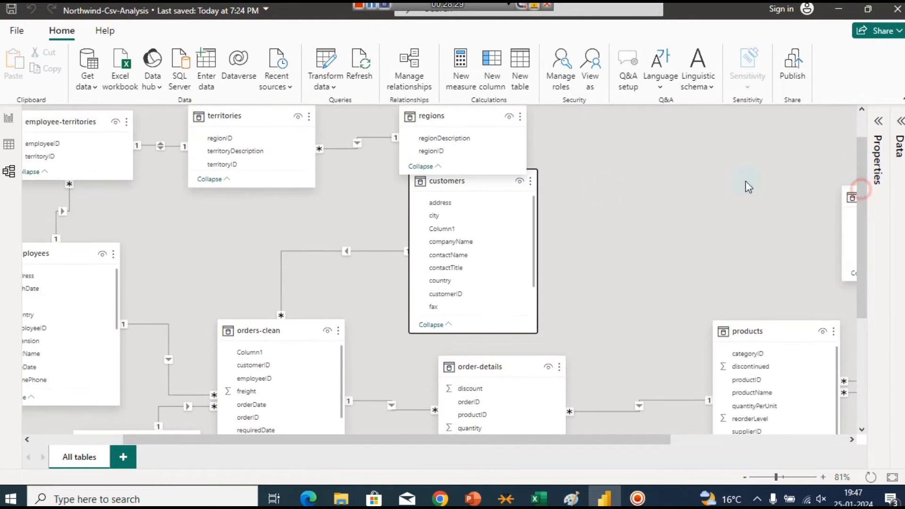
drag(467, 181, 178, 165)
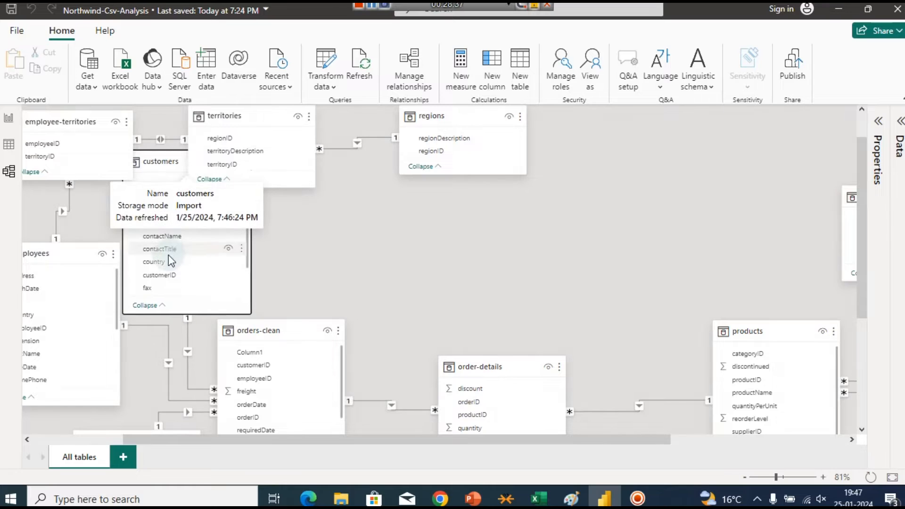
drag(162, 164, 650, 129)
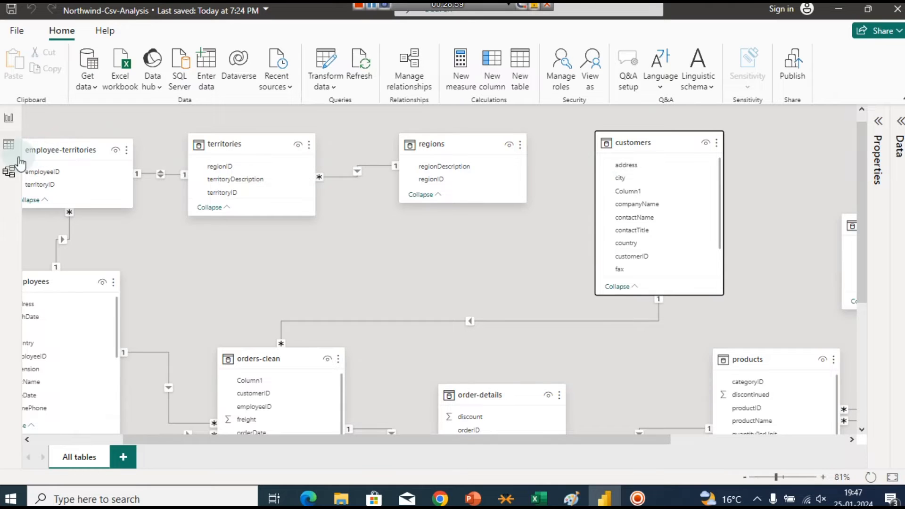
Step: Delete the empty Column1 from the customers table in the data view and collapse its field list
click(8, 145)
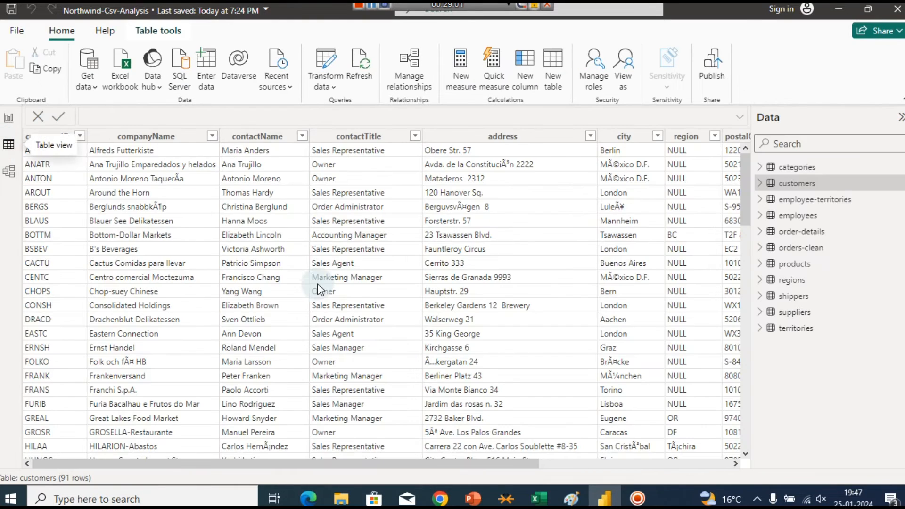
drag(403, 462, 655, 463)
click(707, 136)
right_click(707, 136)
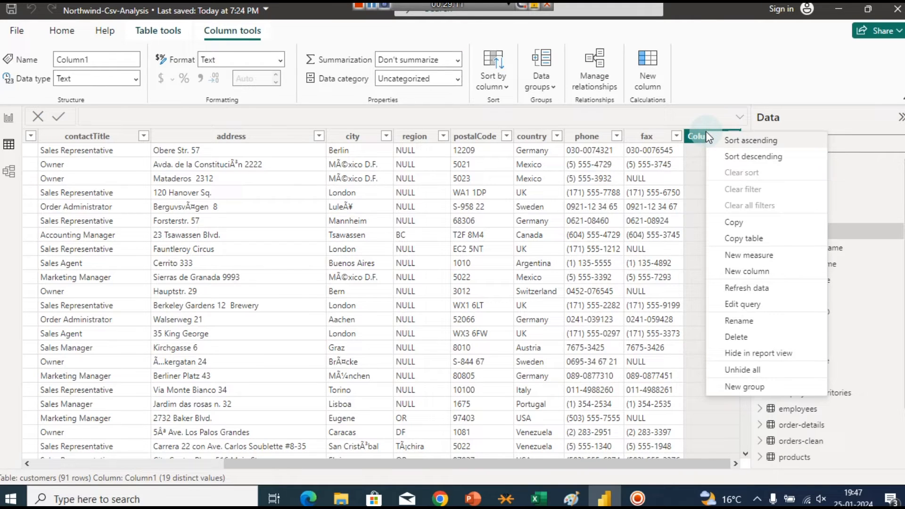
click(751, 335)
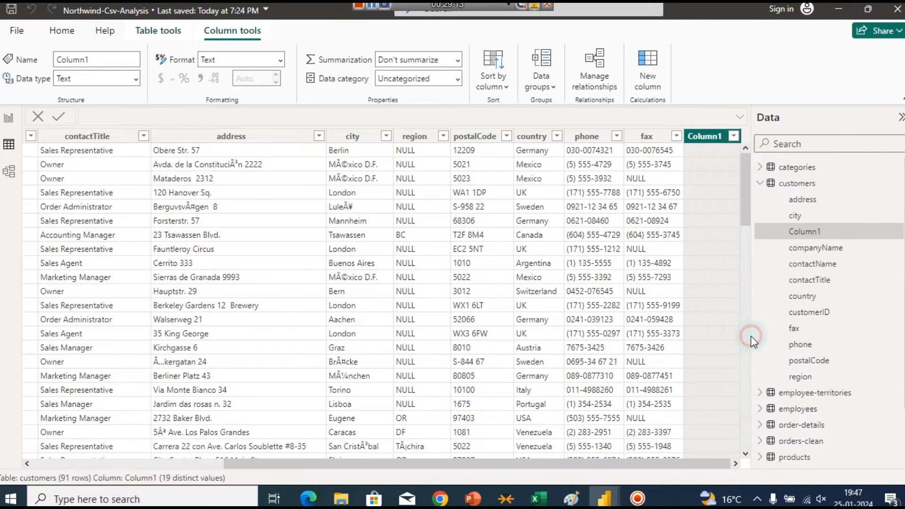
click(529, 274)
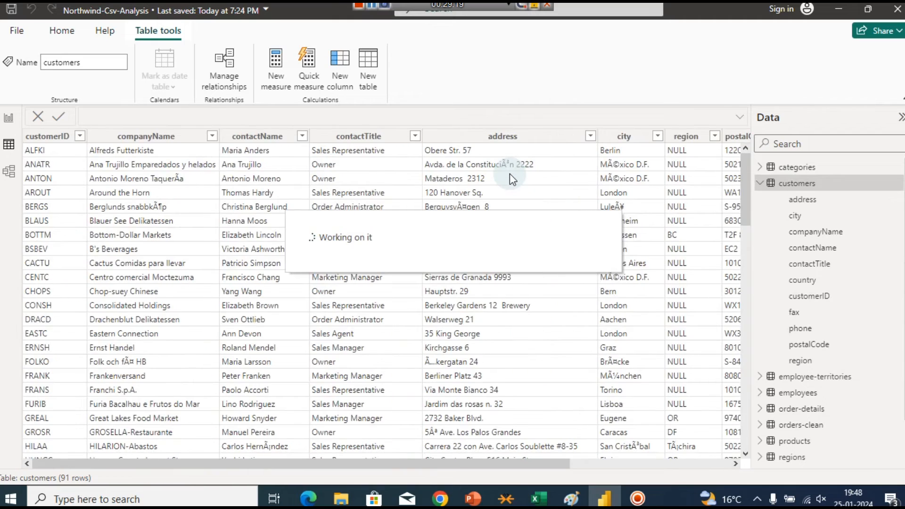
click(764, 183)
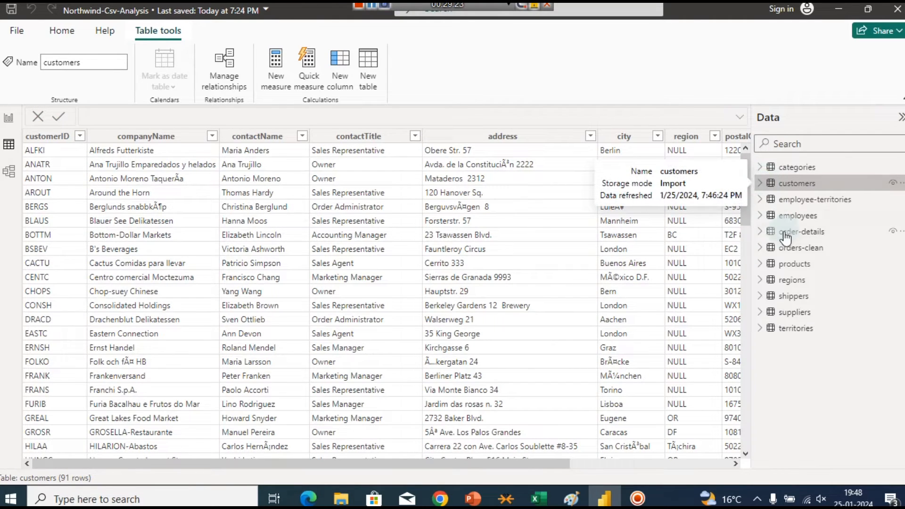
Step: Delete the empty Column1 at the end of the orders-clean table
click(796, 255)
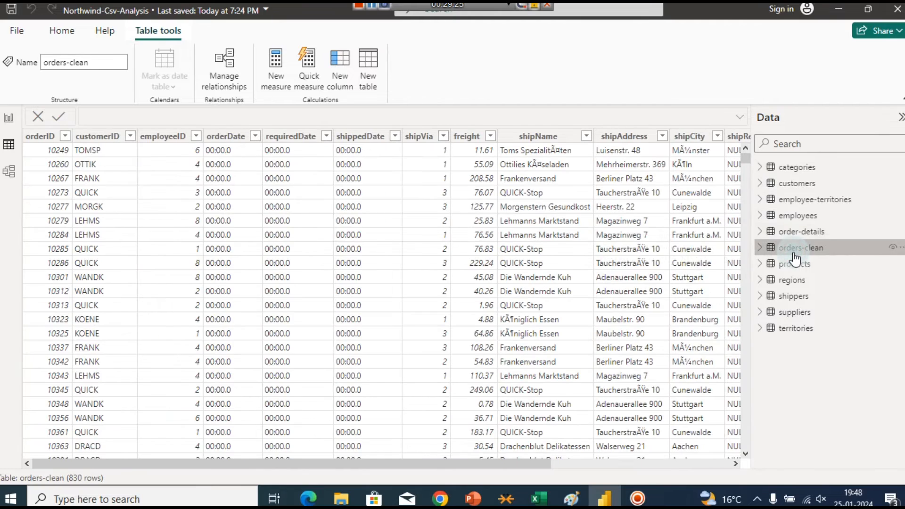
drag(440, 466, 671, 460)
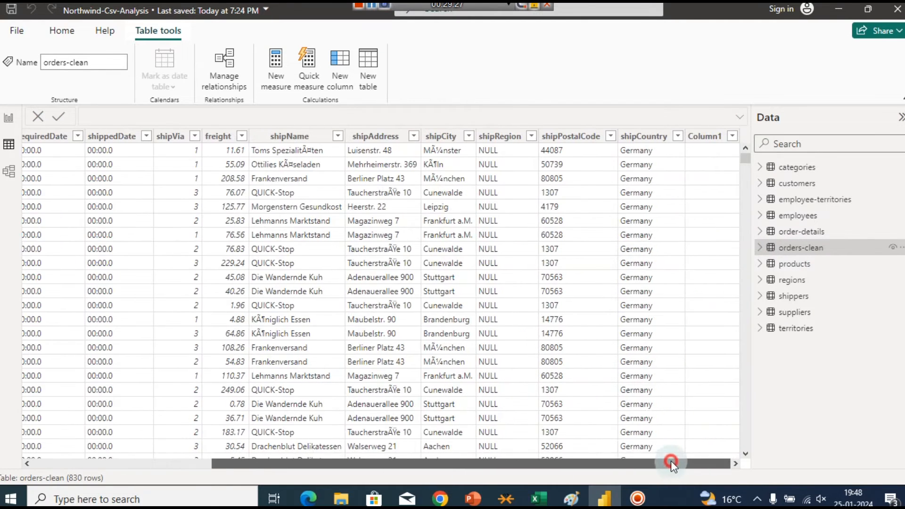
click(709, 139)
right_click(704, 128)
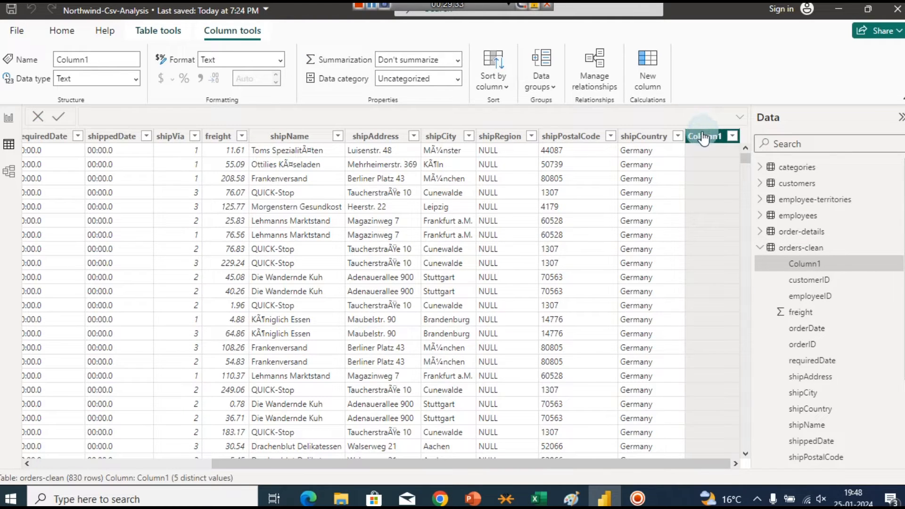
right_click(704, 128)
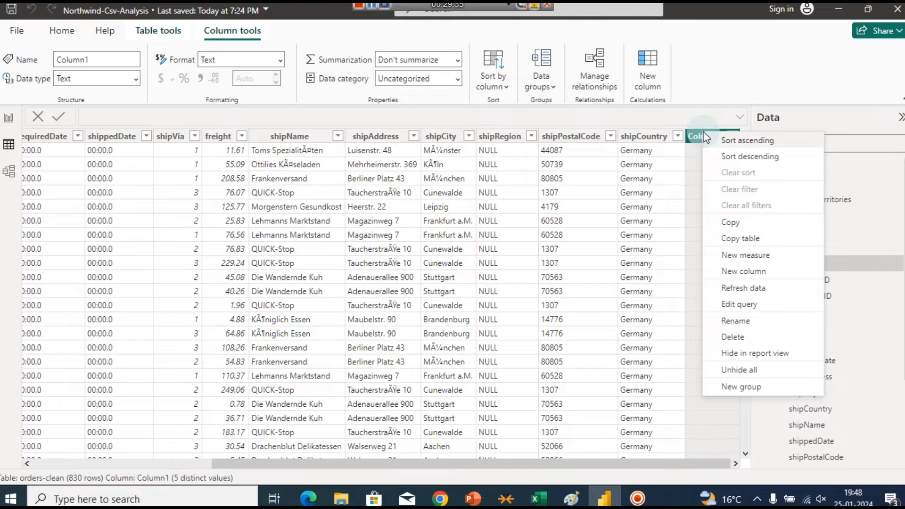
click(752, 338)
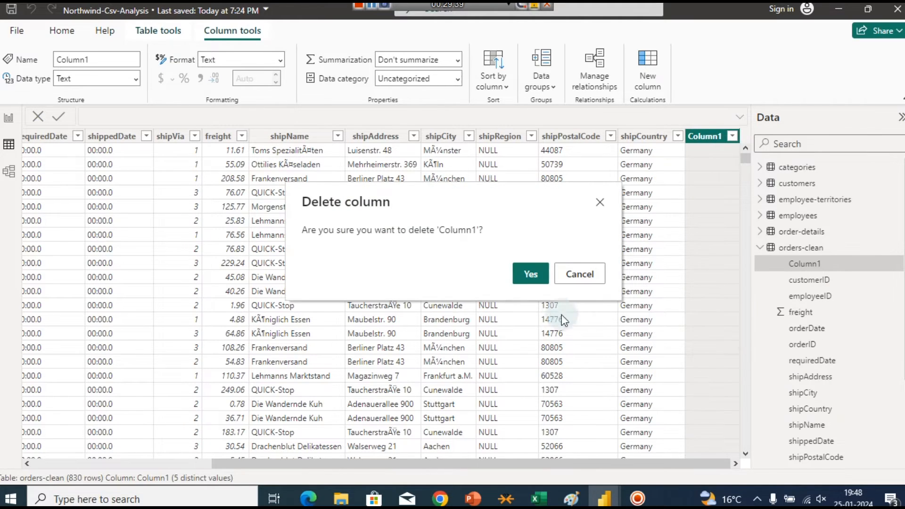
click(536, 283)
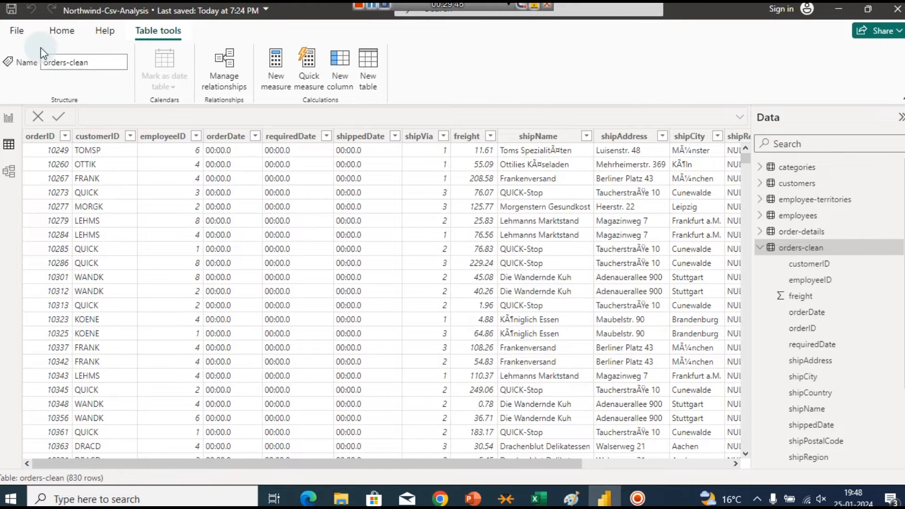
Step: Save the Northwind-Csv-Analysis file and collapse the orders-clean field list
click(18, 36)
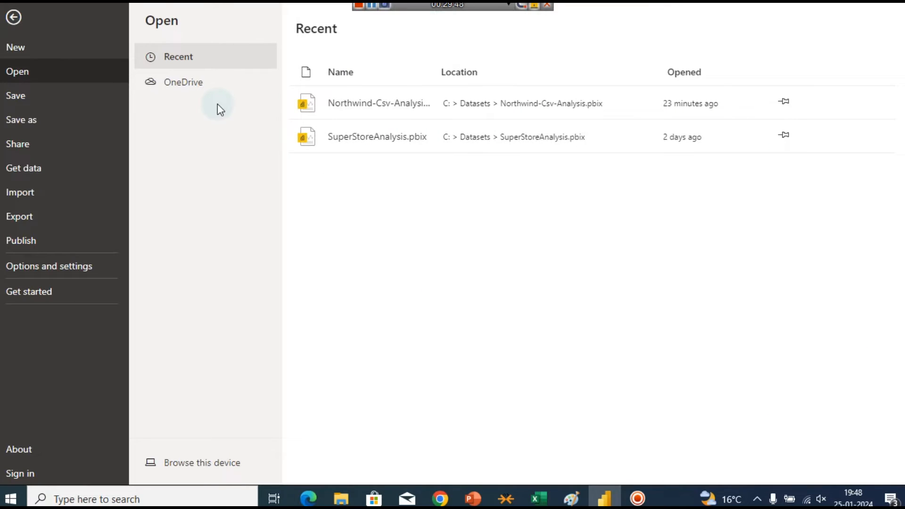
click(308, 106)
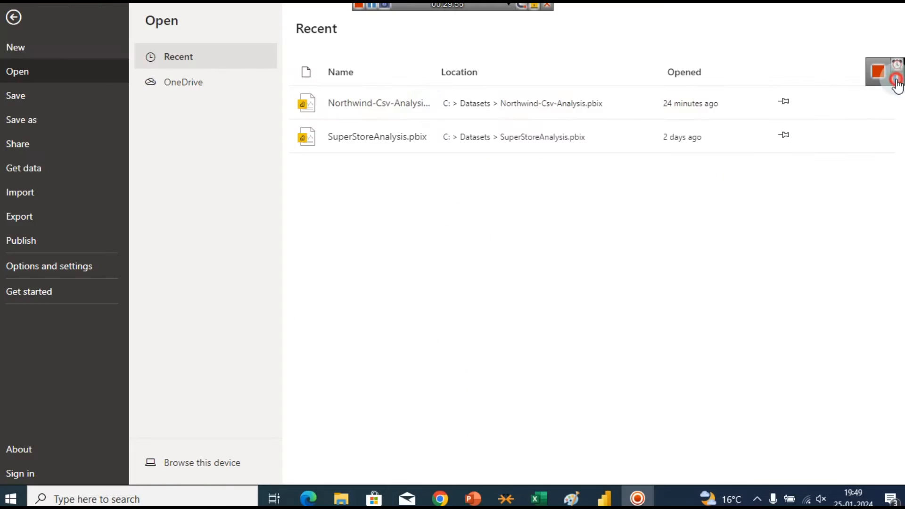
click(50, 95)
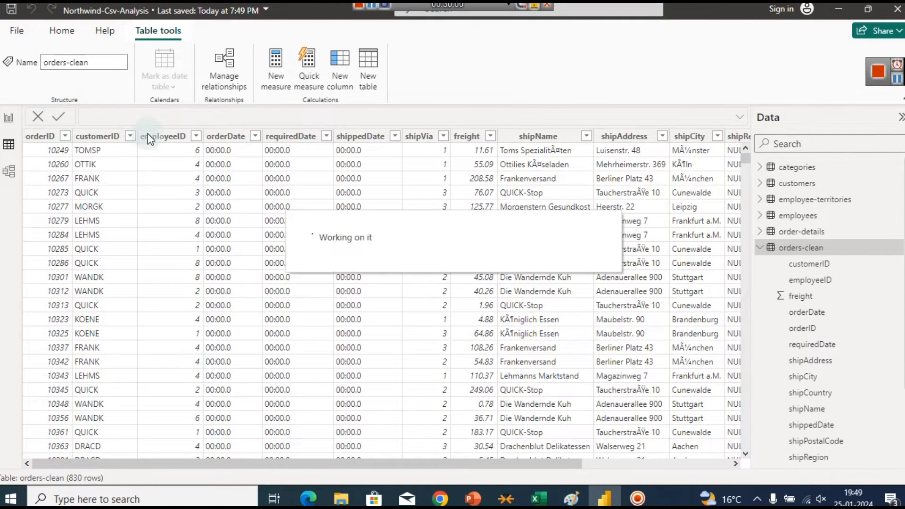
click(760, 247)
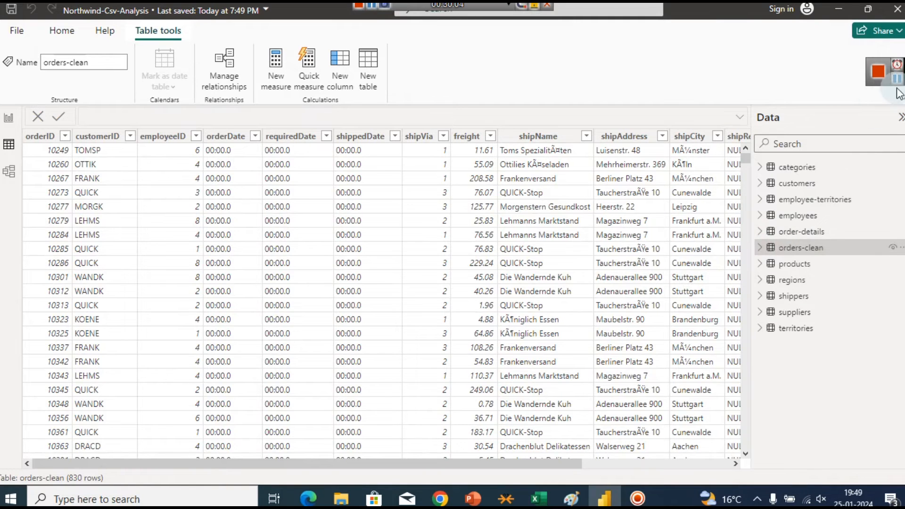
Step: Switch to Chrome and read through the 50 Northwind Practice Queries document for report ideas
key(alt+Tab)
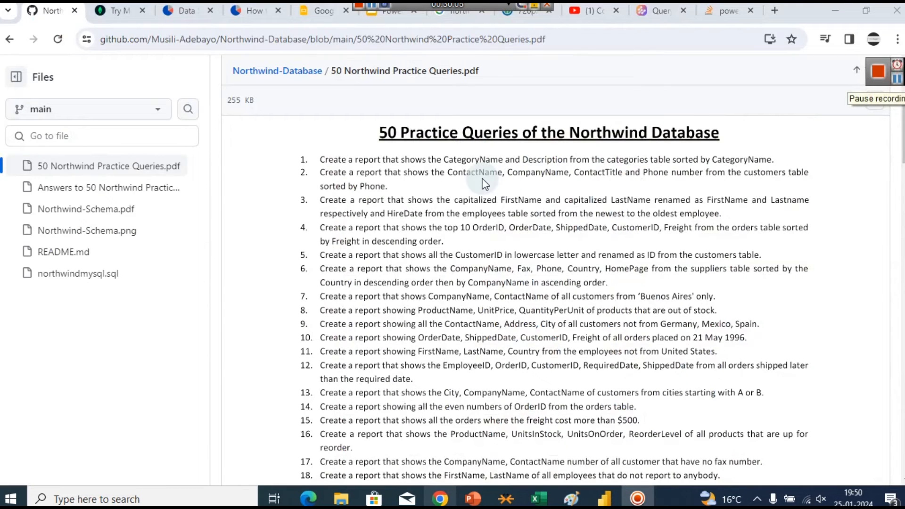
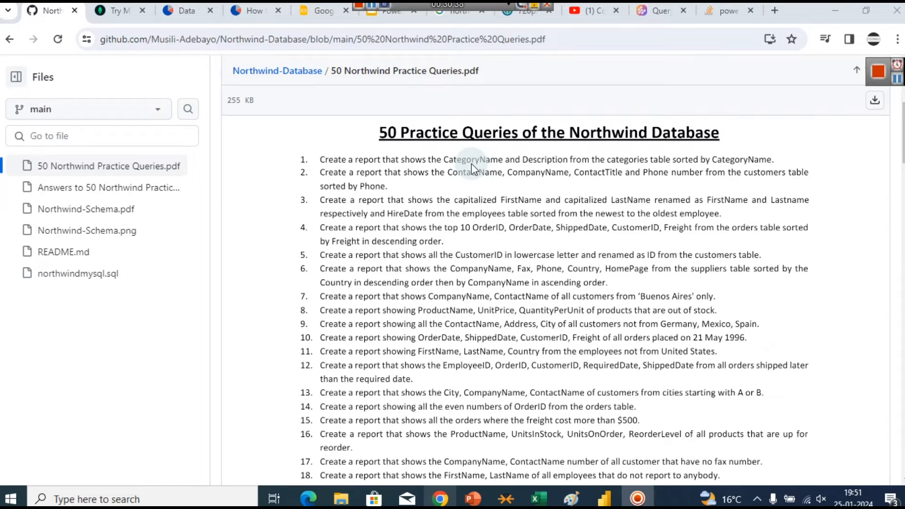
mouse_move(902, 138)
mouse_down()
mouse_move(901, 318)
mouse_move(902, 129)
mouse_move(902, 138)
mouse_up()
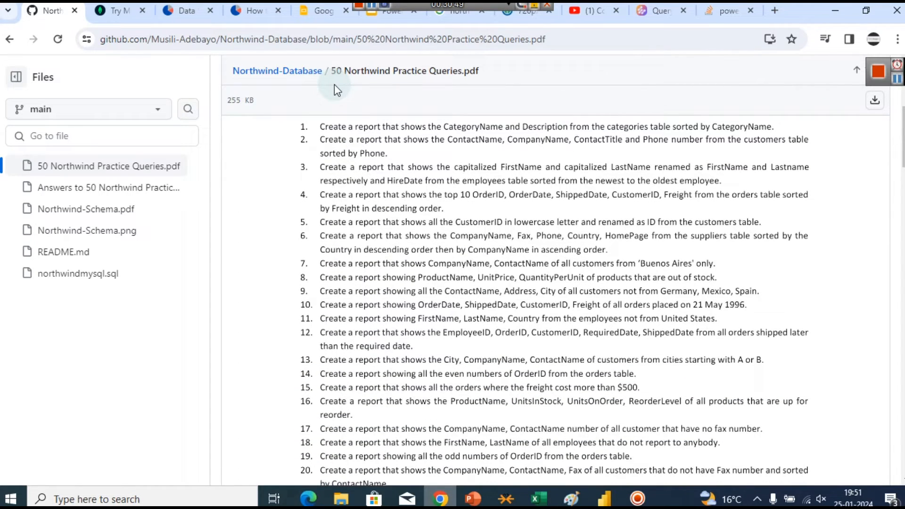
drag(904, 144, 903, 141)
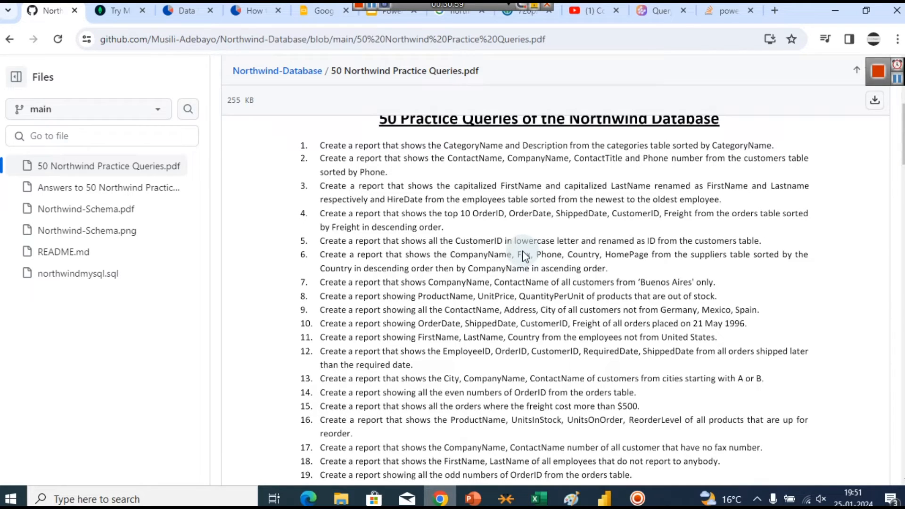
Step: Switch back to Power BI and rename report Page 1 as "CustomerName Wise Count of Orders"
click(591, 504)
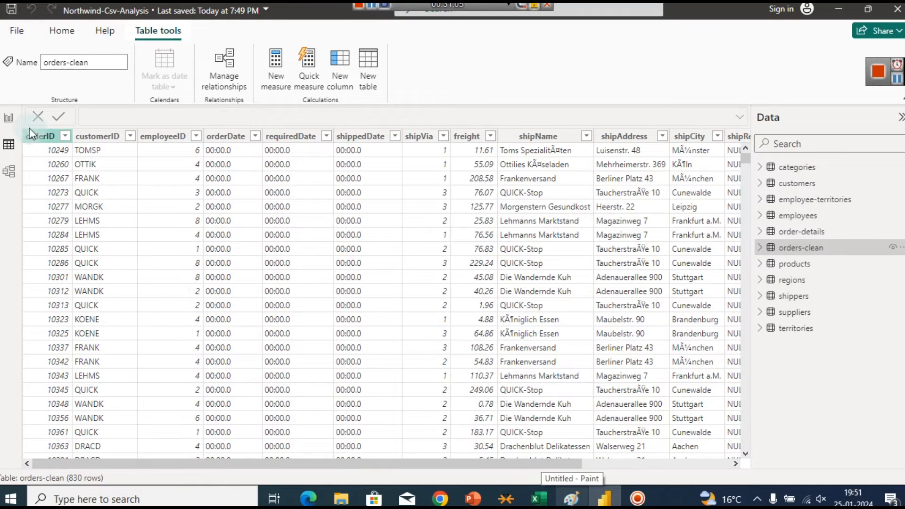
click(5, 117)
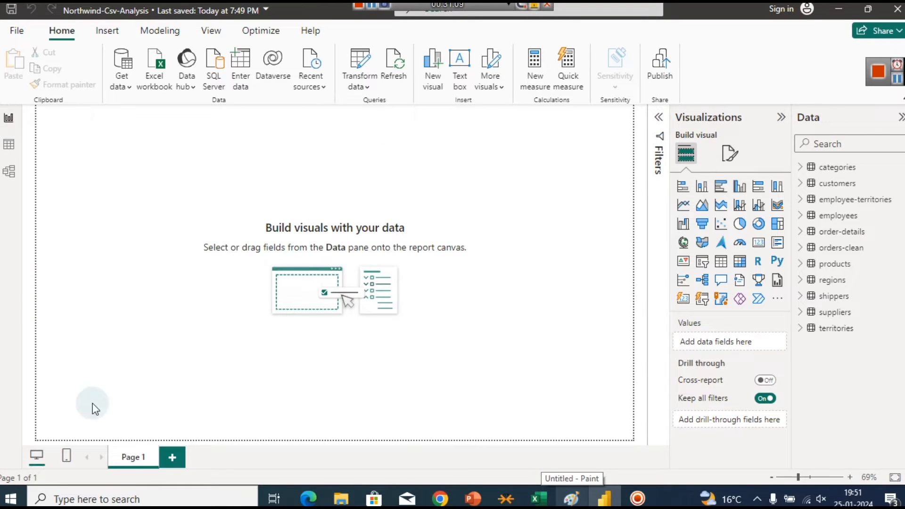
right_click(134, 457)
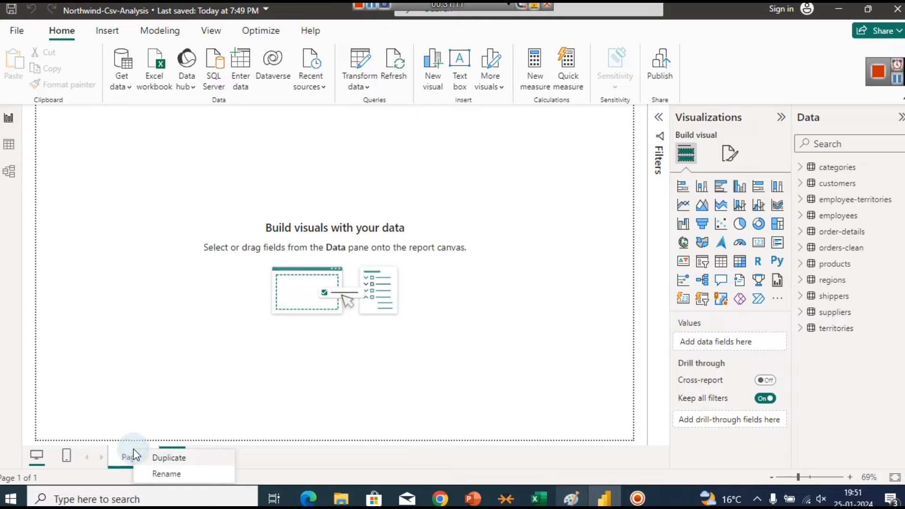
click(148, 473)
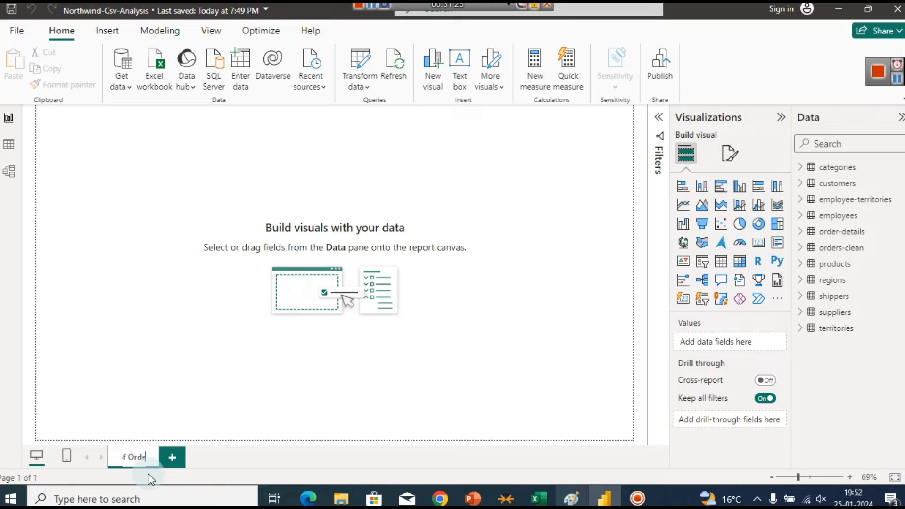
click(208, 403)
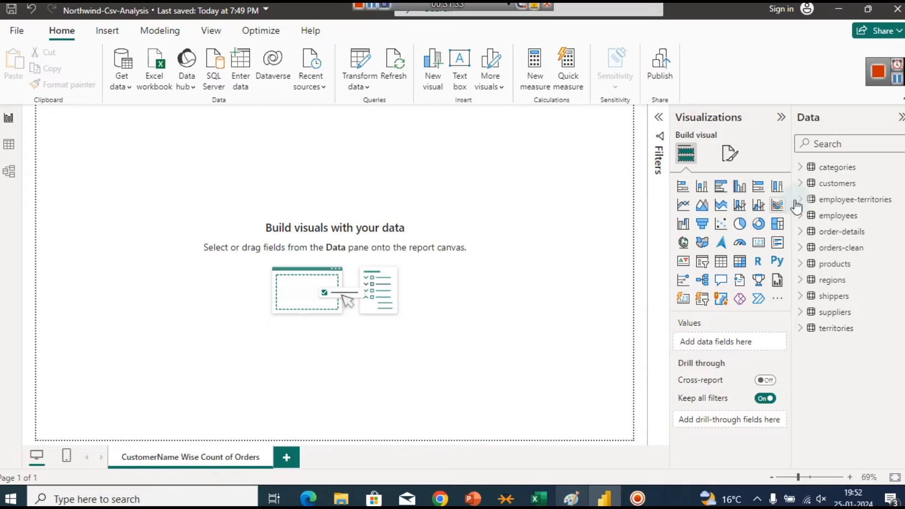
Step: Examine the customers table's data, checking the contactName column as the source of customer names
click(826, 185)
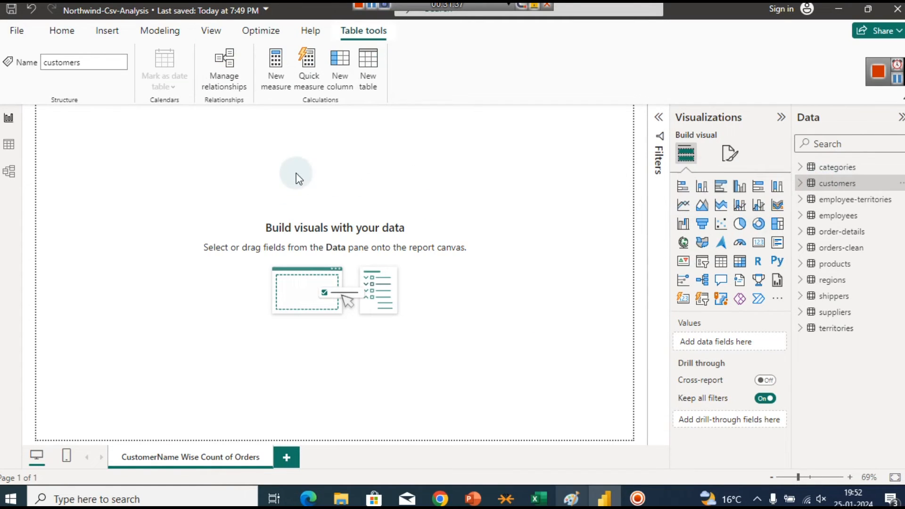
click(8, 145)
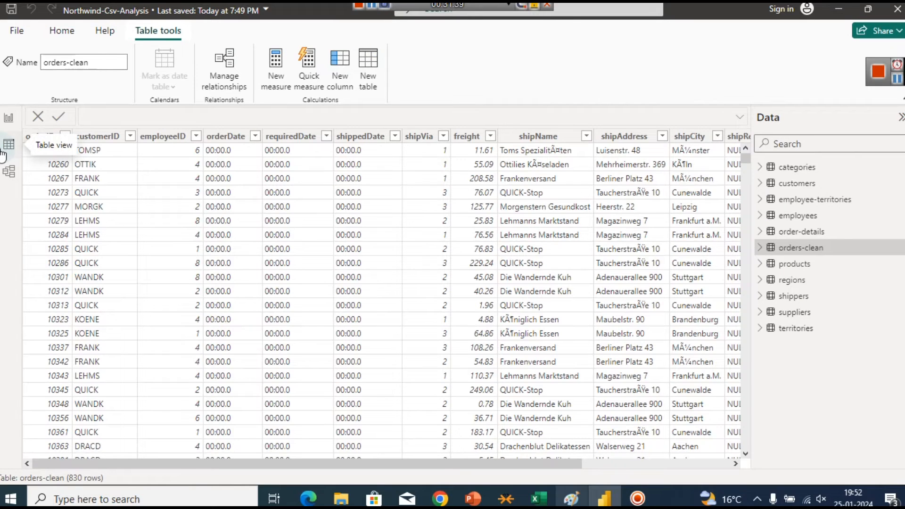
click(794, 187)
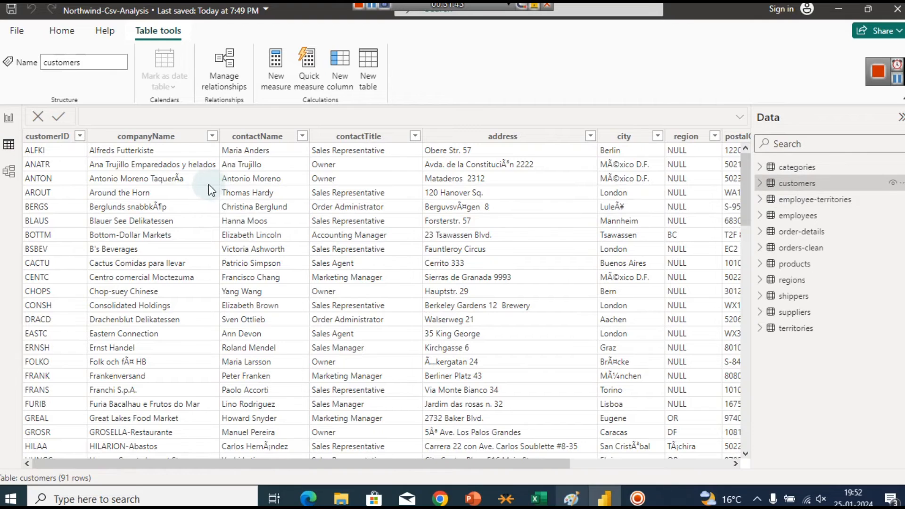
click(245, 136)
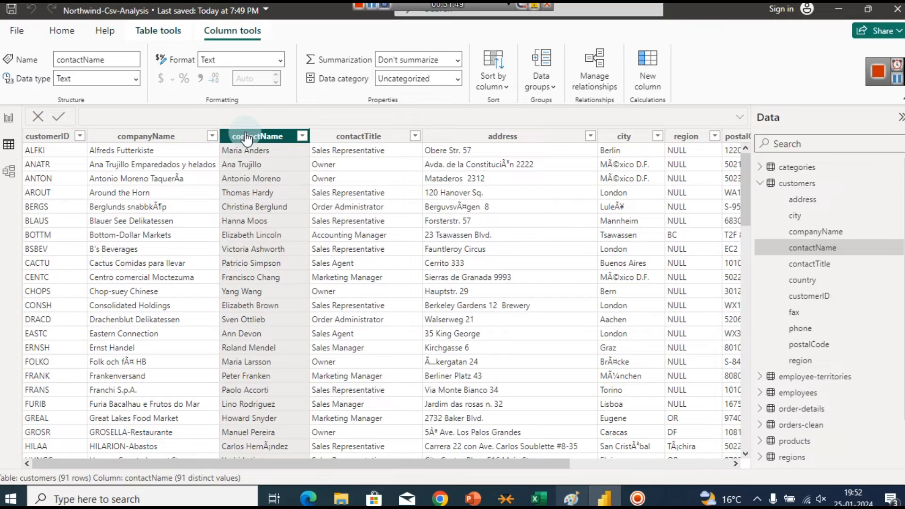
click(760, 185)
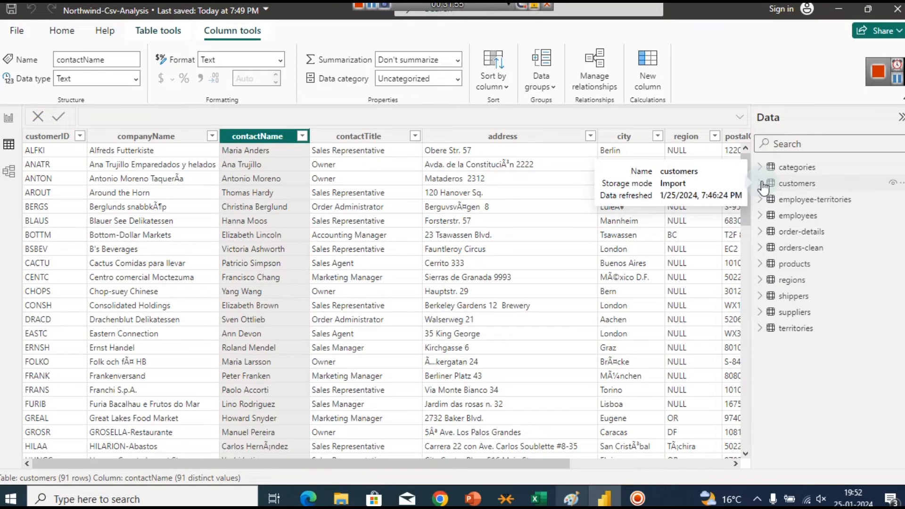
Step: Examine the order-details and orders-clean tables' data, checking the customerID column in orders-clean
click(798, 234)
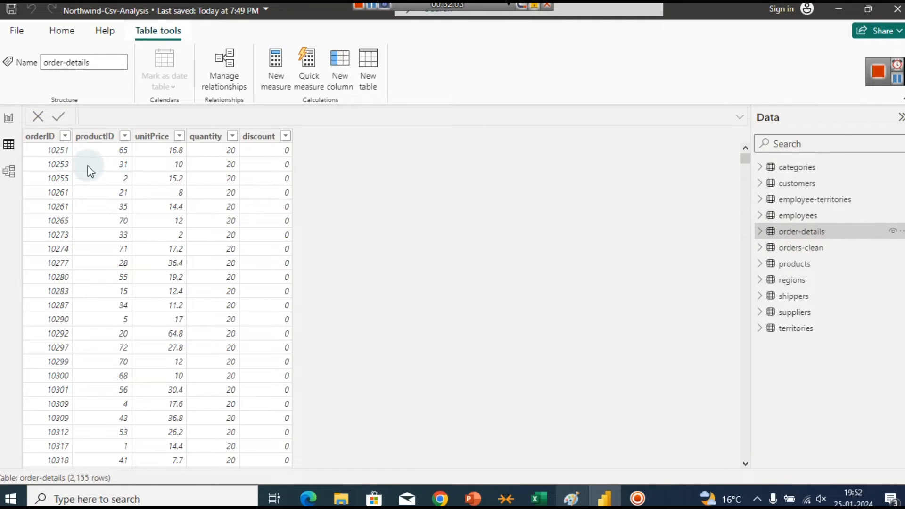
click(796, 247)
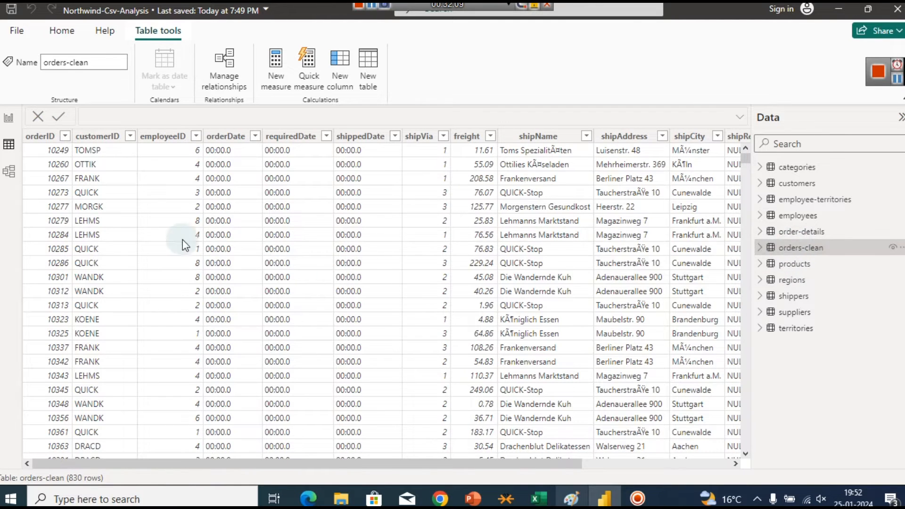
click(102, 137)
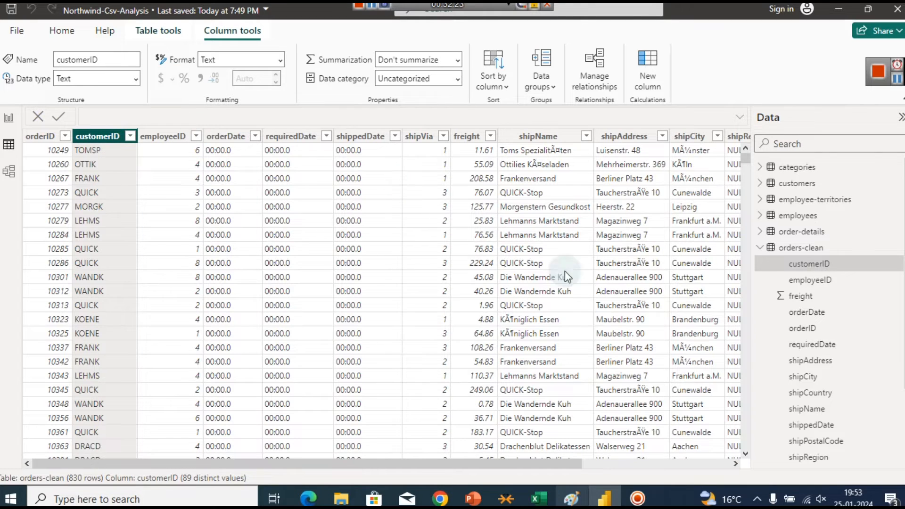
Step: Add the customers table's contactName field to the report page as a table visual and enlarge the visual
click(762, 250)
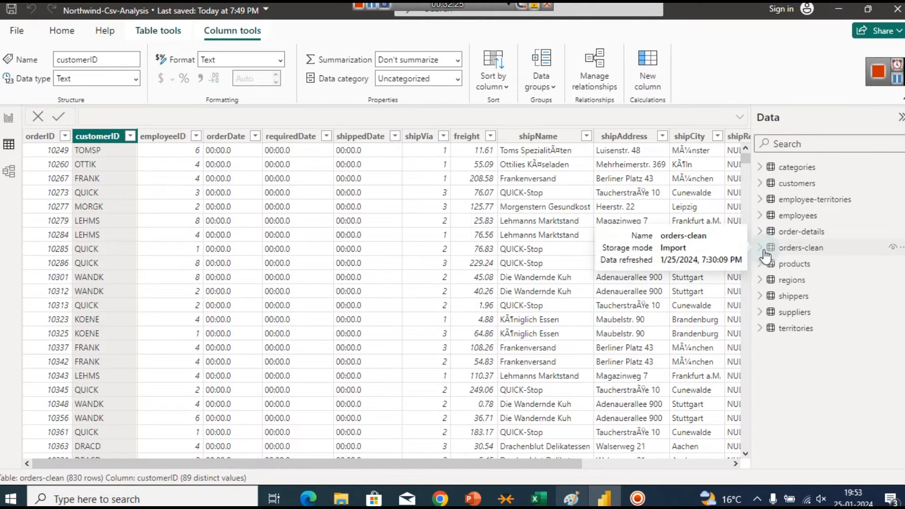
click(16, 120)
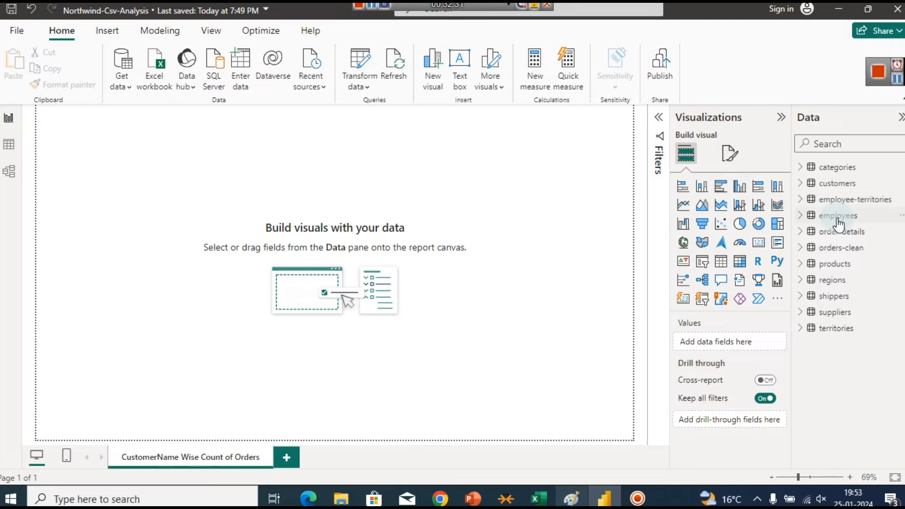
click(800, 185)
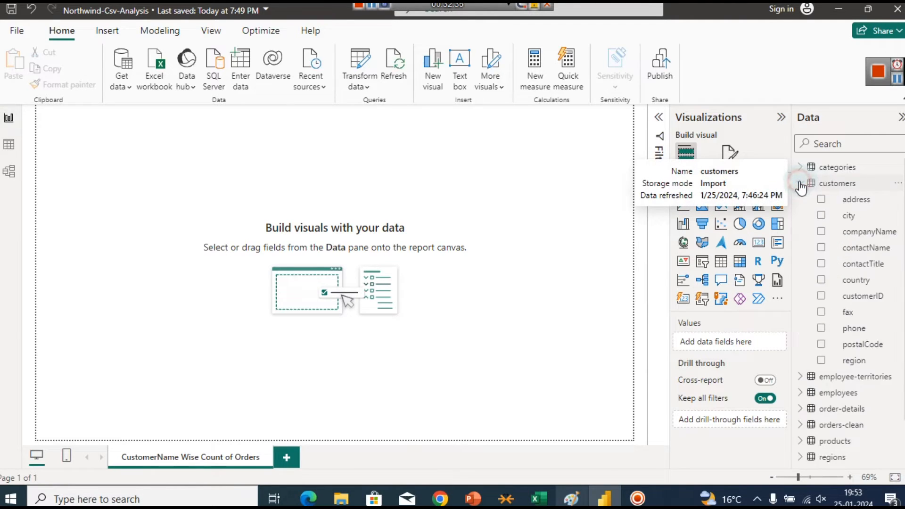
click(821, 249)
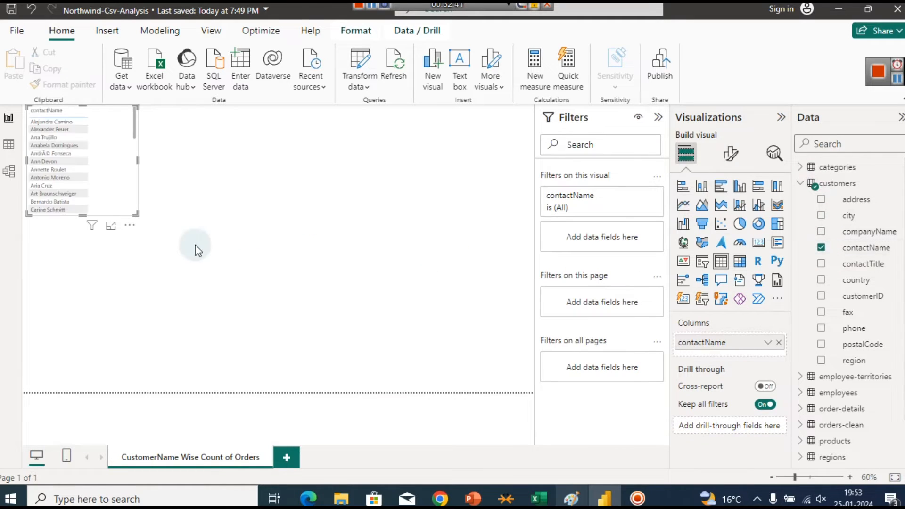
drag(136, 215, 249, 345)
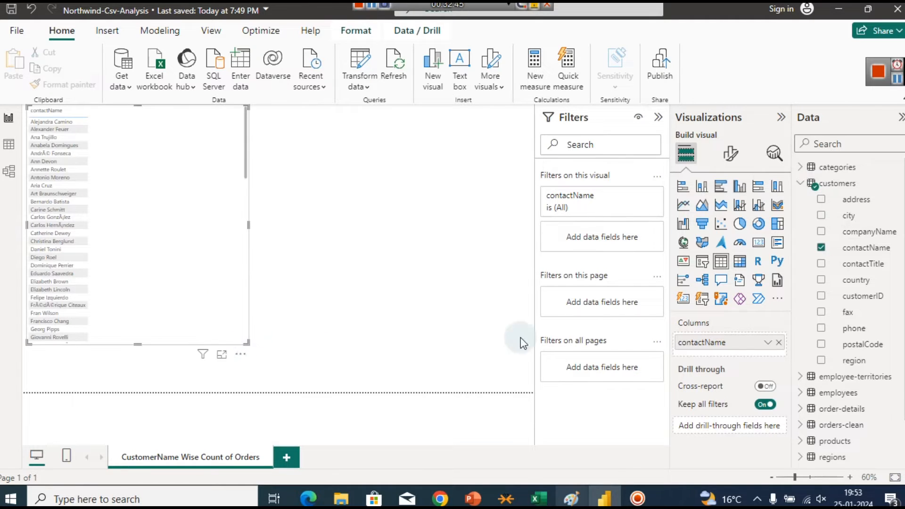
Step: Collapse the customers fields and expand the orders-clean table to list its fields for the report
click(801, 184)
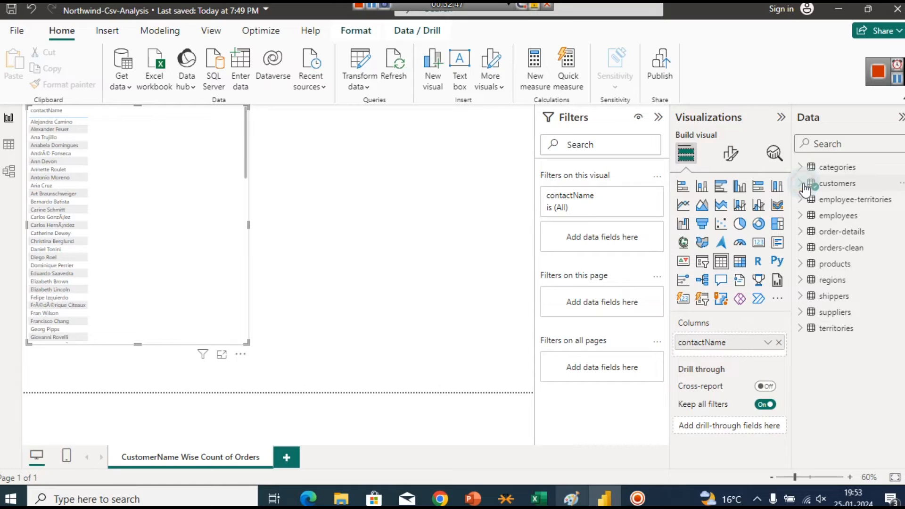
click(810, 251)
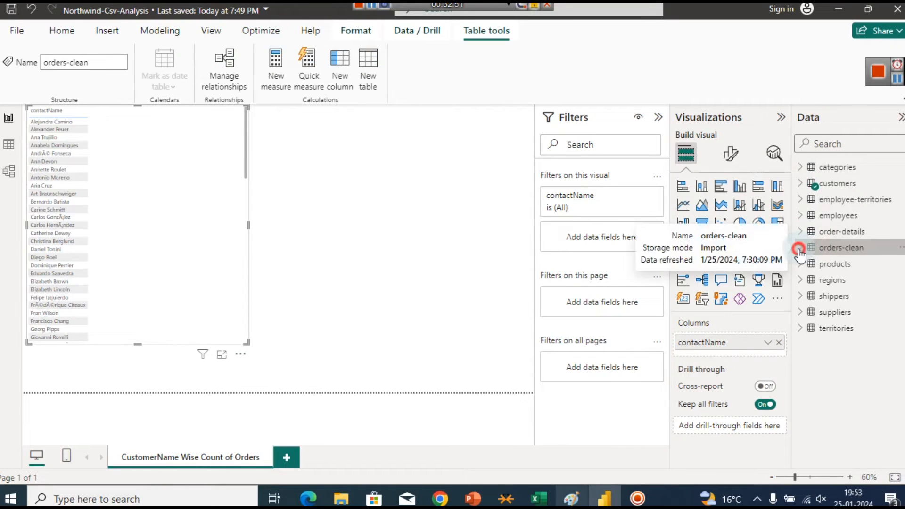
click(800, 249)
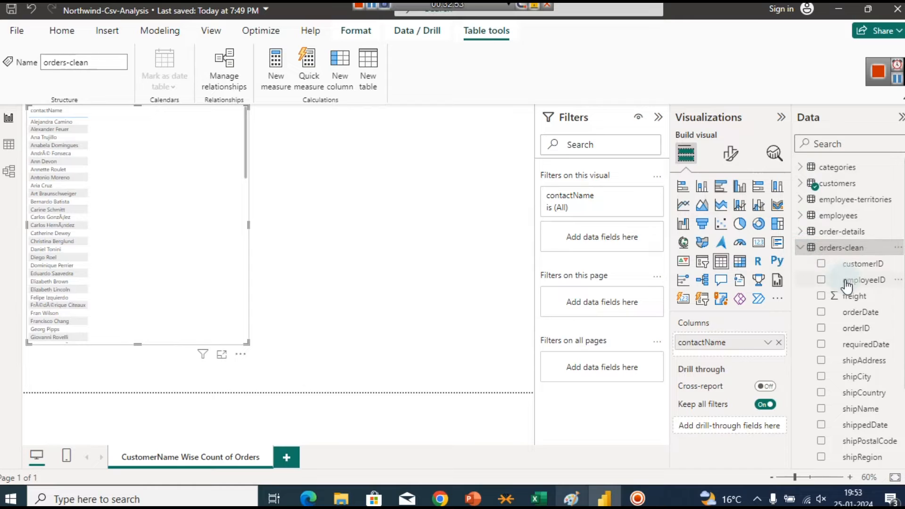
scroll(893, 267, down, 1)
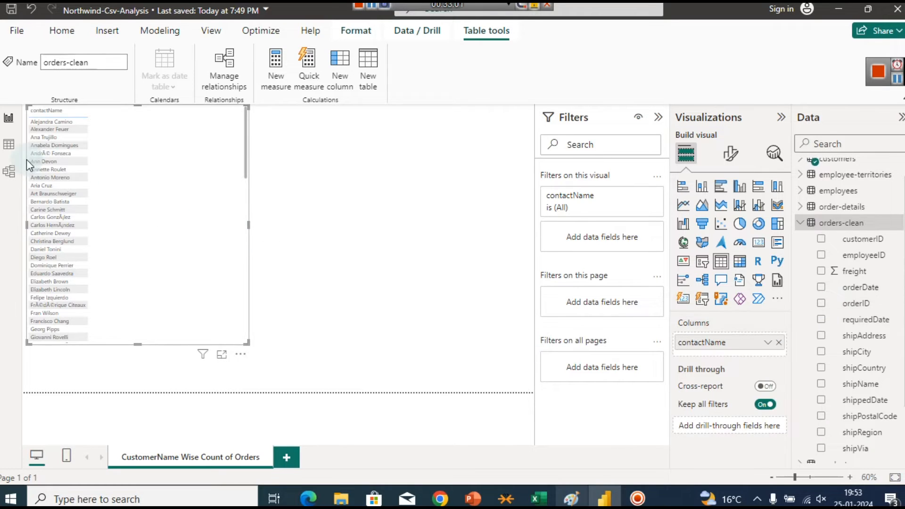
Step: Examine the order-details table's data, comparing repeated orderID values with their productID values
click(8, 144)
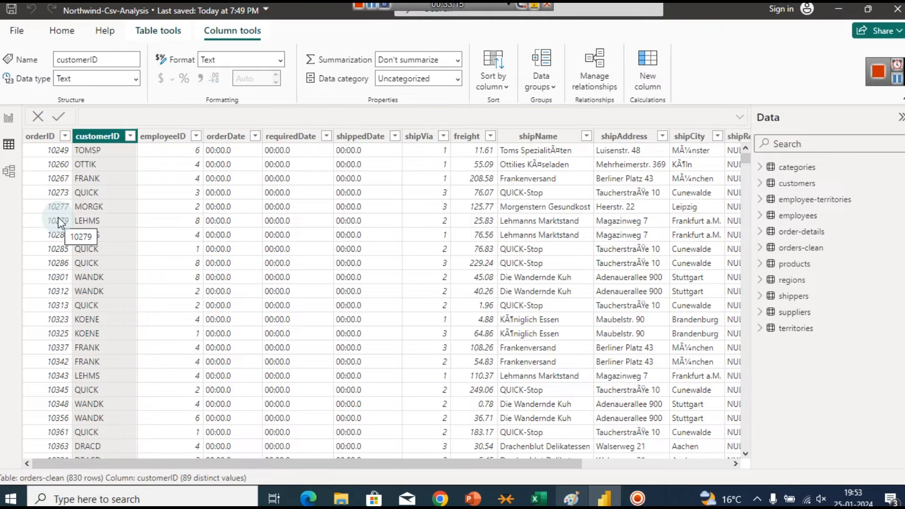
click(804, 265)
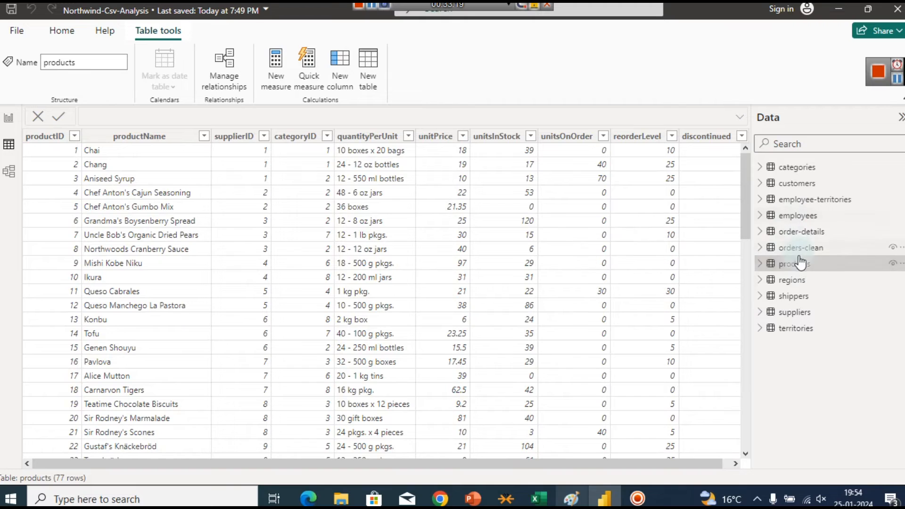
click(810, 237)
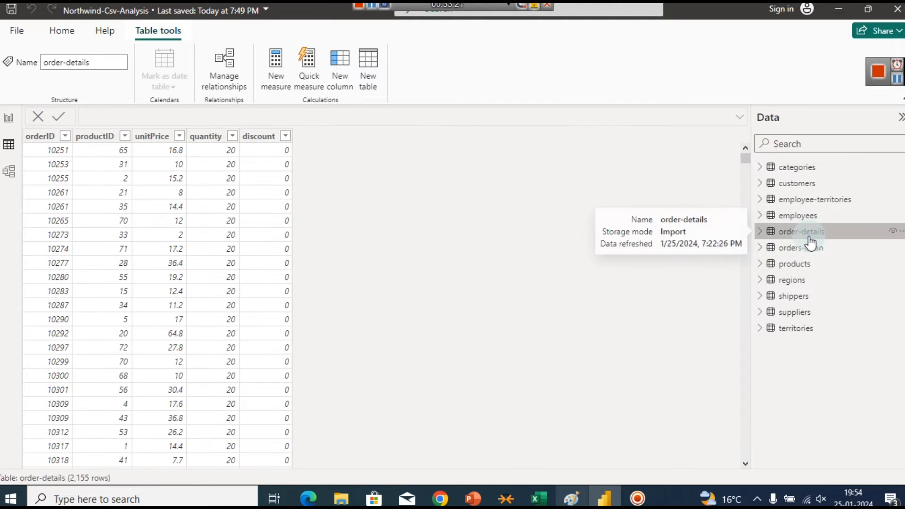
click(52, 150)
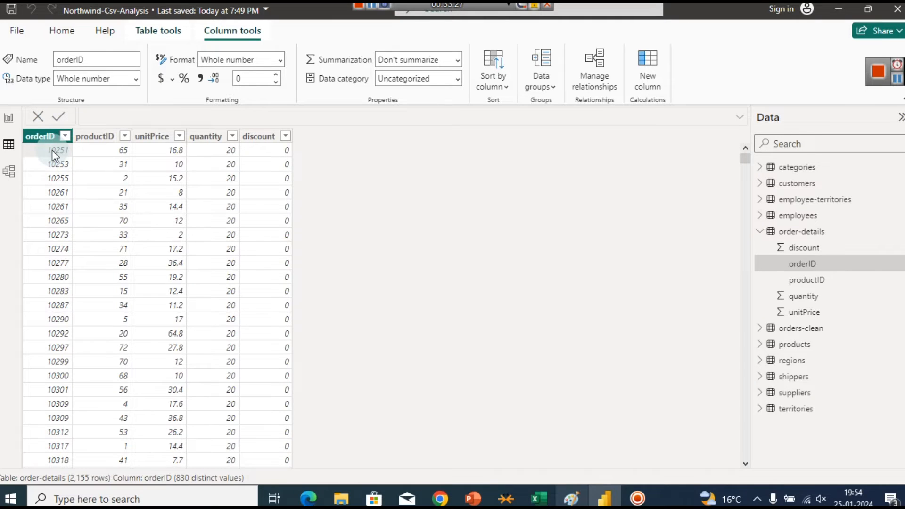
key(Down)
key(Down)
key(Down)
key(Down)
key(Up)
key(Down)
key(Up)
key(Right)
key(Down)
key(Up)
key(Down)
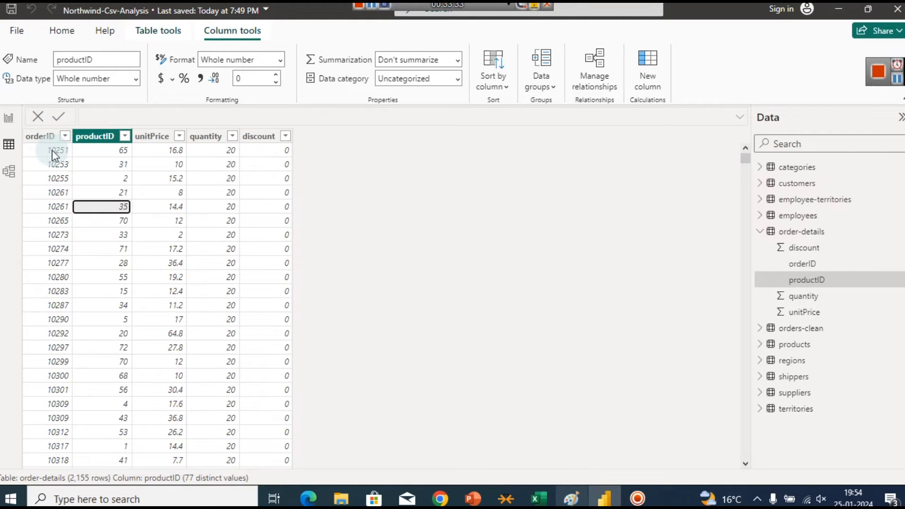
key(Down)
key(Left)
key(Down)
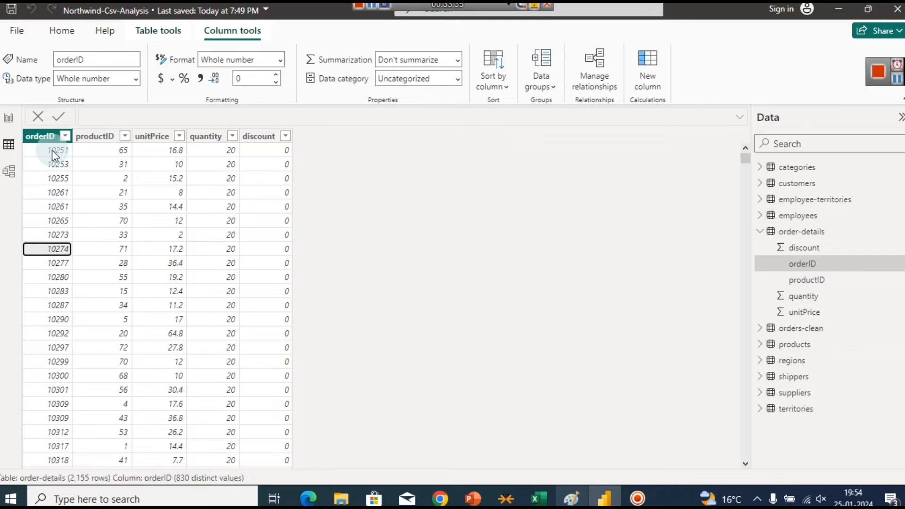
key(Down)
key(Down)
key(Down)
key(Down)
key(Down)
key(Down)
key(Down)
key(Down)
key(Down)
key(Down)
key(Down)
key(Down)
key(Down)
key(Down)
key(Down)
key(Down)
key(Down)
key(Down)
key(Down)
key(Down)
key(Down)
key(Down)
key(Down)
key(Down)
key(Down)
key(Down)
key(Down)
key(Down)
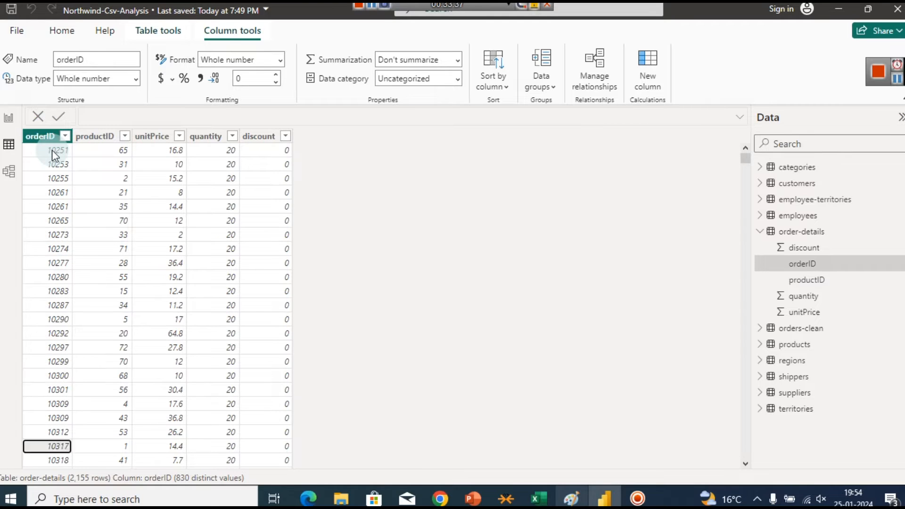
key(Up)
key(Up)
key(Up)
key(Up)
key(Up)
key(Up)
key(Up)
key(Up)
key(Up)
key(Up)
key(Up)
key(Up)
key(Up)
key(Up)
key(Up)
key(Up)
key(Up)
key(Up)
key(Up)
key(Up)
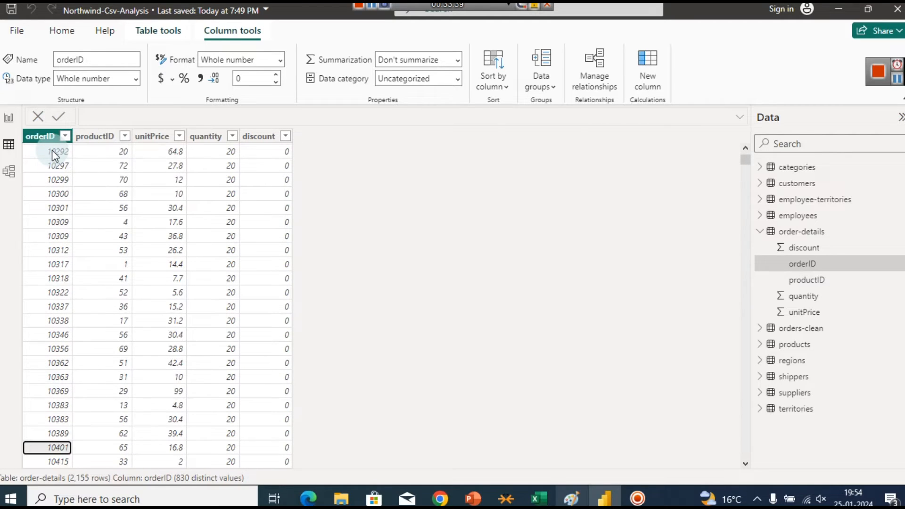
key(Up)
key(Up)
key(Up)
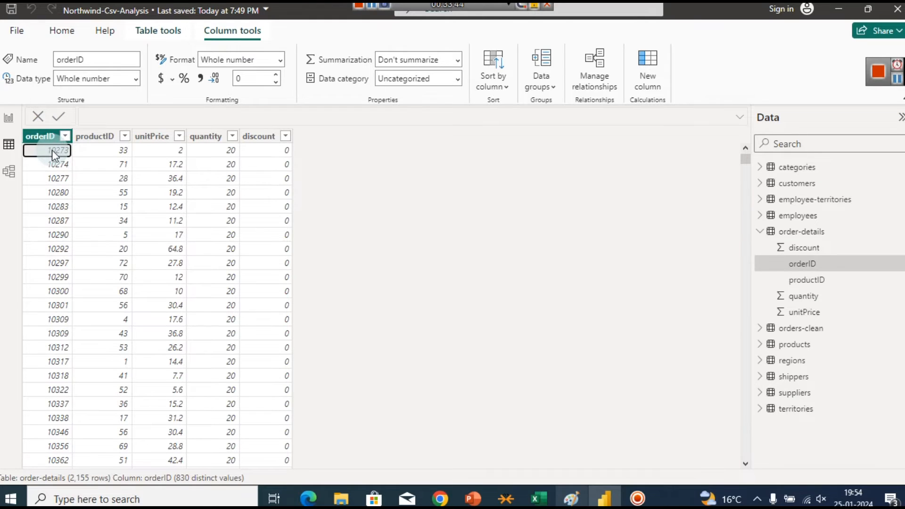
Step: Add the orderID field from orders-clean to the contactName table visual and check its rows in focus mode
click(11, 117)
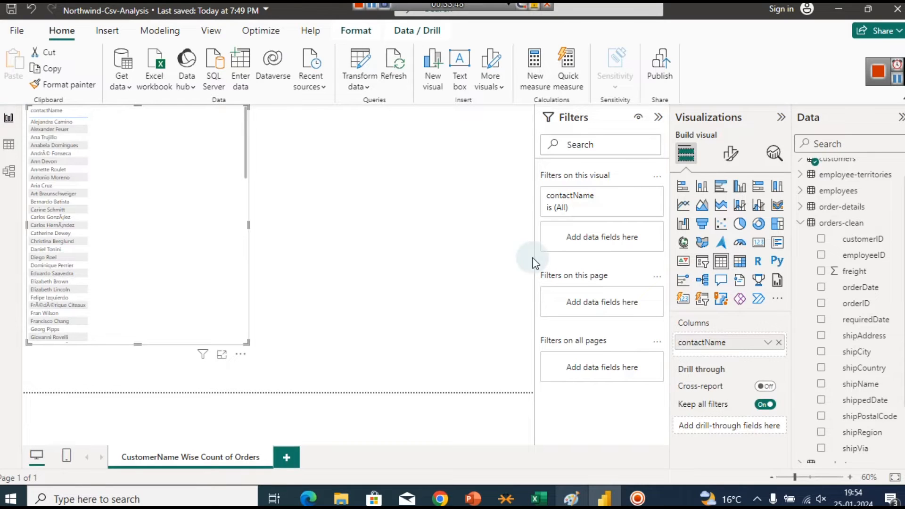
click(822, 304)
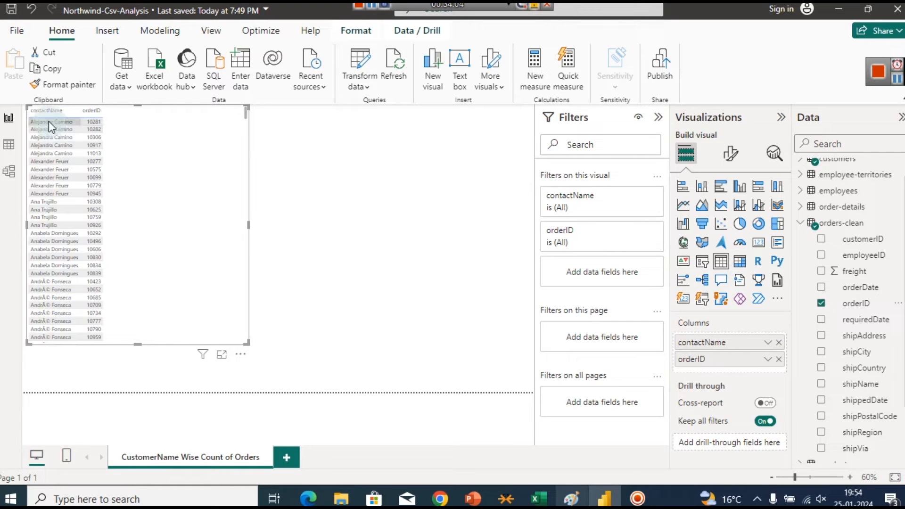
click(220, 355)
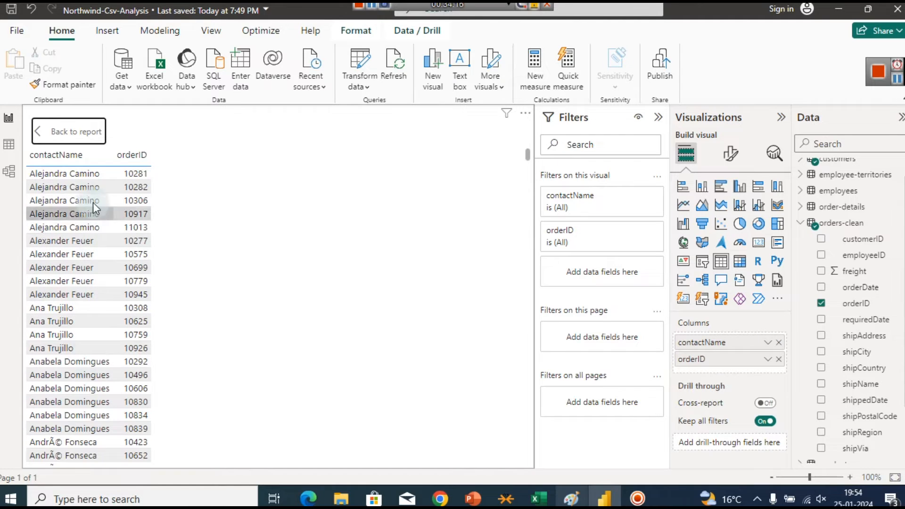
click(38, 131)
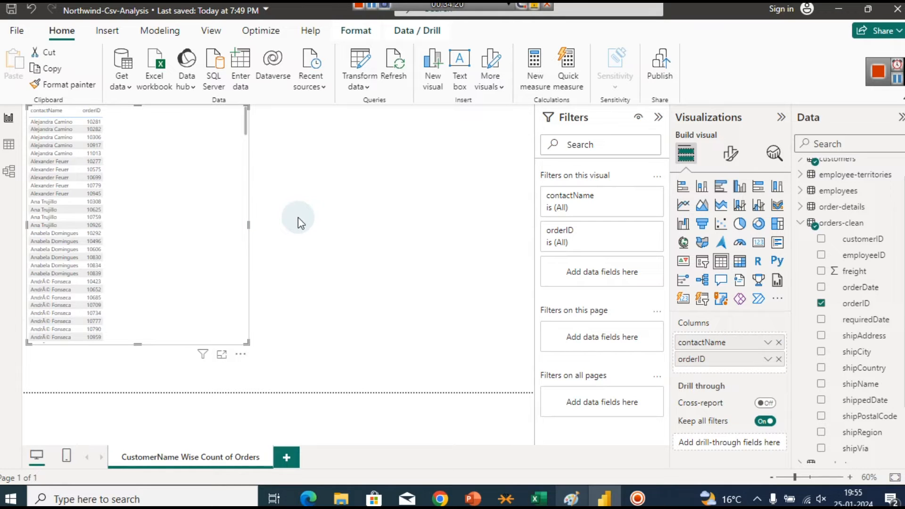
Step: Set the orderID column in the table visual to summarize by Count
click(768, 360)
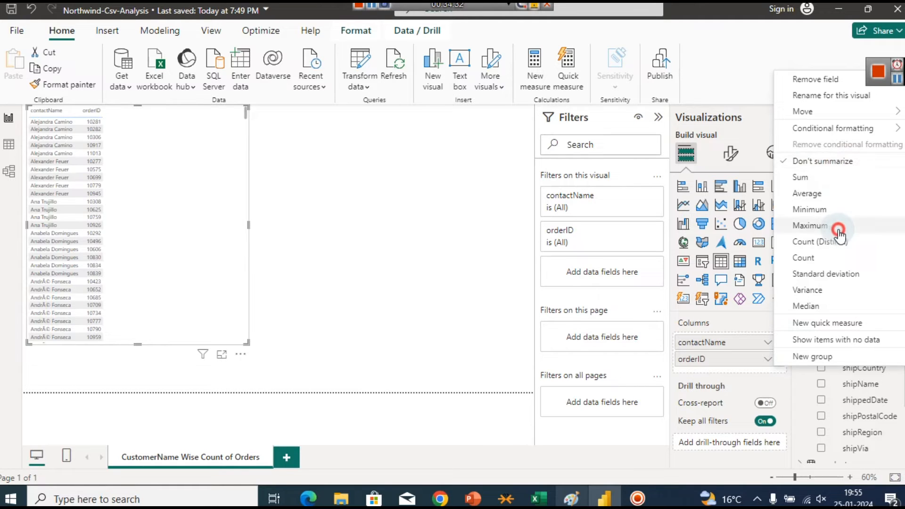
click(842, 259)
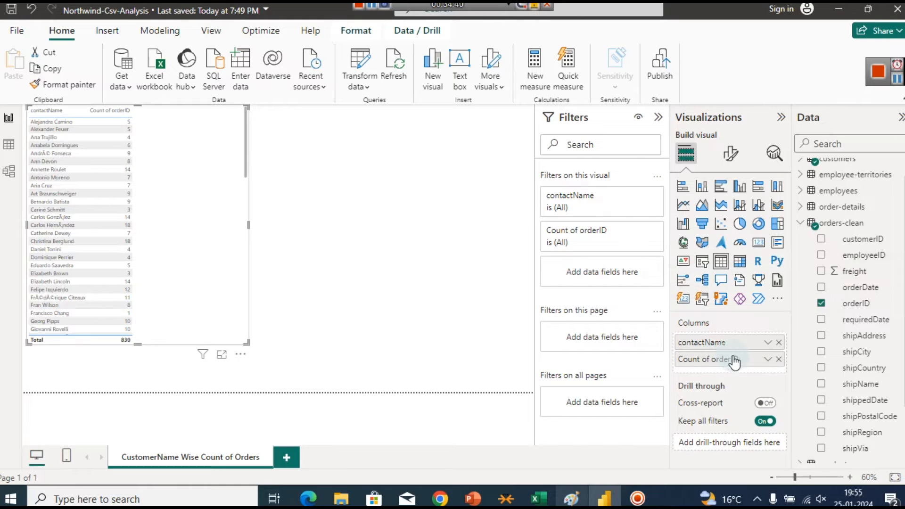
Step: Try the Count (Distinct) summarization on the table visual's orderID column, and return it to Count
click(766, 360)
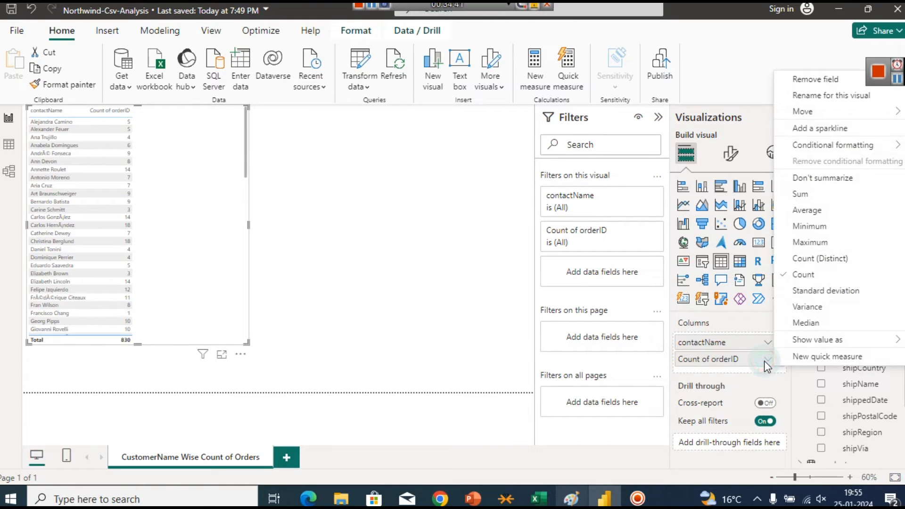
click(823, 259)
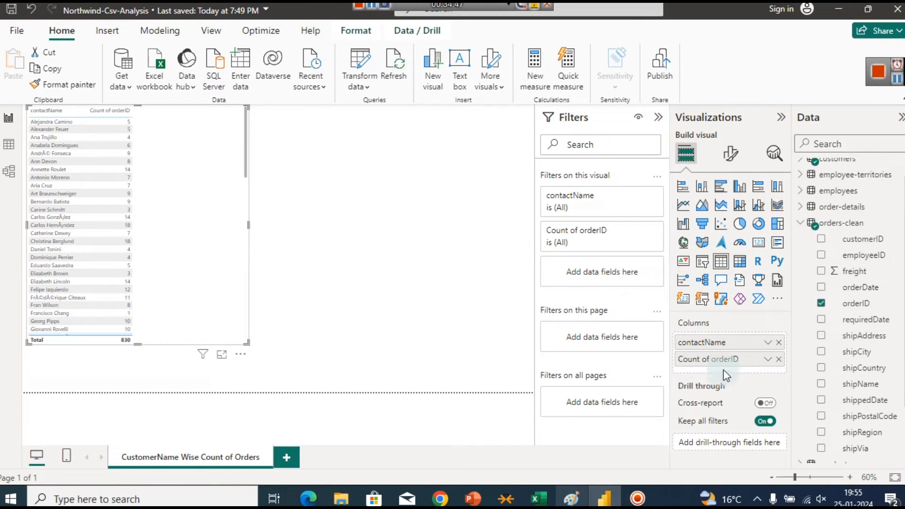
click(768, 360)
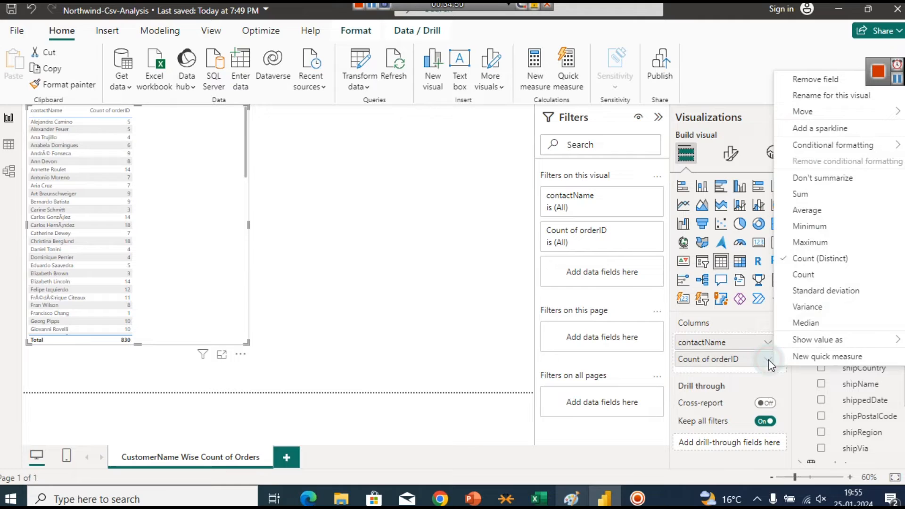
click(822, 275)
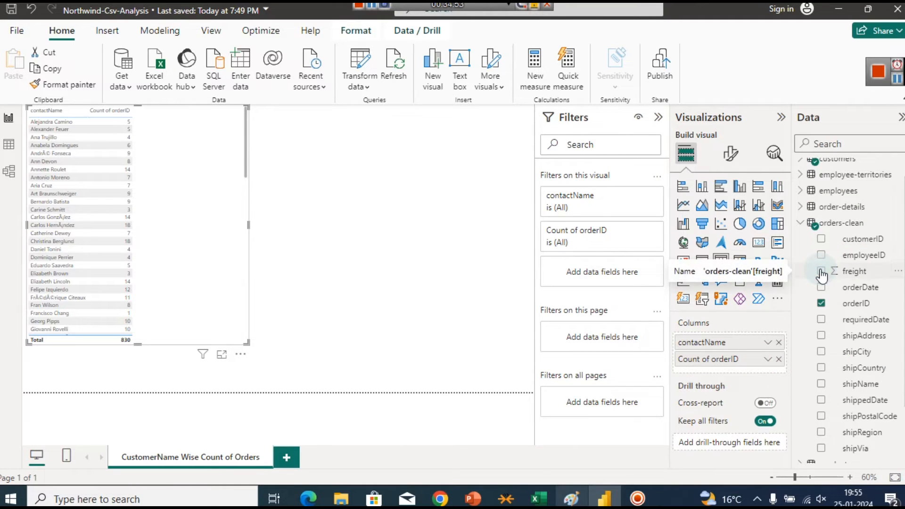
Step: Sort the customer table by Count of orderID in descending order while in focus mode, and return to the report
click(222, 363)
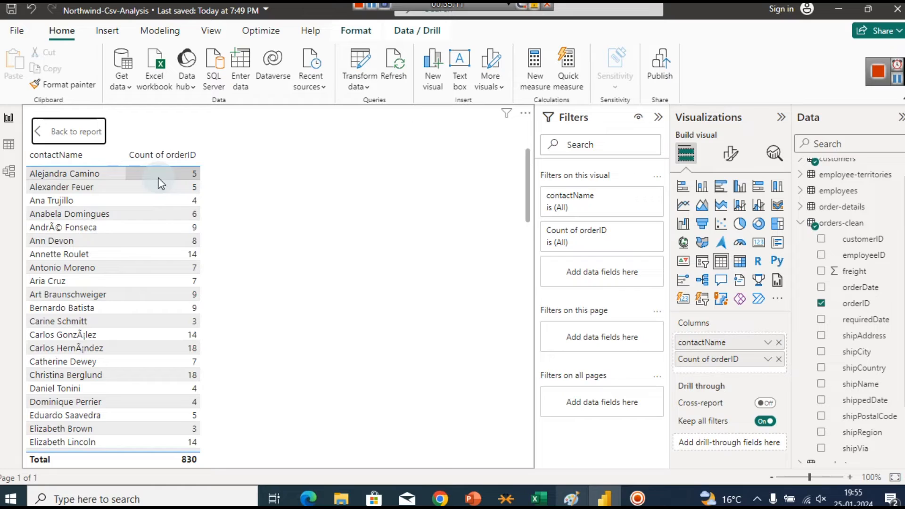
right_click(174, 146)
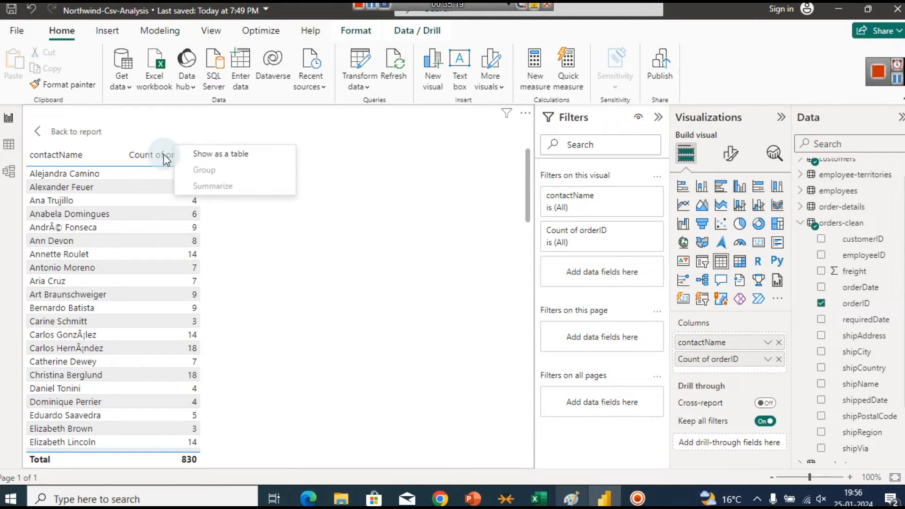
click(163, 157)
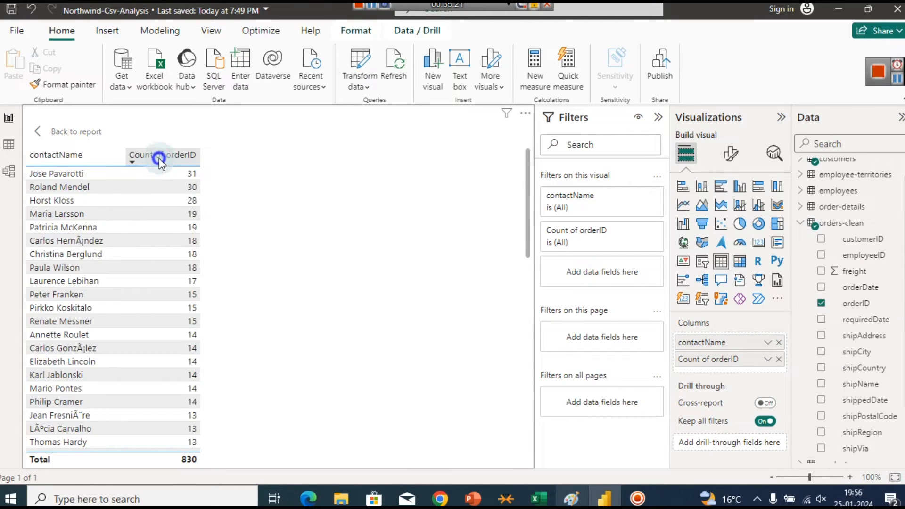
right_click(159, 158)
click(241, 137)
click(149, 154)
click(145, 154)
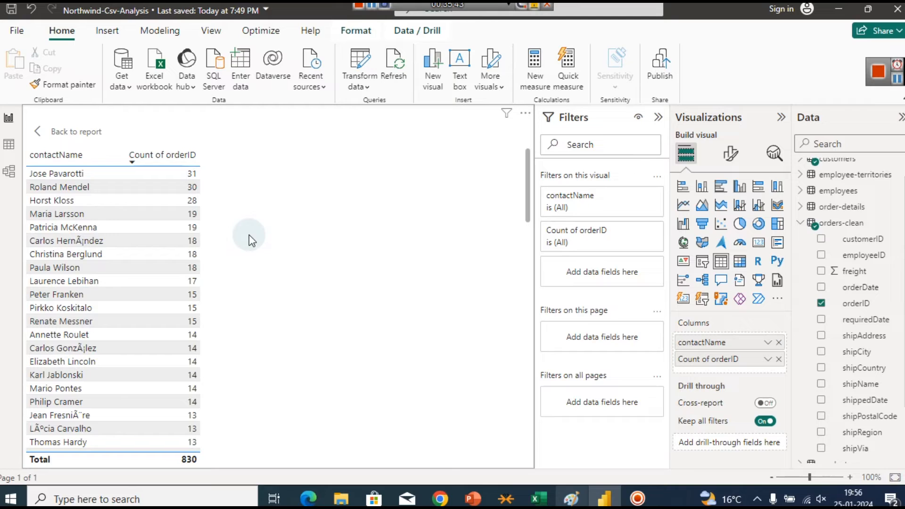
click(40, 135)
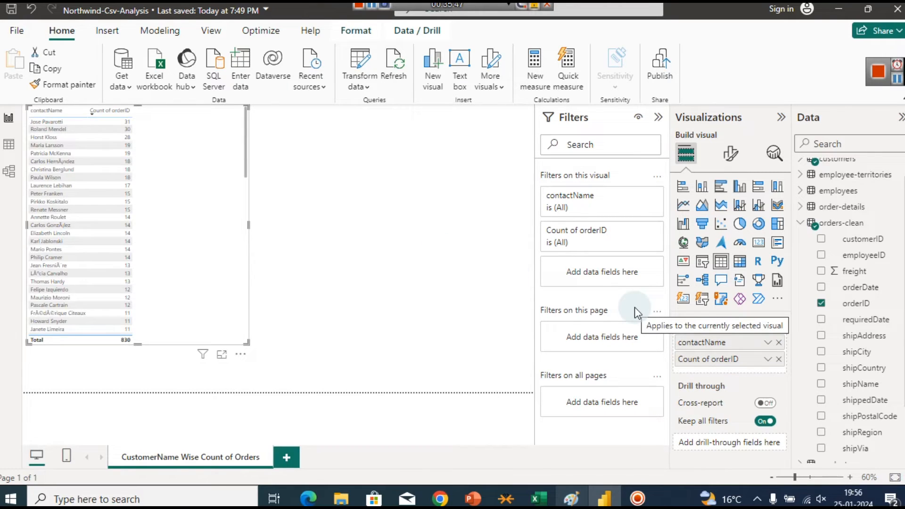
Step: Add a new report page, collapse the orders-clean fields, and expand order-details to select its unitPrice field
click(290, 463)
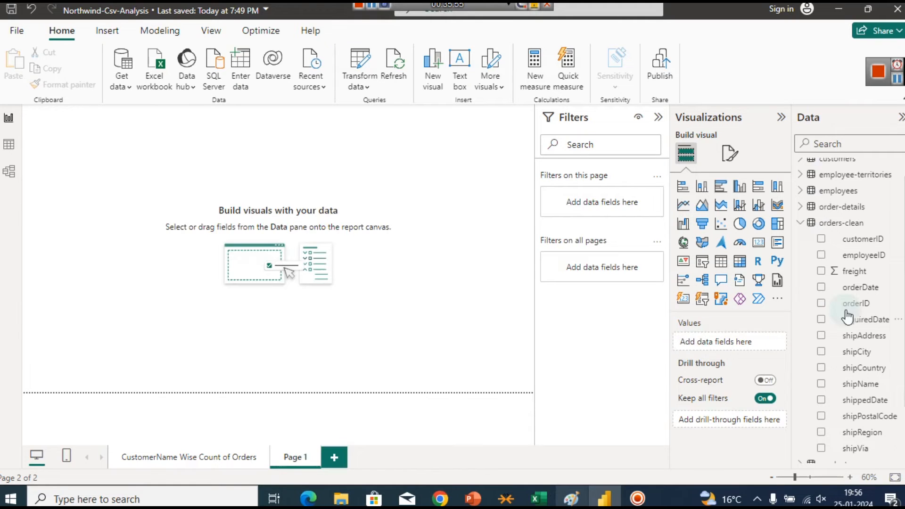
scroll(902, 255, down, 3)
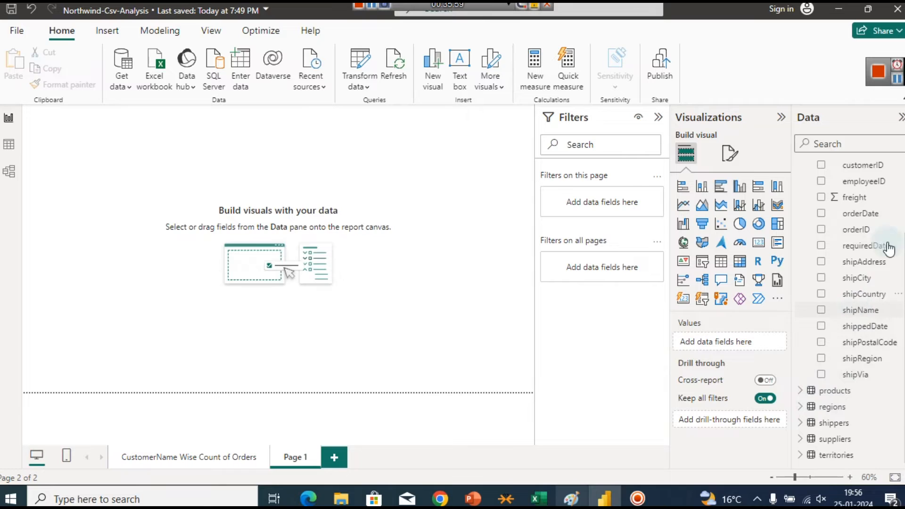
scroll(899, 210, up, 3)
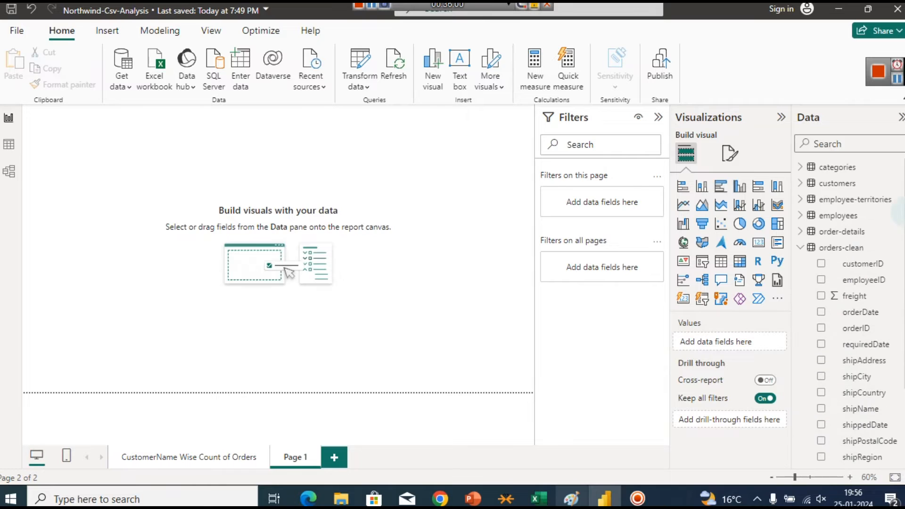
click(800, 247)
click(811, 234)
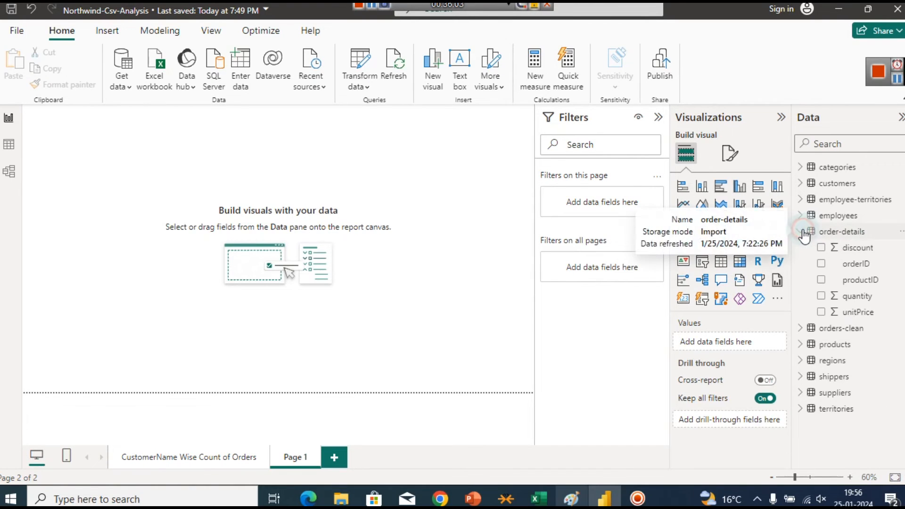
click(853, 312)
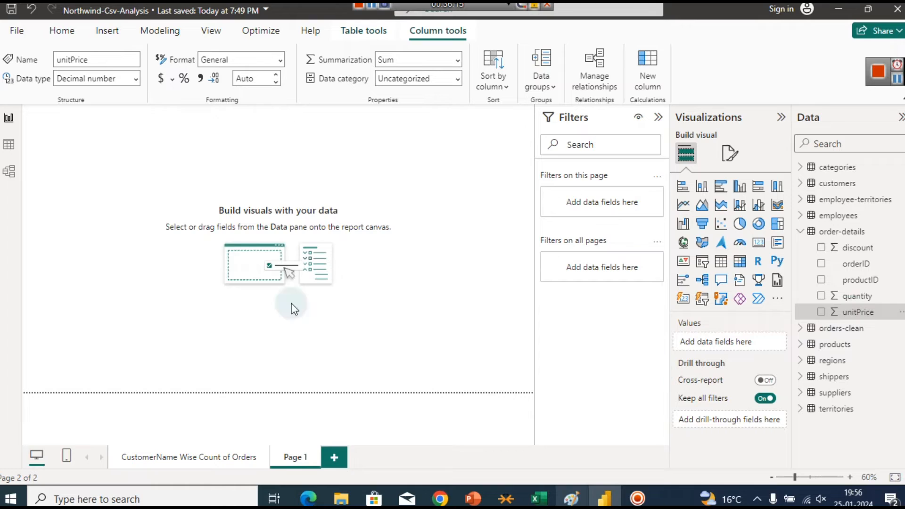
Step: Show the order-details data in Table view and examine its productID, unitPrice and quantity columns
click(13, 149)
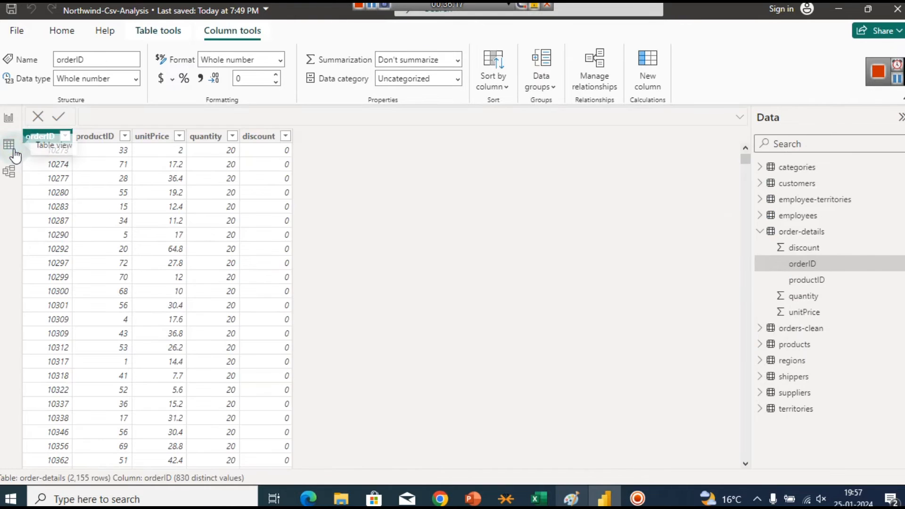
click(434, 204)
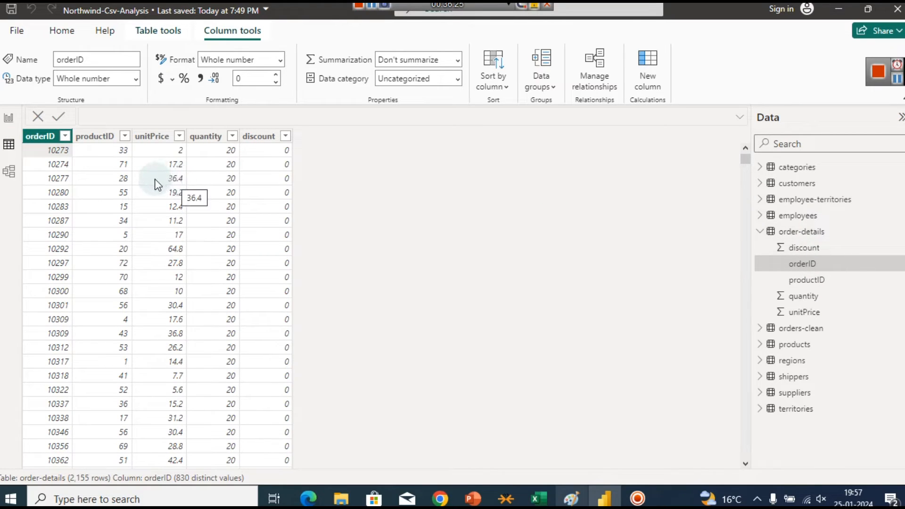
click(123, 153)
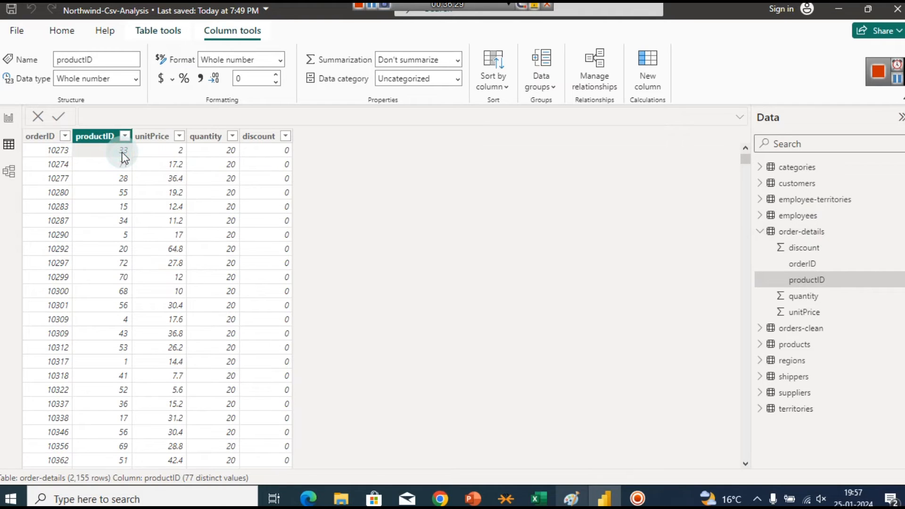
click(167, 150)
click(203, 151)
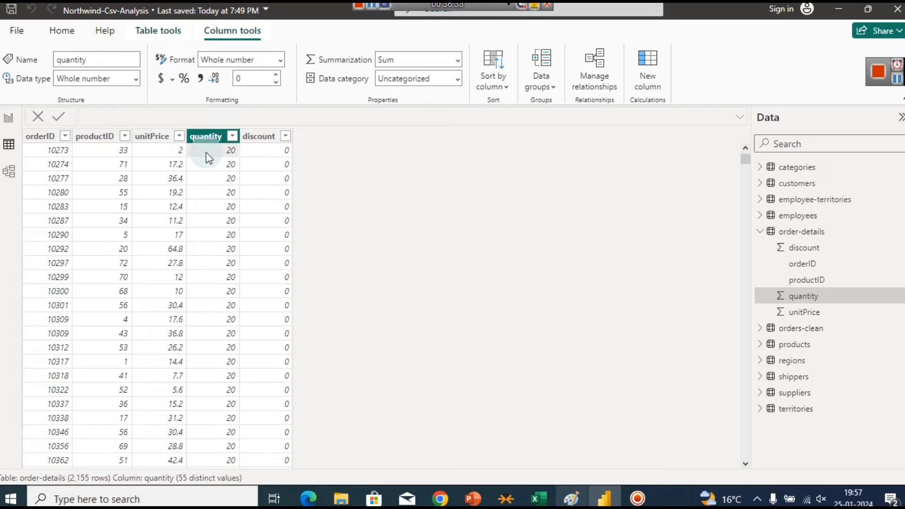
click(172, 152)
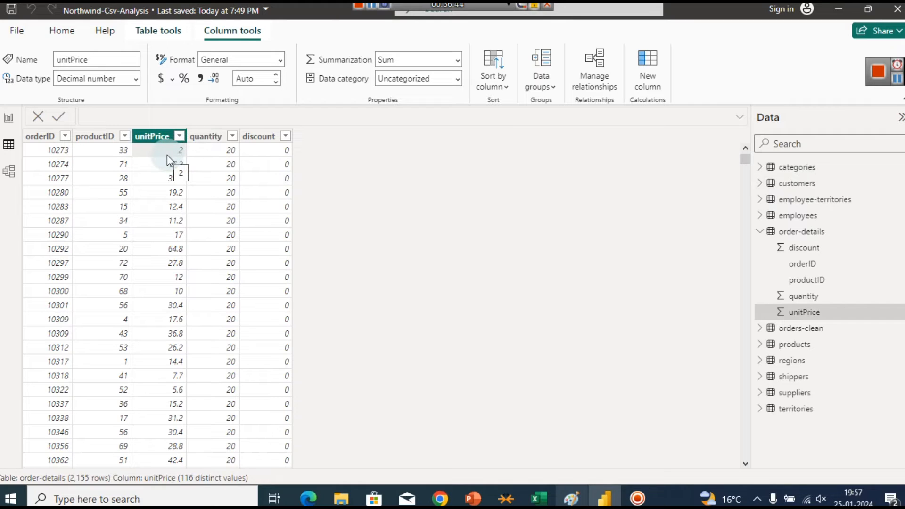
click(106, 154)
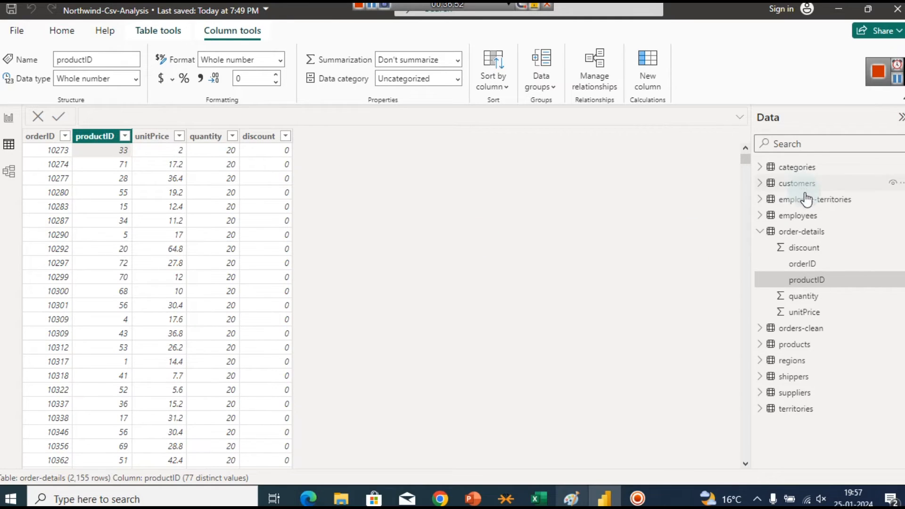
Step: Look up product 33 in the products table and check its name and unitPrice
click(789, 351)
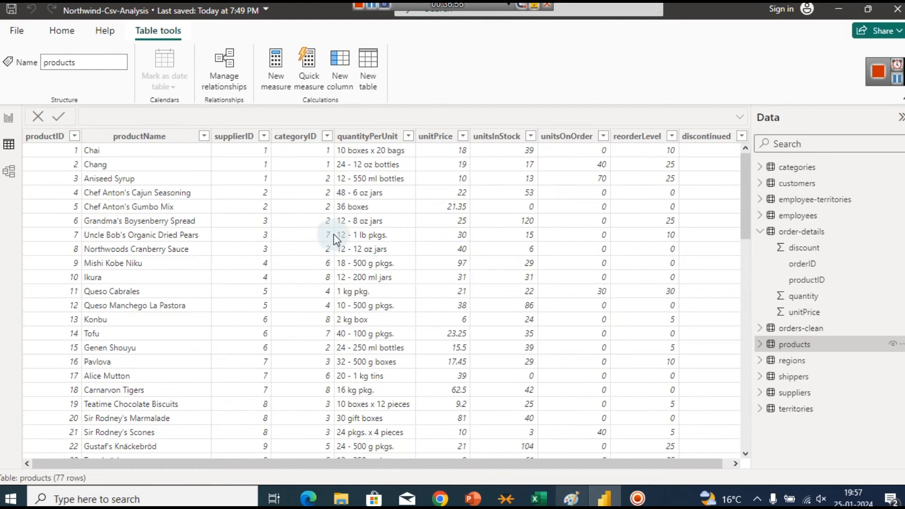
click(152, 348)
key(Down)
key(Down)
key(Down)
key(Down)
key(Down)
key(Down)
key(Down)
key(Down)
key(Down)
key(Down)
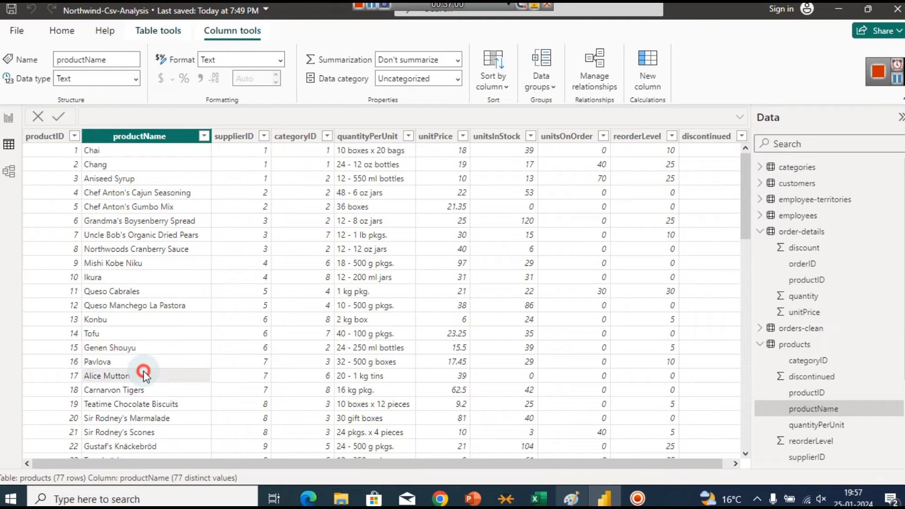
key(Down)
key(Down)
key(Down)
key(Down)
key(Down)
key(Down)
key(Down)
key(Down)
key(Down)
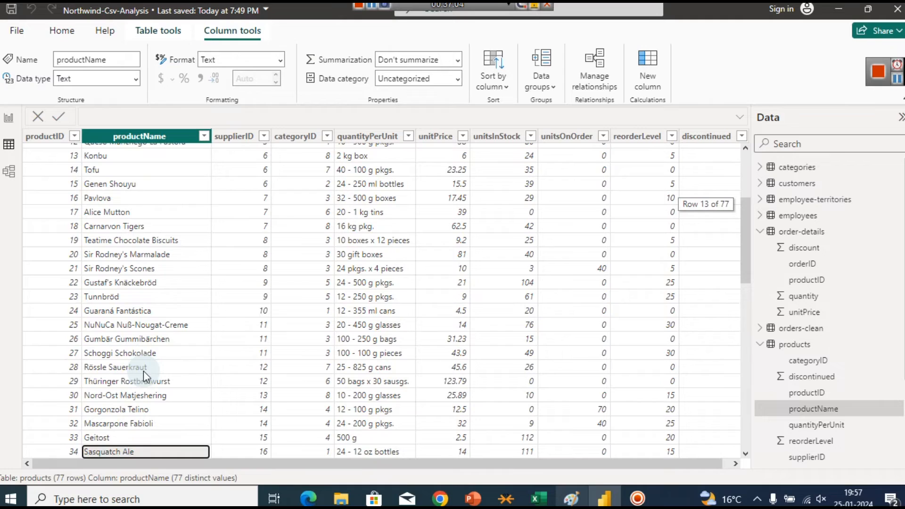
key(Up)
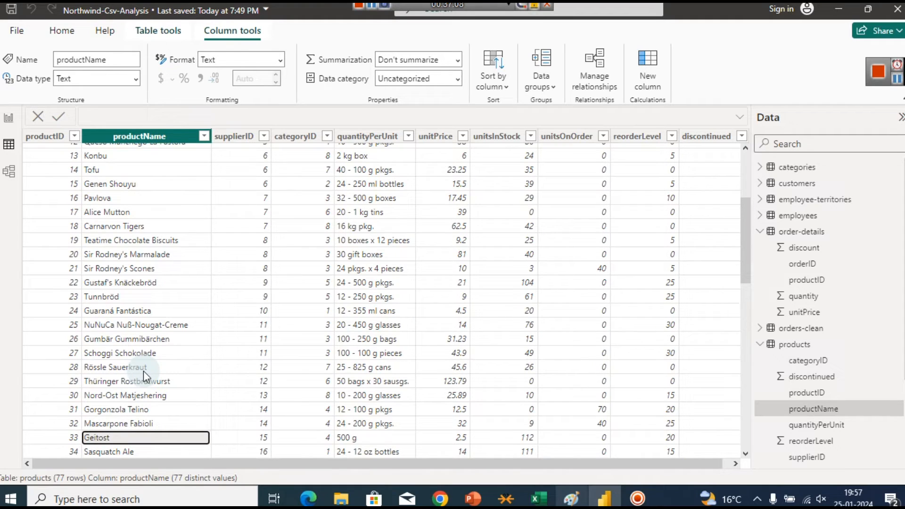
key(Right)
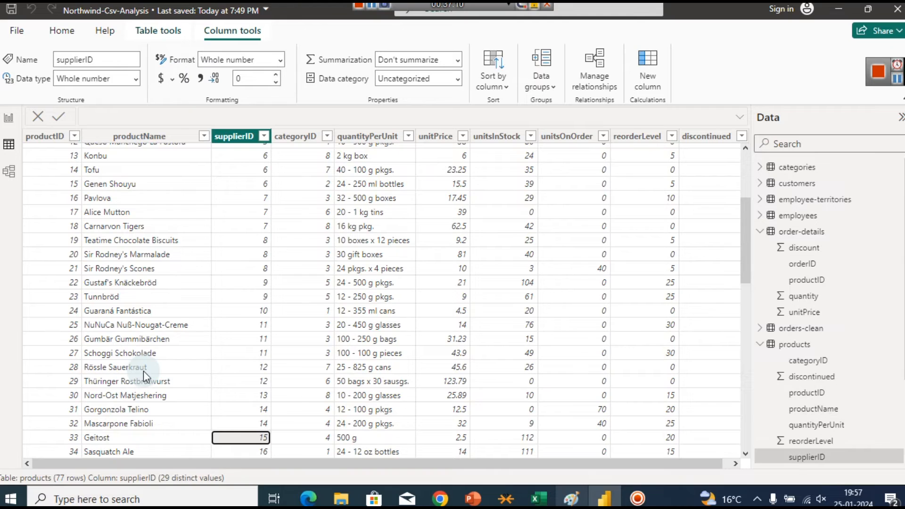
key(Right)
key(Right)
key(Right)
key(Right)
key(Left)
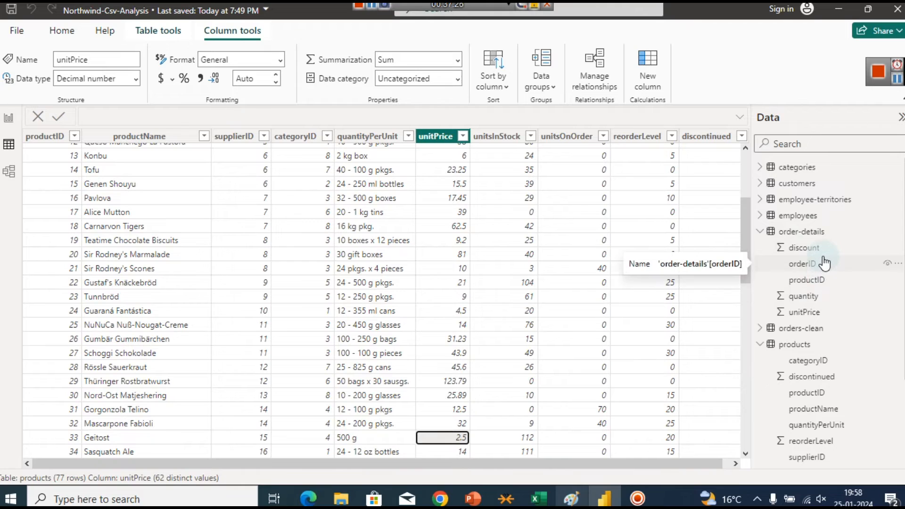
Step: View the products table's remaining columns through discontinued, and check unitsInStock
click(10, 144)
click(9, 145)
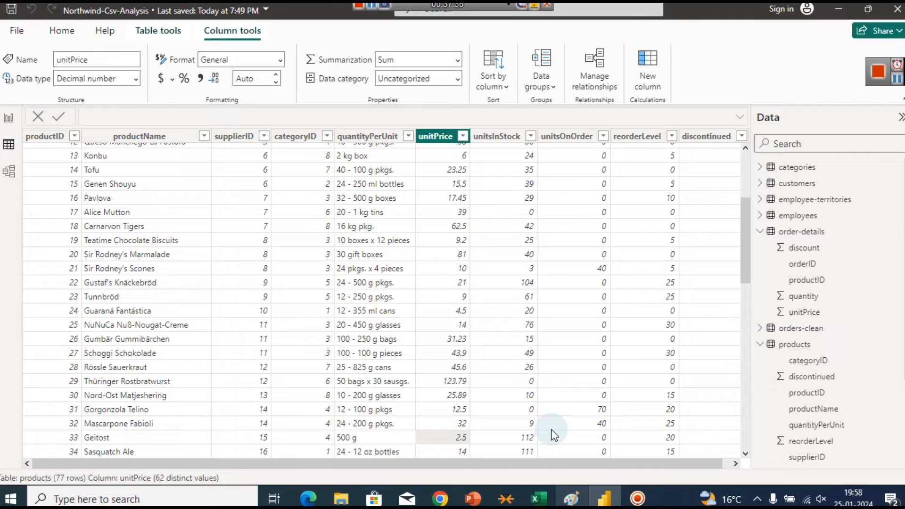
drag(580, 463, 637, 463)
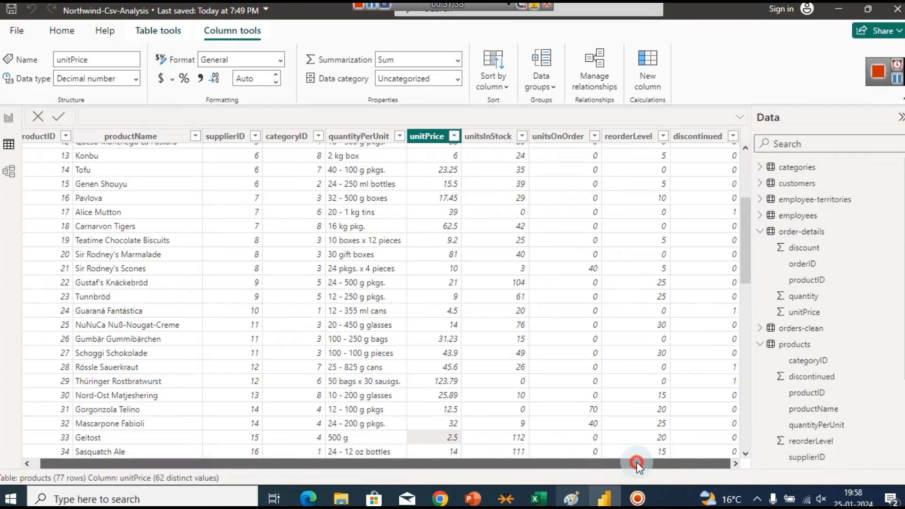
drag(638, 466, 567, 461)
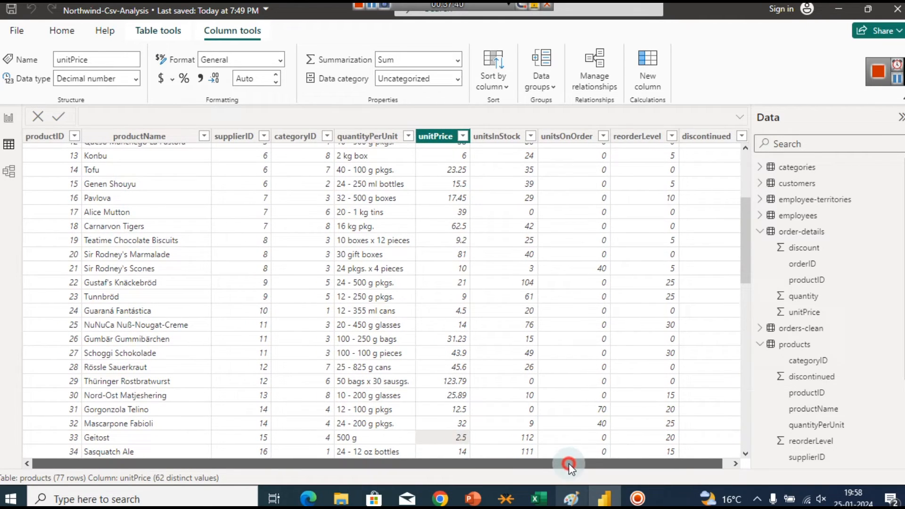
click(9, 150)
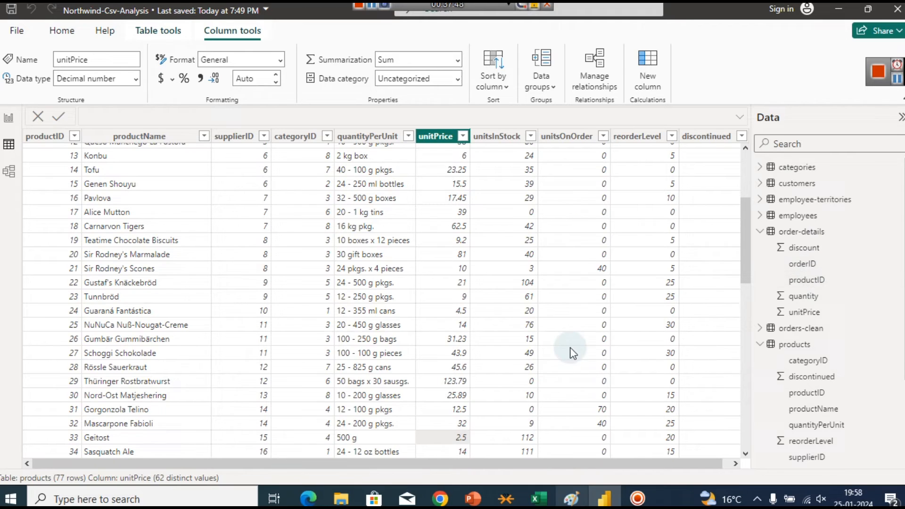
click(473, 183)
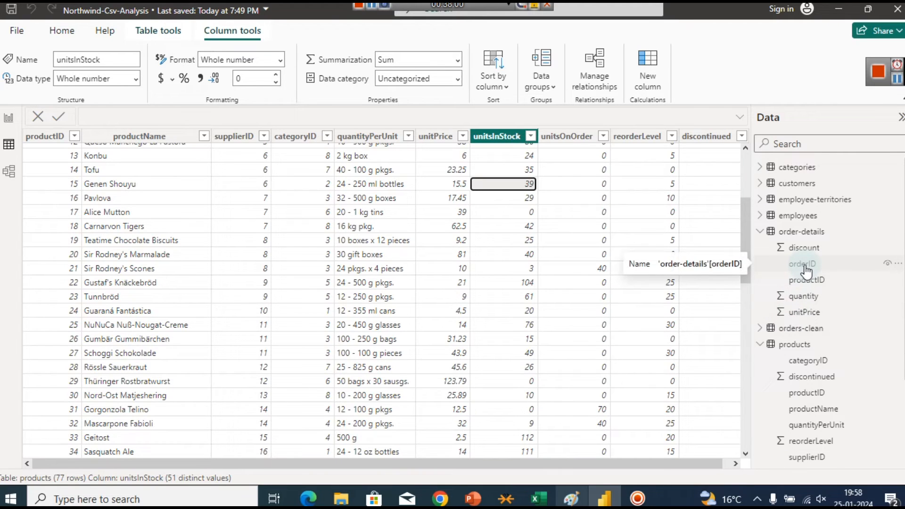
Step: Return to the order-details table and find the row with productID 33
click(800, 233)
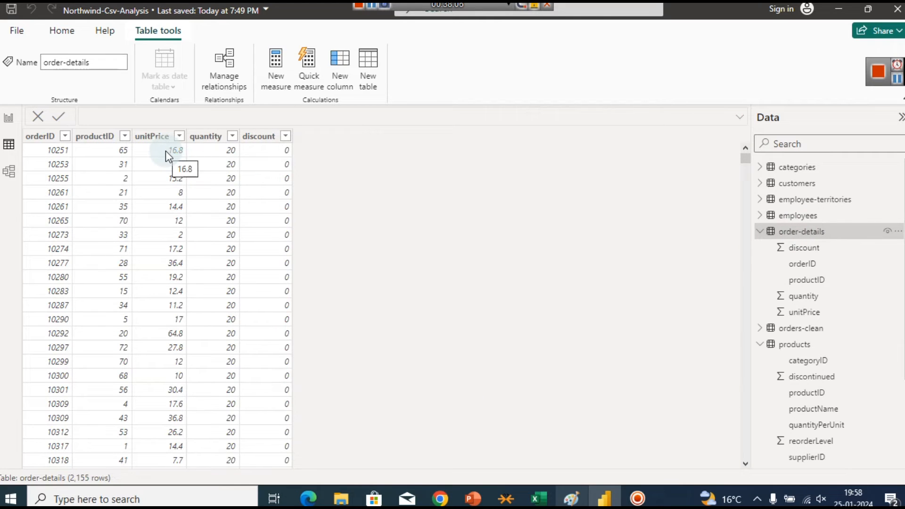
click(156, 192)
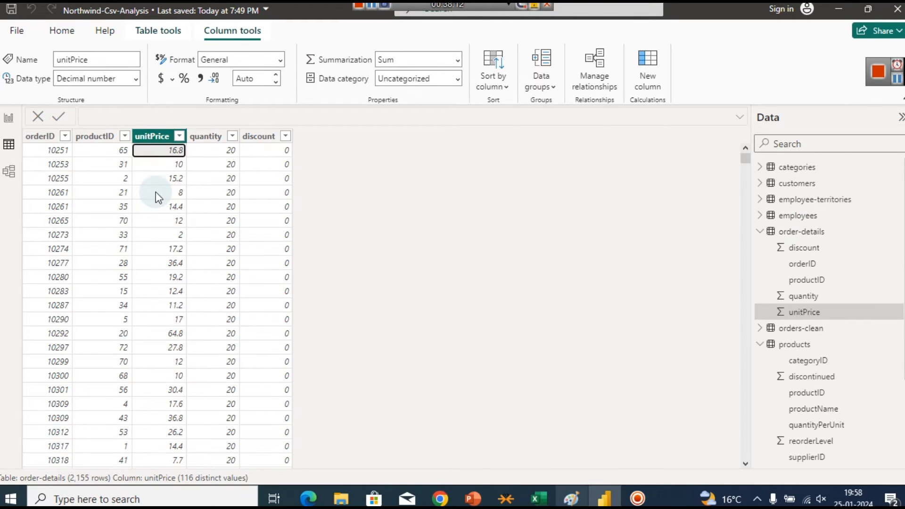
key(Left)
key(Down)
key(Down)
key(Down)
key(Down)
key(Down)
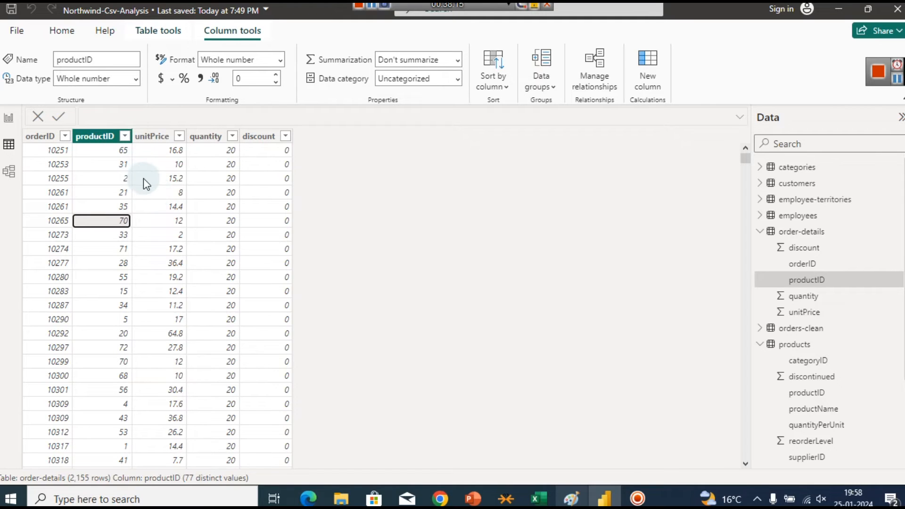
key(Down)
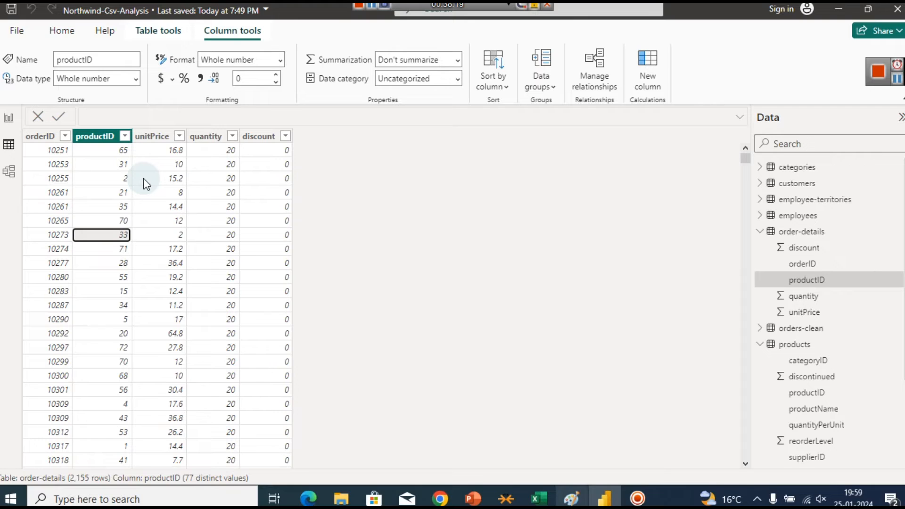
Step: Examine the unitPrice, quantity and discount values in the first row of order-details
click(179, 150)
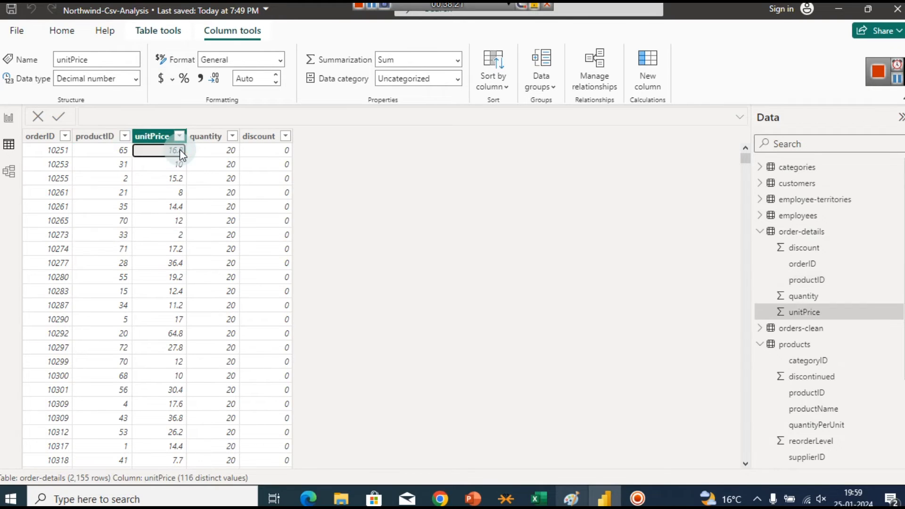
click(224, 157)
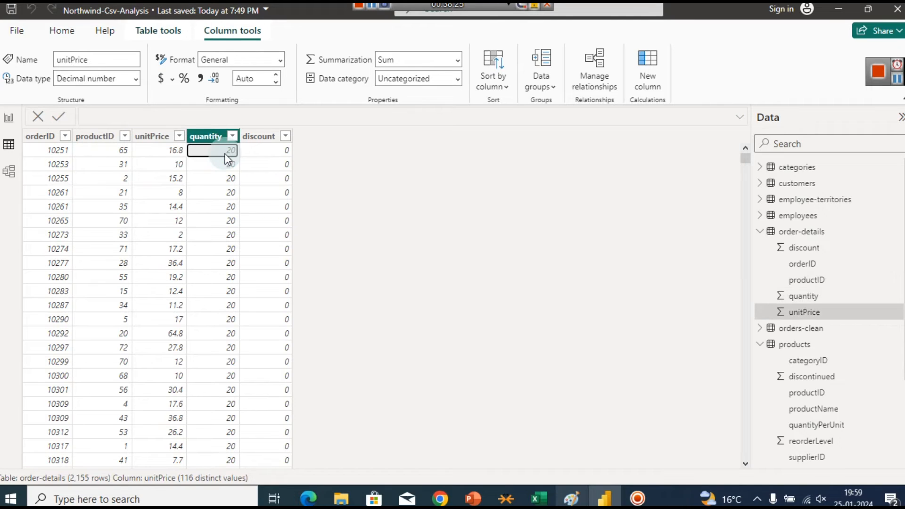
key(Right)
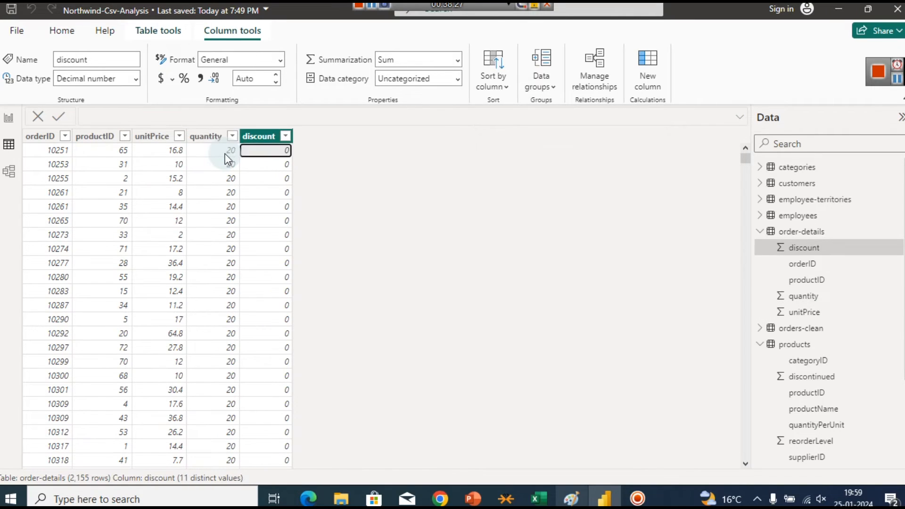
key(Left)
key(Left)
key(Left)
key(Right)
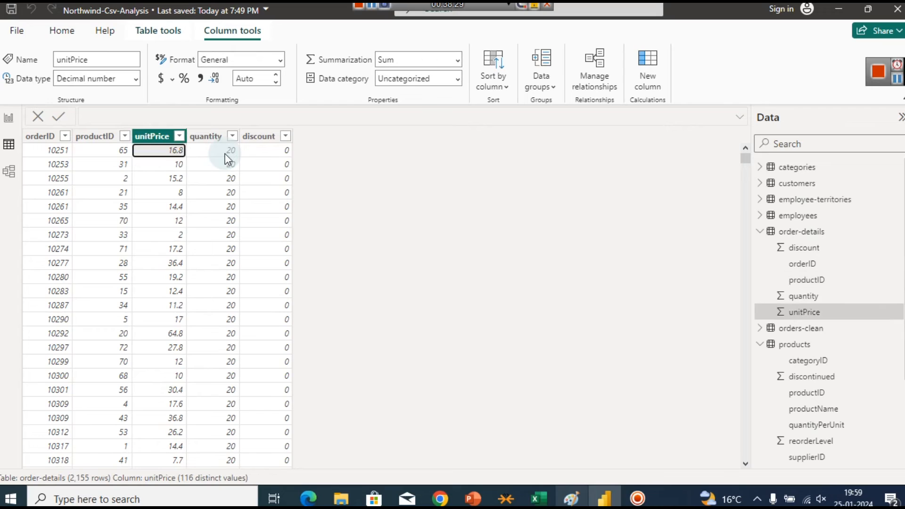
Step: Examine the unitPrice and quantity of product 33 in the order 10273 row of order-details
key(Down)
key(Down)
key(Down)
key(Down)
key(Down)
key(Down)
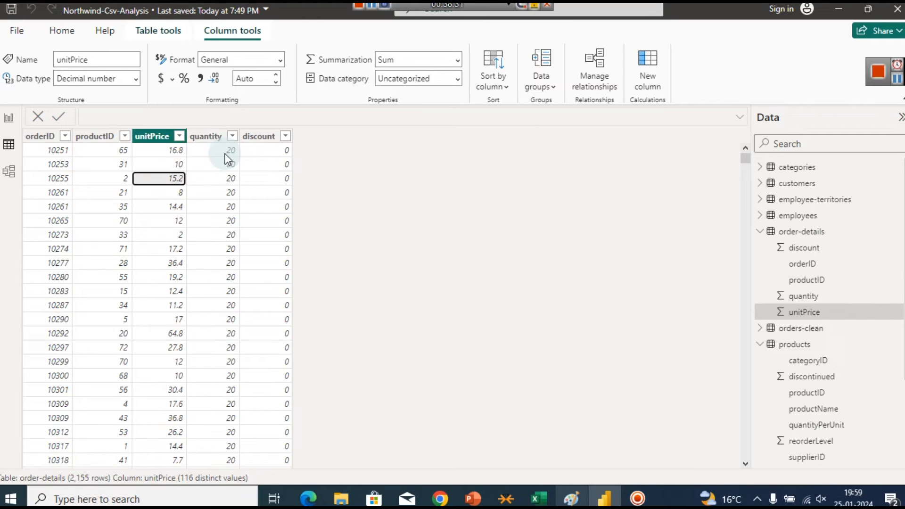
key(Right)
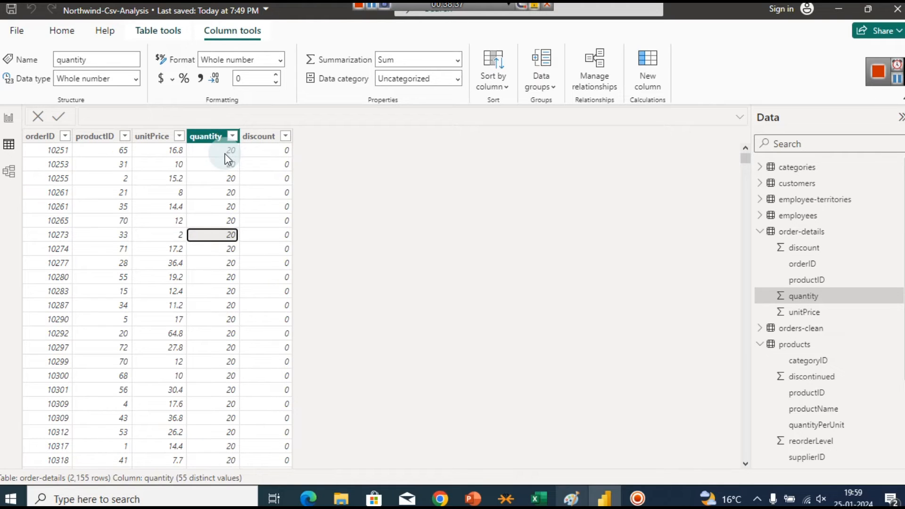
key(Left)
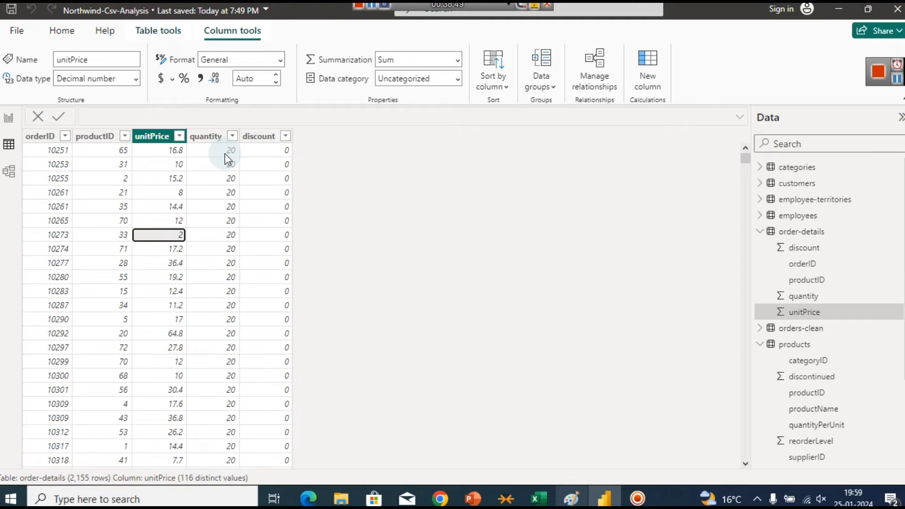
key(Left)
key(Left)
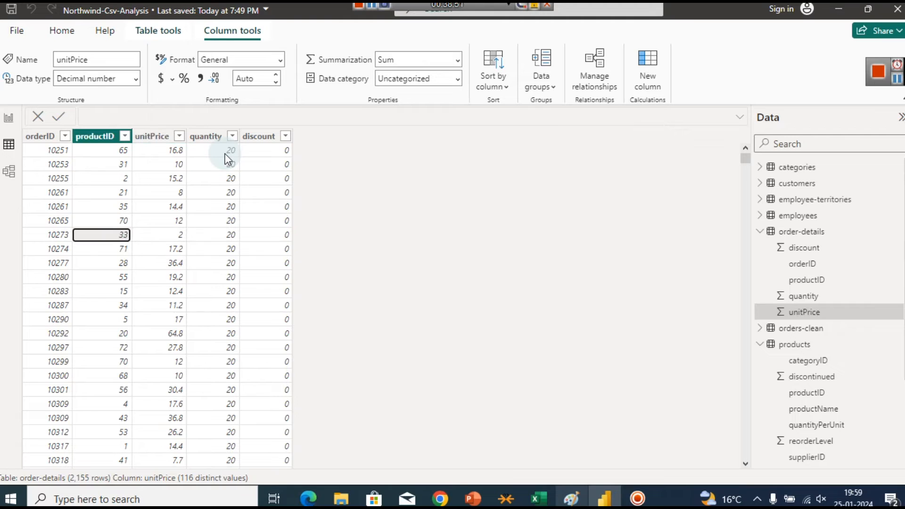
key(Right)
key(Right)
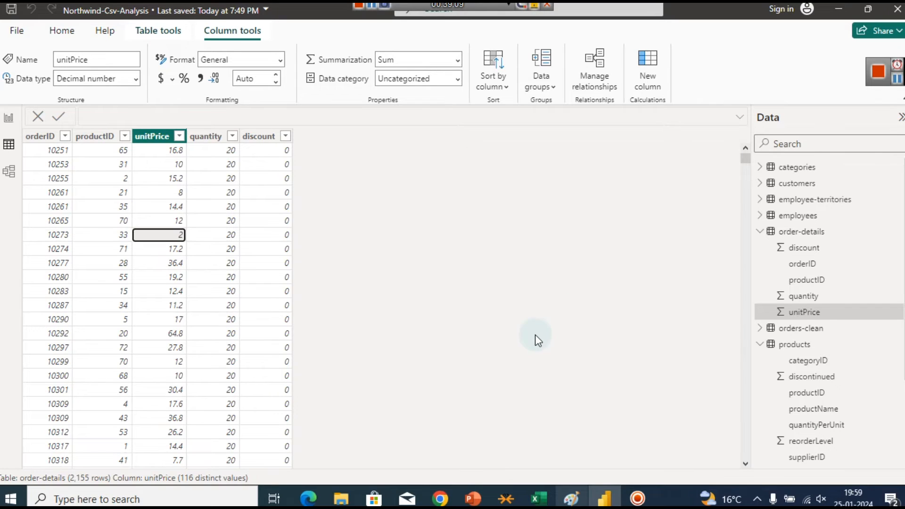
Step: Switch to Chrome, open the YouTube playlist "Power BI Tutorial with Real-time Projects For Beginners" and pause its first video
click(450, 500)
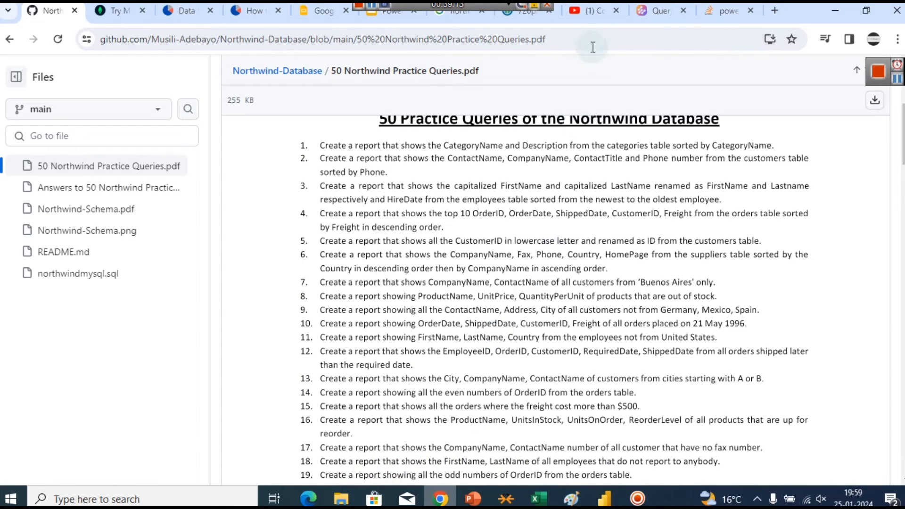
click(595, 11)
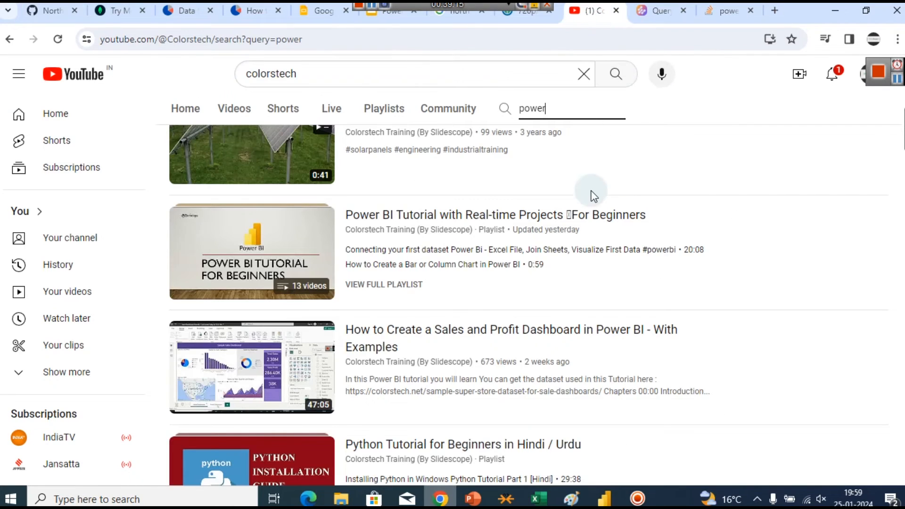
click(567, 214)
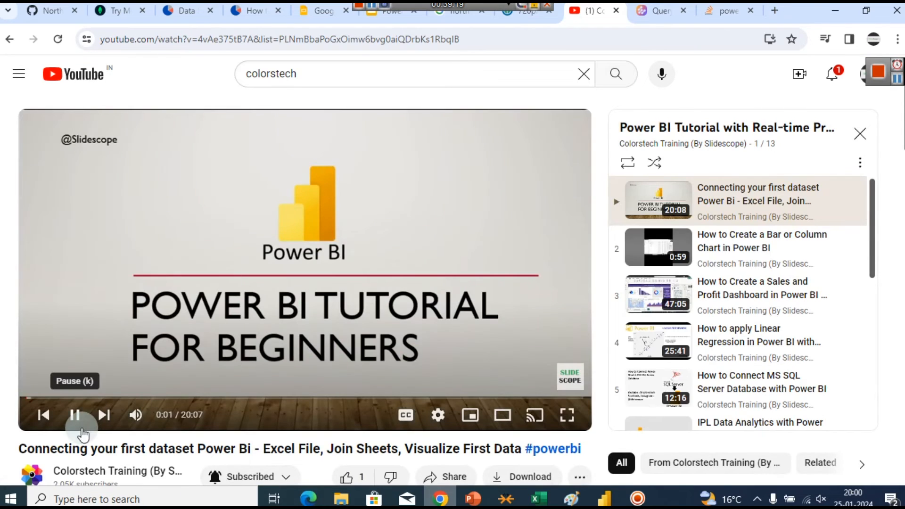
click(74, 415)
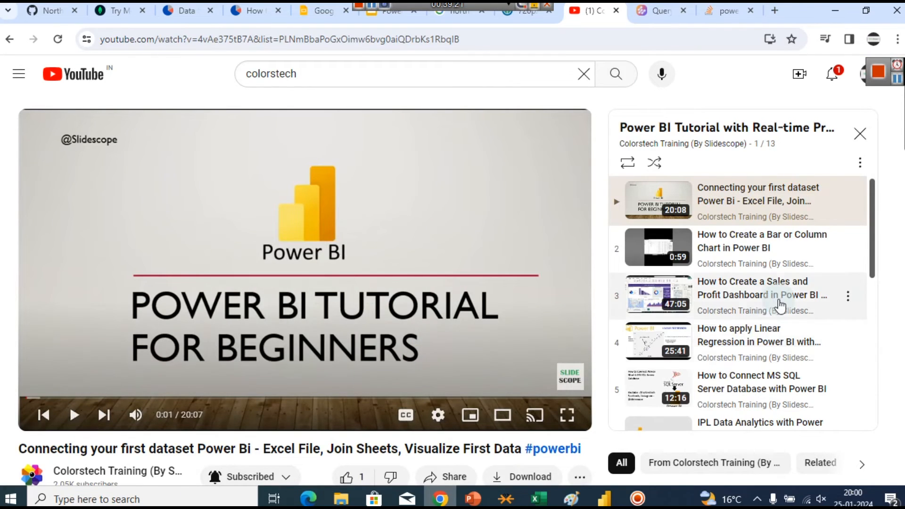
Step: Find the playlist's video on Measure vs Calculated Column in Power BI and open it
scroll(872, 288, down, 1)
scroll(871, 288, down, 5)
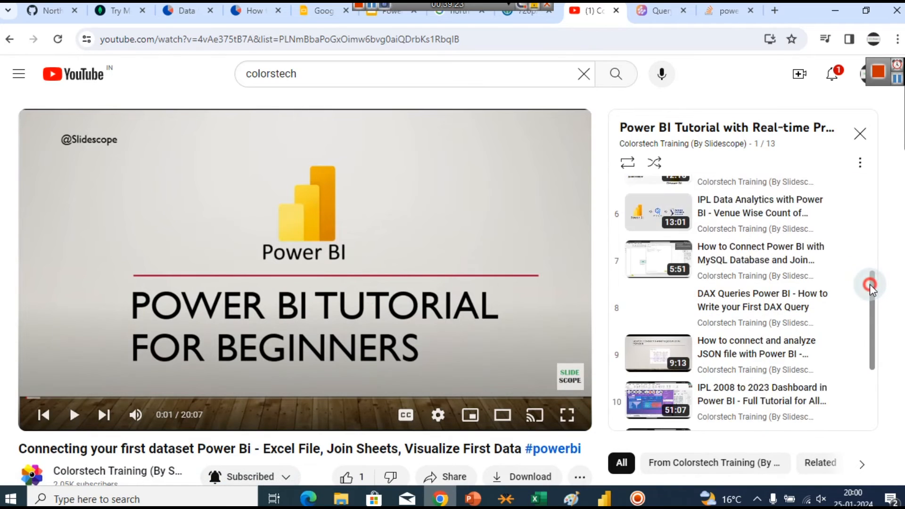
drag(869, 313, 879, 363)
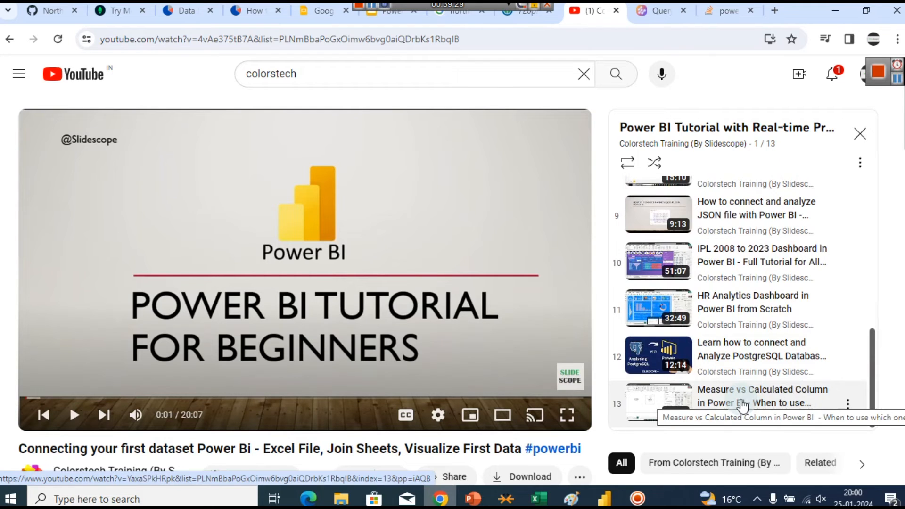
click(742, 405)
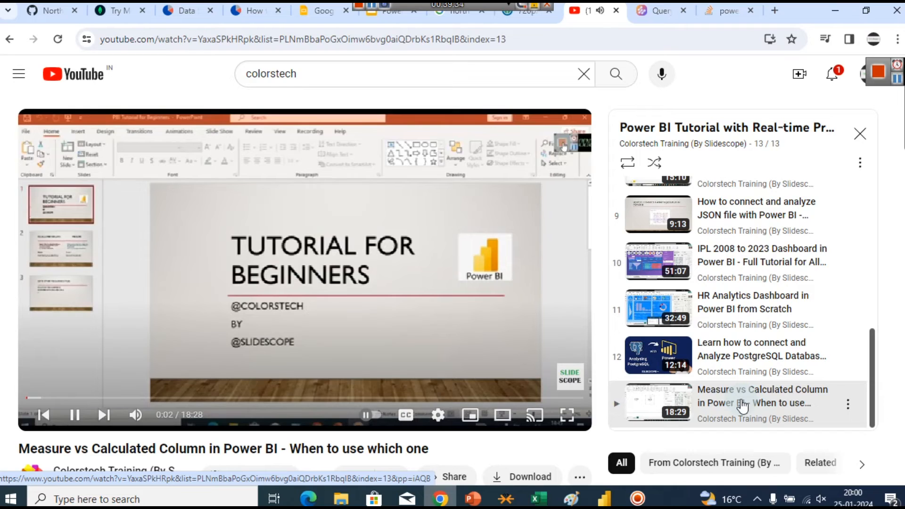
Step: Return to Power BI and examine the unitPrice and productID in the first row of order-details
click(836, 10)
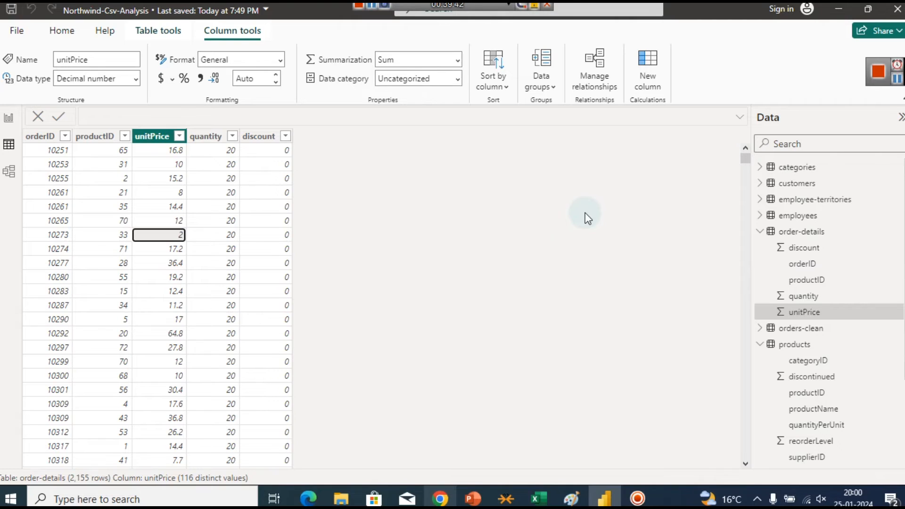
key(Up)
key(Up)
key(Up)
key(Up)
key(Up)
key(Up)
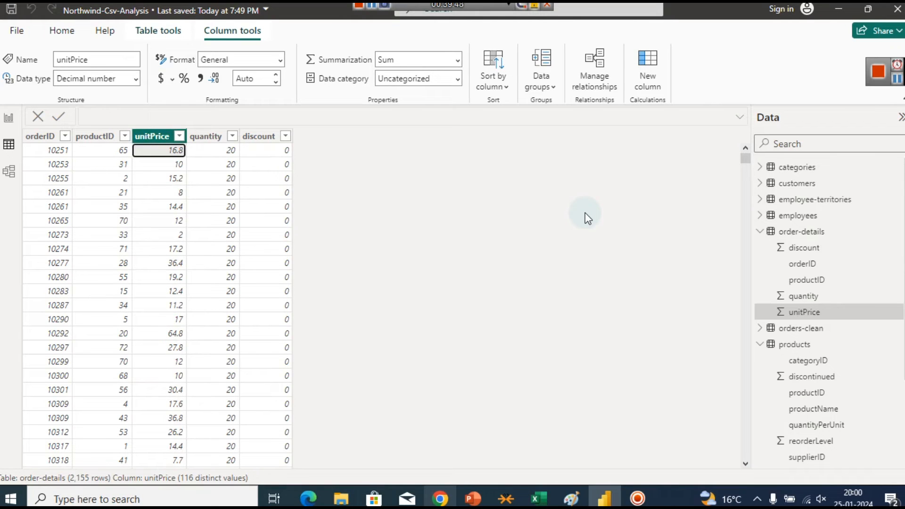
key(Left)
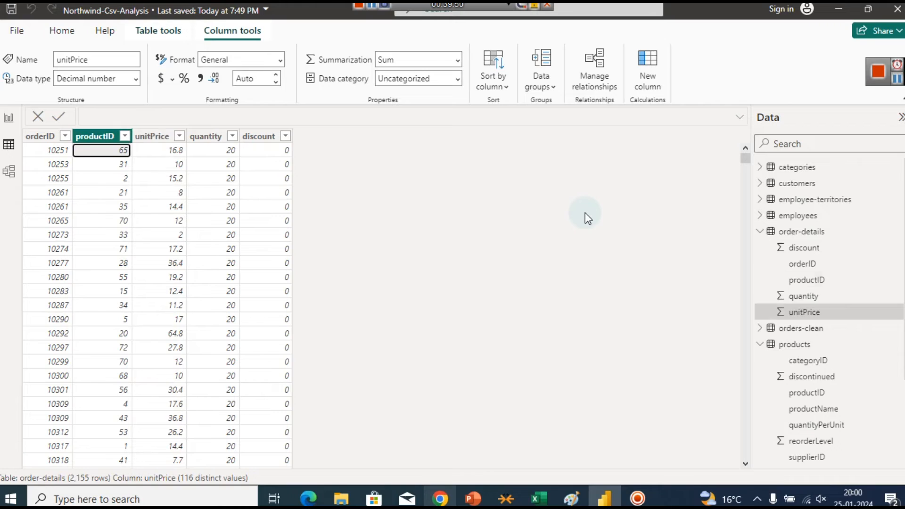
Step: Look through the quantity column of order-details from the first row down past row 100
key(Right)
key(Right)
key(Down)
key(Down)
key(Down)
key(Down)
key(Down)
key(Down)
key(Down)
key(Down)
key(Down)
key(Down)
key(Down)
key(Down)
key(Down)
key(Down)
key(Down)
key(Down)
key(Down)
key(Down)
key(Down)
key(Down)
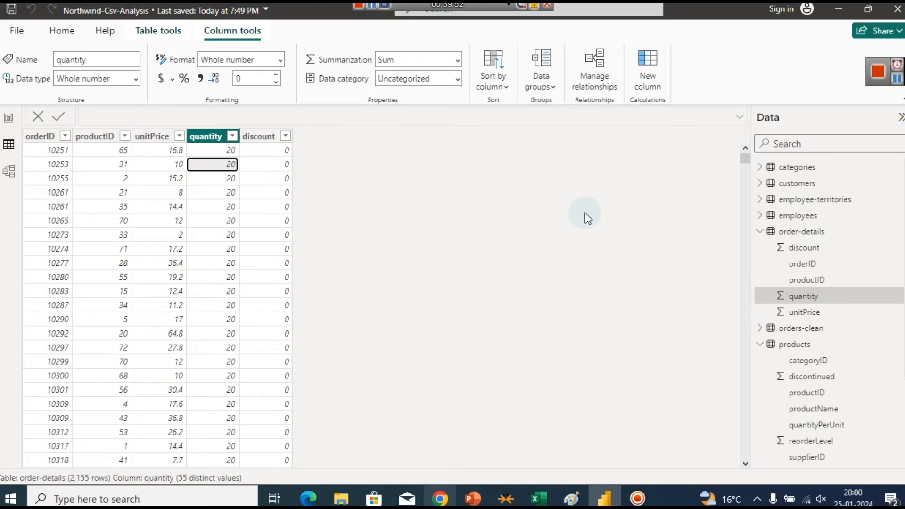
scroll(588, 218, down, 7)
key(Down)
key(Down)
key(Down)
key(Down)
key(Down)
key(Down)
key(Down)
key(Down)
key(Down)
key(Down)
key(Down)
key(Down)
key(Down)
key(Down)
key(Down)
key(Down)
key(Down)
key(Down)
key(Down)
key(Down)
key(Up)
key(Up)
key(Up)
key(Up)
key(Up)
key(Up)
key(Up)
key(Up)
key(Up)
key(Up)
key(Up)
key(Up)
key(Up)
key(Up)
key(Up)
key(Up)
key(Up)
key(Up)
key(Up)
key(Up)
key(Up)
key(Up)
key(Up)
key(Up)
key(Up)
key(Up)
key(Up)
key(Up)
key(Up)
key(Up)
key(Up)
key(Up)
key(Up)
key(Up)
key(Up)
key(Up)
key(Up)
key(Up)
key(Up)
key(Up)
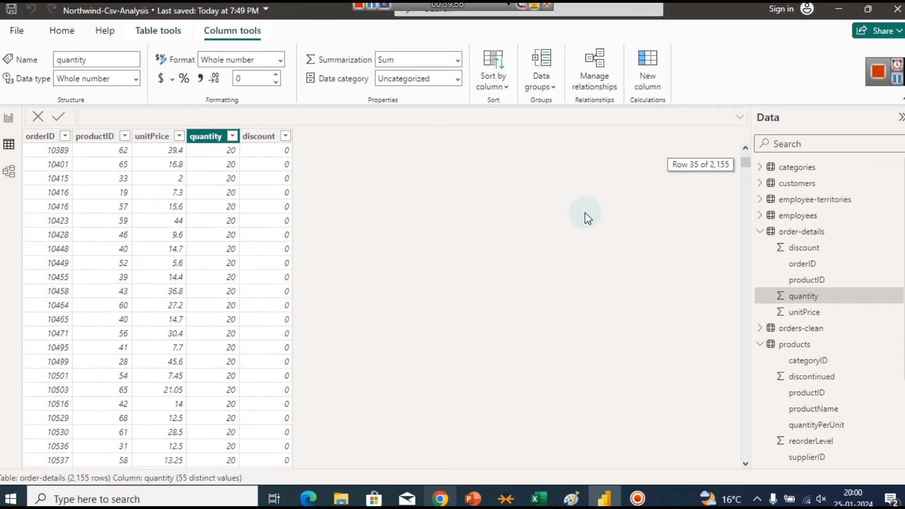
key(Down)
key(Down)
key(Down)
key(Down)
key(Down)
key(Down)
key(Down)
key(Down)
key(Down)
key(Down)
key(Down)
key(Down)
key(Down)
key(Down)
key(Down)
key(Down)
key(Down)
key(Down)
key(Down)
key(Down)
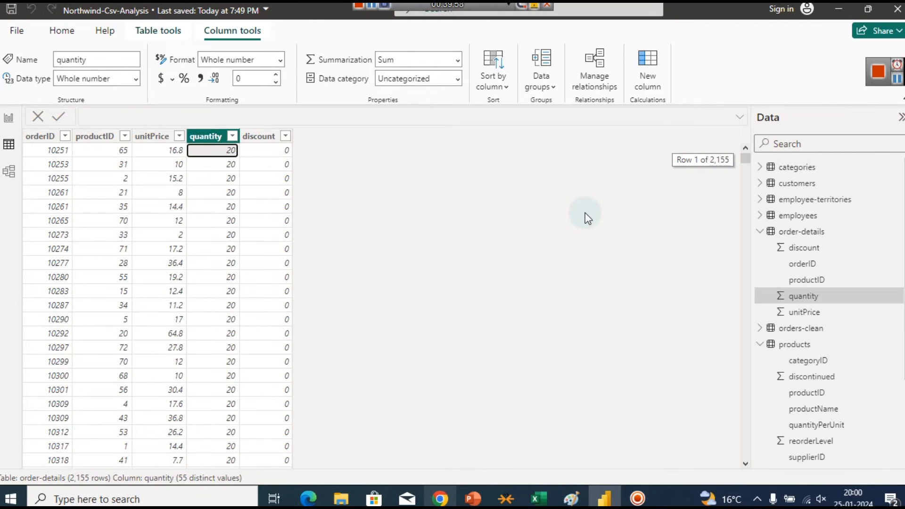
key(Down)
key(Down)
key(Down)
key(Down)
key(Down)
key(Down)
key(Down)
key(Down)
key(Down)
key(Down)
key(Down)
key(Down)
key(Down)
key(Down)
key(Down)
key(Down)
key(Down)
key(Down)
key(Down)
key(Down)
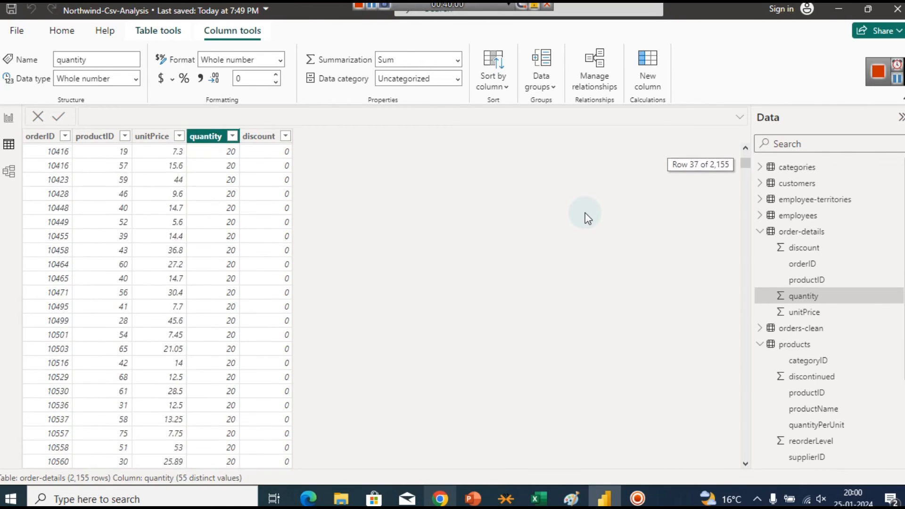
key(Down)
key(Down)
key(Down)
key(Down)
key(Down)
key(Down)
key(Down)
key(Down)
key(Down)
key(Down)
key(Down)
key(Down)
key(Down)
key(Down)
key(Down)
key(Down)
key(Down)
key(Down)
key(Down)
key(Down)
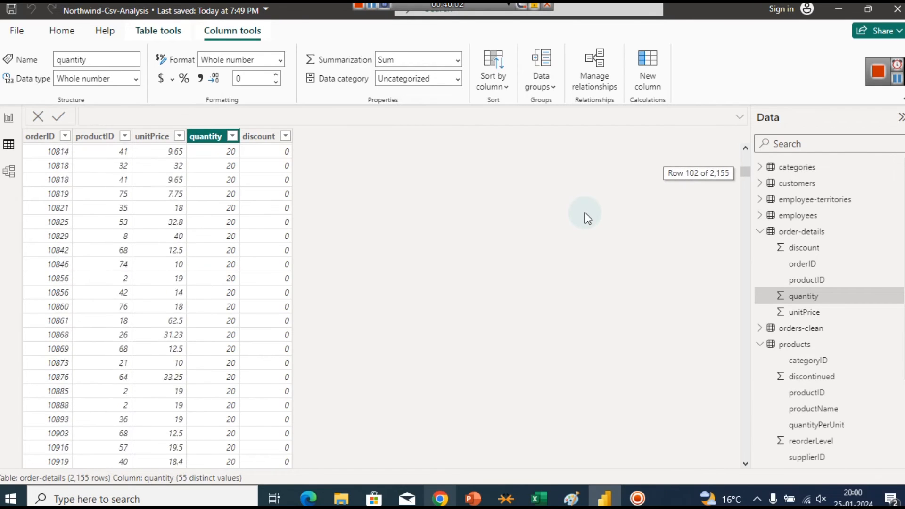
Step: Look back up through the quantity column of order-details toward the first rows
key(Up)
key(Up)
key(Up)
key(Up)
key(Up)
key(Up)
key(Up)
key(Up)
key(Up)
key(Up)
key(Up)
key(Up)
key(Up)
key(Up)
key(Up)
key(Up)
key(Up)
key(Up)
key(Up)
key(Up)
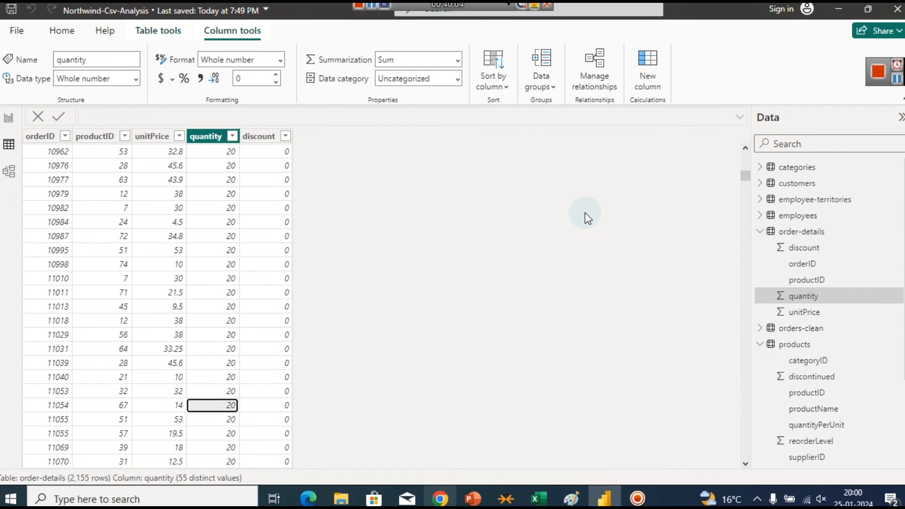
key(Up)
key(Up)
key(Up)
key(Up)
key(Up)
key(Up)
key(Up)
key(Up)
key(Up)
key(Up)
key(Up)
key(Up)
key(Up)
key(Up)
key(Up)
key(Up)
key(Up)
key(Up)
key(Up)
key(Up)
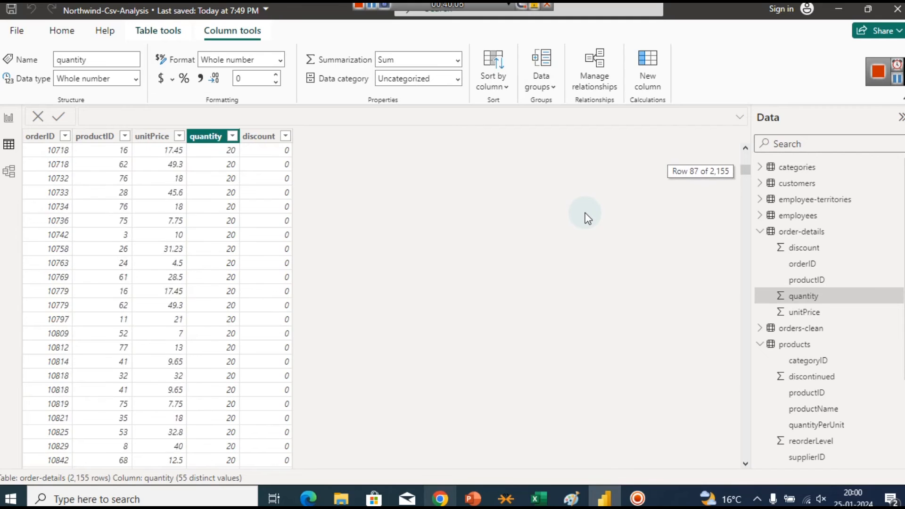
key(Up)
key(Up)
key(Up)
key(Up)
key(Up)
key(Up)
key(Up)
key(Up)
key(Up)
key(Up)
key(Up)
key(Up)
key(Up)
key(Up)
key(Up)
key(Up)
key(Up)
key(Up)
key(Up)
key(Up)
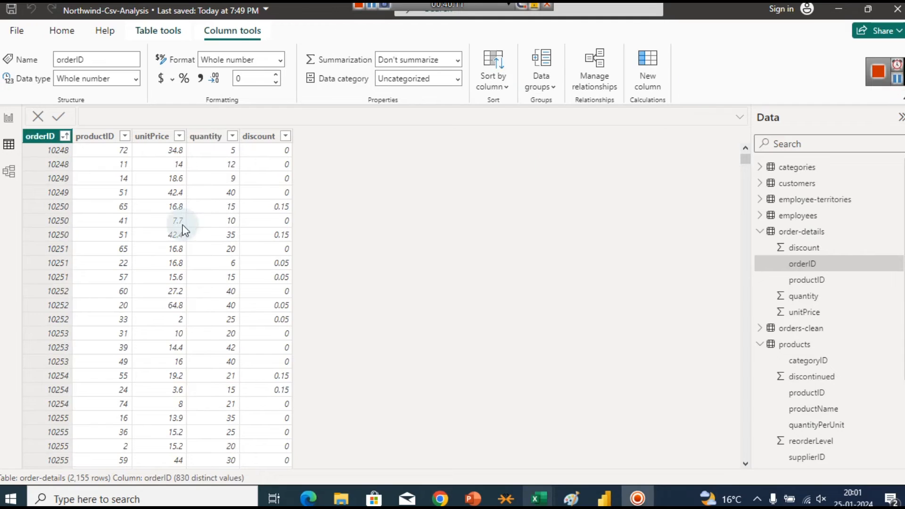
Step: Sort the order-details rows by orderID in descending order and return them to ascending order
click(66, 139)
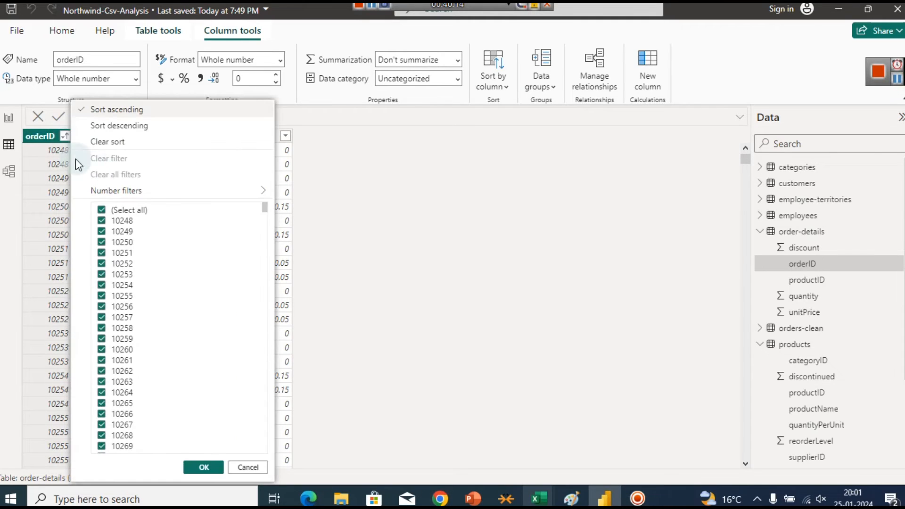
click(116, 126)
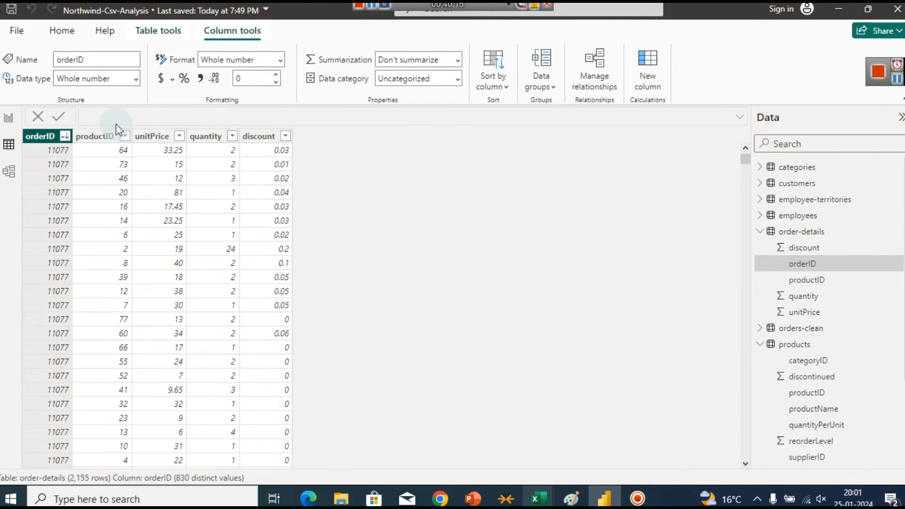
click(64, 135)
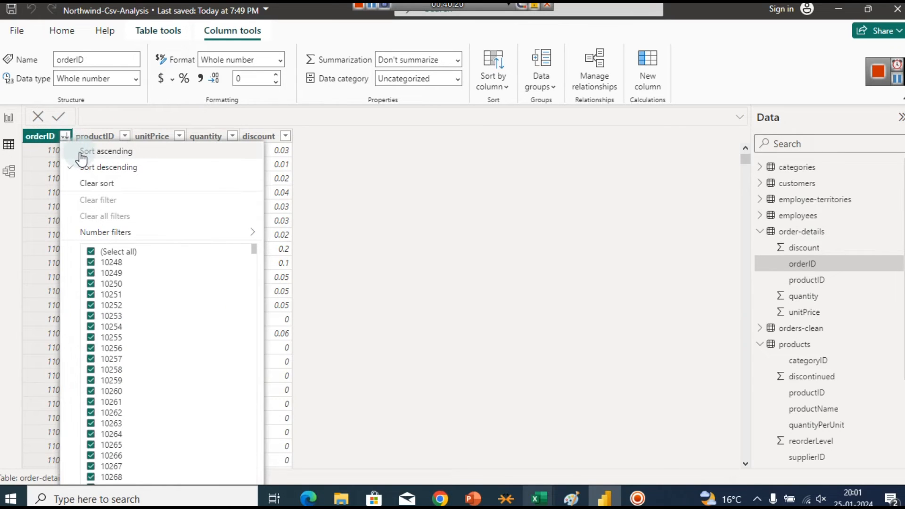
click(82, 154)
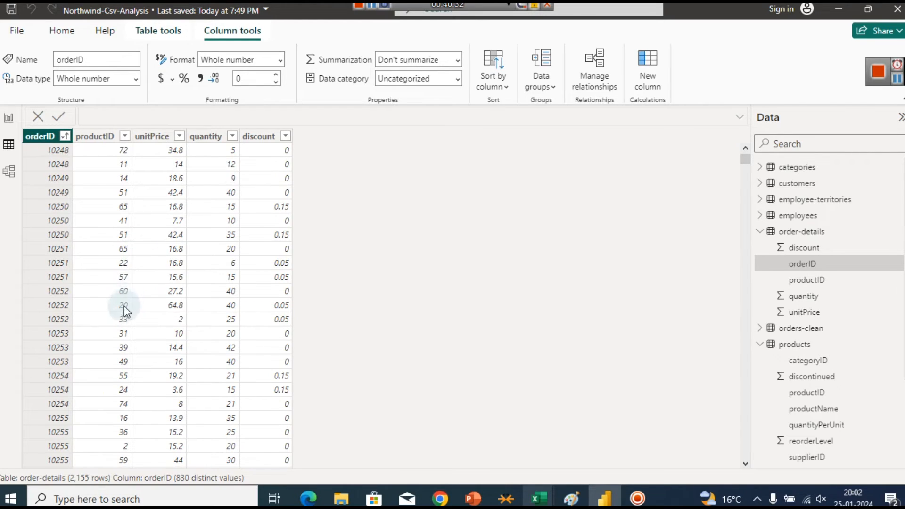
Step: Examine the commands available for the order-details table in the table view and in the model view, and return to the table view
click(106, 321)
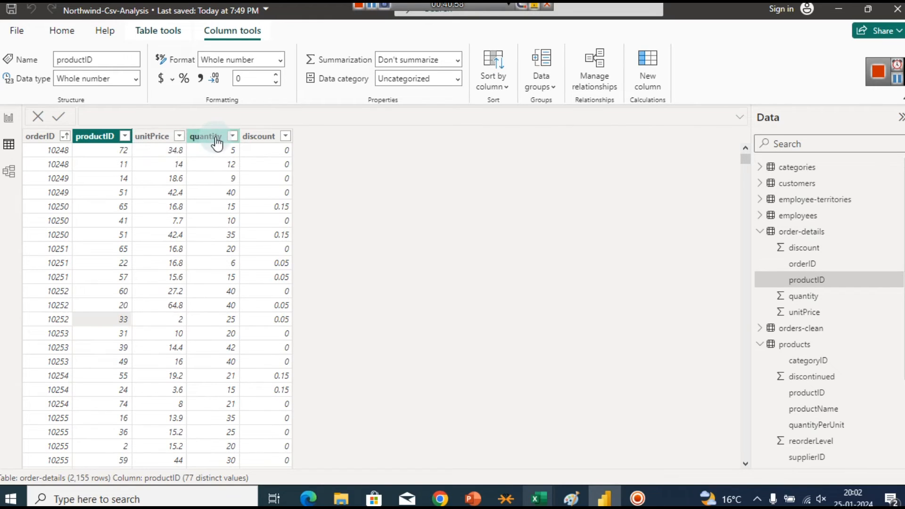
click(791, 233)
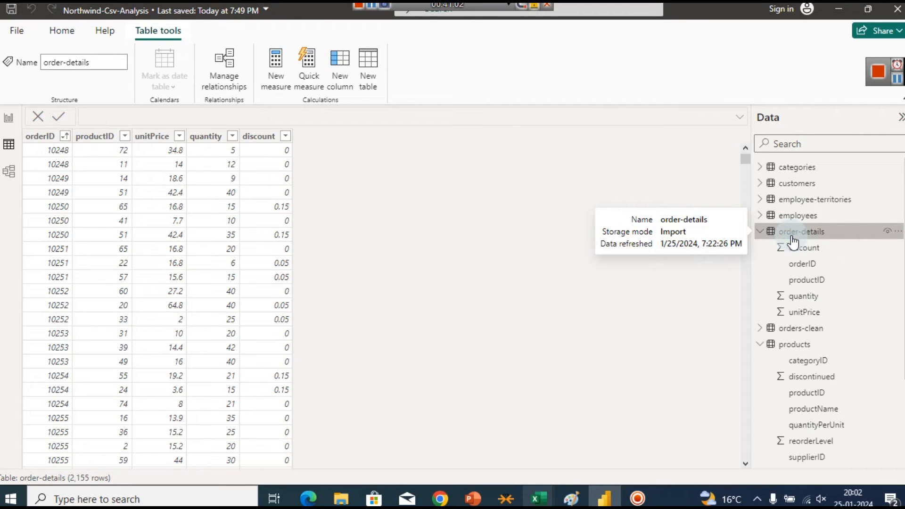
right_click(792, 239)
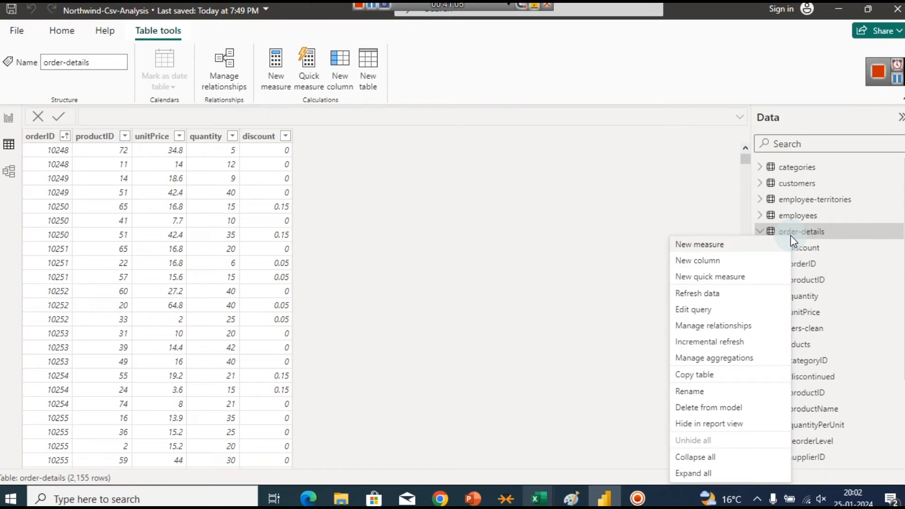
click(10, 170)
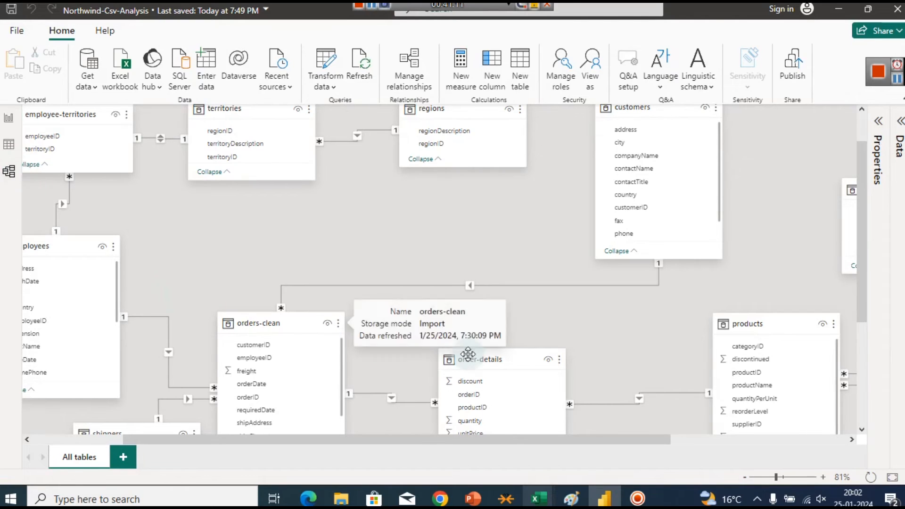
click(559, 366)
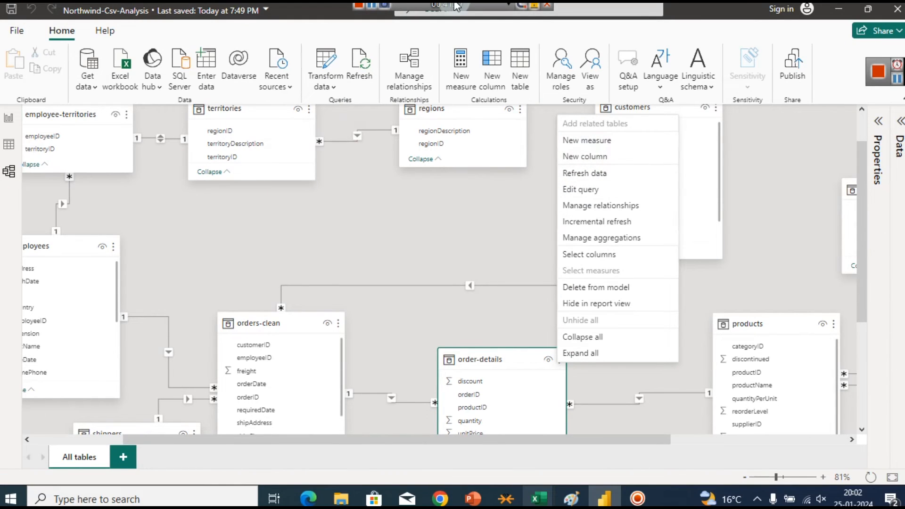
click(8, 150)
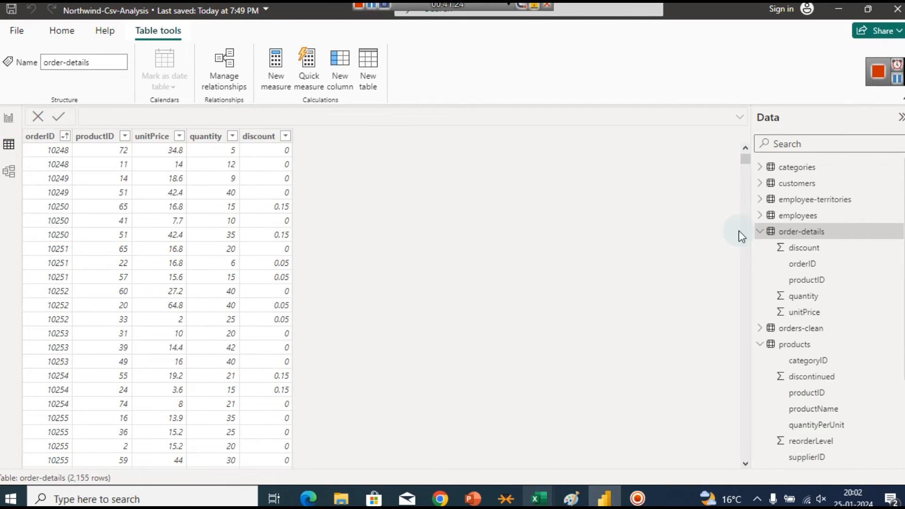
Step: Add a new calculated column to the order-details table and name it Sales
right_click(800, 232)
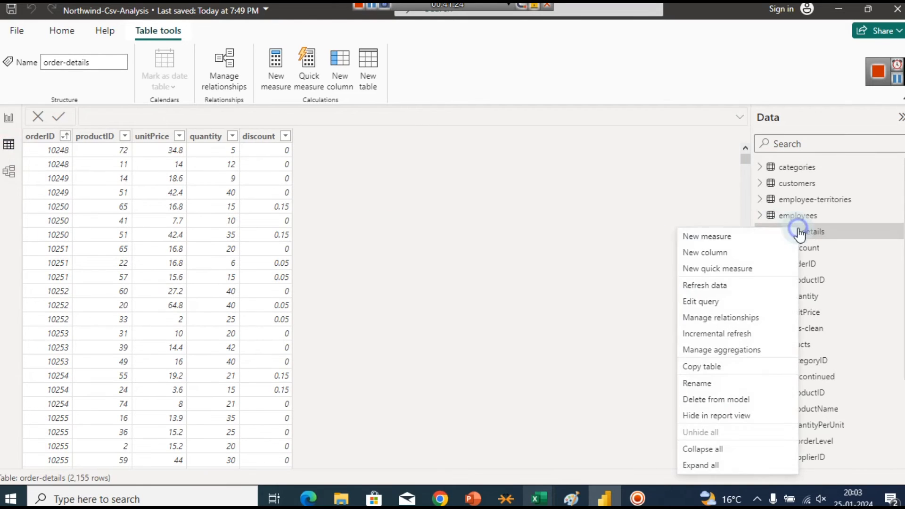
click(744, 253)
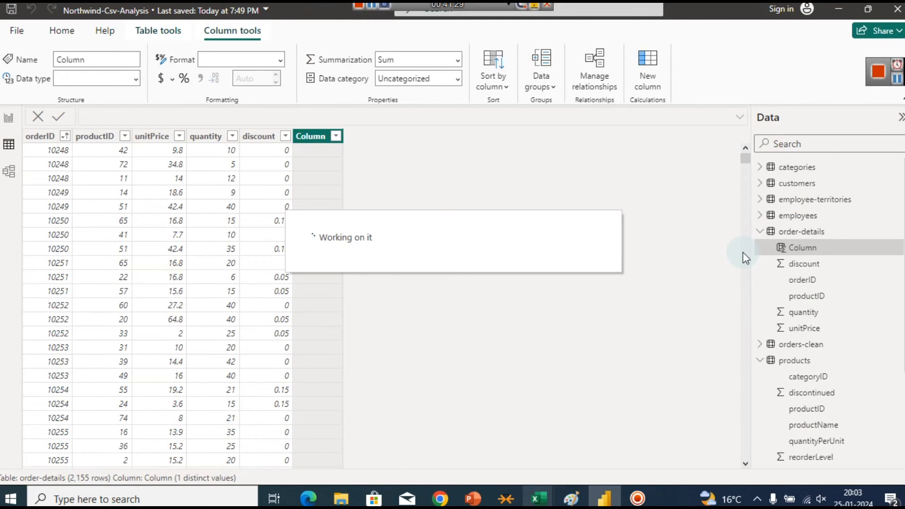
click(98, 116)
double_click(98, 115)
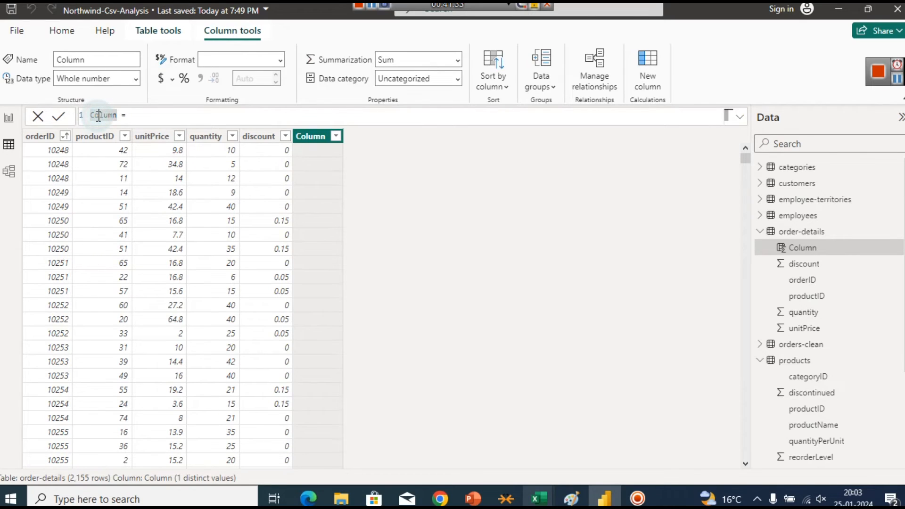
click(98, 115)
text(Sales)
key(Left)
key(Left)
key(Left)
key(Left)
key(BackSpace)
key(BackSpace)
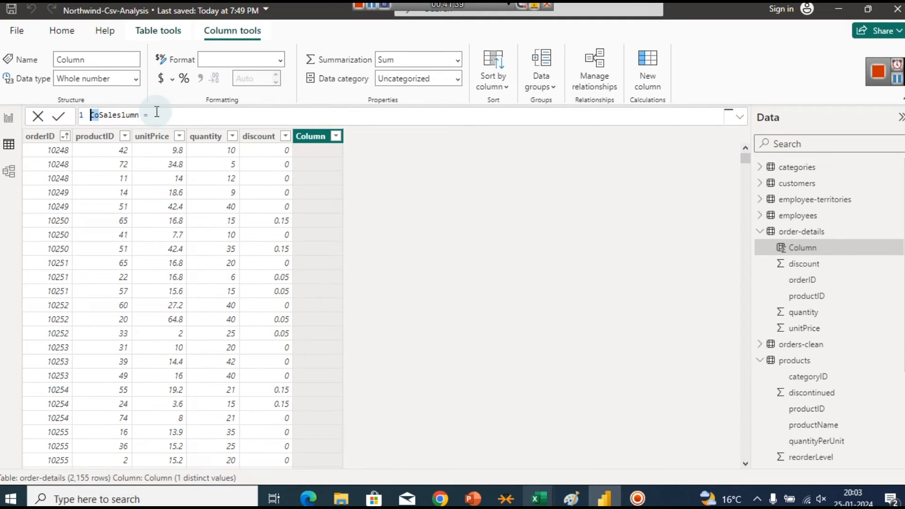
key(Right)
key(Right)
key(Right)
key(Right)
key(shift+Right)
key(shift+Right)
key(shift+Right)
key(shift+Right)
key(BackSpace)
key(Left)
key(Left)
key(Left)
key(Left)
key(Left)
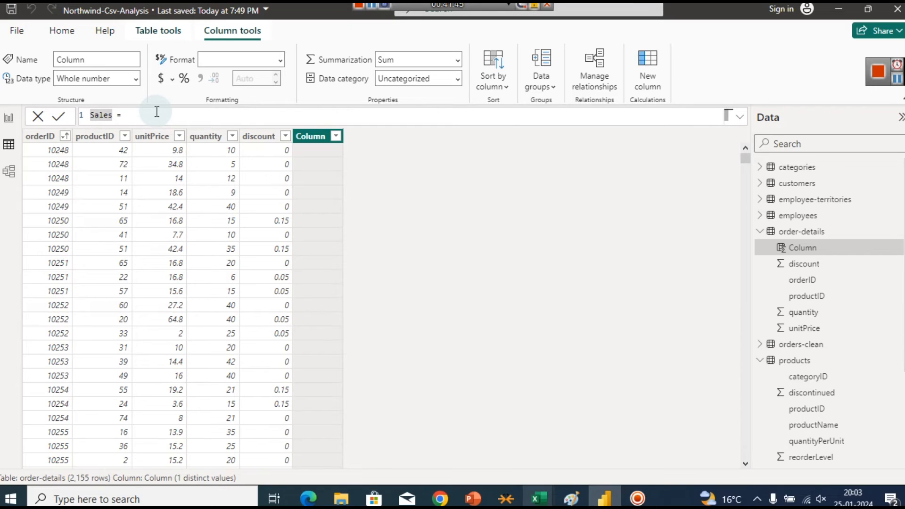
Step: Begin the Sales column's formula with the reference 'order-details'[unitPrice]
key(Right)
key(Right)
key(Right)
key(Right)
key(Right)
key(Right)
key(Right)
key(Right)
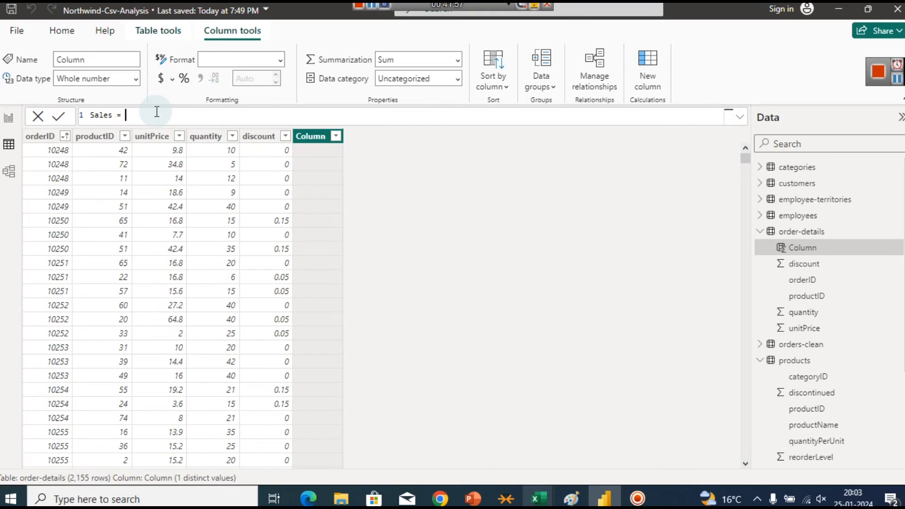
text(ord)
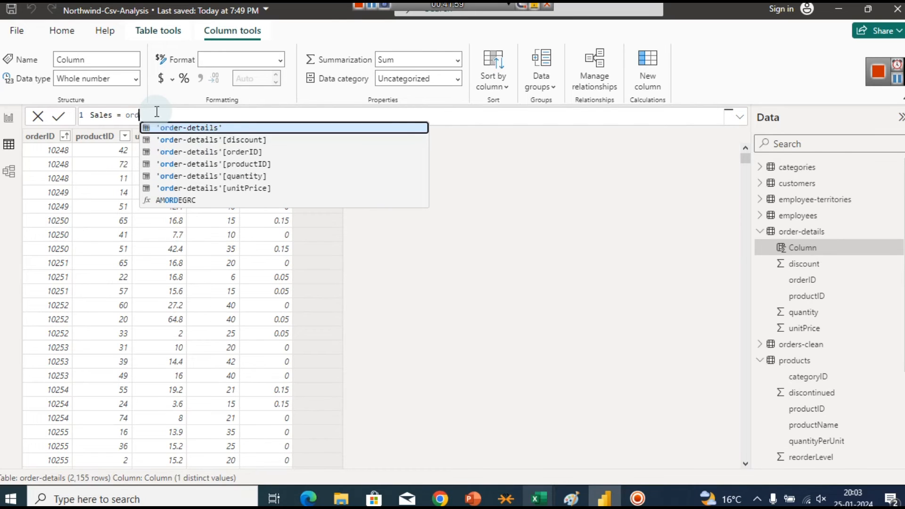
key(Tab)
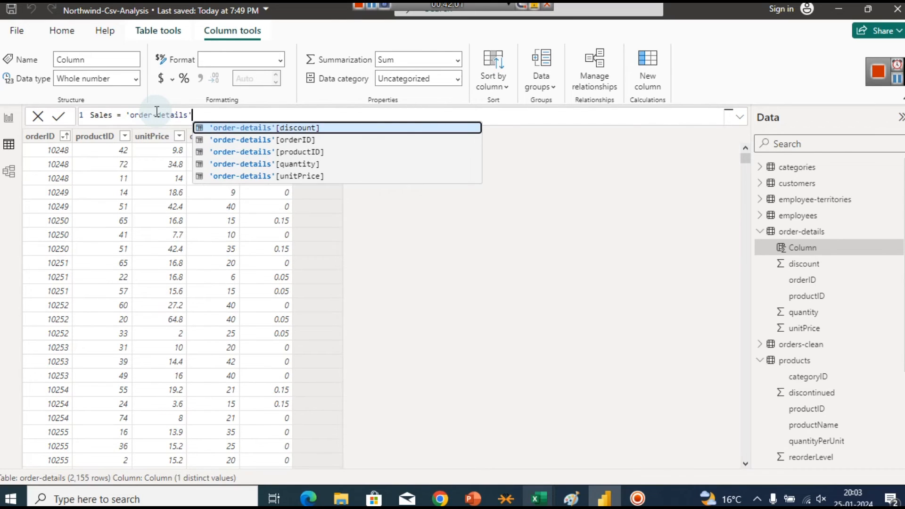
key(Down)
key(Down)
key(Down)
key(Up)
key(Up)
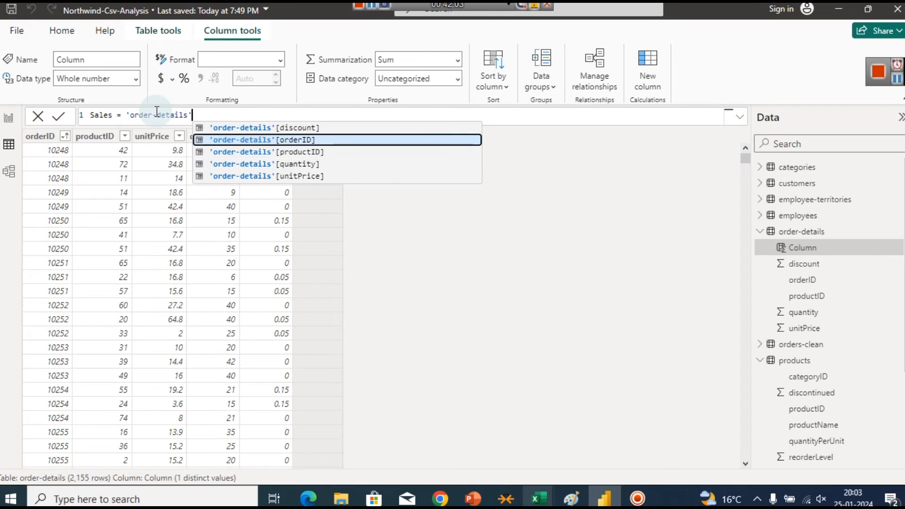
key(Up)
key(Down)
key(Down)
key(Down)
key(Down)
key(Tab)
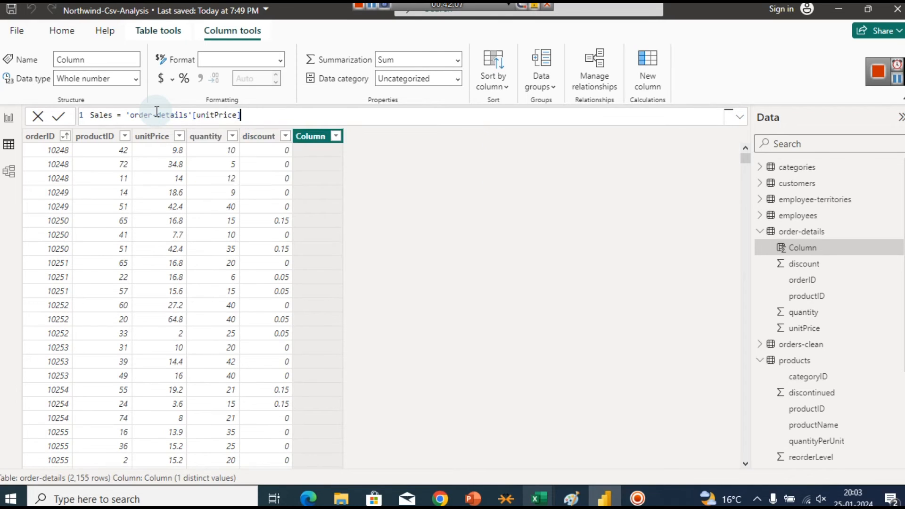
Step: Multiply the unit price by 'order-details'[quantity] in the Sales formula and commit it
text(* ')
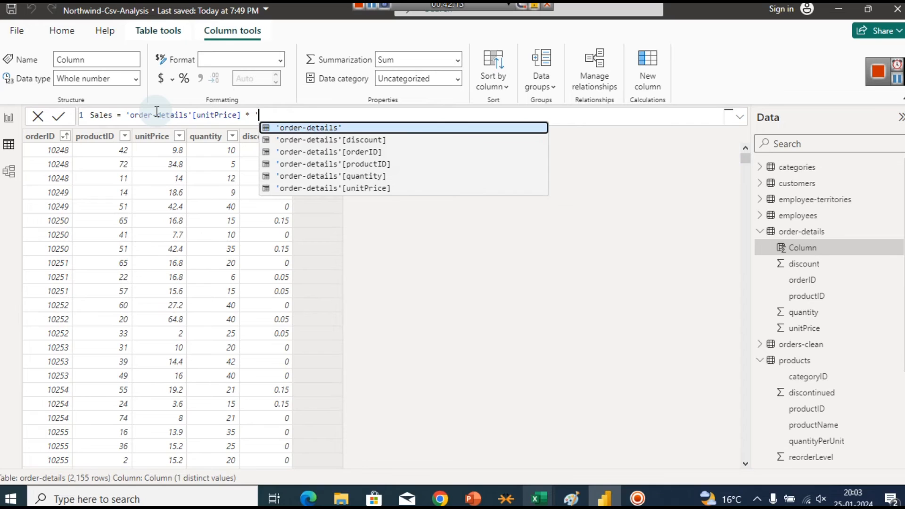
key(Down)
key(Down)
key(Down)
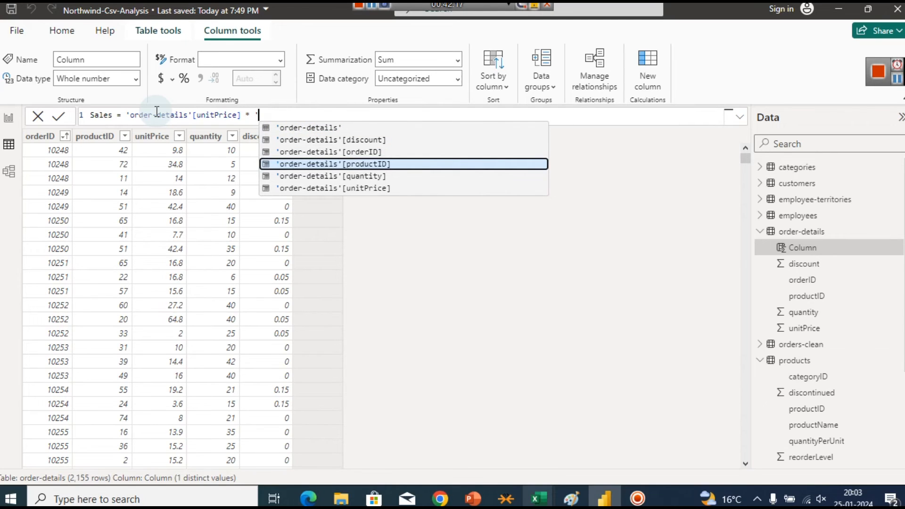
key(Down)
key(Tab)
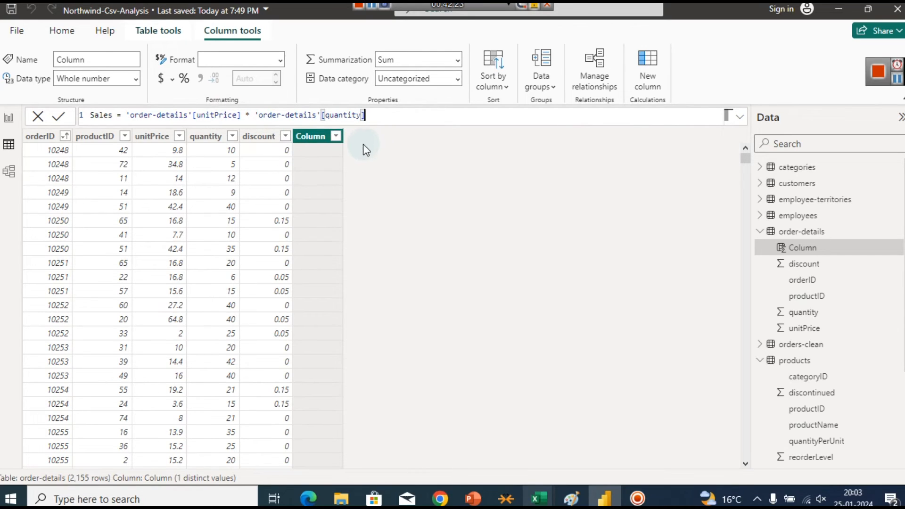
click(61, 118)
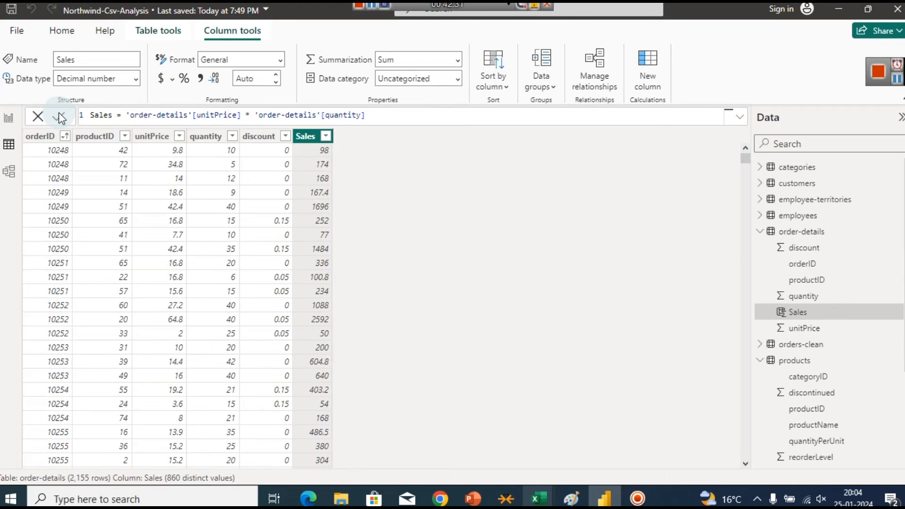
Step: Check the first row's unitPrice and quantity against the Sales column, and collapse the order-details field list
click(168, 153)
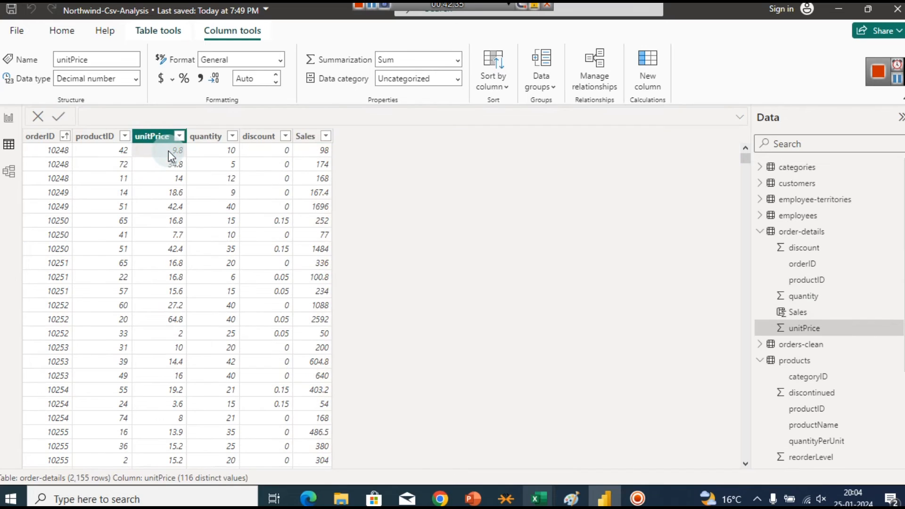
click(210, 152)
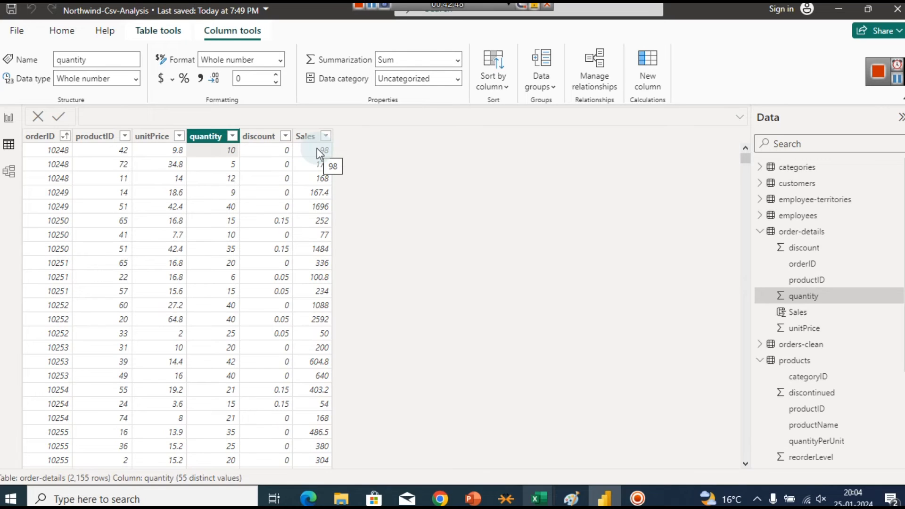
click(311, 137)
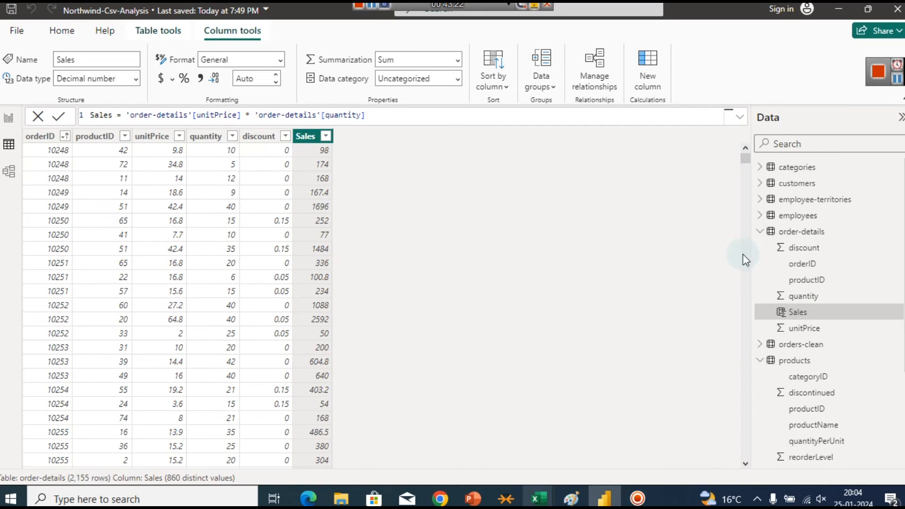
click(761, 236)
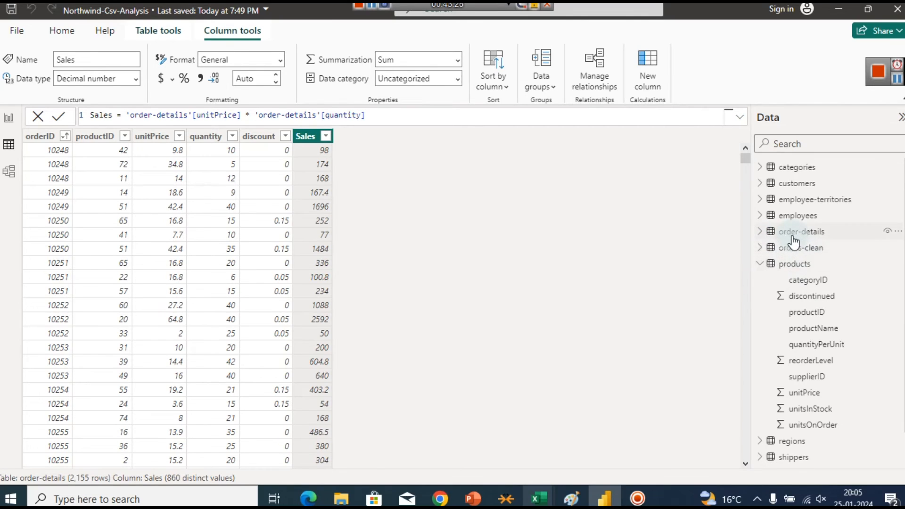
mouse_move(794, 242)
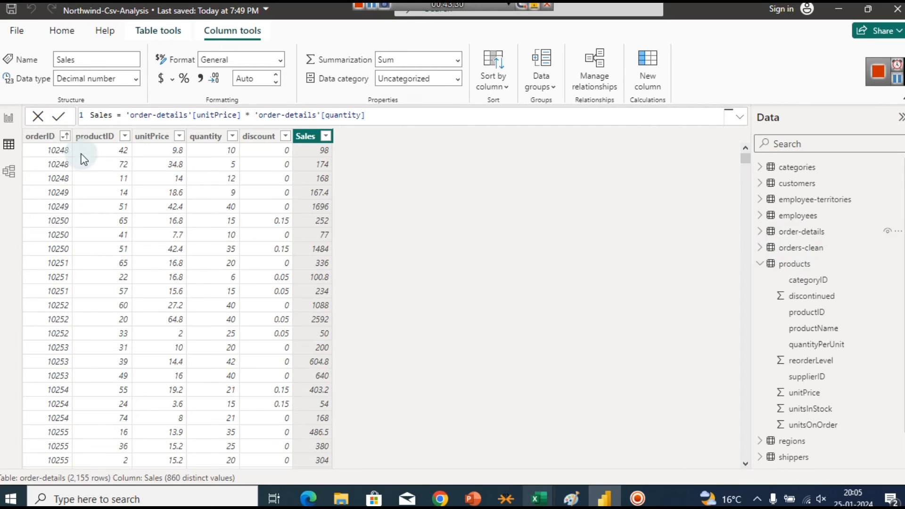
Step: Return to the report page and add a new measure to the order-details table
click(8, 119)
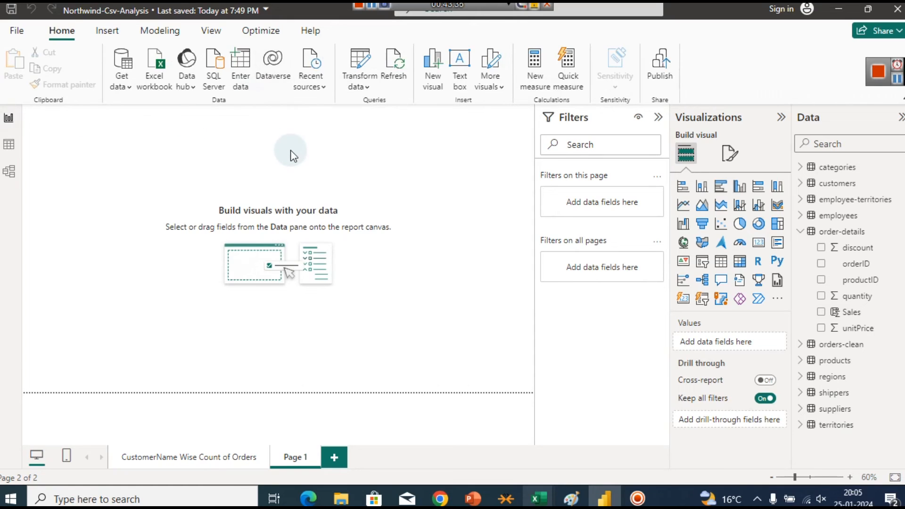
click(174, 32)
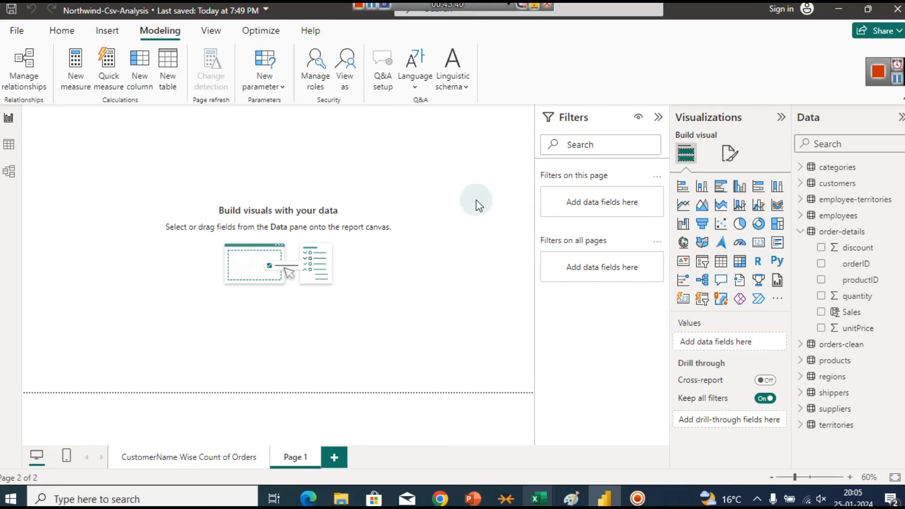
right_click(841, 233)
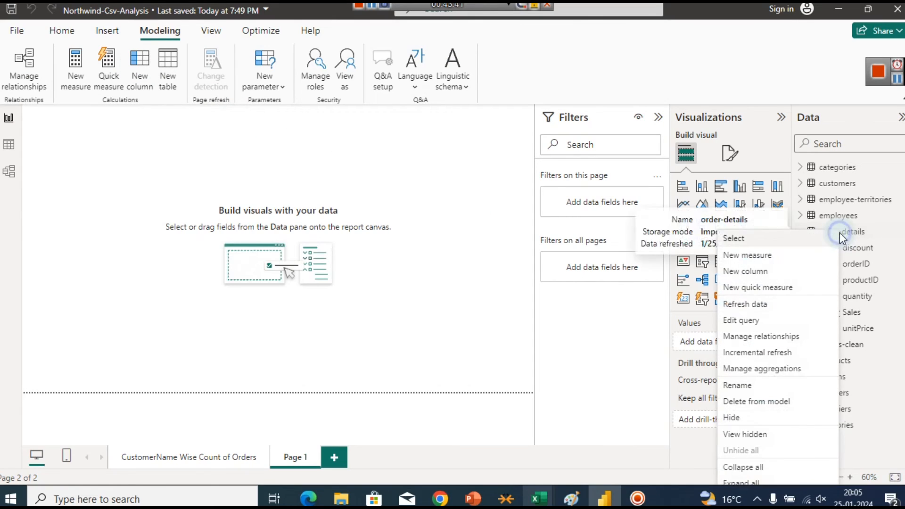
click(788, 248)
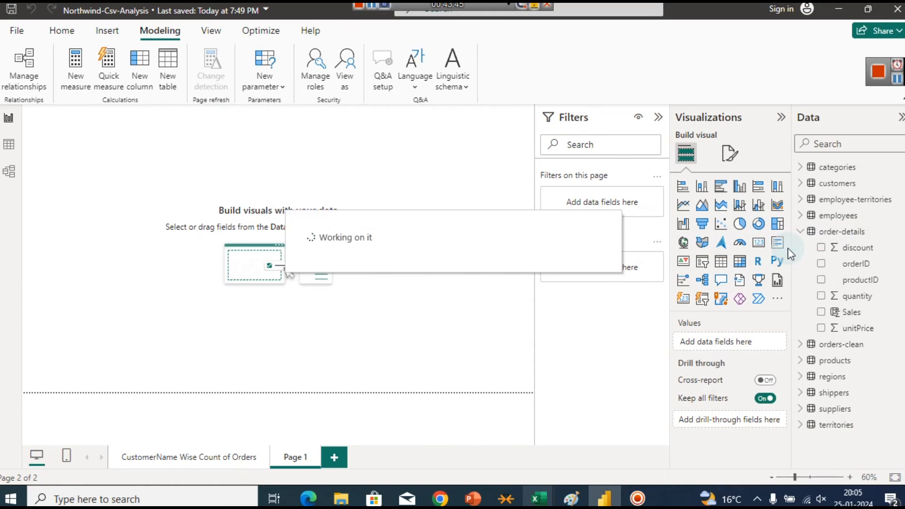
Step: Replace the new measure's default name with TotalSales in its formula
key(Home)
key(shift+Right)
key(shift+Right)
key(shift+Right)
key(shift+Right)
key(shift+Right)
key(shift+Right)
key(shift+Right)
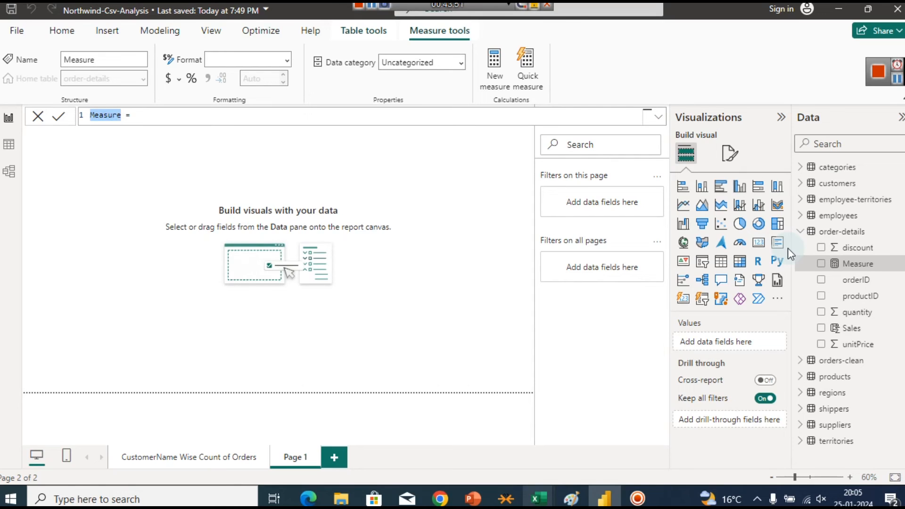
text(TotalS)
text(s)
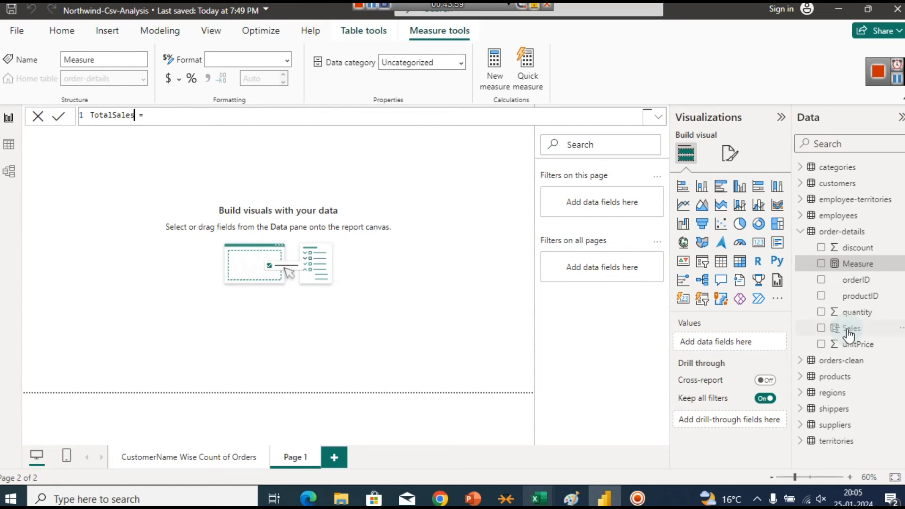
Step: Define TotalSales as SUM('order-details'[Sales]) and commit the measure
click(274, 119)
text(SUM)
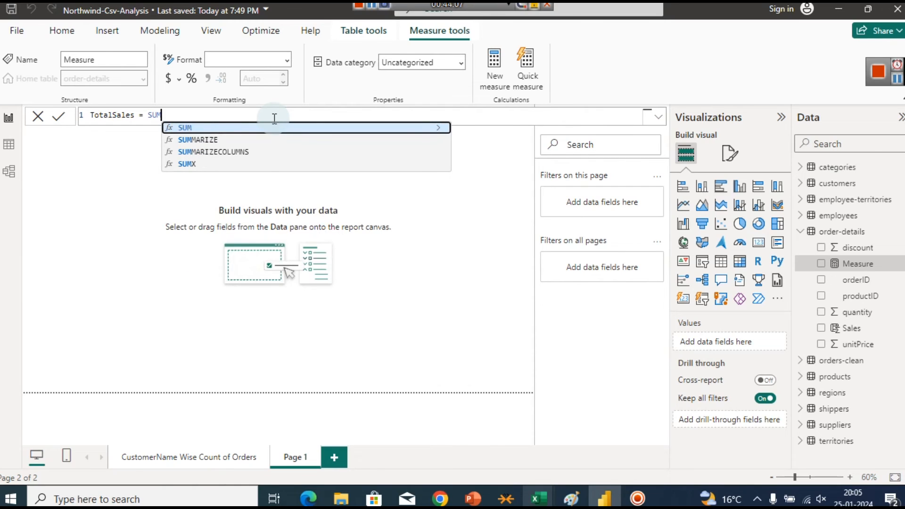
text(('order-details'[Sales])
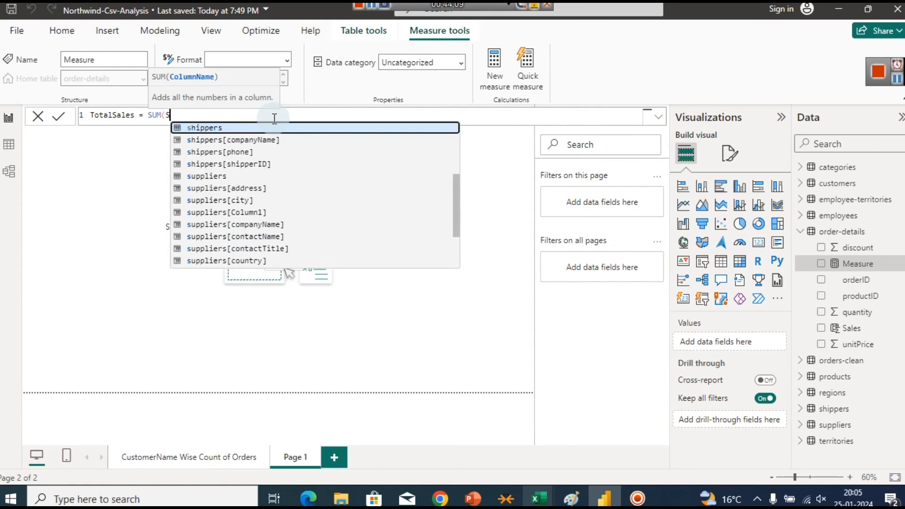
key(Tab)
text())
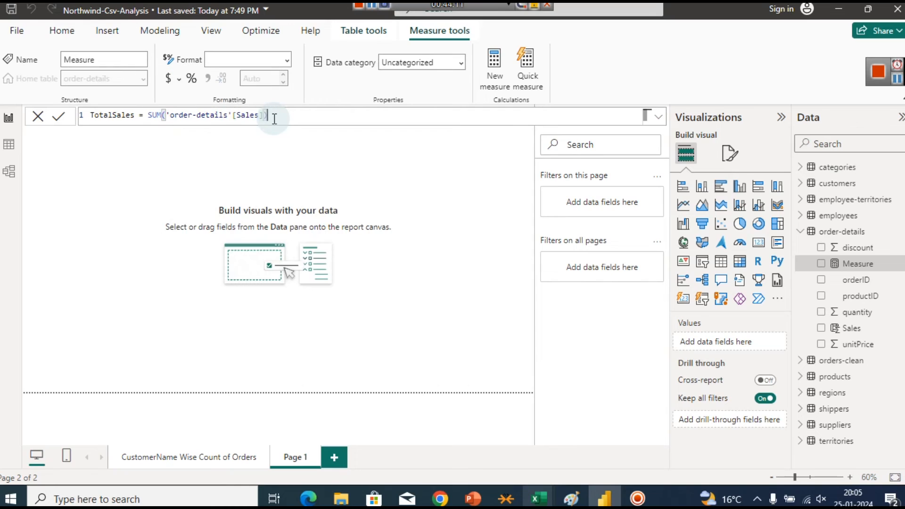
Step: Examine the TotalSales measure and its formula alongside the order-details rows in the table view
click(7, 143)
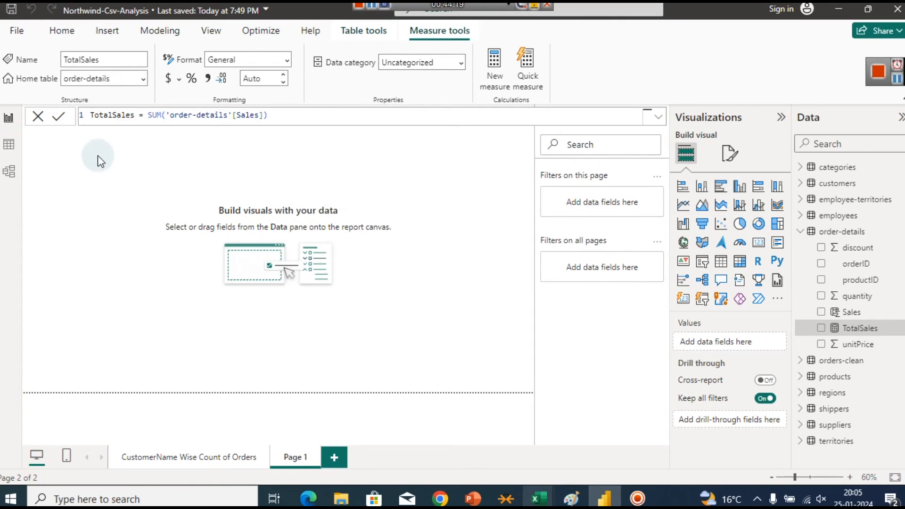
click(61, 115)
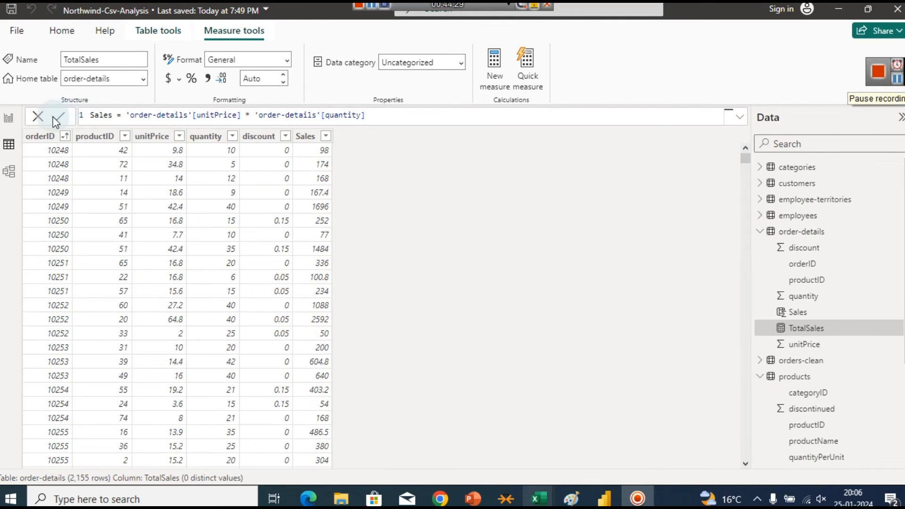
click(808, 330)
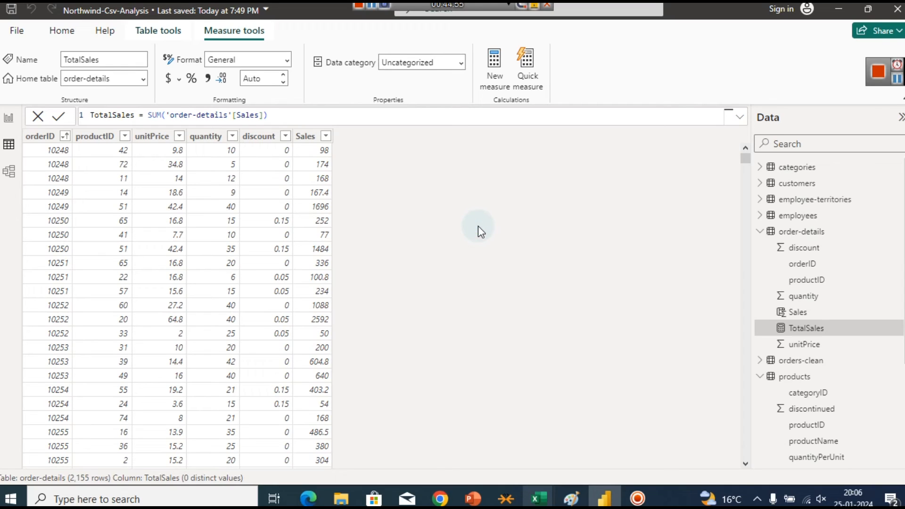
click(61, 116)
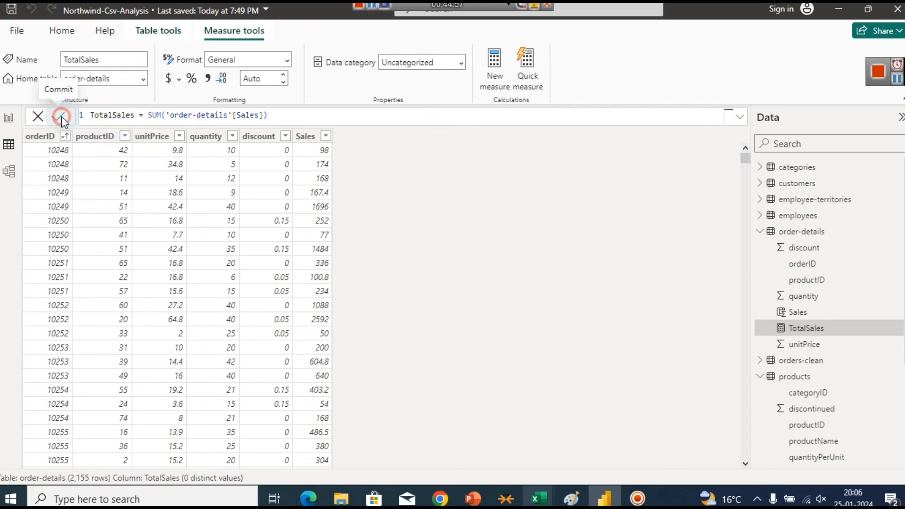
Step: Return to the report and rename Page 1 as Country Wise Total Sales
click(9, 119)
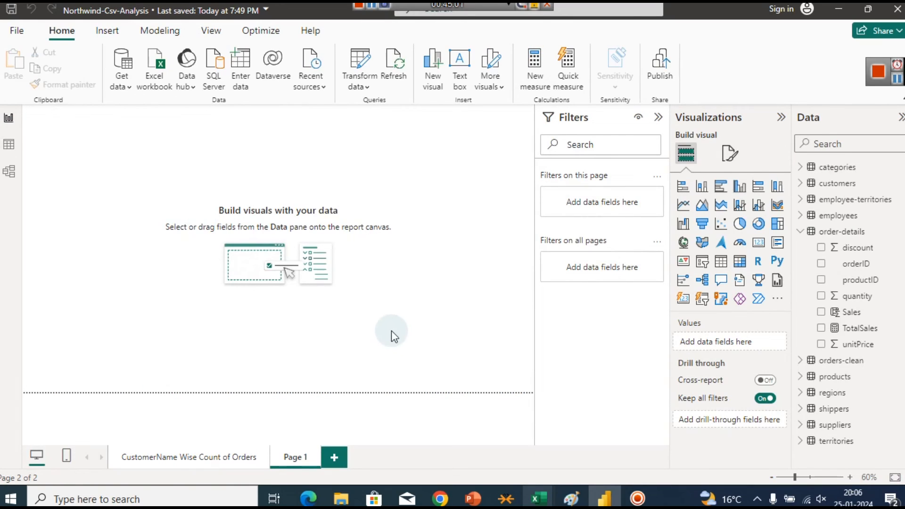
right_click(303, 459)
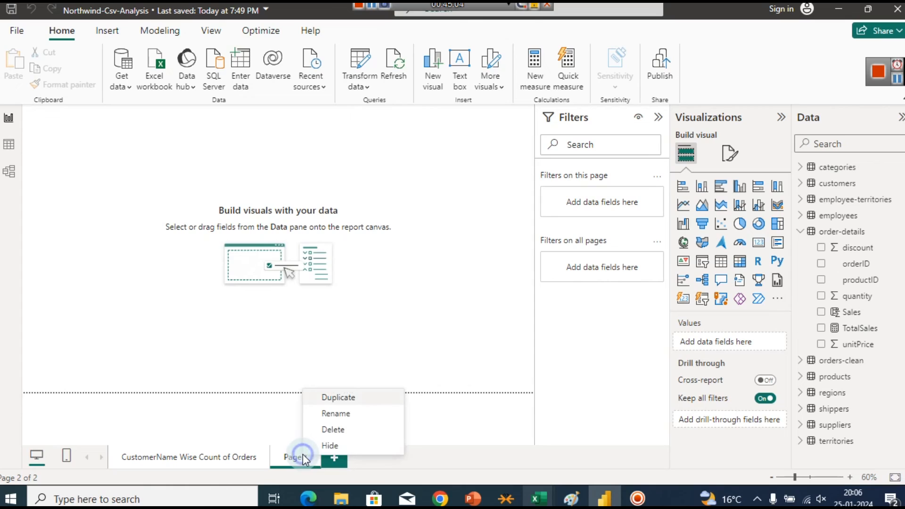
click(339, 415)
text(Cou)
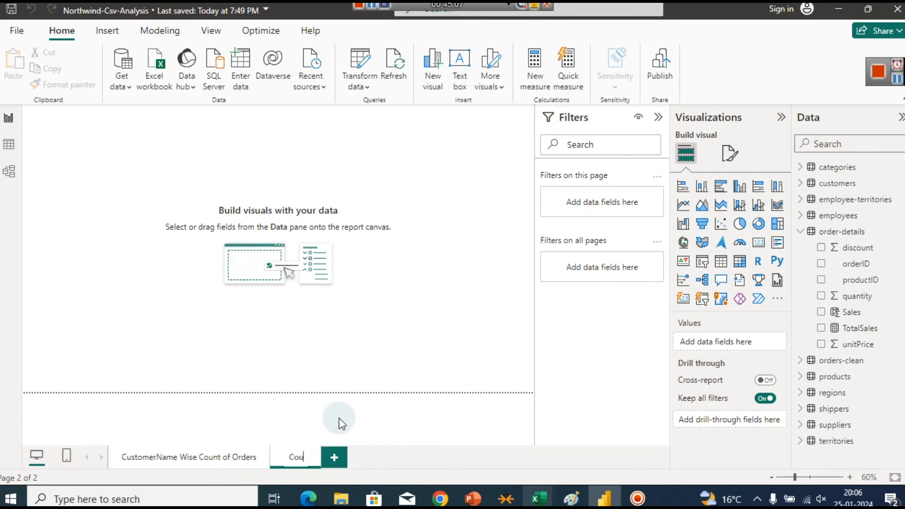
text(ntry Wise)
text( Total)
text( Sales)
click(444, 348)
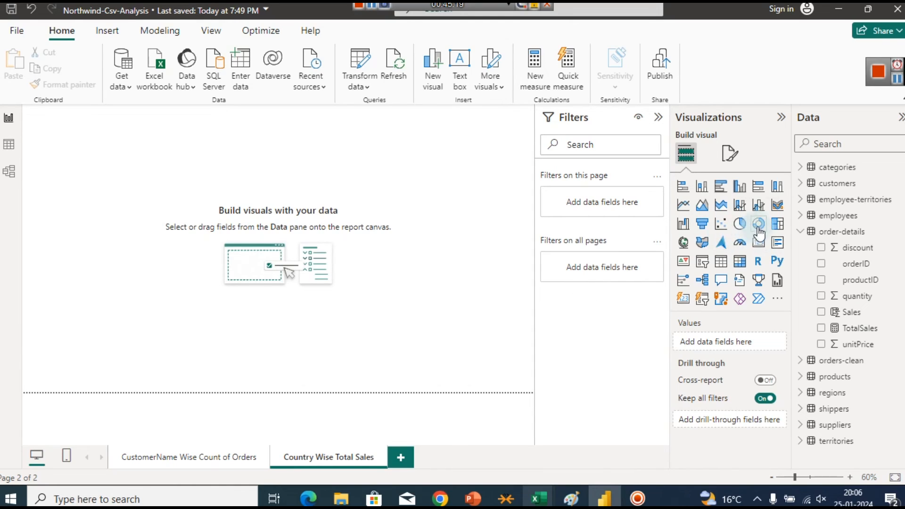
Step: Add a filled map visual to the page, enlarge it, and move it away from the page corner
click(704, 242)
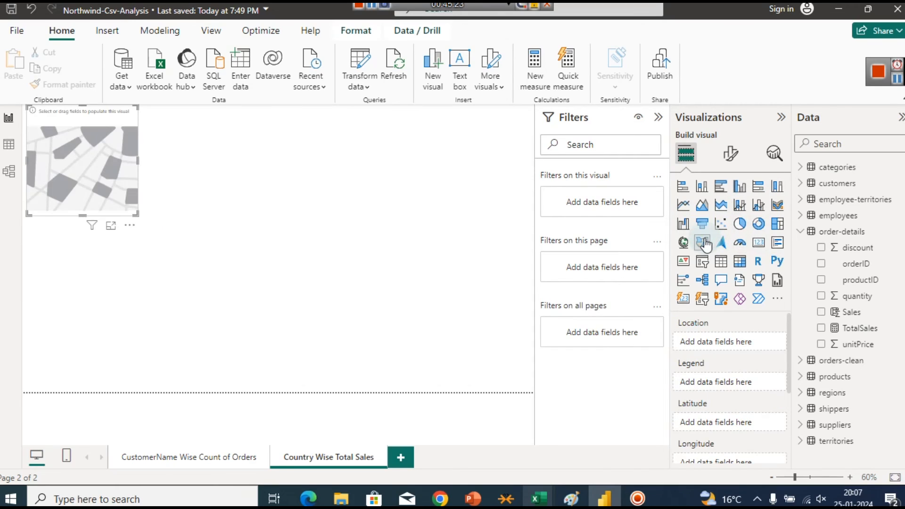
drag(138, 214, 330, 307)
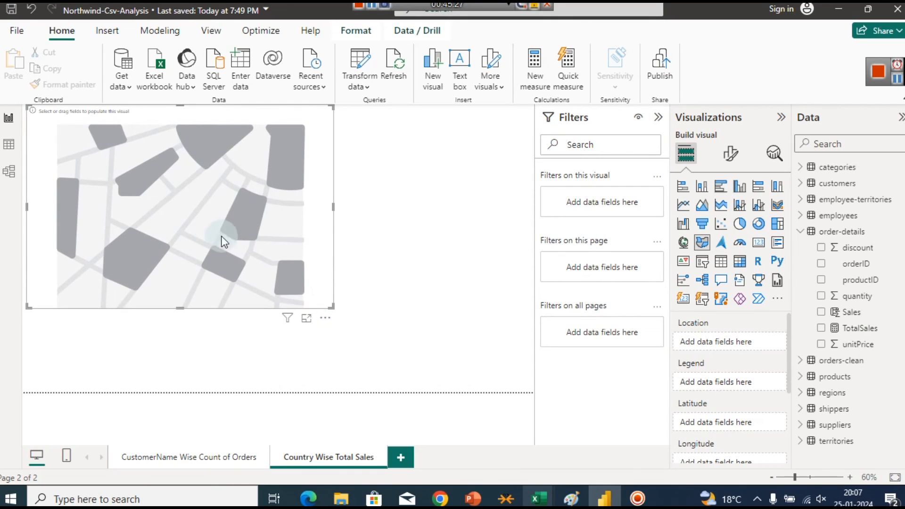
drag(213, 236, 278, 252)
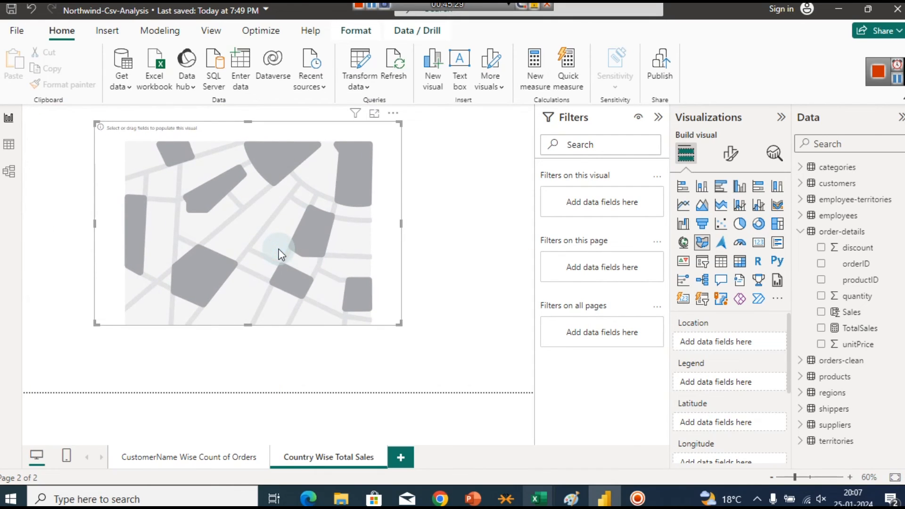
Step: Enable Use Map and Filled Map visuals in the global Security options and apply the setting
click(19, 33)
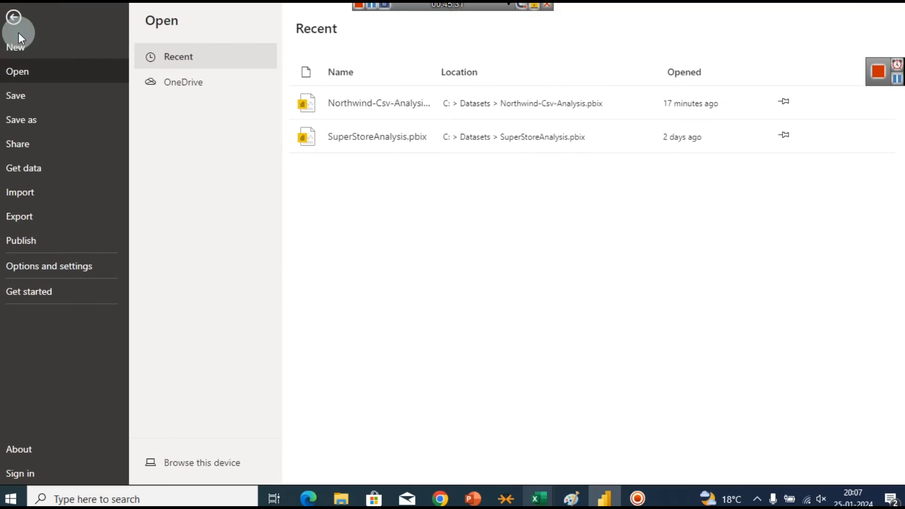
click(59, 265)
click(192, 98)
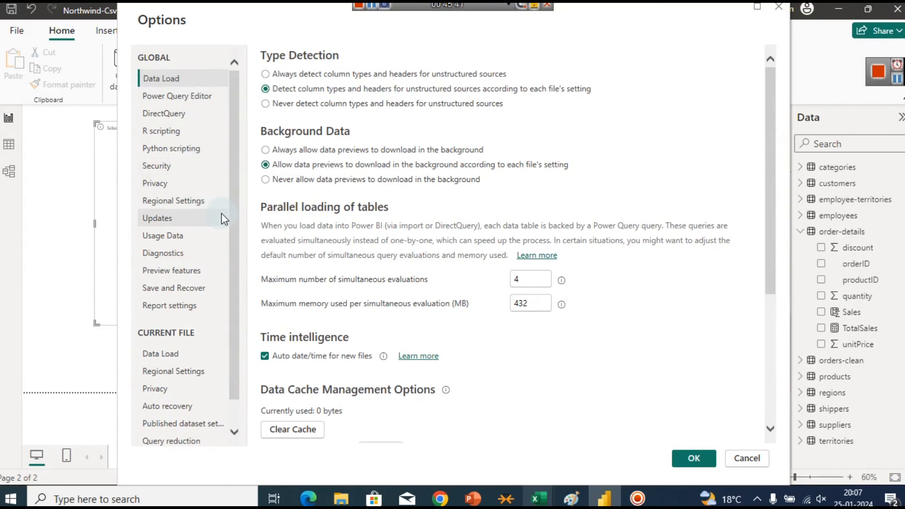
click(178, 166)
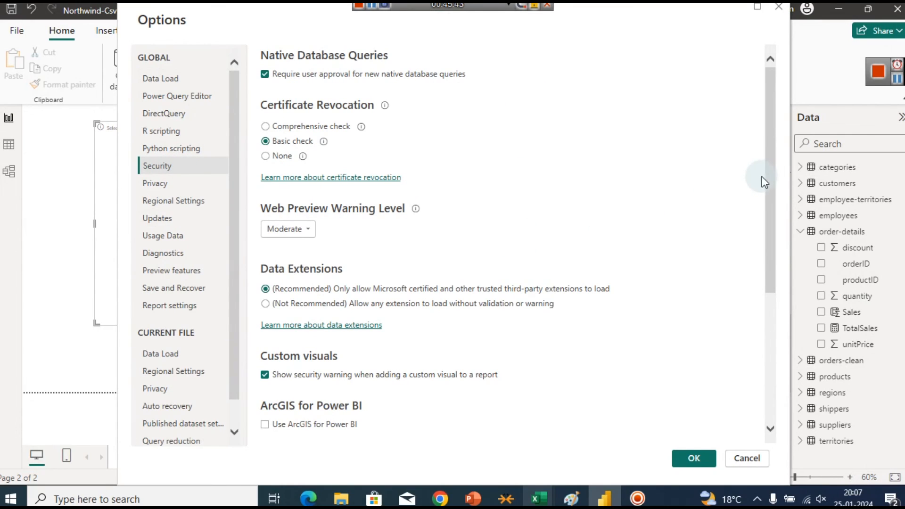
drag(769, 176, 734, 132)
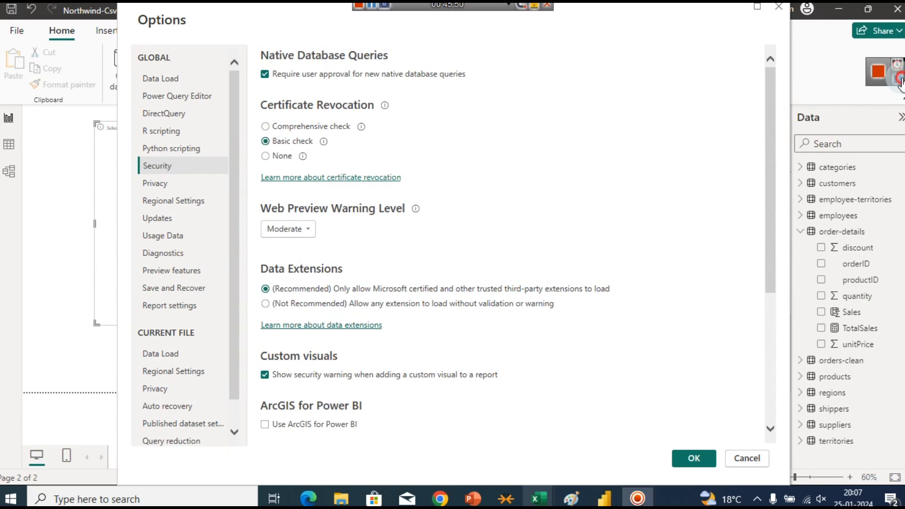
scroll(764, 132, down, 2)
click(264, 364)
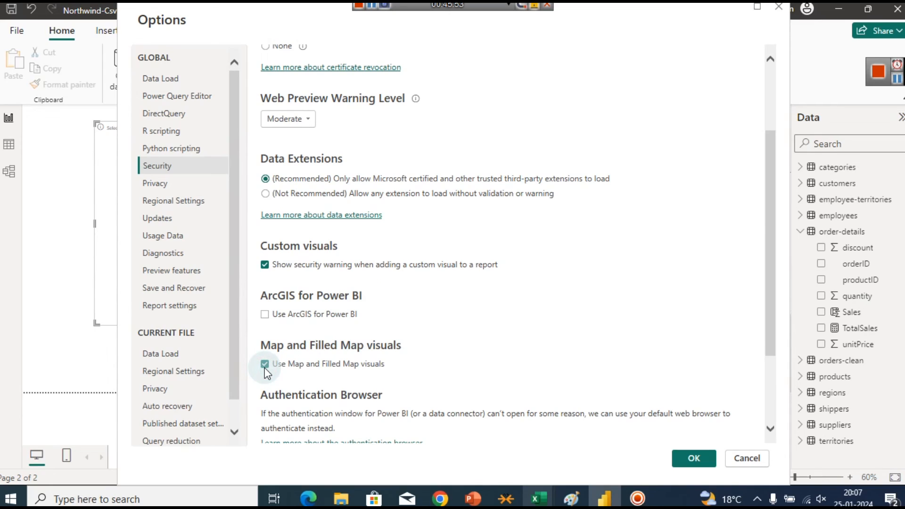
click(696, 467)
click(692, 457)
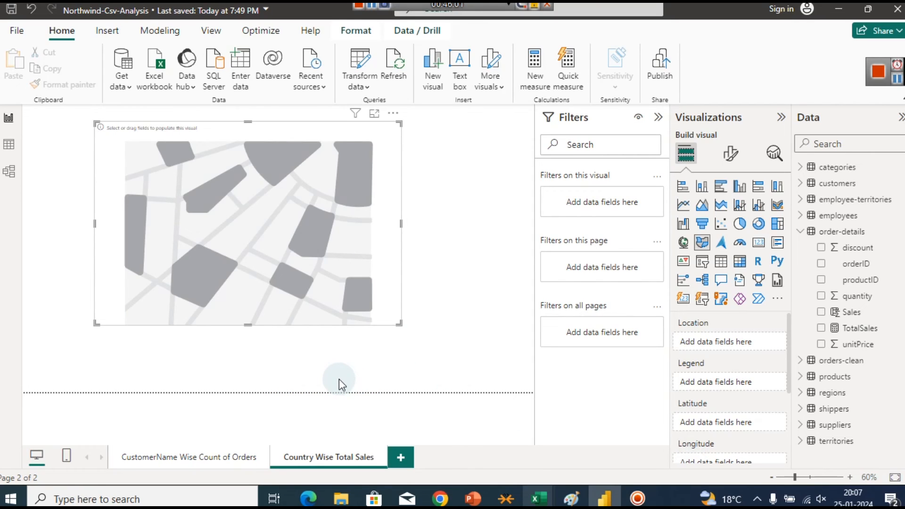
Step: Move the filled map nearer the page's middle and assign the customers table's country field as its Location
drag(280, 294, 311, 278)
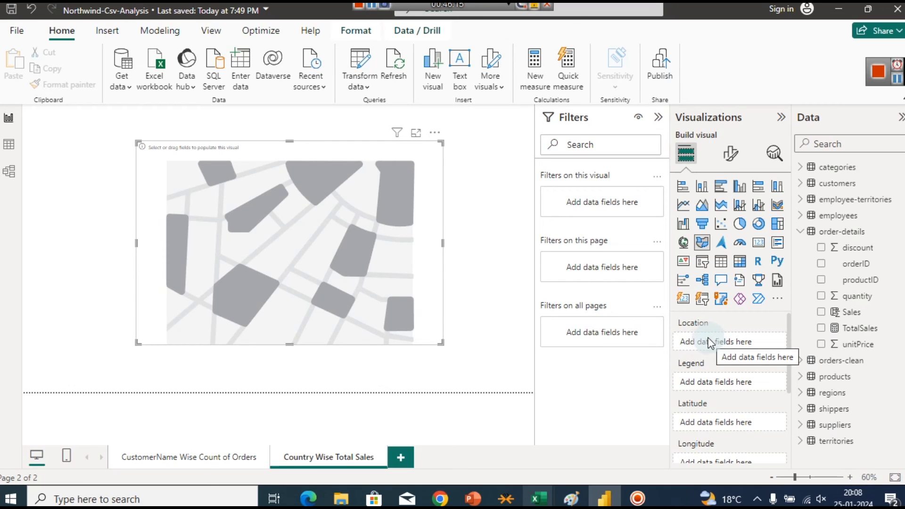
click(800, 231)
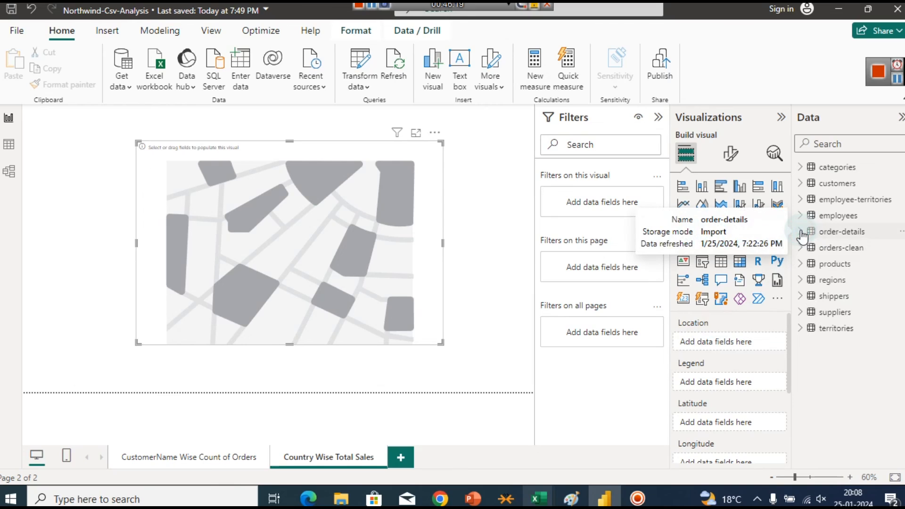
click(802, 183)
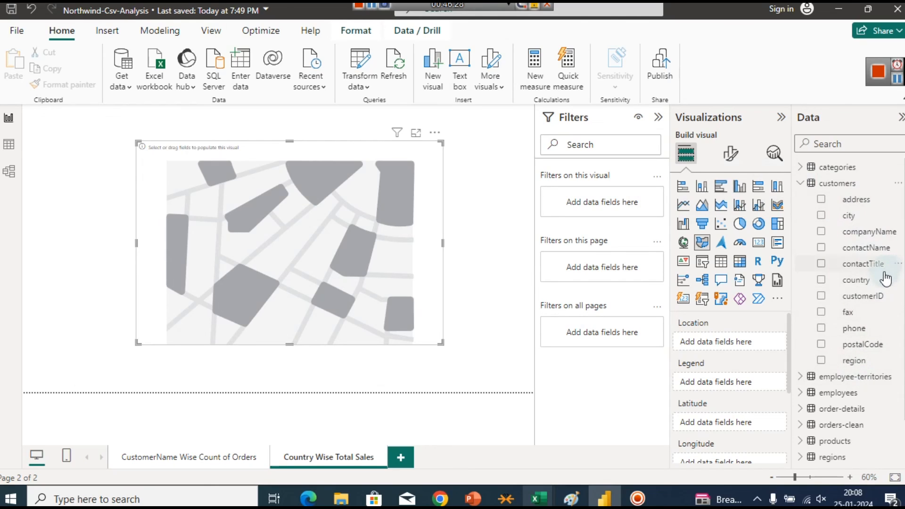
click(830, 284)
drag(830, 284, 729, 336)
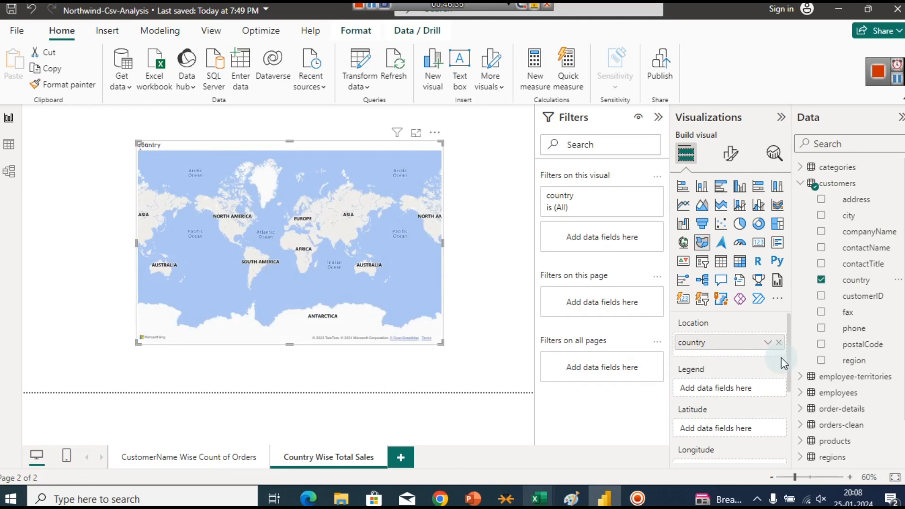
drag(791, 361, 756, 369)
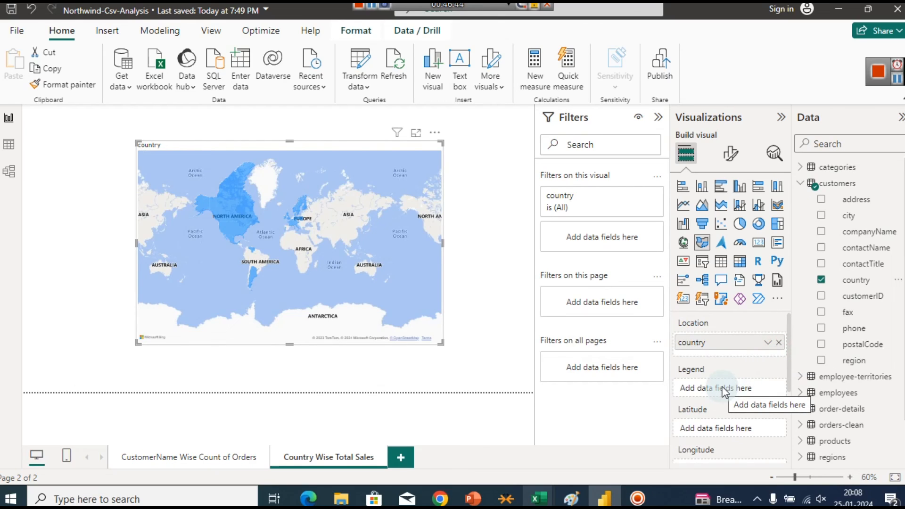
Step: Try to assign the order-details TotalSales measure to the filled map's Legend
click(801, 185)
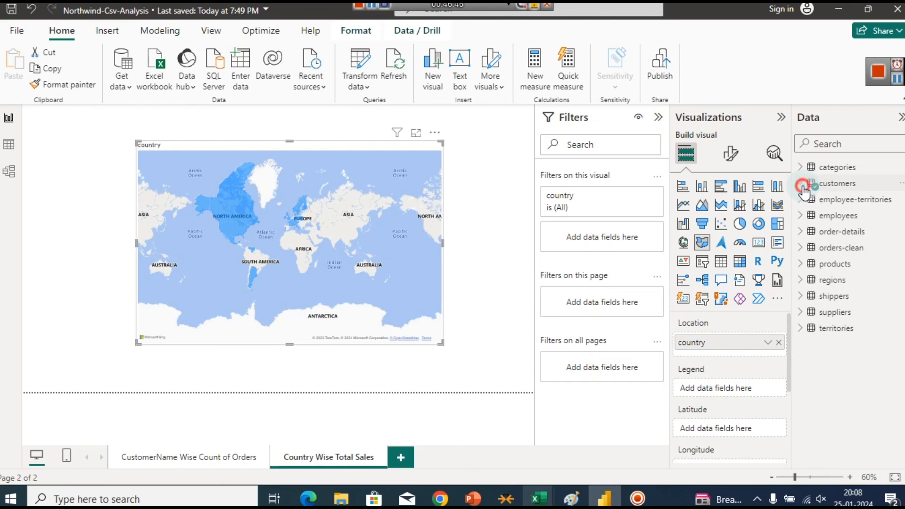
click(802, 233)
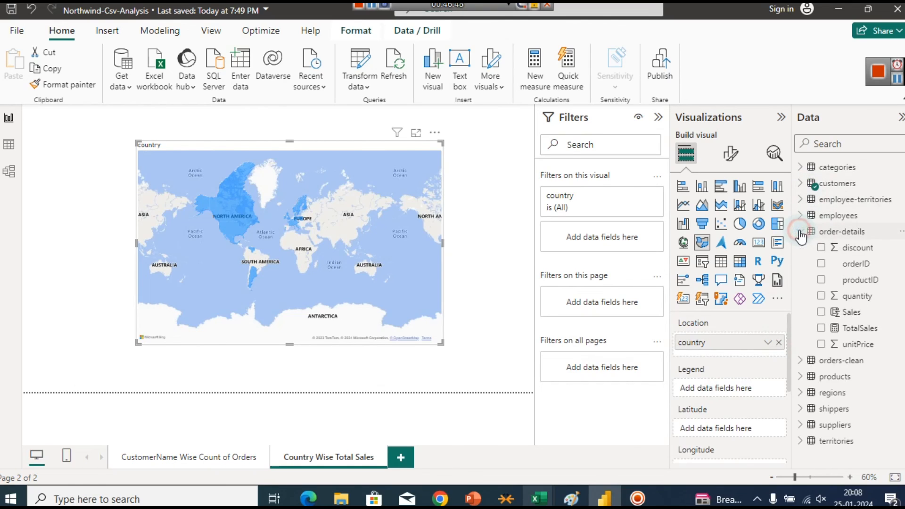
drag(853, 328, 737, 381)
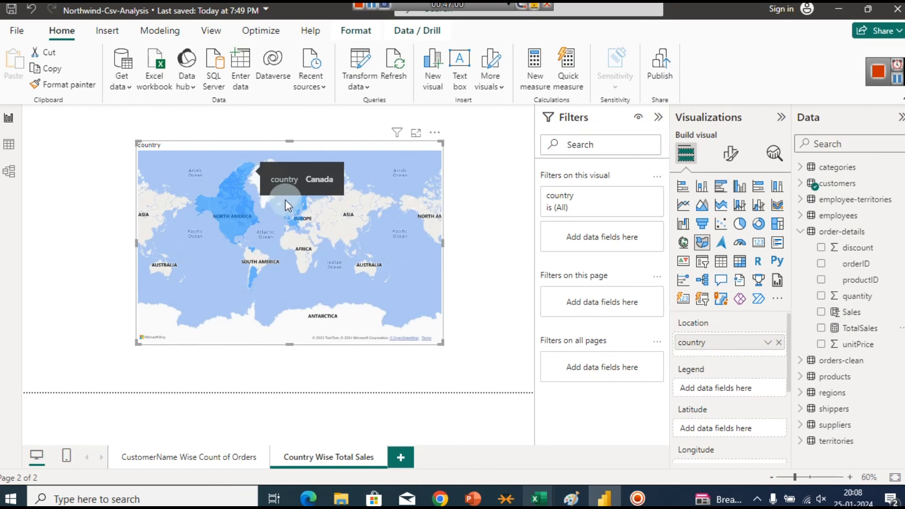
click(502, 372)
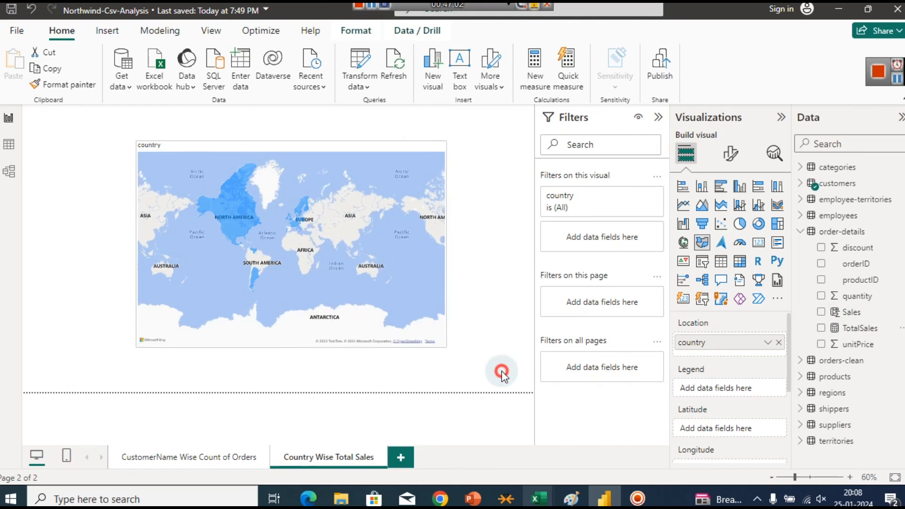
Step: Enlarge the country filled map in both directions so that it fills nearly the whole report page
drag(446, 347, 527, 383)
click(145, 140)
drag(134, 140, 51, 106)
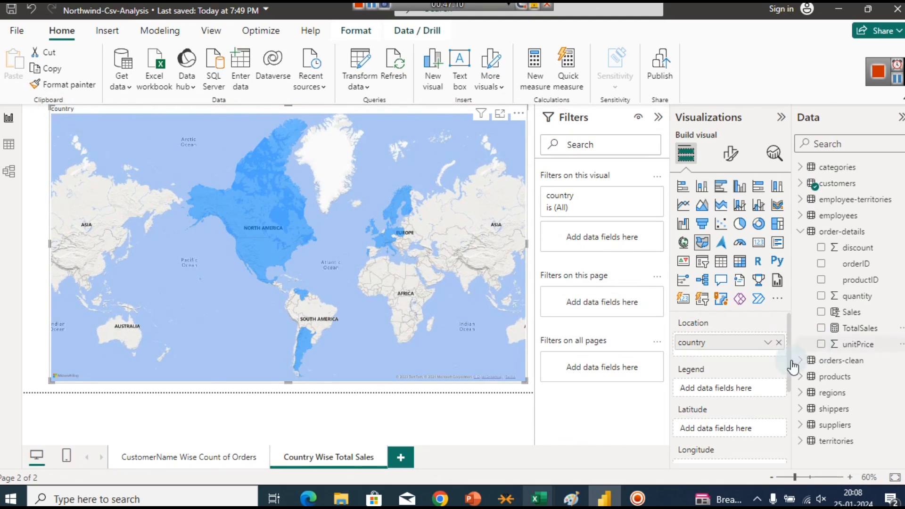
Step: Try again to add the TotalSales measure to the filled map's Legend, and take it back out of the visual
drag(867, 329, 737, 387)
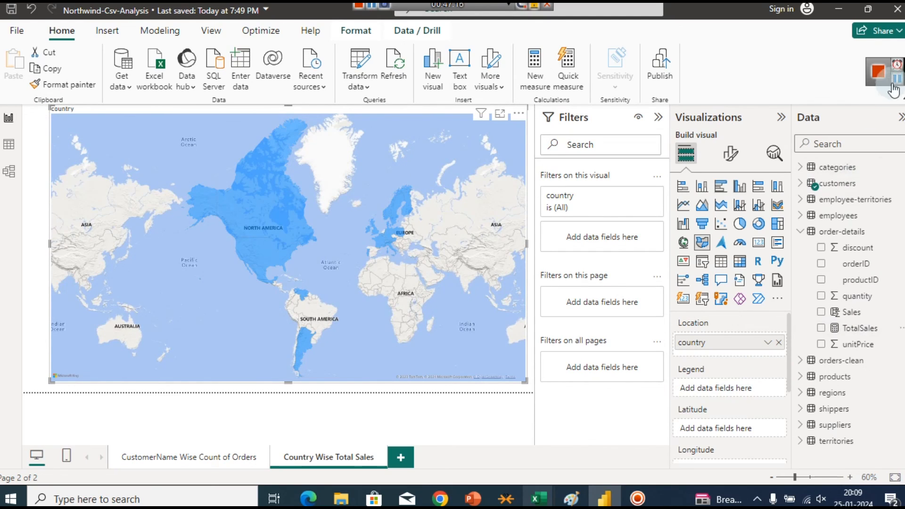
click(859, 328)
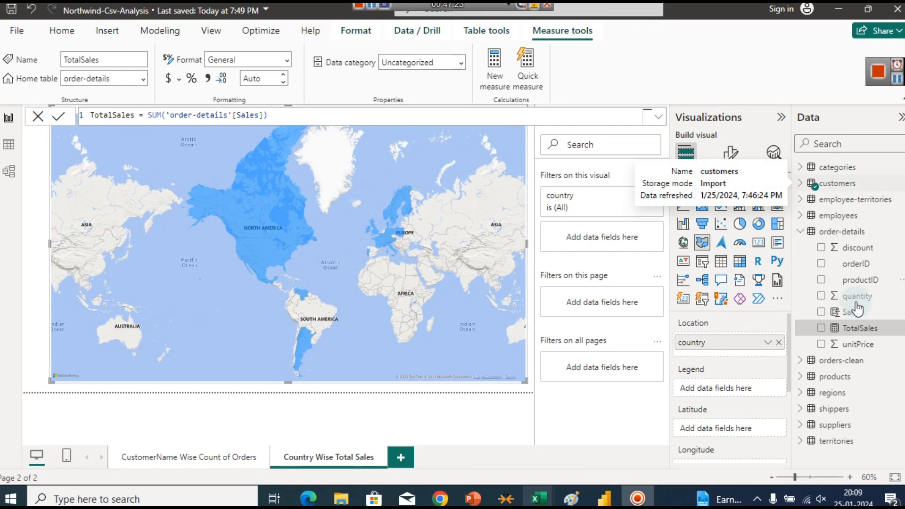
drag(872, 327, 754, 381)
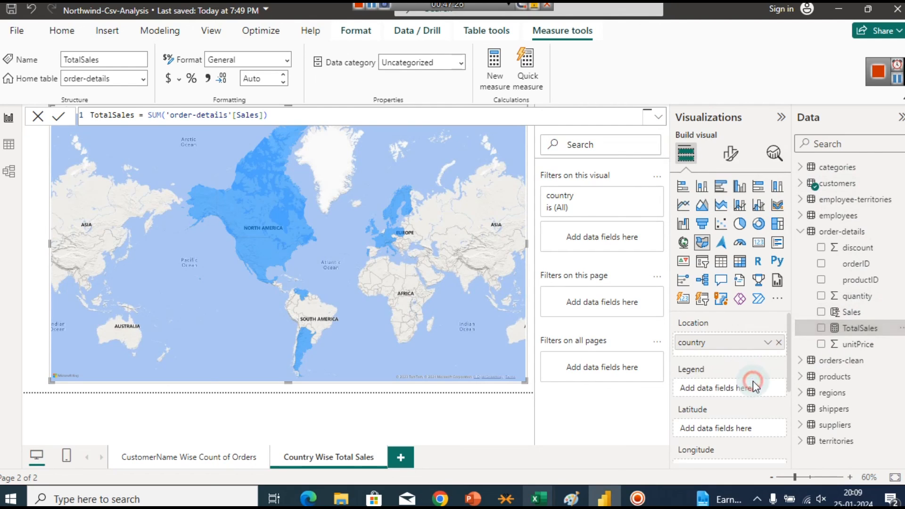
click(822, 328)
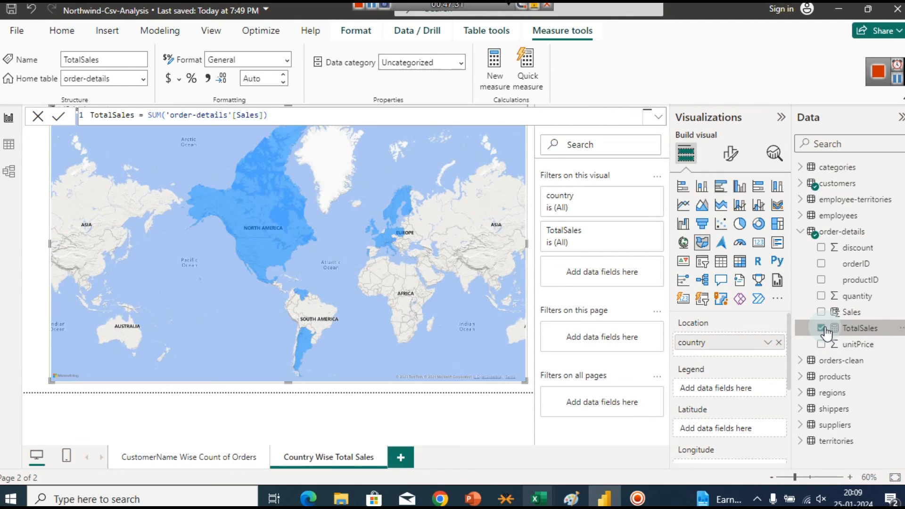
click(822, 329)
mouse_move(472, 497)
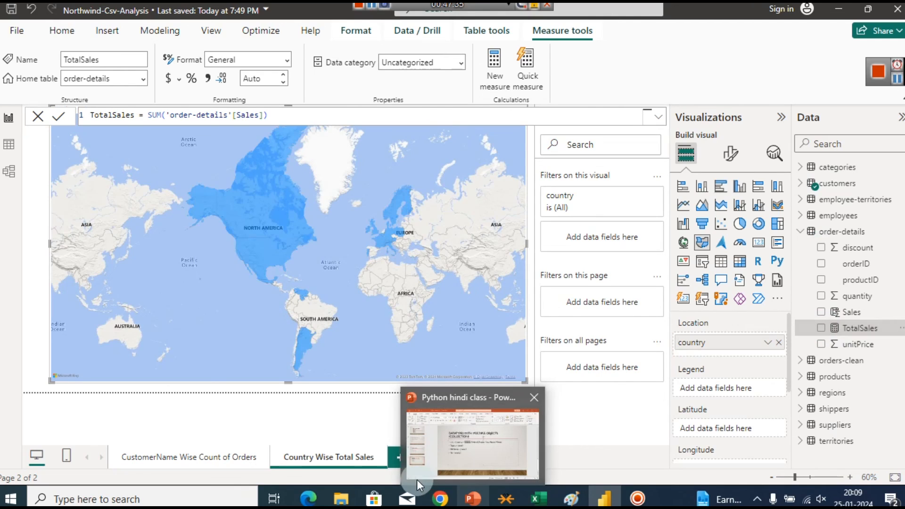
click(363, 427)
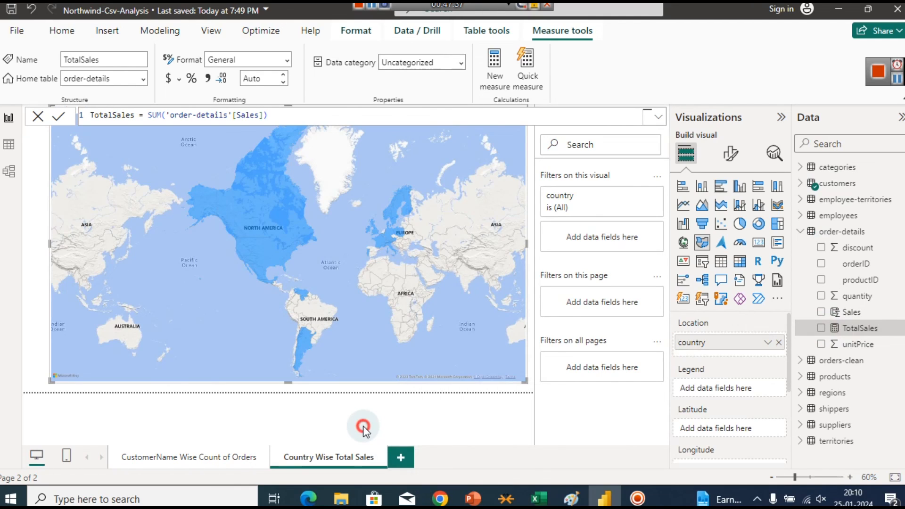
Step: Add a new report page with a card visual showing the TotalSales measure, moved away from the page corner
click(404, 456)
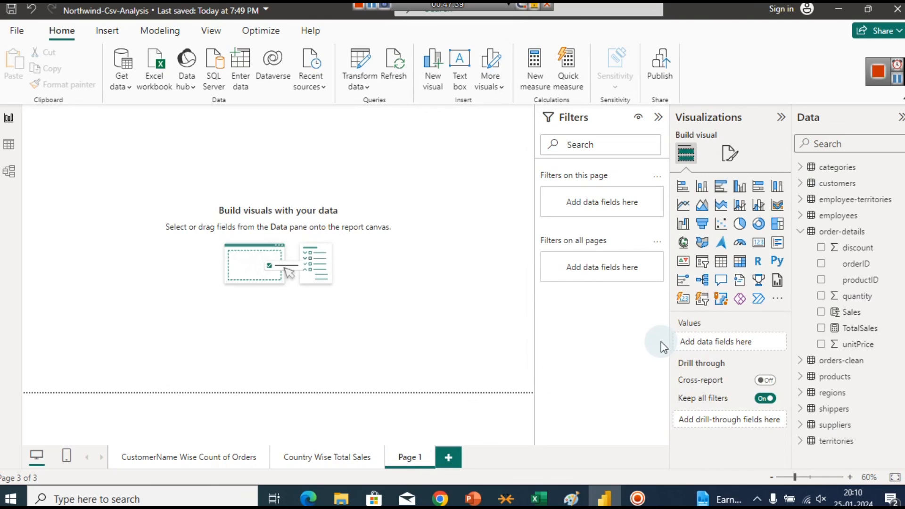
click(760, 246)
click(324, 136)
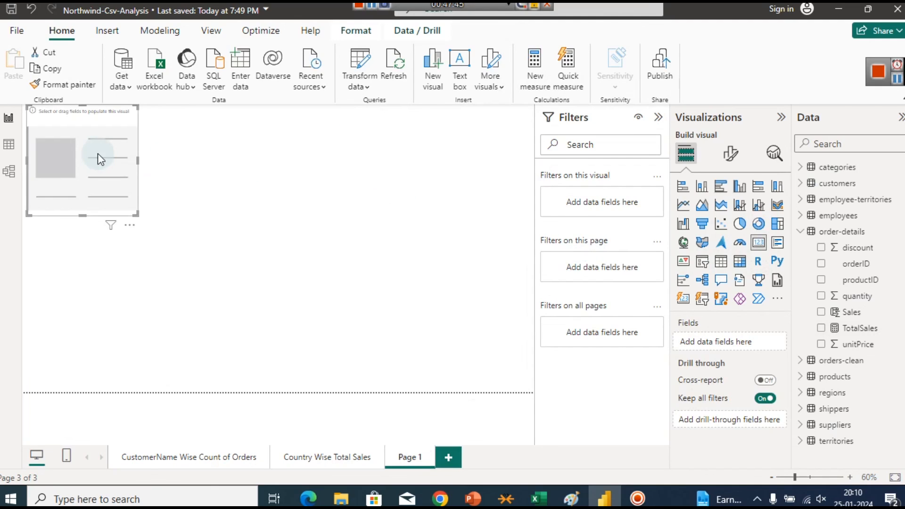
drag(98, 154, 211, 200)
drag(855, 328, 737, 350)
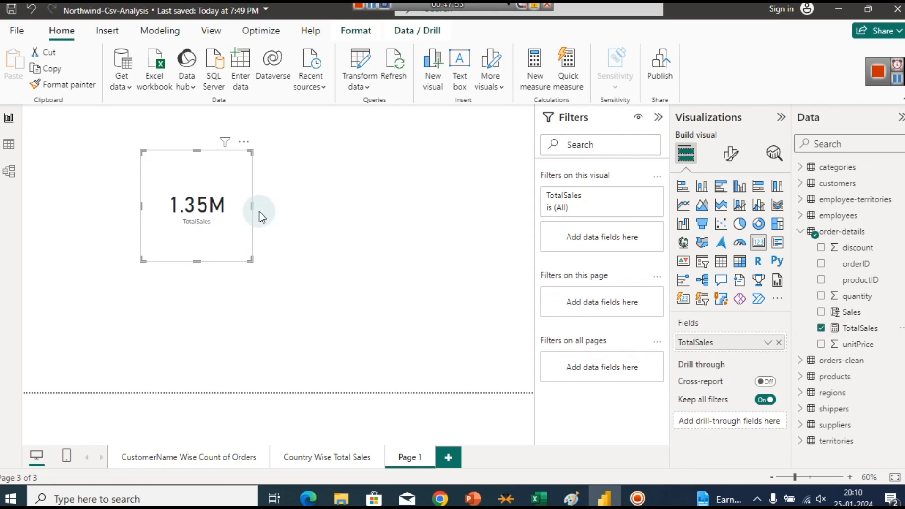
Step: On the Country Wise Total Sales page, try the order-details Sales column in a separate table visual and remove the field from it
click(306, 456)
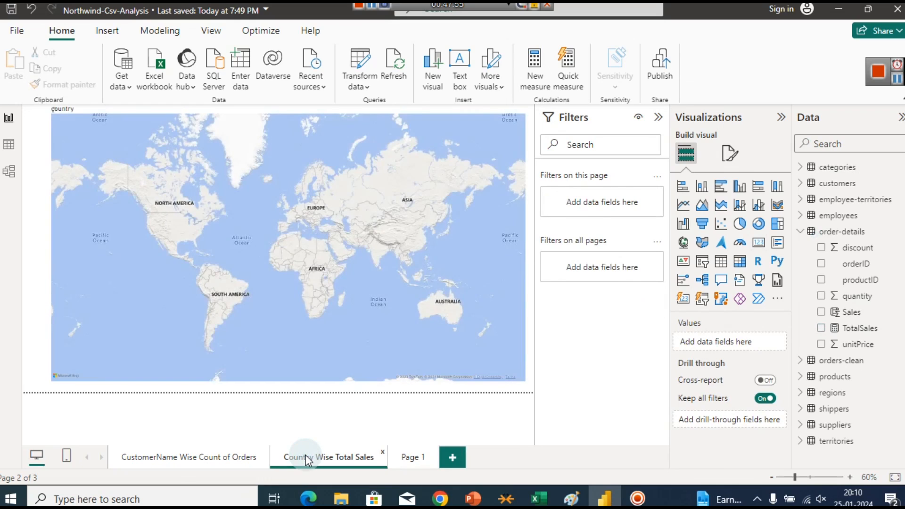
click(821, 313)
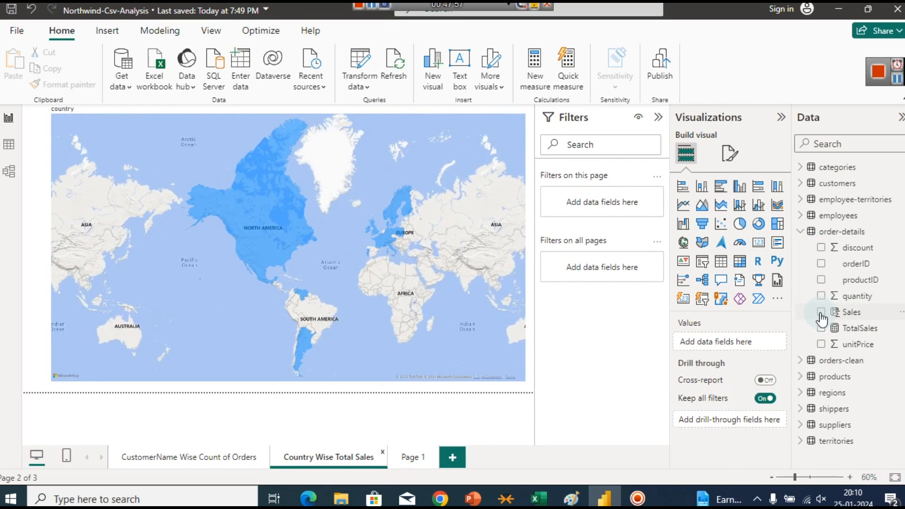
drag(846, 311, 729, 338)
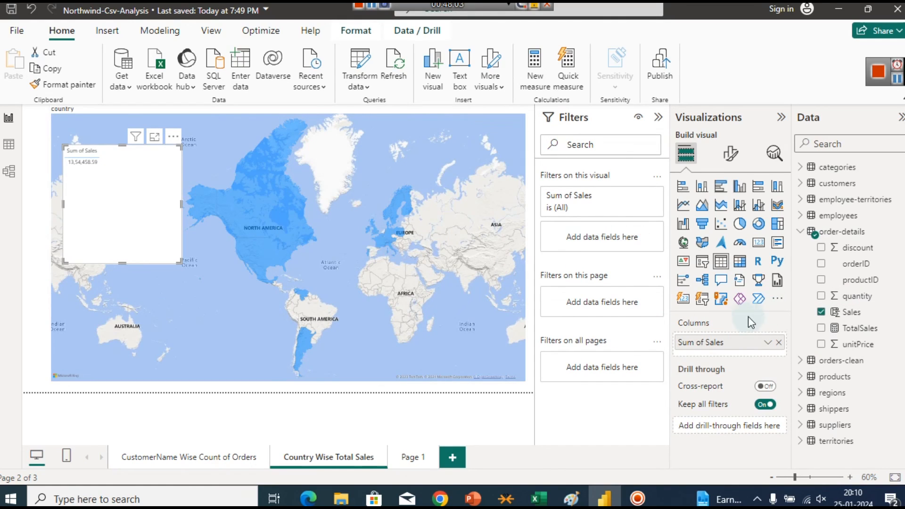
click(818, 312)
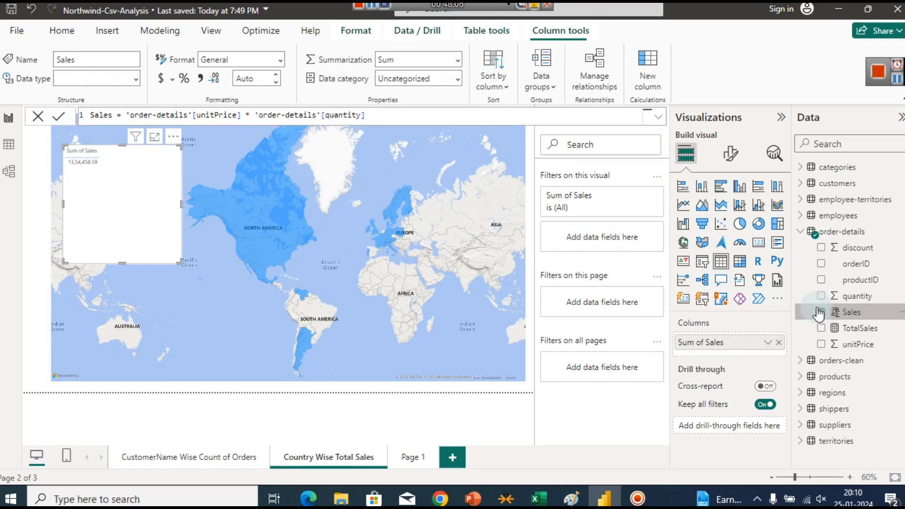
click(776, 341)
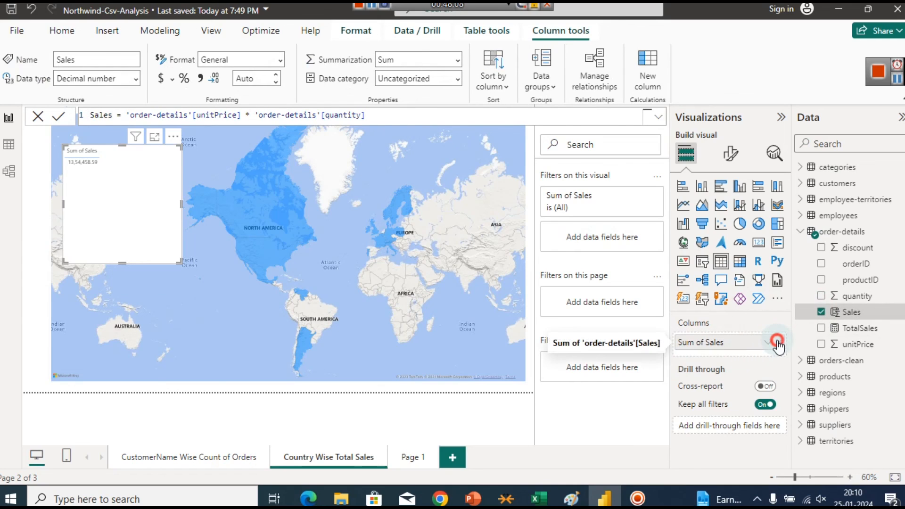
Step: Assign the order-details Sales column to the filled map's Legend, inspect the country tooltips, and shift the map slightly down
click(370, 233)
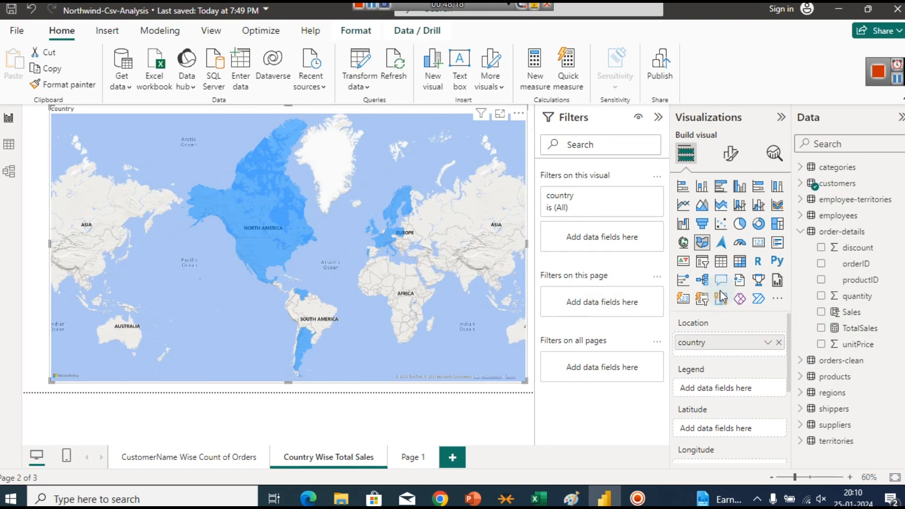
drag(867, 317, 739, 386)
drag(369, 284, 276, 276)
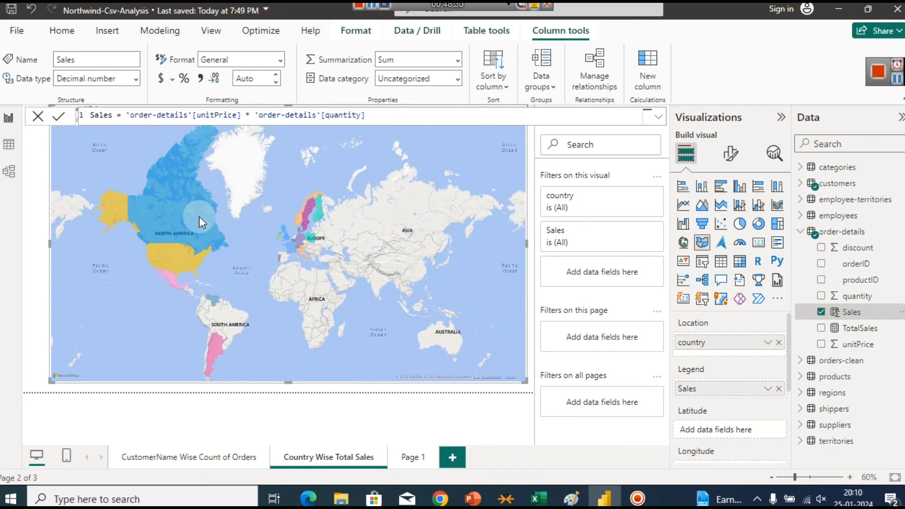
mouse_move(160, 230)
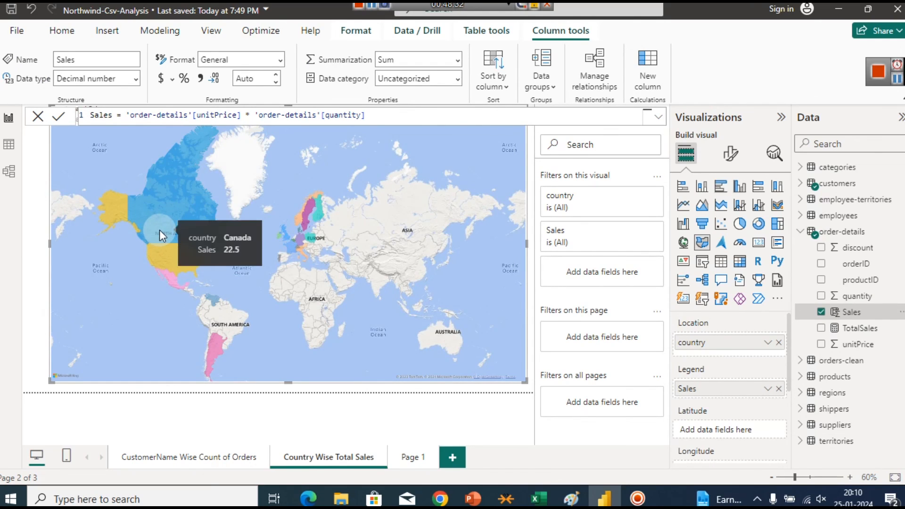
mouse_move(172, 248)
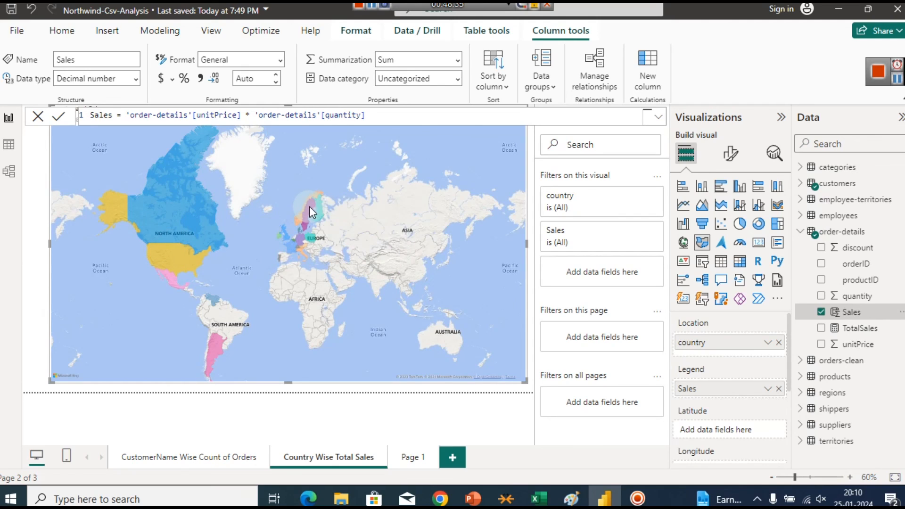
mouse_move(309, 215)
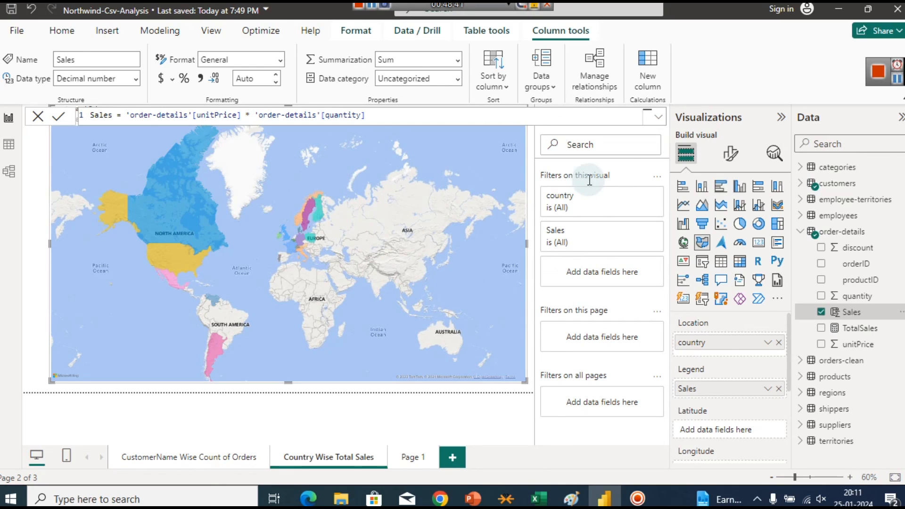
click(43, 117)
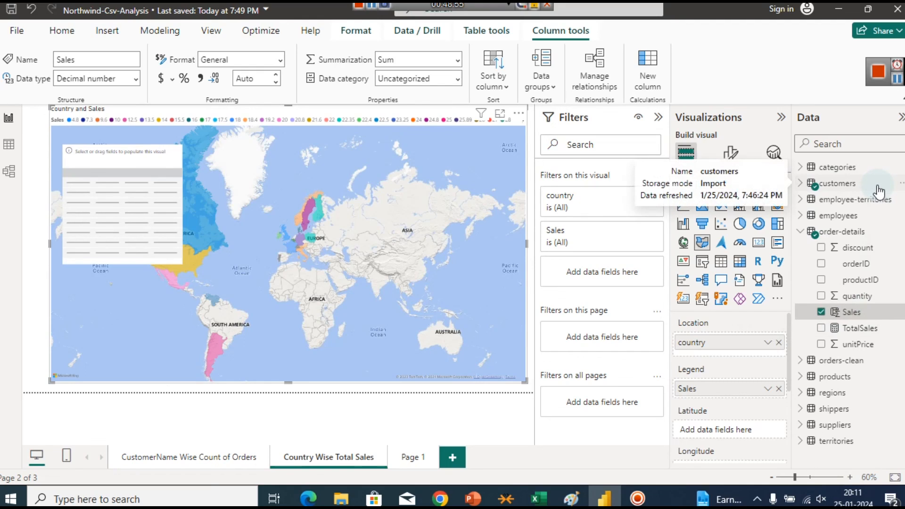
click(900, 85)
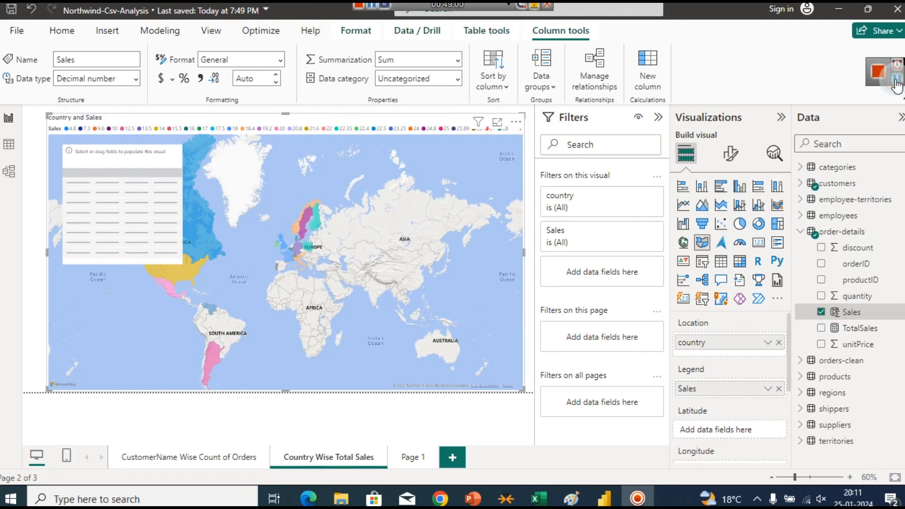
Step: Filter the filled map by the customers table's contactTitle, selecting Accounting Manager and Assistant Sales Agent
click(803, 185)
click(803, 187)
click(803, 188)
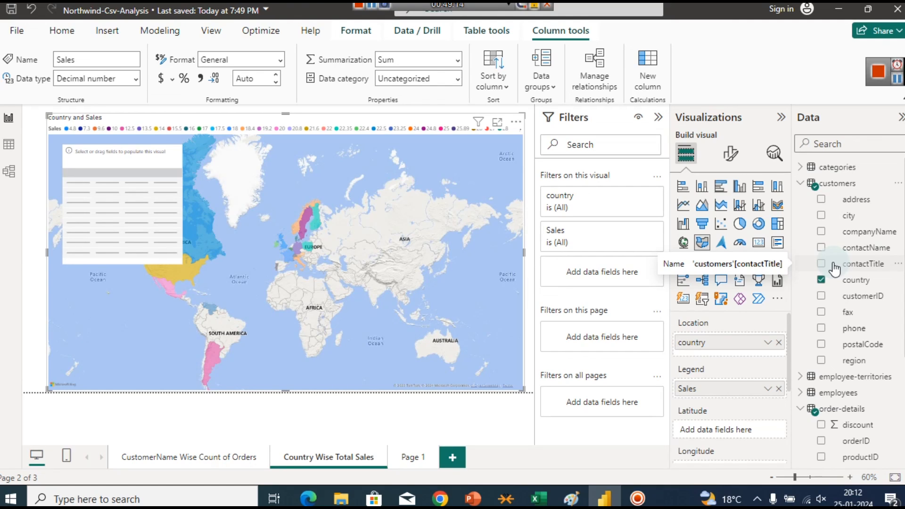
drag(835, 268, 611, 269)
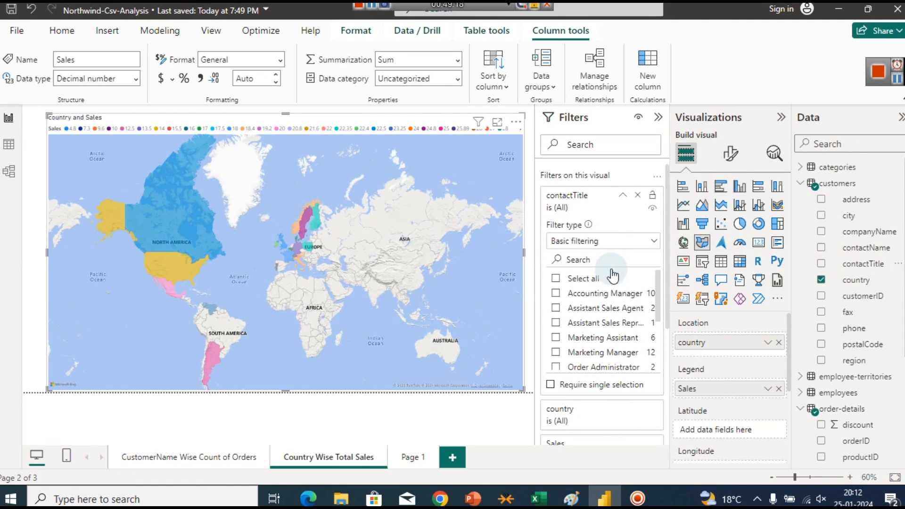
click(558, 296)
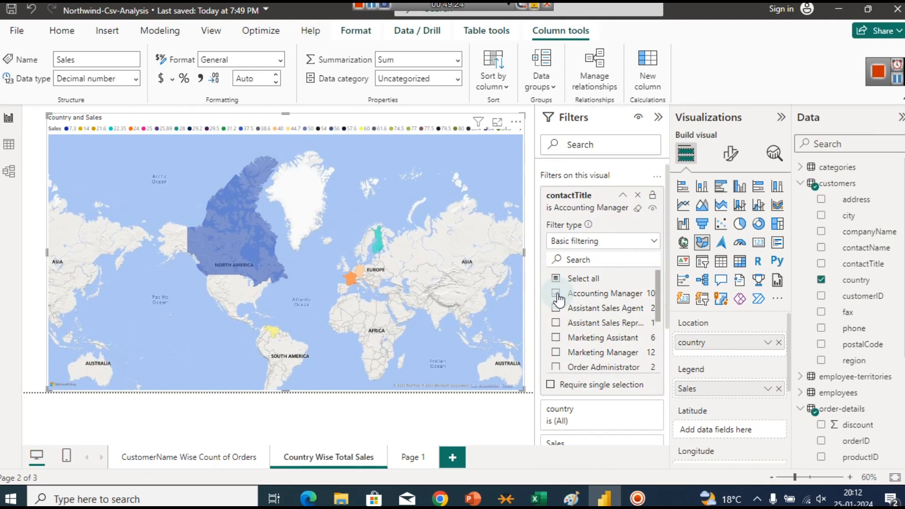
click(557, 309)
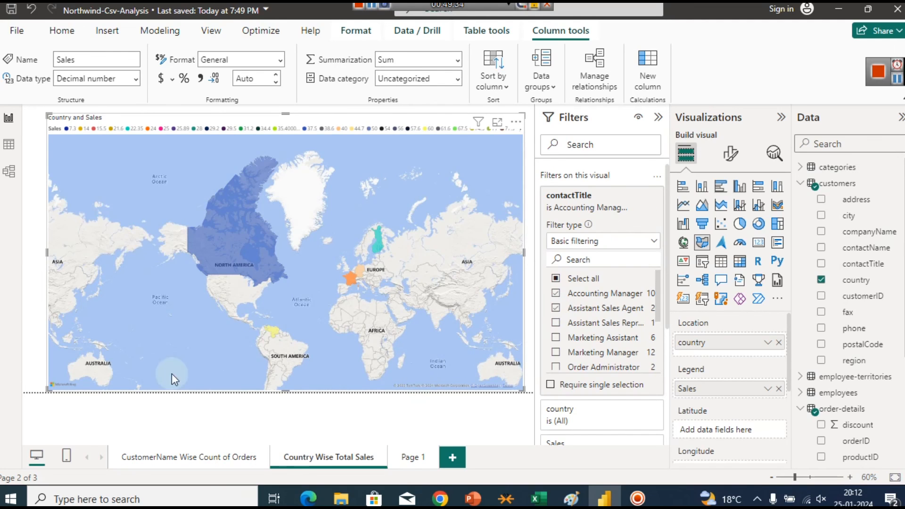
Step: Review the order-details table's data and the nw dataset folder, and return to the map's report page
click(10, 145)
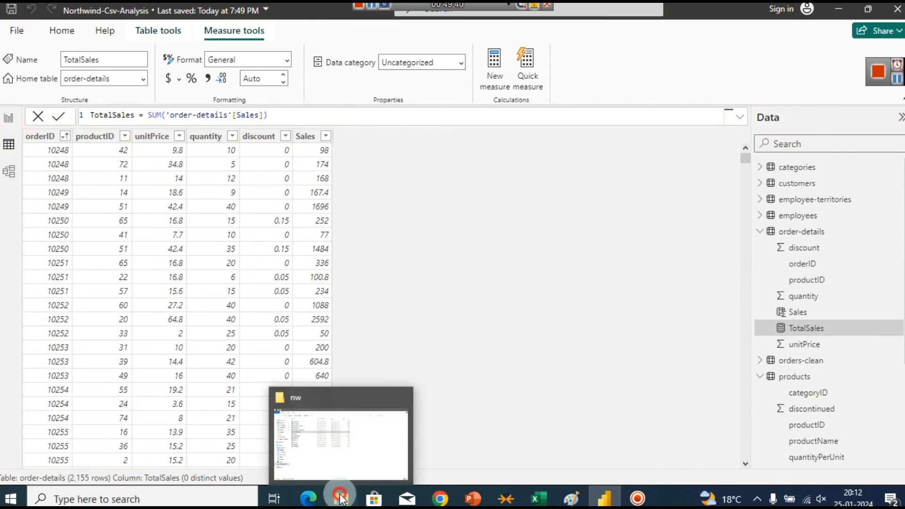
click(341, 498)
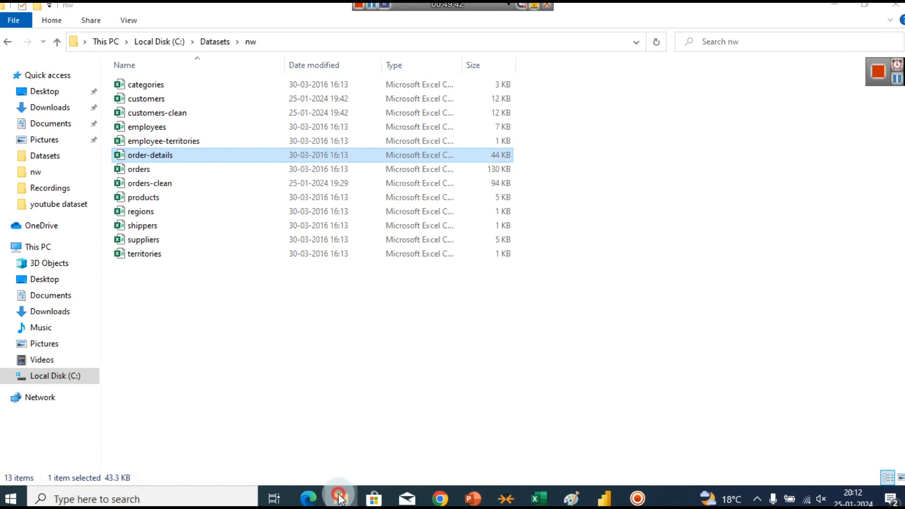
click(341, 499)
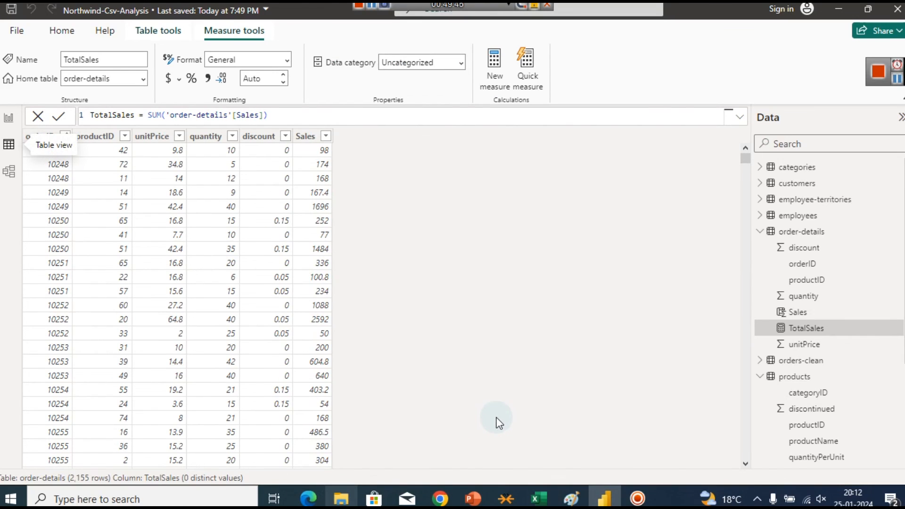
click(9, 120)
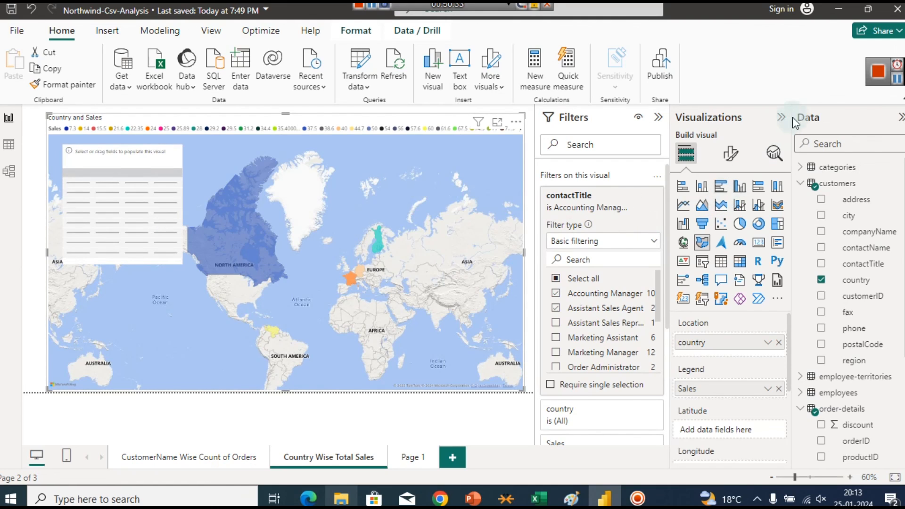
click(878, 75)
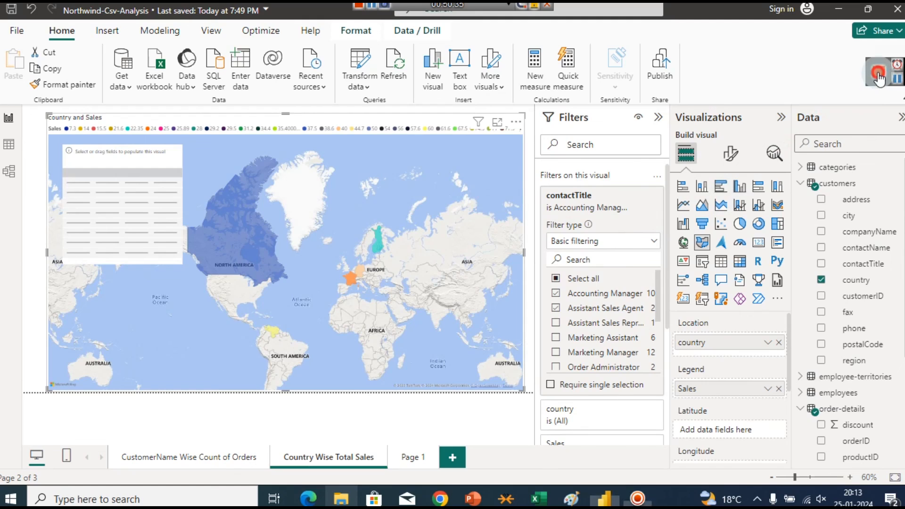